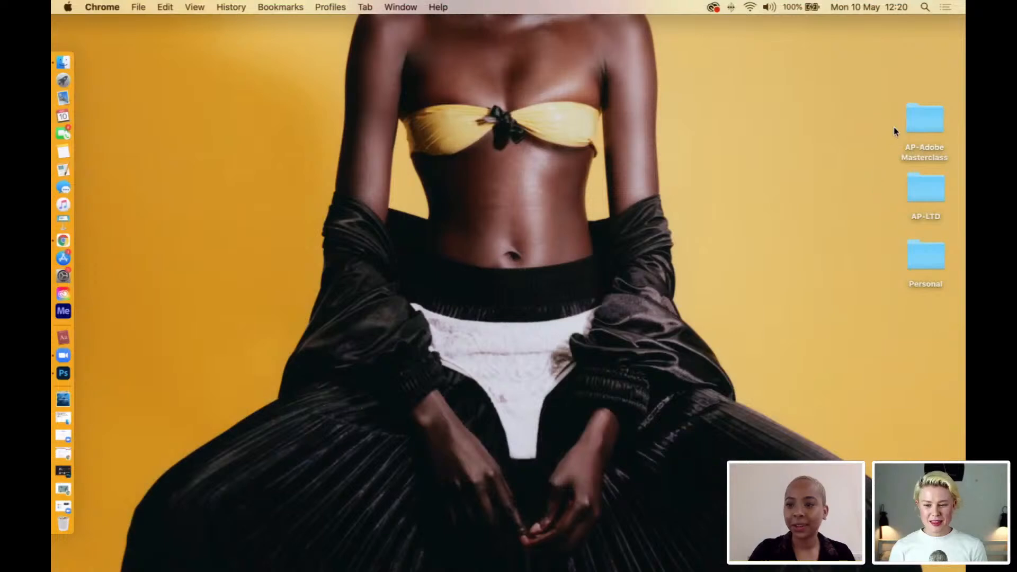
Open the AP-Adobe Masterclass folder from the desktop and move its window clear of the desktop folders.
{"action": "left_click", "coordinate": [923, 124]}
{"action": "double_click", "coordinate": [923, 123]}
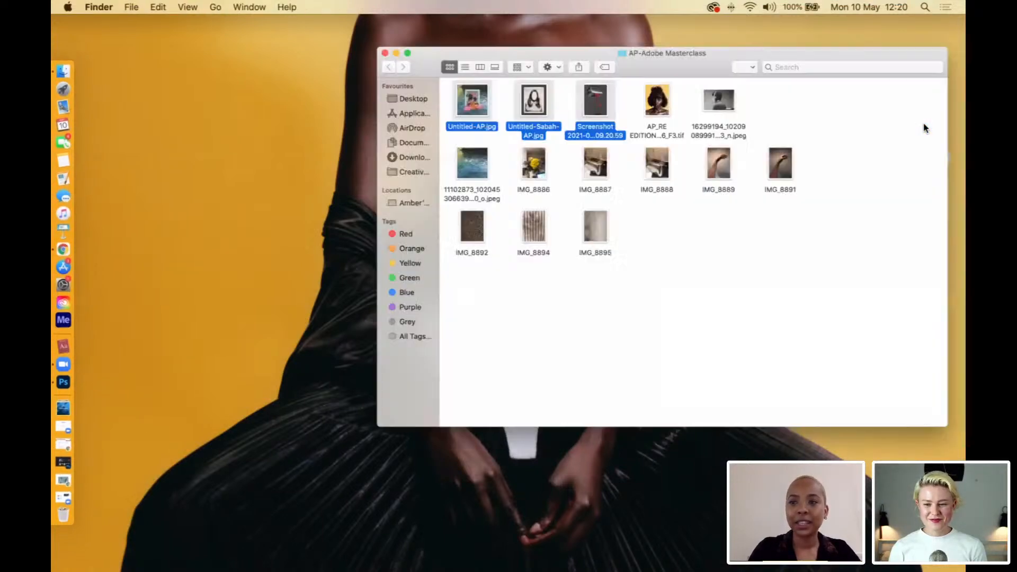
{"action": "left_click_drag", "start_coordinate": [635, 62], "coordinate": [372, 116]}
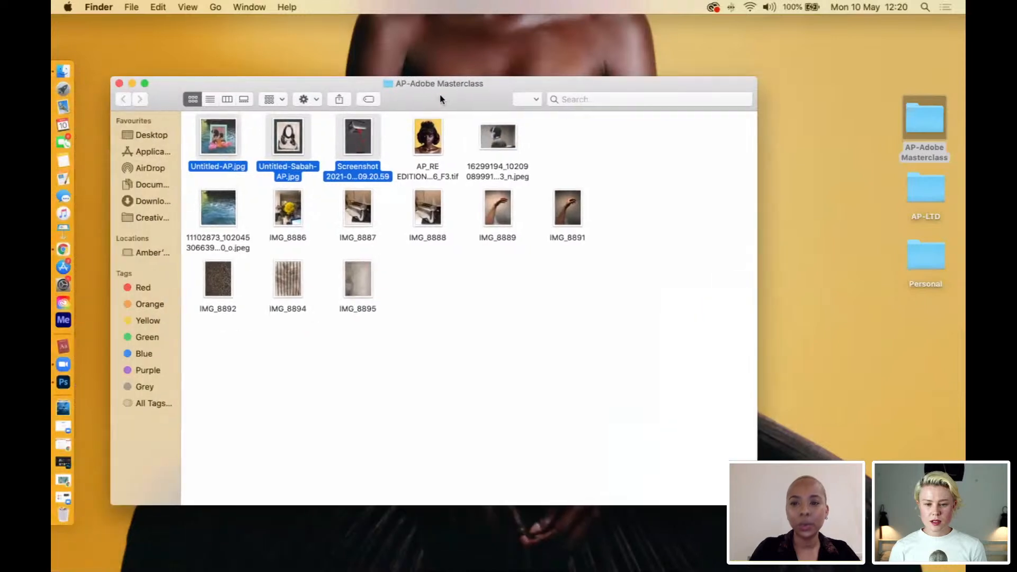
{"action": "left_click", "coordinate": [394, 136]}
{"action": "left_click_drag", "start_coordinate": [394, 136], "coordinate": [206, 141]}
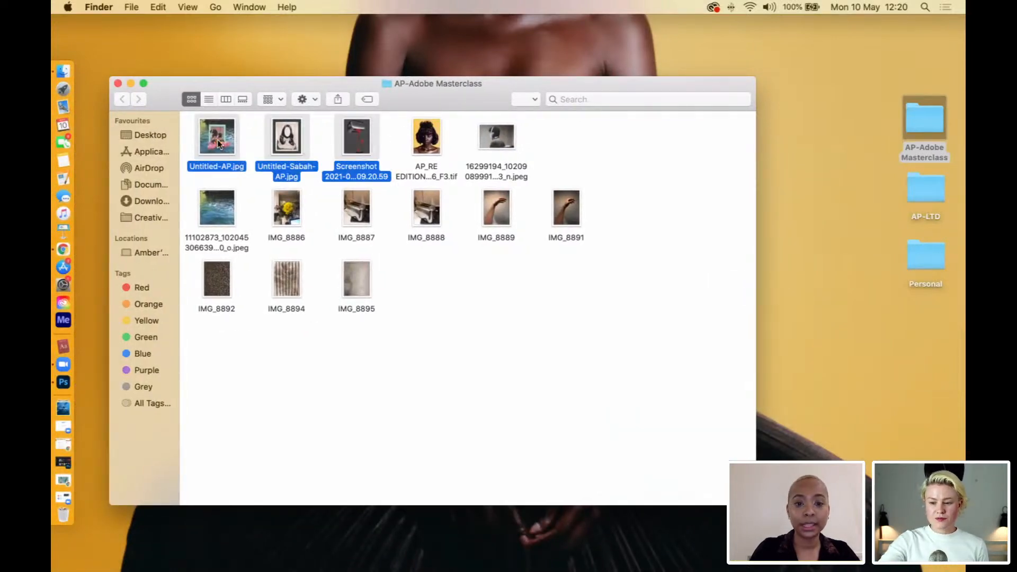
Examine the three selected images, Untitled-AP.jpg, Untitled-Sabah-AP.jpg and the 2021-05 screenshot, by cycling through them in Quick Look.
{"action": "right_click", "coordinate": [219, 139]}
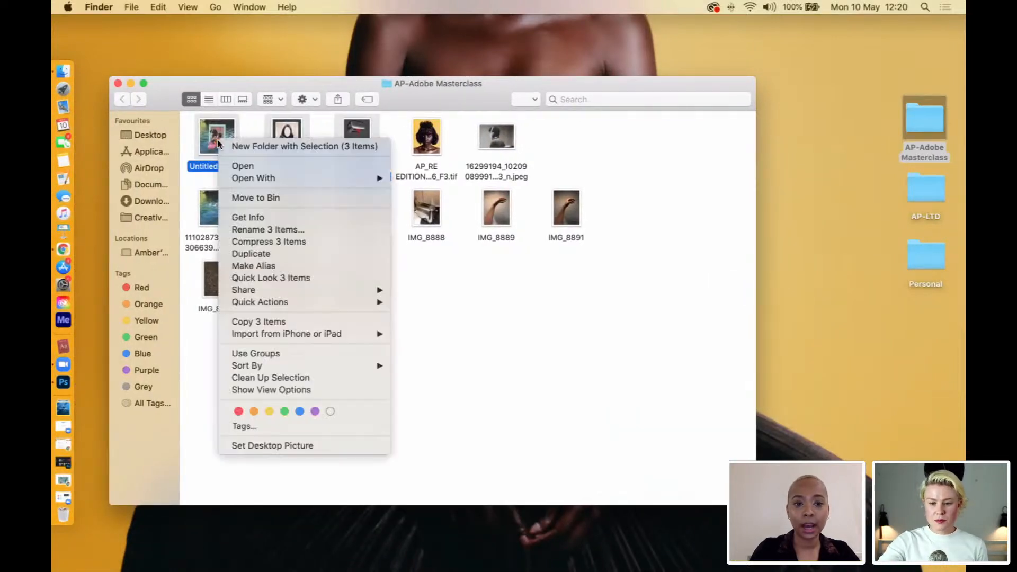
{"action": "left_click", "coordinate": [275, 279]}
{"action": "left_click_drag", "start_coordinate": [642, 42], "coordinate": [434, 37]}
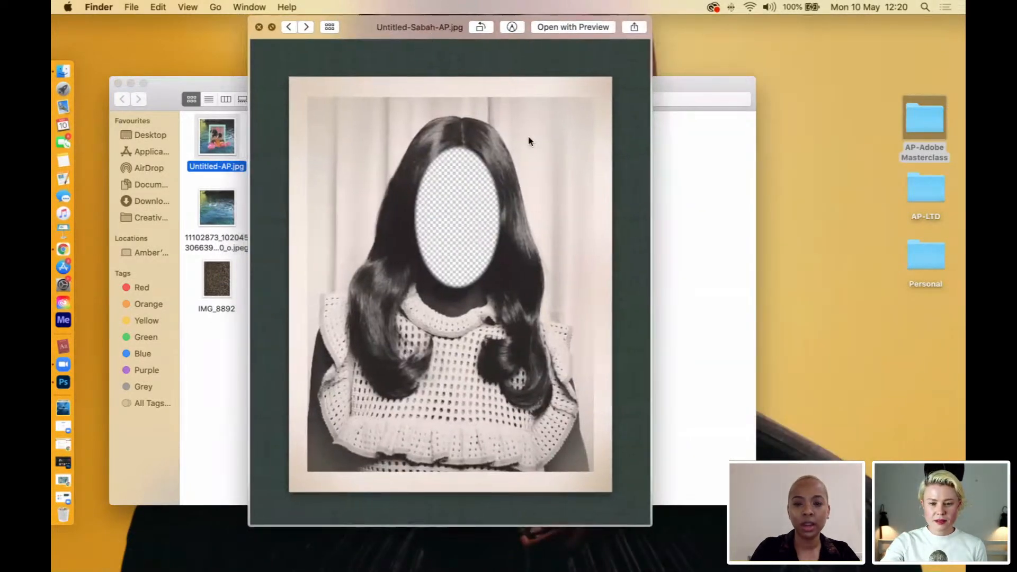
{"action": "key", "text": "Right"}
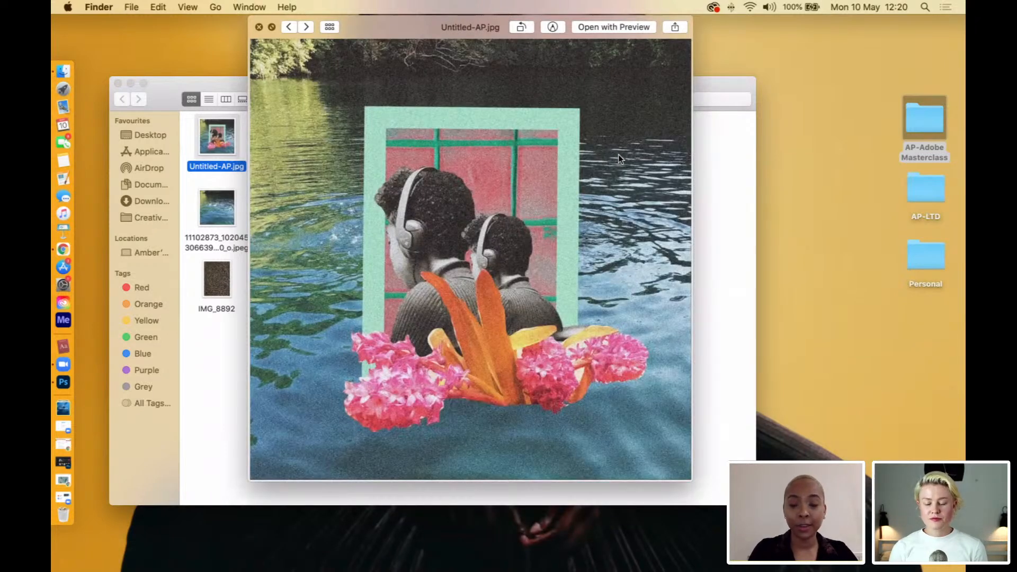
{"action": "key", "text": "Right"}
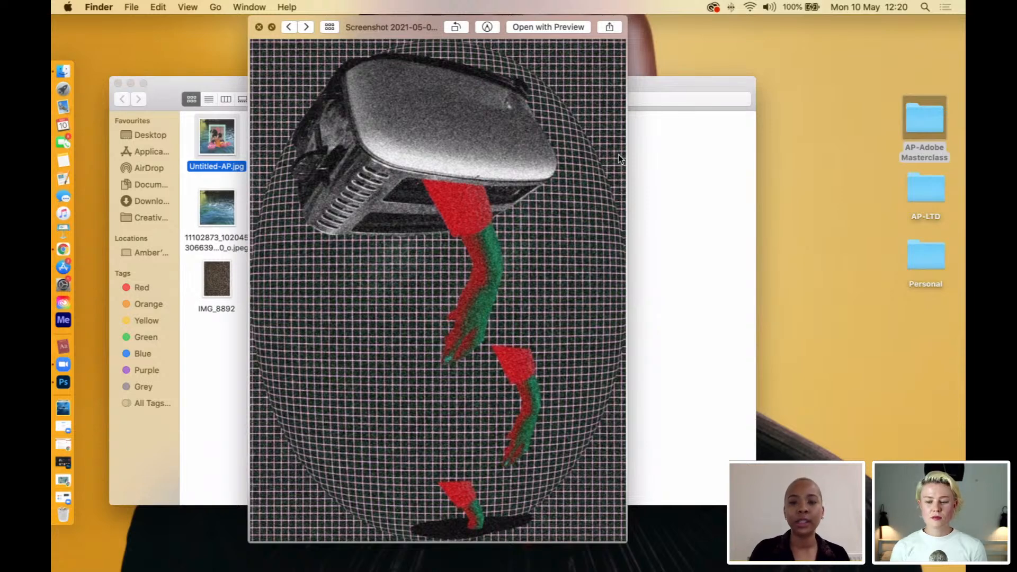
{"action": "key", "text": "Right"}
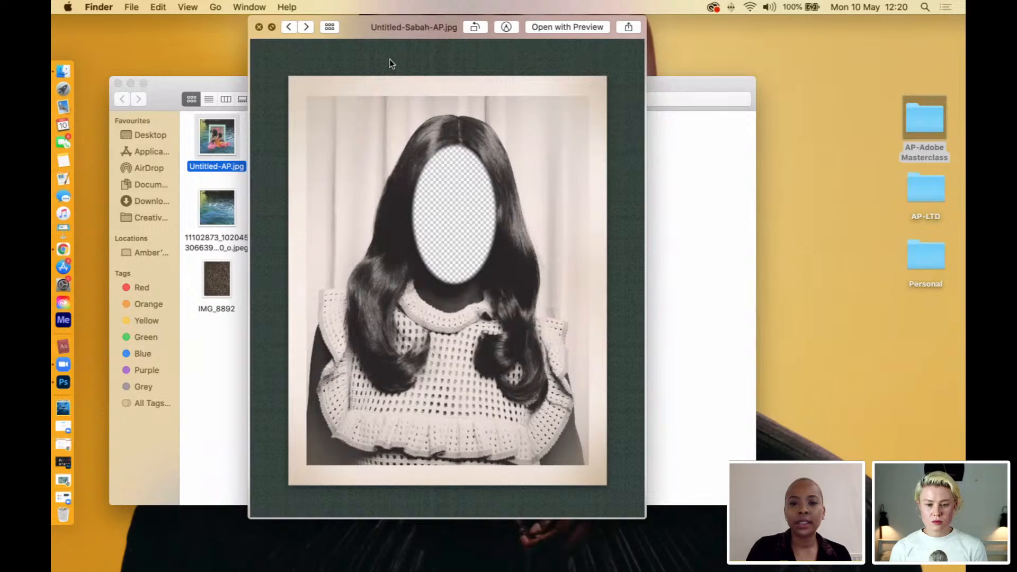
{"action": "key", "text": "Right"}
{"action": "key", "text": "Right"}
{"action": "key", "text": "Left"}
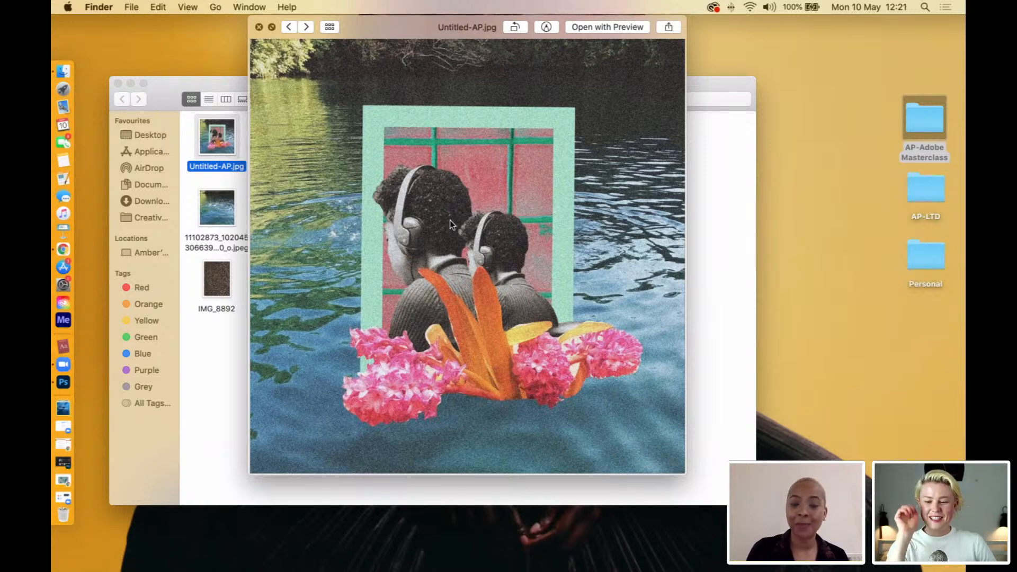
{"action": "key", "text": "Right"}
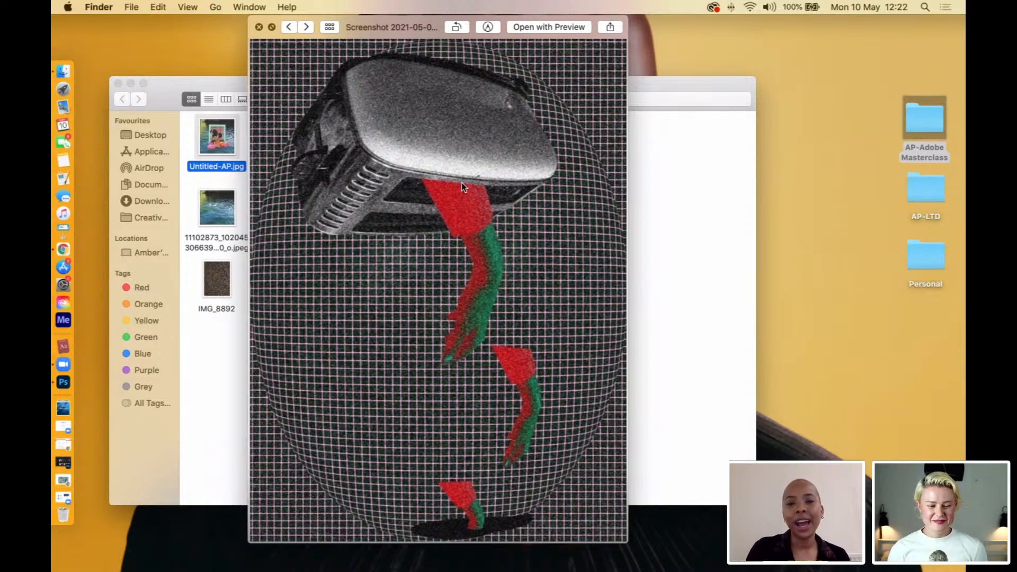
{"action": "key", "text": "Right"}
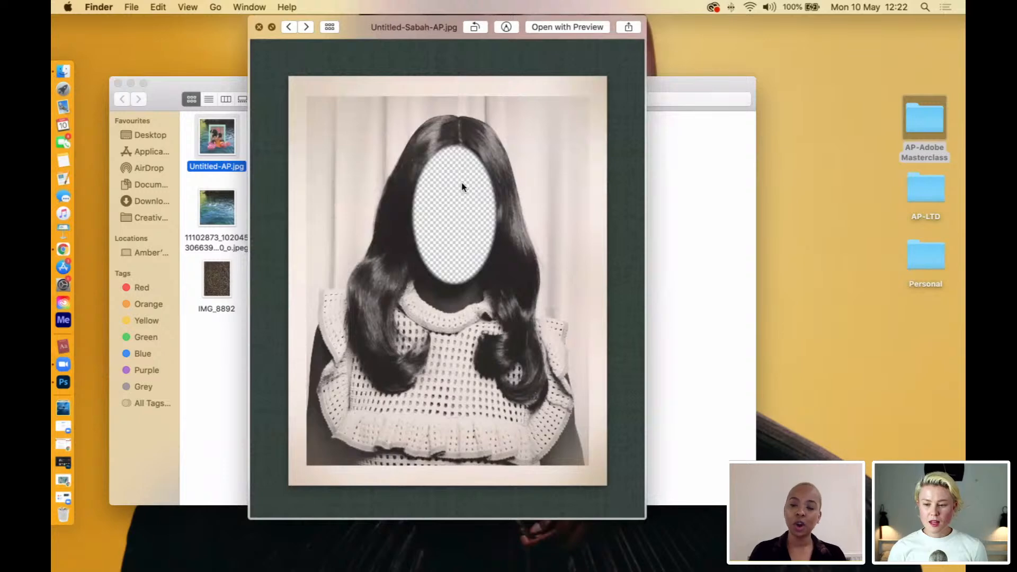
{"action": "key", "text": "Right"}
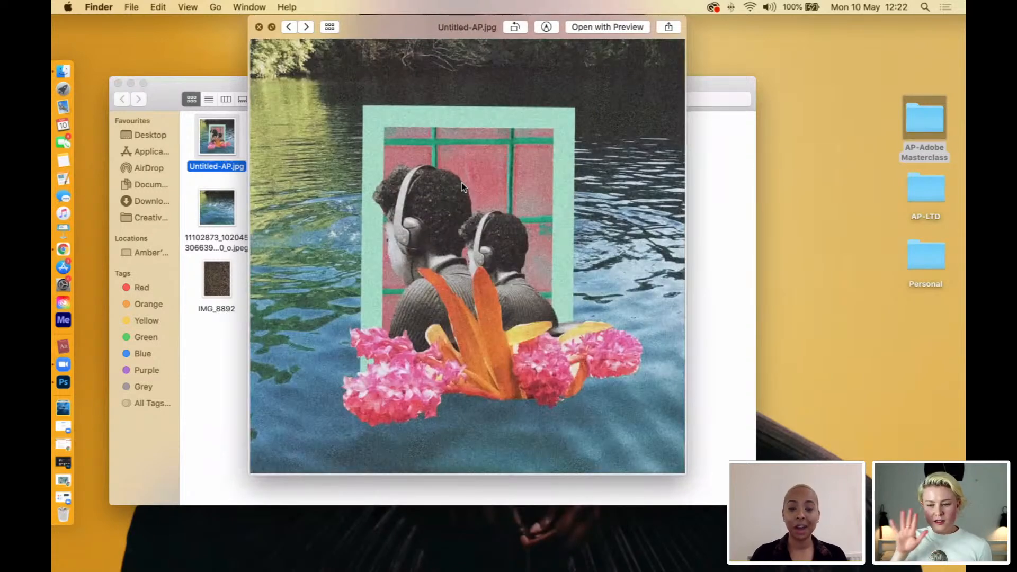
{"action": "key", "text": "Right"}
{"action": "key", "text": "Right"}
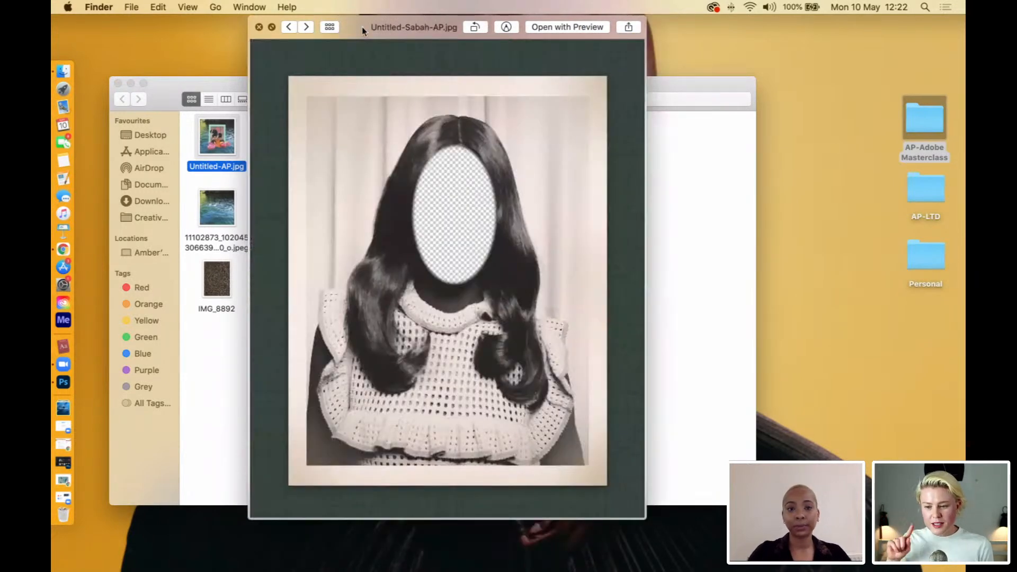
Close the Quick Look preview and open Untitled-AP.jpg in Preview in a smaller window that leaves the folder's image files accessible.
{"action": "left_click_drag", "start_coordinate": [357, 30], "coordinate": [485, 39]}
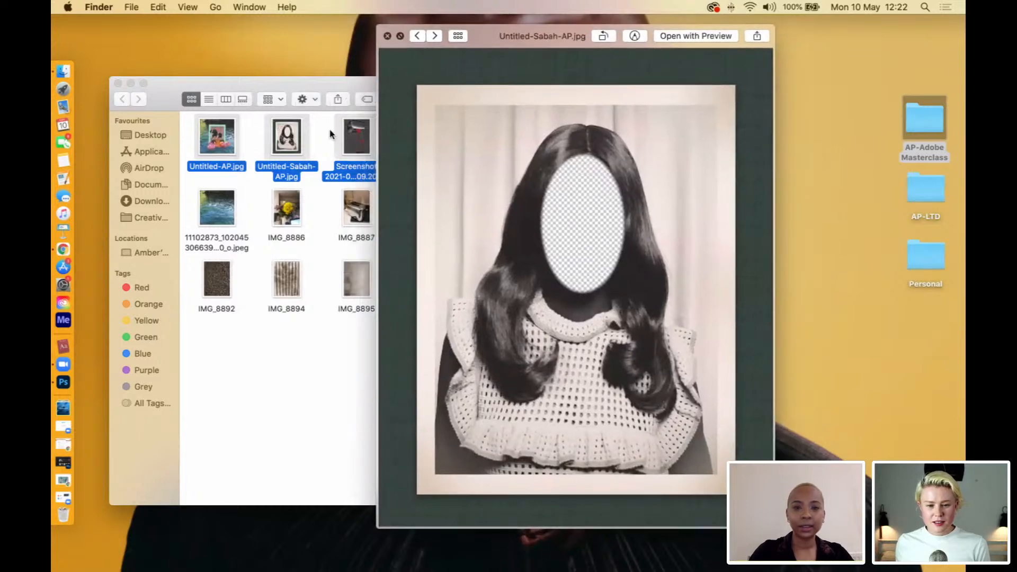
{"action": "left_click", "coordinate": [250, 144]}
{"action": "double_click", "coordinate": [230, 143]}
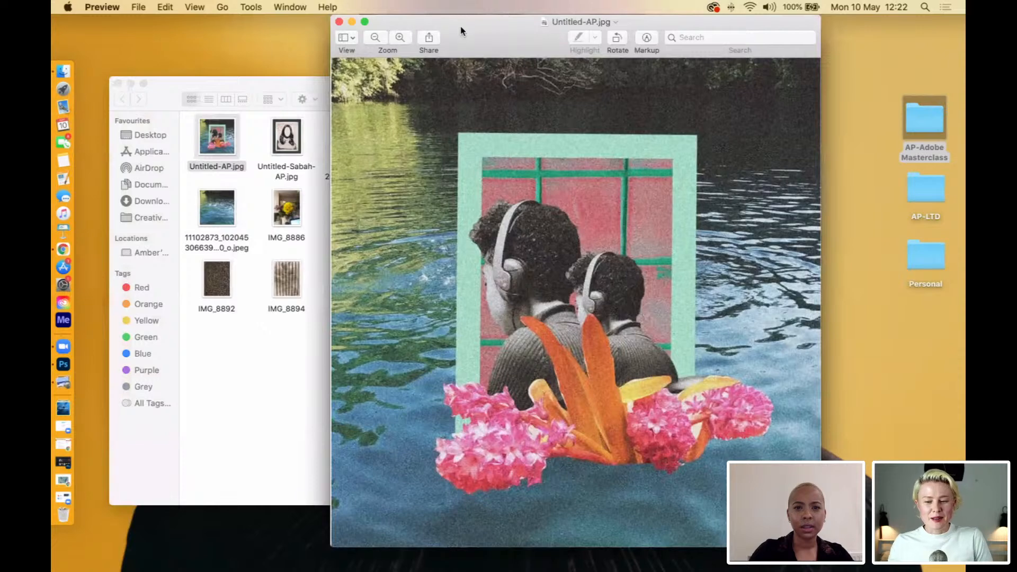
{"action": "left_click_drag", "start_coordinate": [820, 16], "coordinate": [658, 109]}
{"action": "left_click", "coordinate": [341, 36]}
{"action": "left_click_drag", "start_coordinate": [421, 112], "coordinate": [480, 24]}
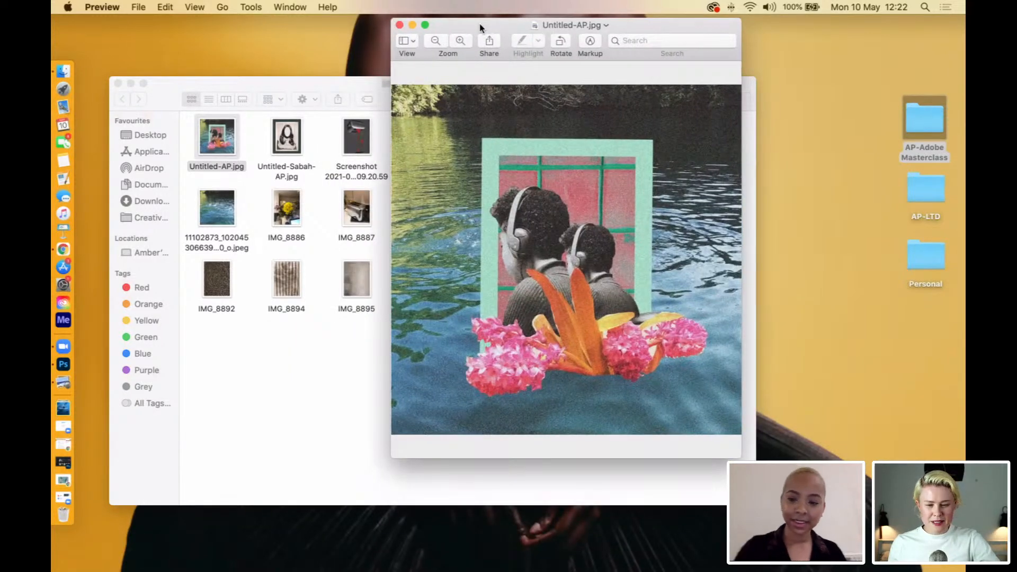
Open Untitled-Sabah-AP.jpg and Screenshot 2021-05-07 at 09.20.59 in Preview, moving their windows apart.
{"action": "double_click", "coordinate": [286, 136]}
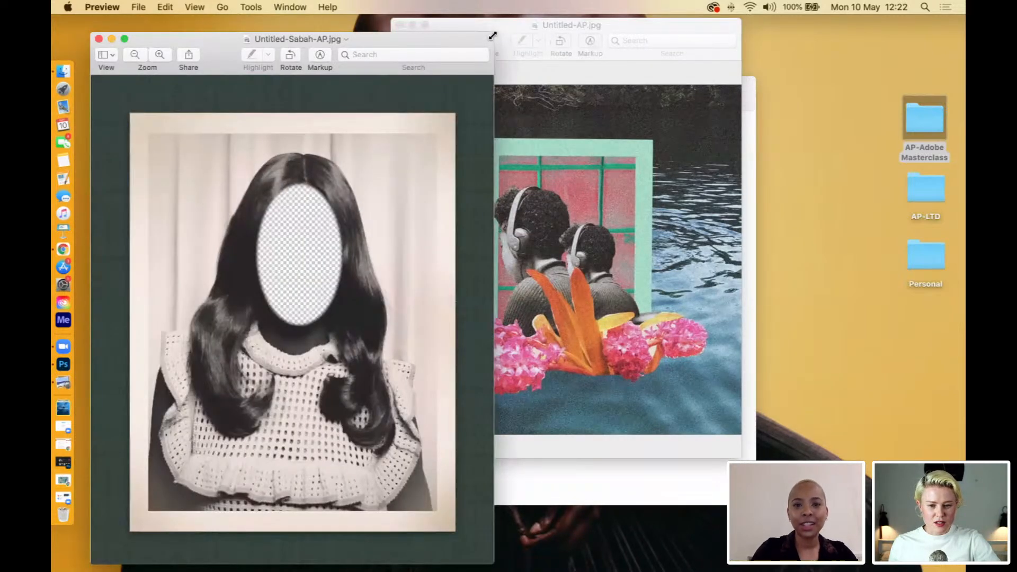
{"action": "left_click_drag", "start_coordinate": [492, 35], "coordinate": [309, 100]}
{"action": "left_click", "coordinate": [378, 138]}
{"action": "double_click", "coordinate": [353, 136]}
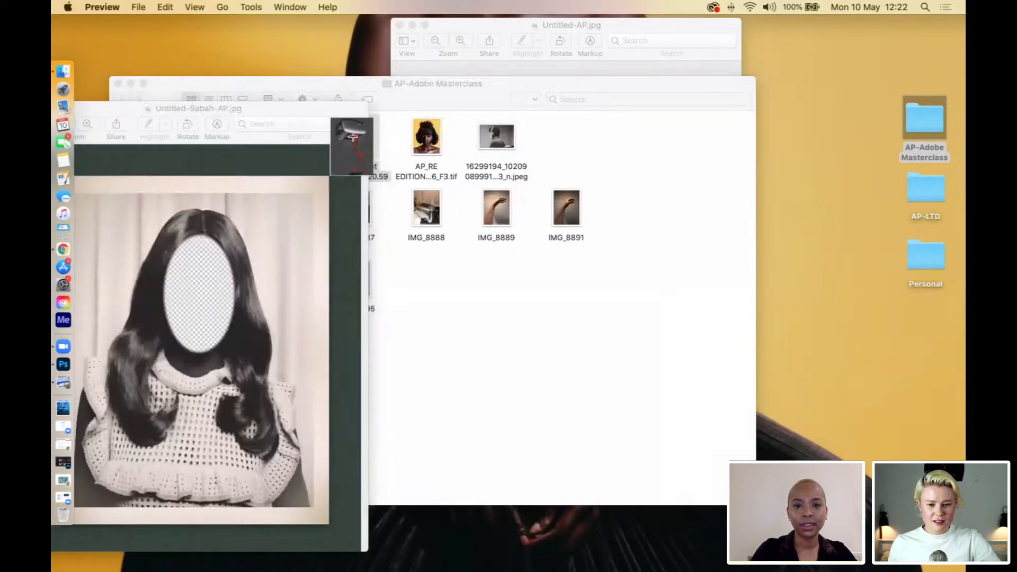
{"action": "left_click_drag", "start_coordinate": [337, 53], "coordinate": [773, 64]}
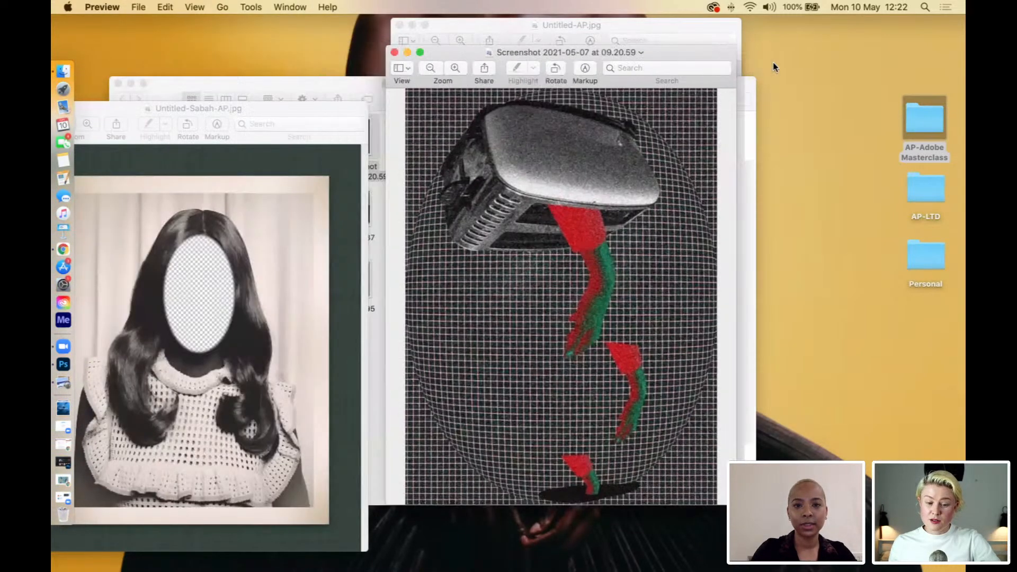
Shrink the Untitled-Sabah-AP.jpg and Untitled-AP.jpg windows and arrange them side by side.
{"action": "left_click_drag", "start_coordinate": [342, 107], "coordinate": [389, 83]}
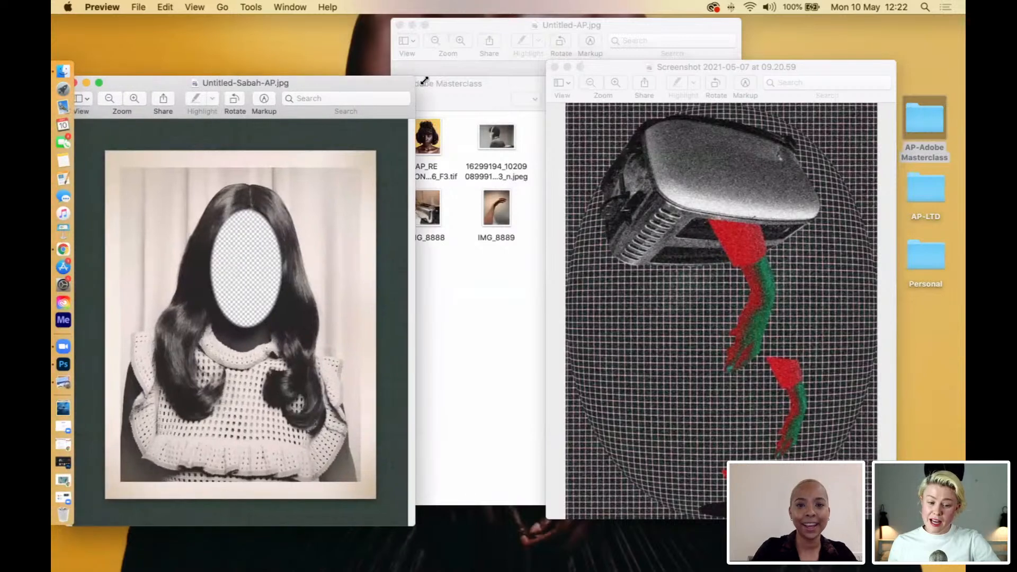
{"action": "left_click", "coordinate": [465, 33]}
{"action": "left_click_drag", "start_coordinate": [691, 32], "coordinate": [683, 106]}
{"action": "left_click", "coordinate": [404, 81]}
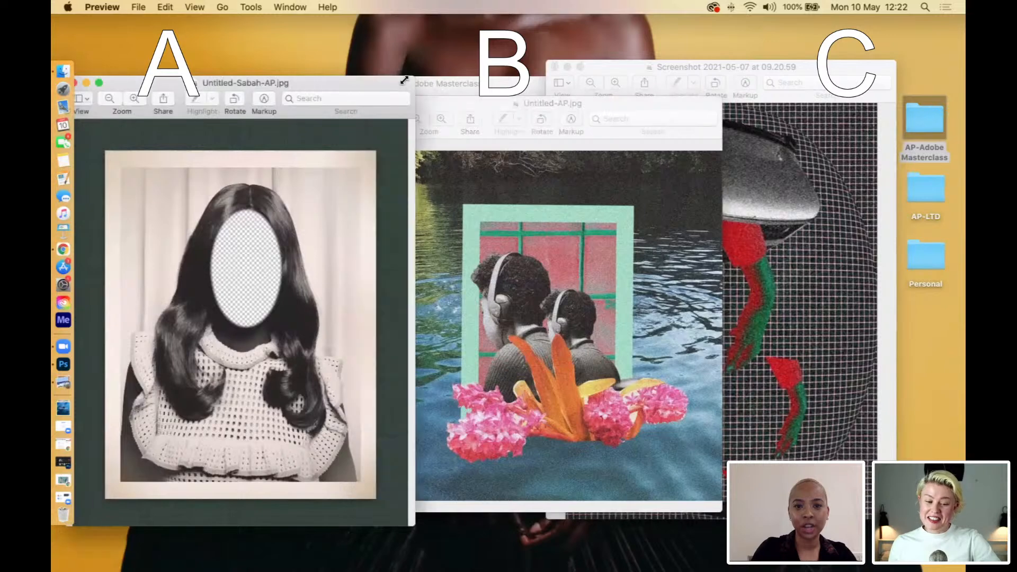
{"action": "left_click_drag", "start_coordinate": [404, 81], "coordinate": [342, 102]}
{"action": "left_click", "coordinate": [630, 108]}
{"action": "left_click_drag", "start_coordinate": [721, 99], "coordinate": [654, 141]}
{"action": "left_click_drag", "start_coordinate": [580, 145], "coordinate": [618, 117]}
Shrink the 2021-05-07 screenshot window and line it up beside the other two images, shifting Untitled-AP.jpg to fit between them.
{"action": "left_click", "coordinate": [802, 65]}
{"action": "left_click_drag", "start_coordinate": [895, 61], "coordinate": [734, 159]}
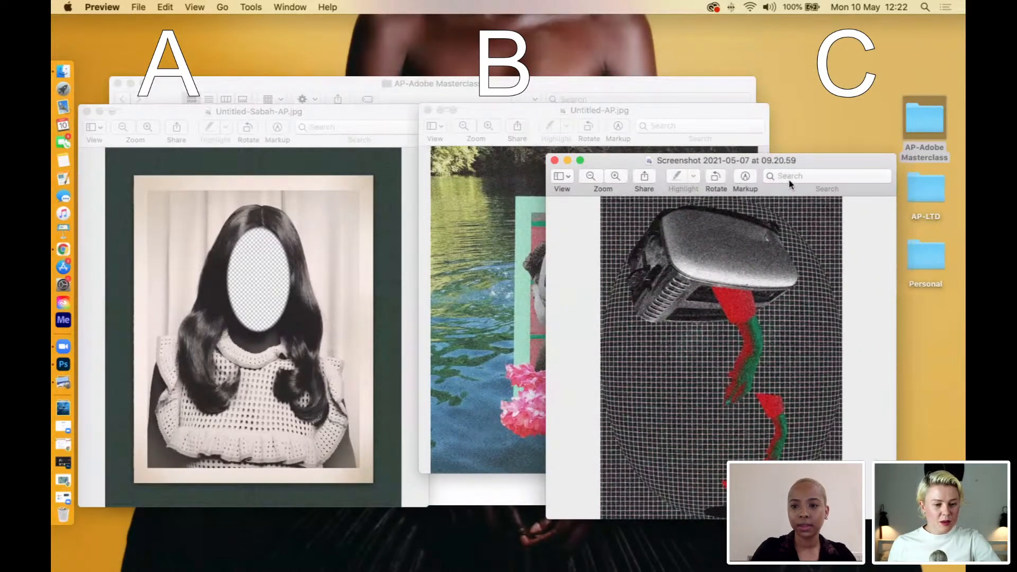
{"action": "left_click_drag", "start_coordinate": [811, 160], "coordinate": [926, 99]}
{"action": "left_click", "coordinate": [502, 111]}
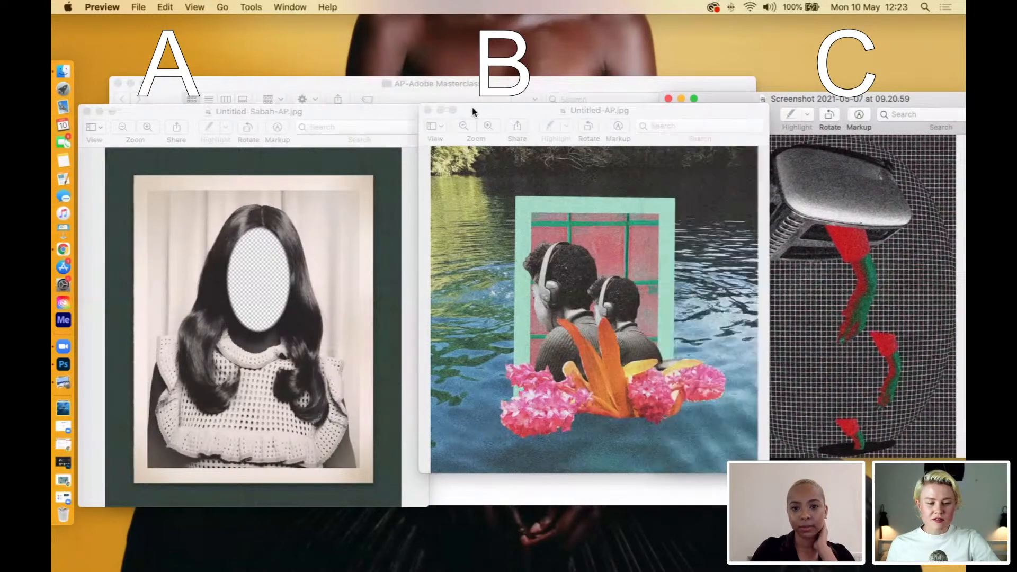
{"action": "left_click_drag", "start_coordinate": [502, 112], "coordinate": [465, 109]}
Minimize the screenshot and Untitled-Sabah-AP.jpg windows, and close Untitled-AP.jpg.
{"action": "left_click", "coordinate": [814, 104]}
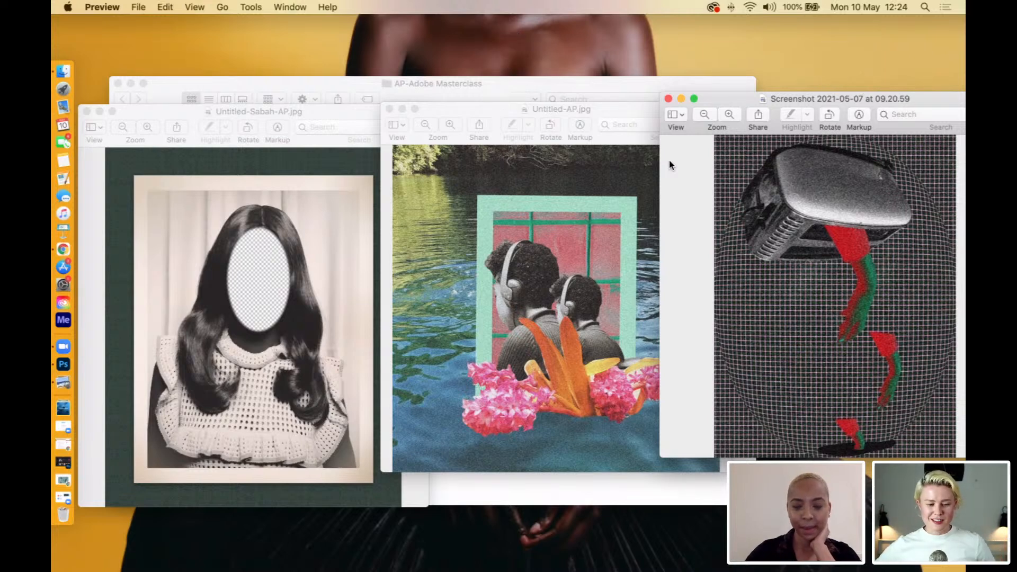
{"action": "left_click", "coordinate": [681, 101]}
{"action": "left_click_drag", "start_coordinate": [311, 118], "coordinate": [420, 137]}
{"action": "left_click", "coordinate": [212, 126]}
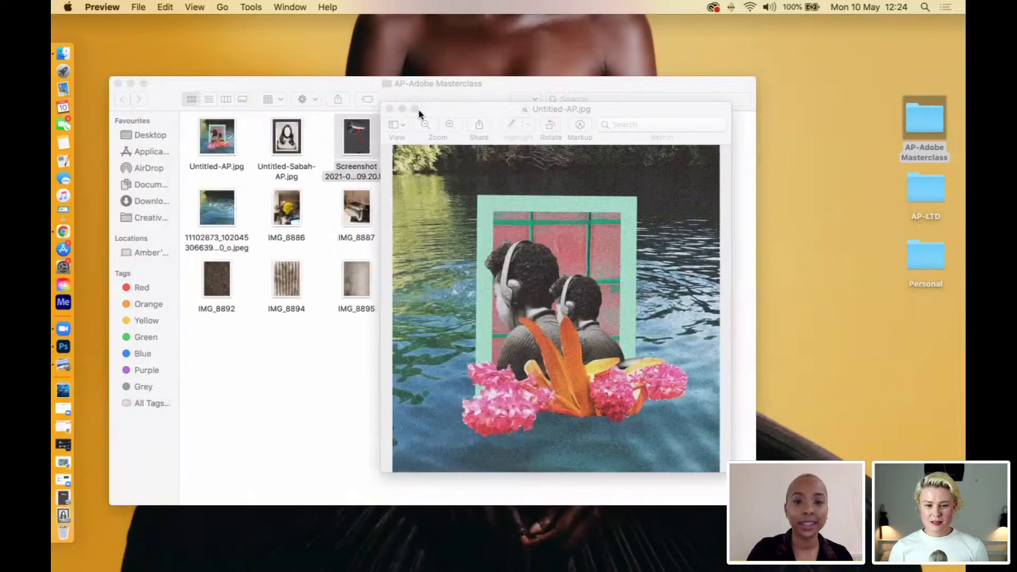
{"action": "left_click_drag", "start_coordinate": [497, 110], "coordinate": [737, 81]}
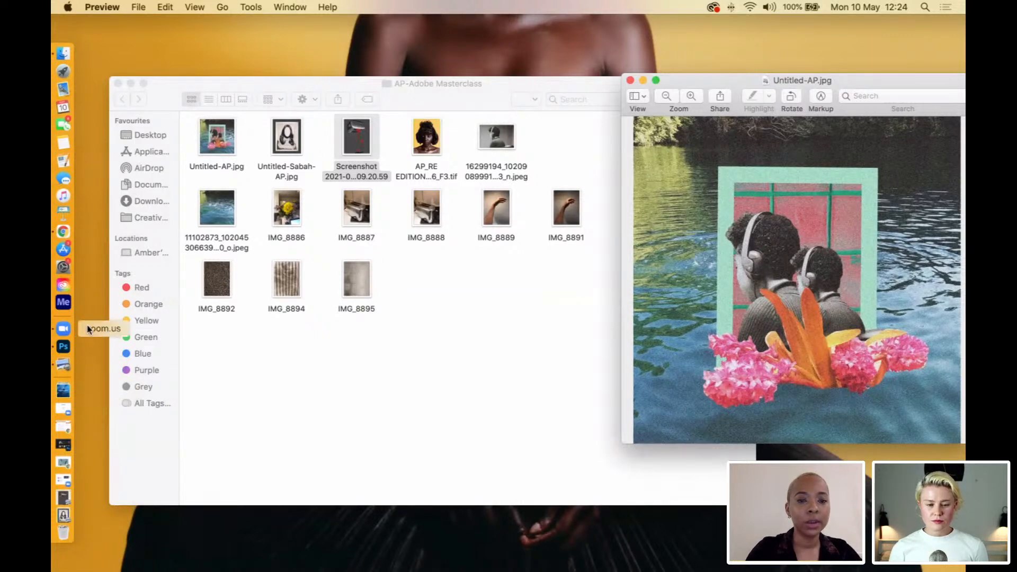
{"action": "left_click", "coordinate": [630, 81]}
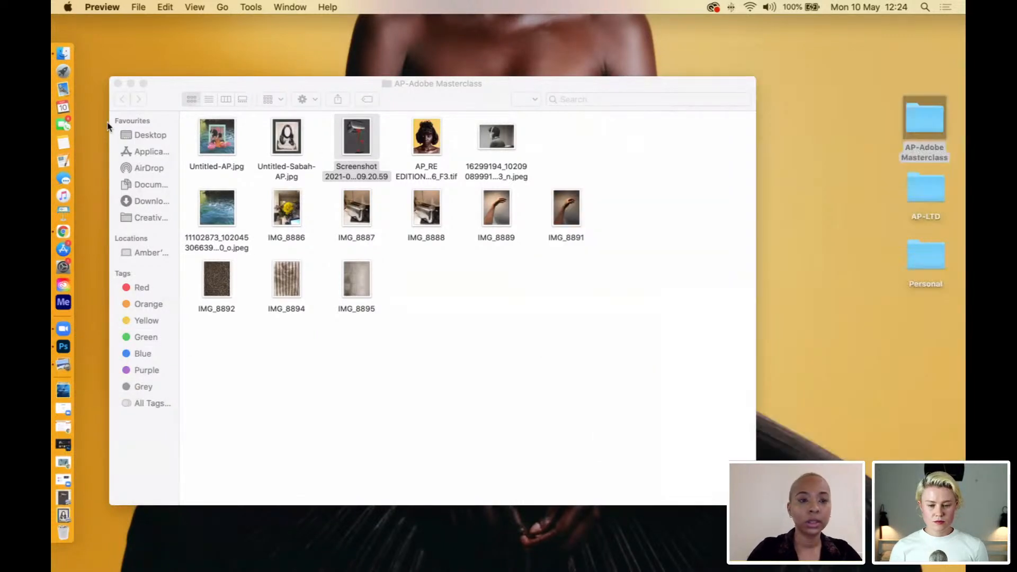
Reopen Untitled-AP.jpg in a smaller window and bring the AP-Adobe Masterclass folder forward beside it.
{"action": "double_click", "coordinate": [214, 134]}
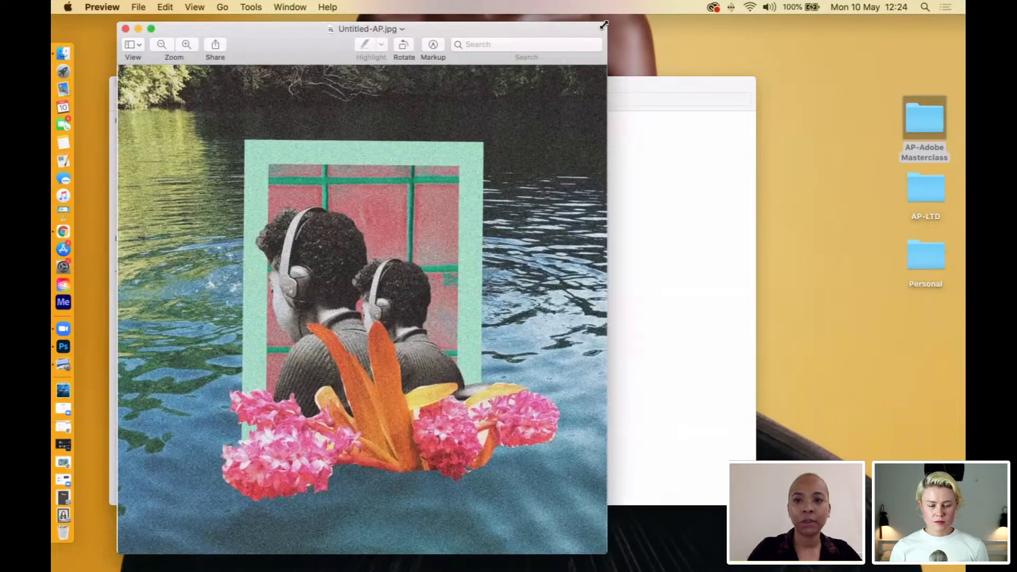
{"action": "left_click_drag", "start_coordinate": [607, 24], "coordinate": [921, 149]}
{"action": "left_click", "coordinate": [310, 382]}
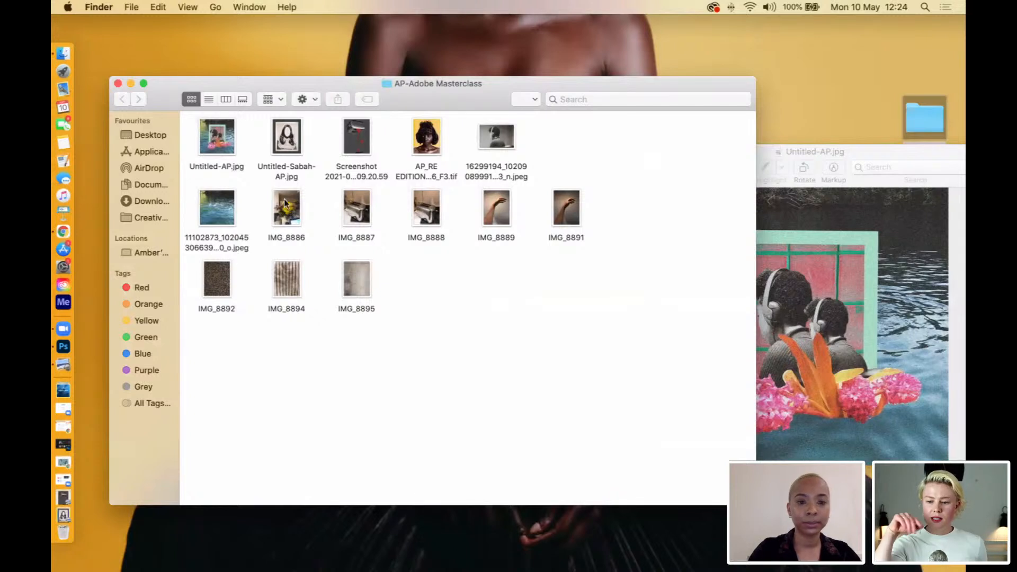
{"action": "left_click_drag", "start_coordinate": [668, 91], "coordinate": [600, 88]}
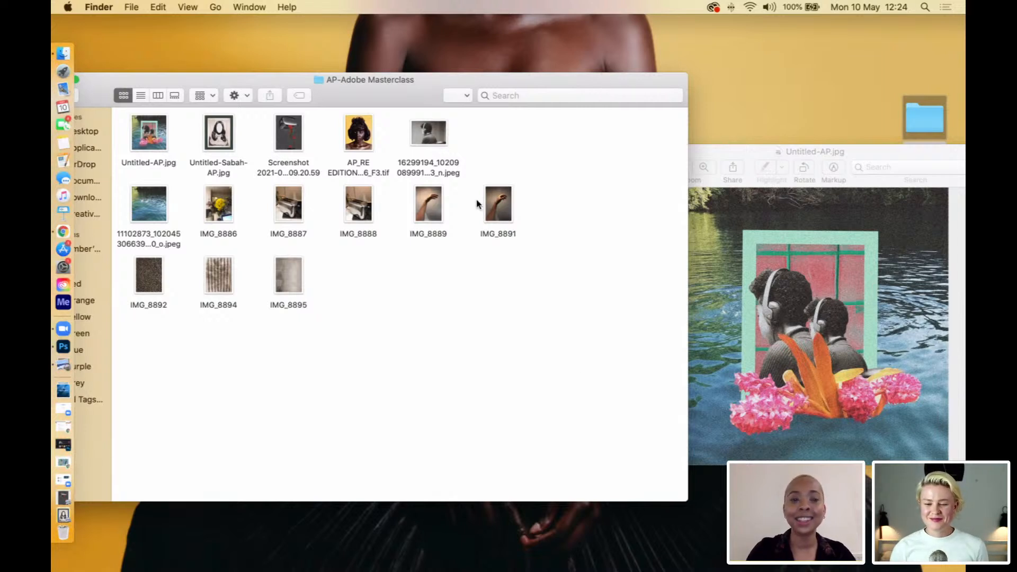
{"action": "left_click_drag", "start_coordinate": [390, 85], "coordinate": [454, 76]}
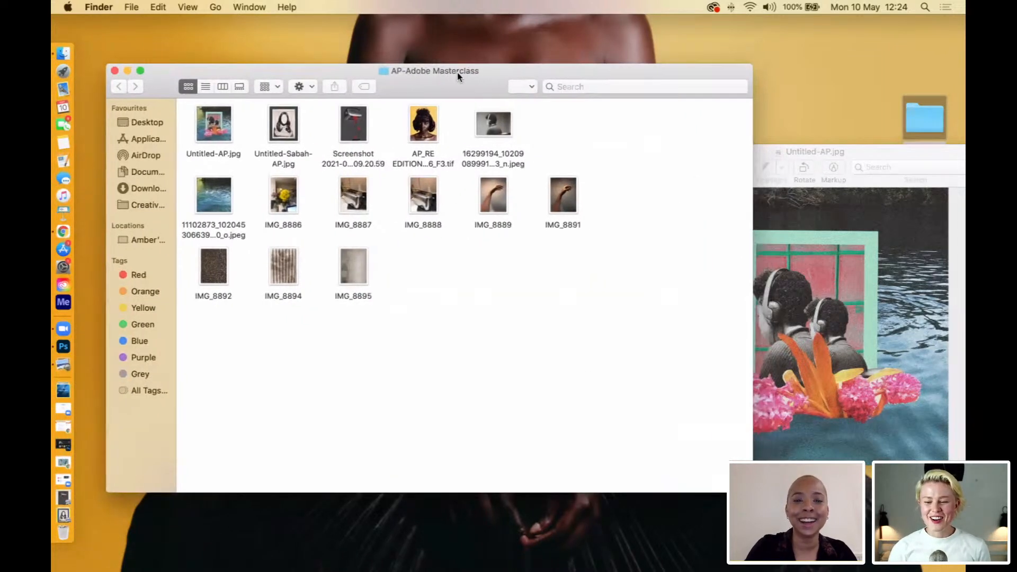
Switch to Photoshop and browse to the AP-Adobe Masterclass folder on the Desktop for opening files.
{"action": "left_click", "coordinate": [63, 347]}
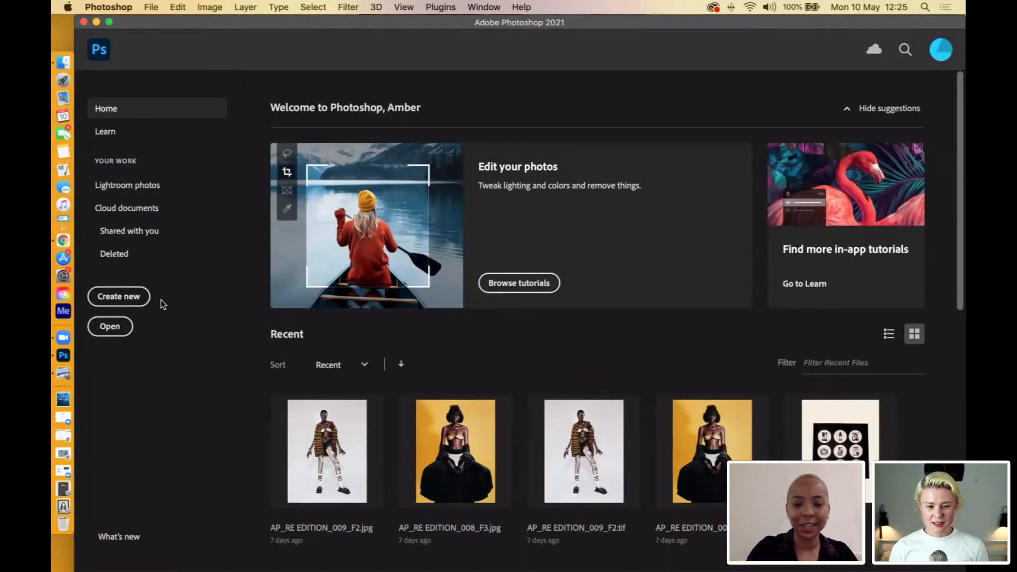
{"action": "left_click", "coordinate": [121, 327]}
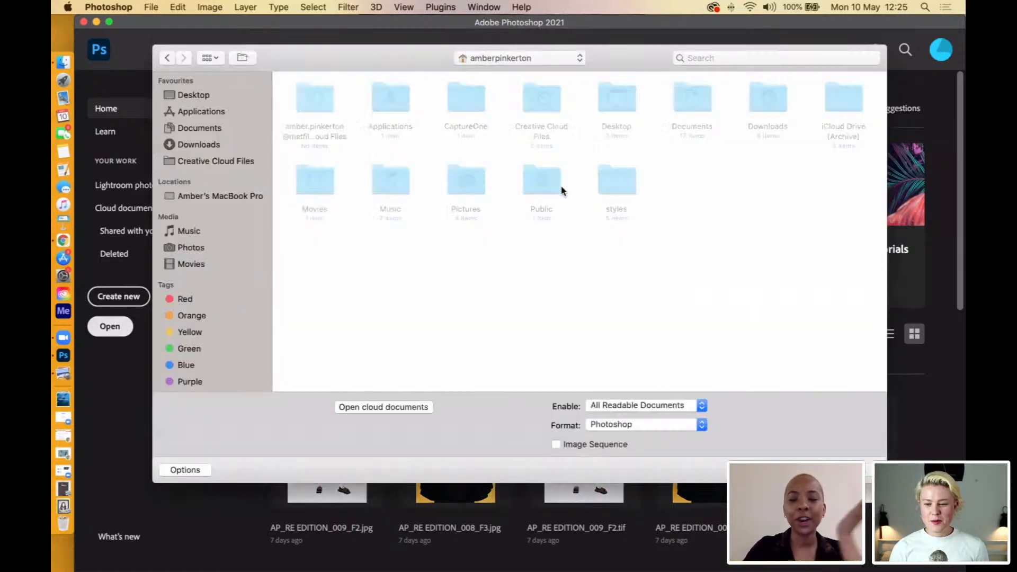
{"action": "left_click", "coordinate": [196, 96]}
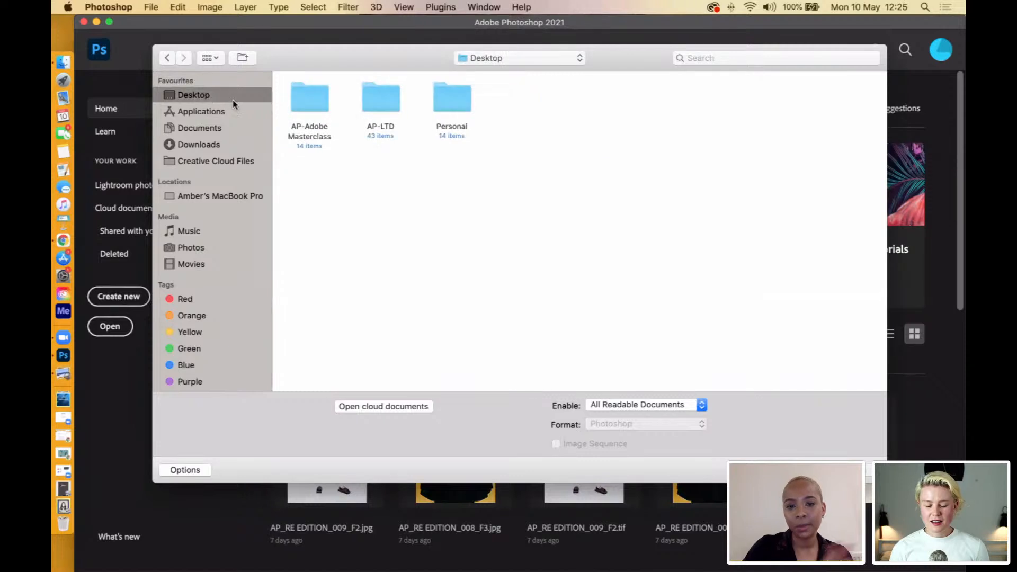
{"action": "double_click", "coordinate": [301, 100]}
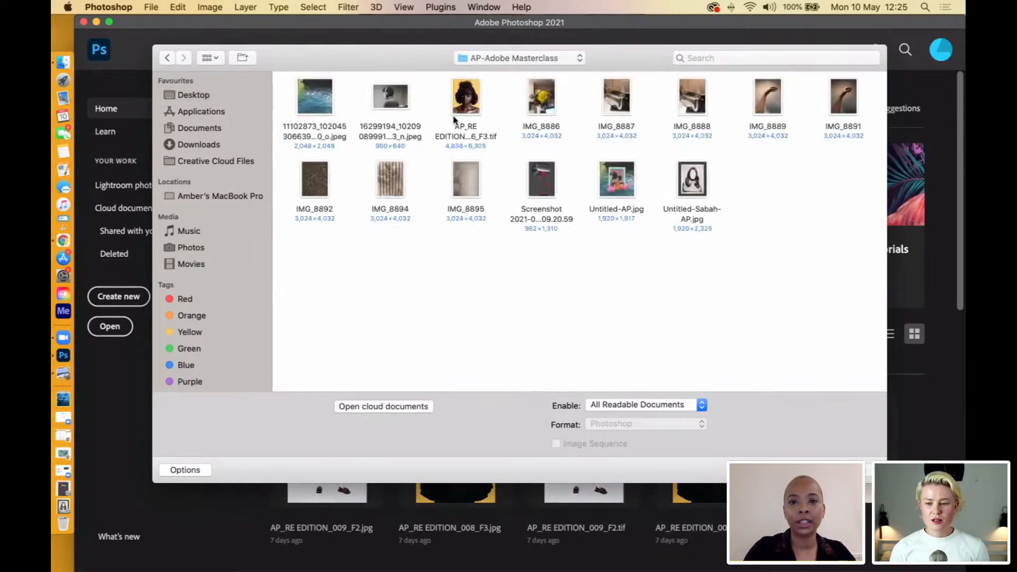
Open the water photo, the headphones portrait, IMG_8886, IMG_8892, IMG_8894 and Untitled-AP.jpg together.
{"action": "left_click", "coordinate": [544, 100]}
{"action": "left_click", "coordinate": [392, 99], "text": "super"}
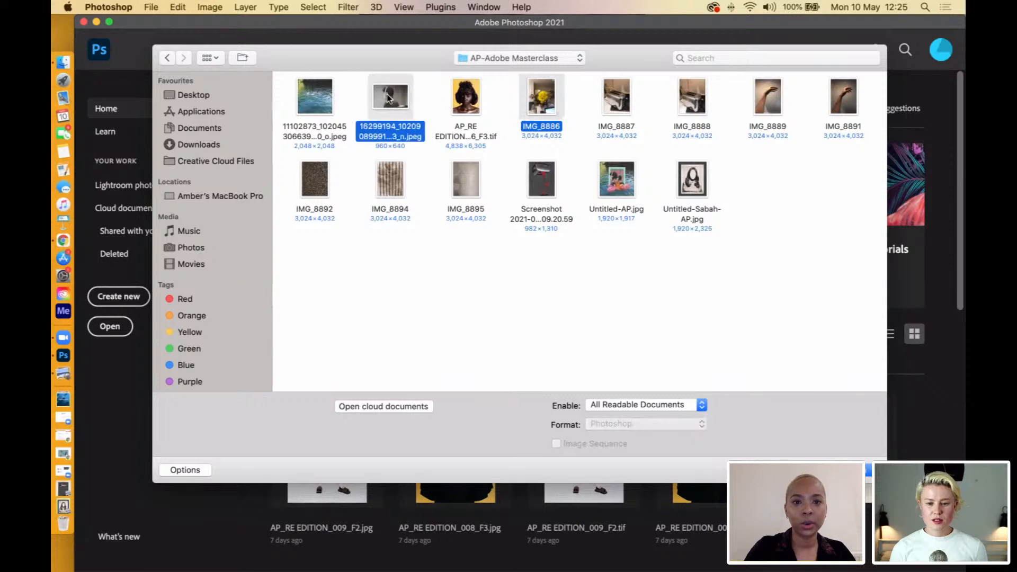
{"action": "left_click", "coordinate": [314, 104], "text": "super"}
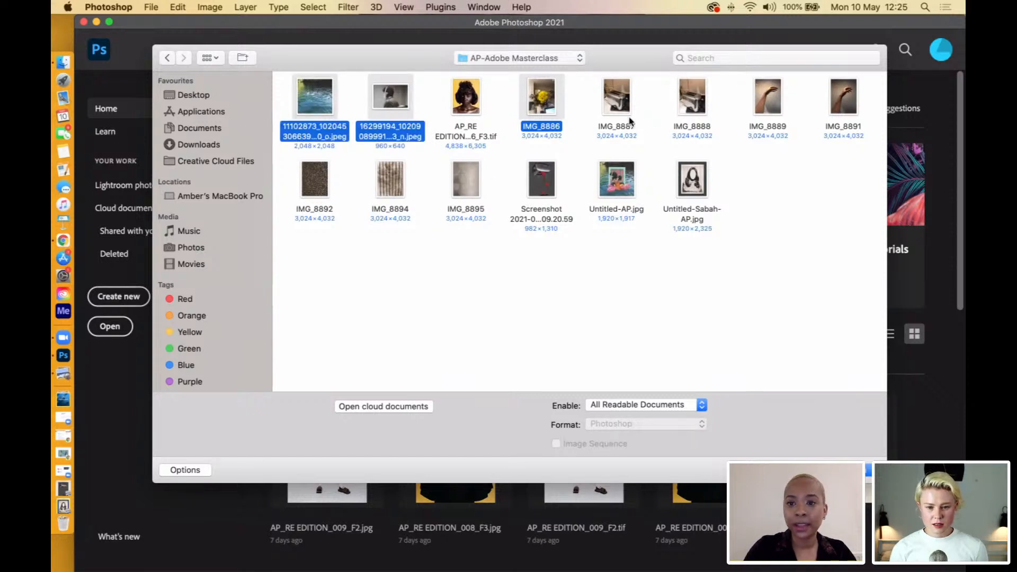
{"action": "left_click", "coordinate": [319, 182], "text": "super"}
{"action": "left_click", "coordinate": [399, 184], "text": "super"}
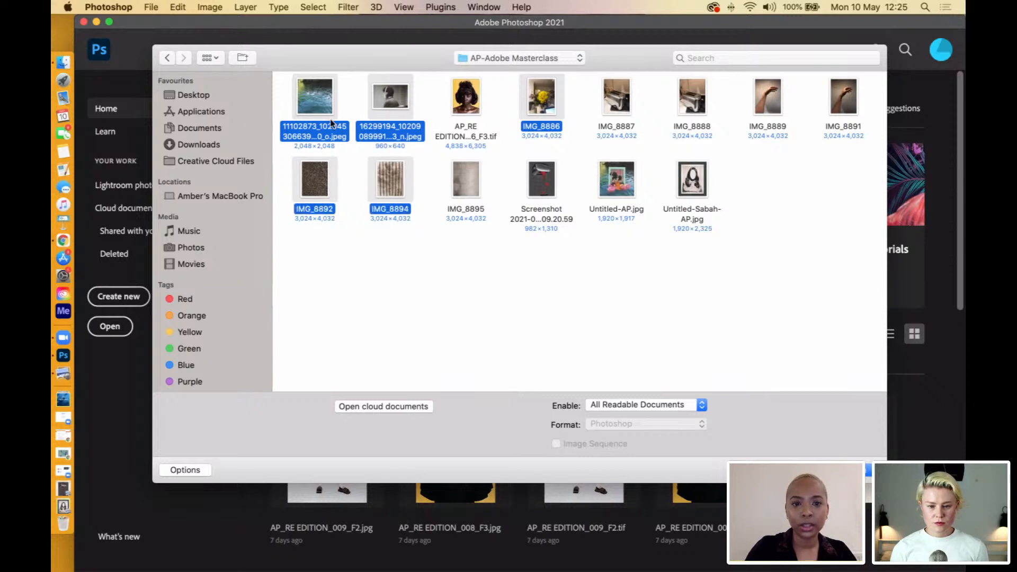
{"action": "left_click", "coordinate": [616, 187], "text": "super"}
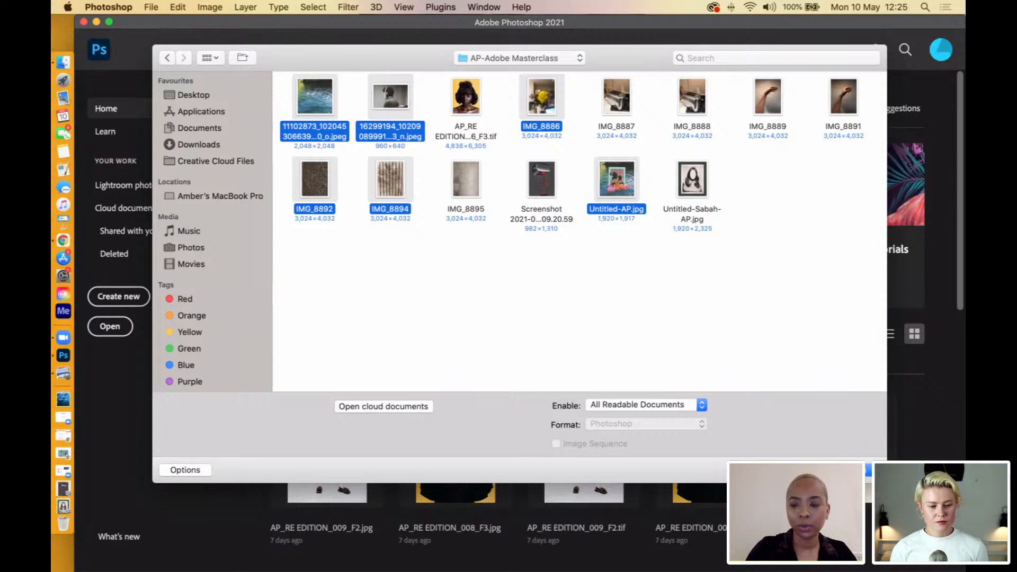
{"action": "left_click", "coordinate": [854, 470]}
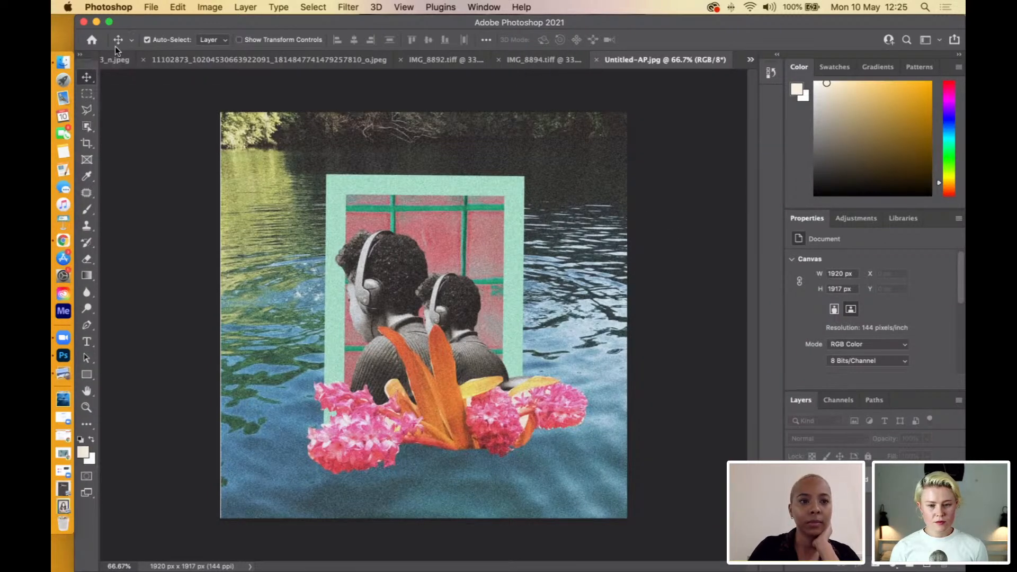
Review the headphones portrait, water photo, IMG_8892 and IMG_8894 textures, and compare them with the Untitled-AP.jpg collage.
{"action": "left_click", "coordinate": [106, 59]}
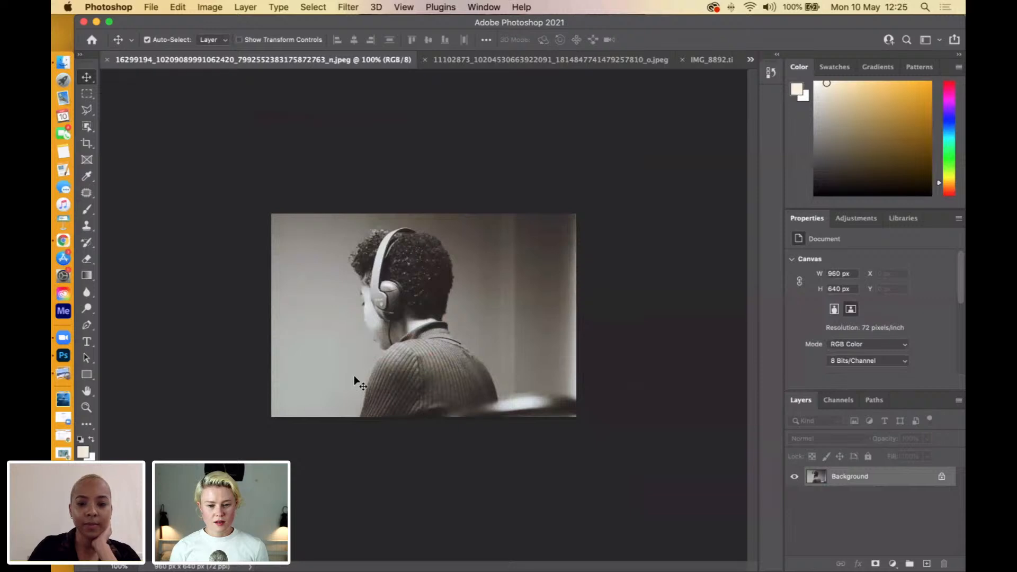
{"action": "key", "text": "super+plus"}
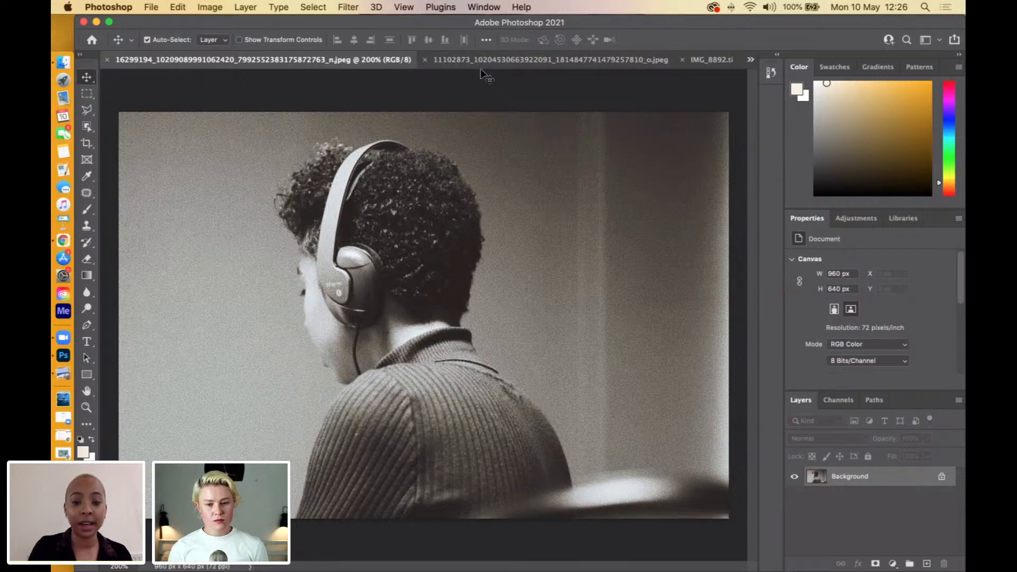
{"action": "left_click", "coordinate": [520, 61]}
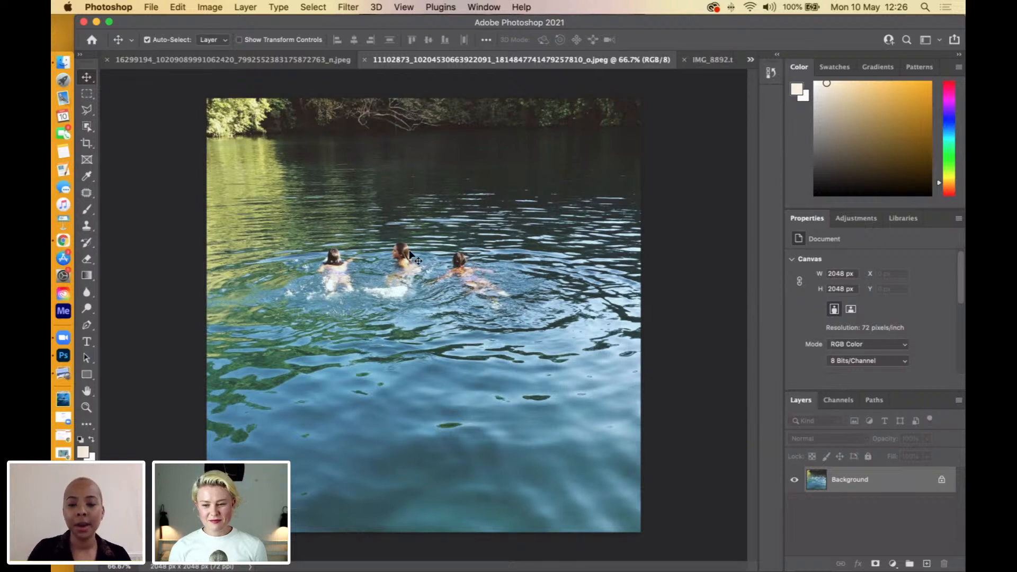
{"action": "left_click", "coordinate": [710, 62]}
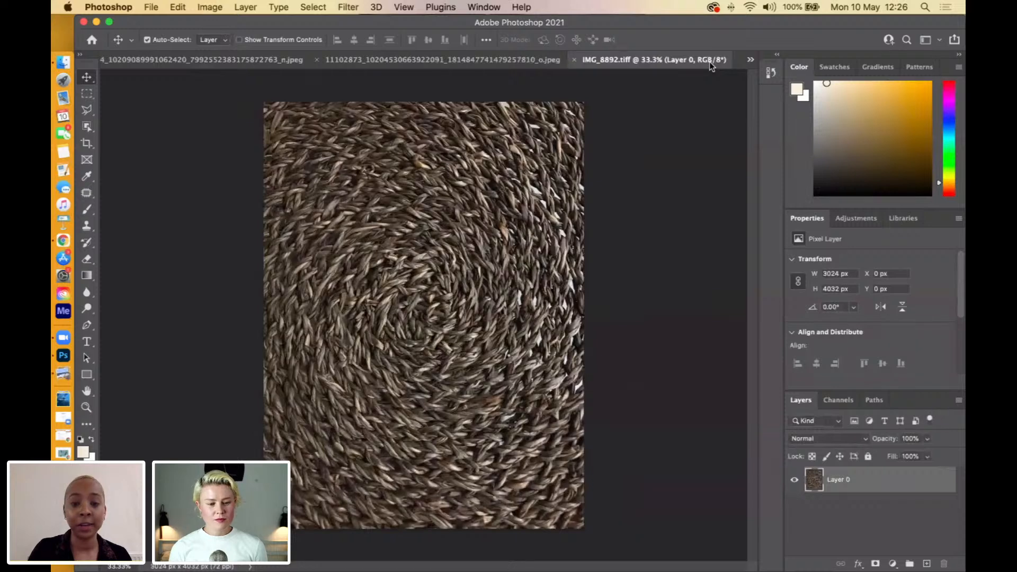
{"action": "left_click", "coordinate": [751, 59]}
{"action": "left_click", "coordinate": [730, 122]}
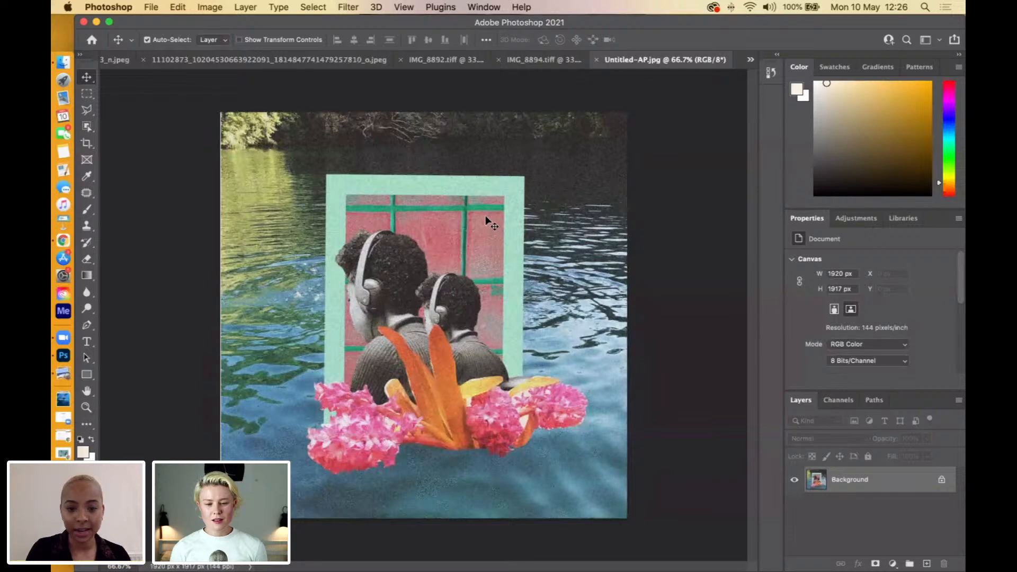
{"action": "left_click", "coordinate": [538, 59]}
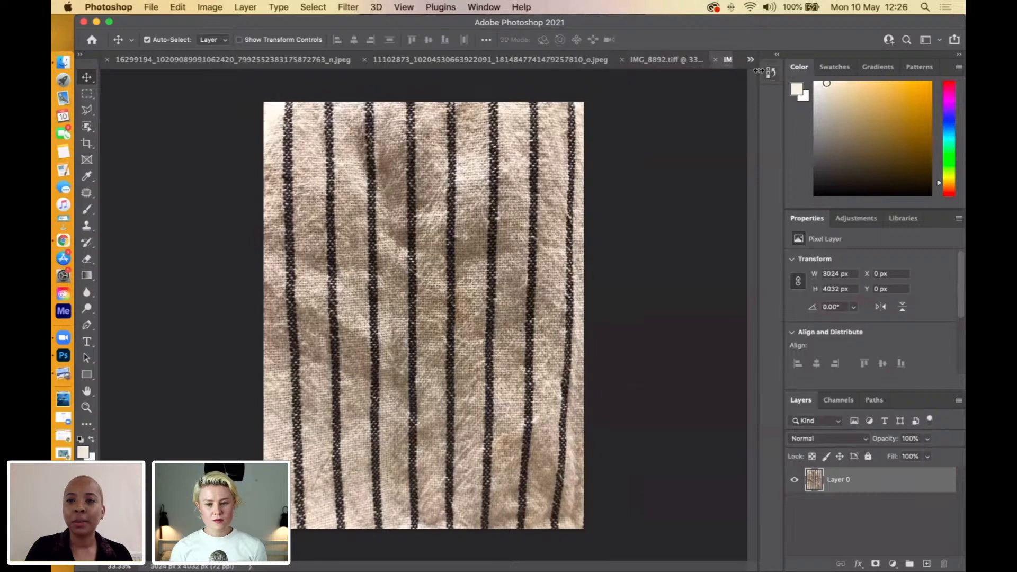
{"action": "left_click", "coordinate": [655, 59]}
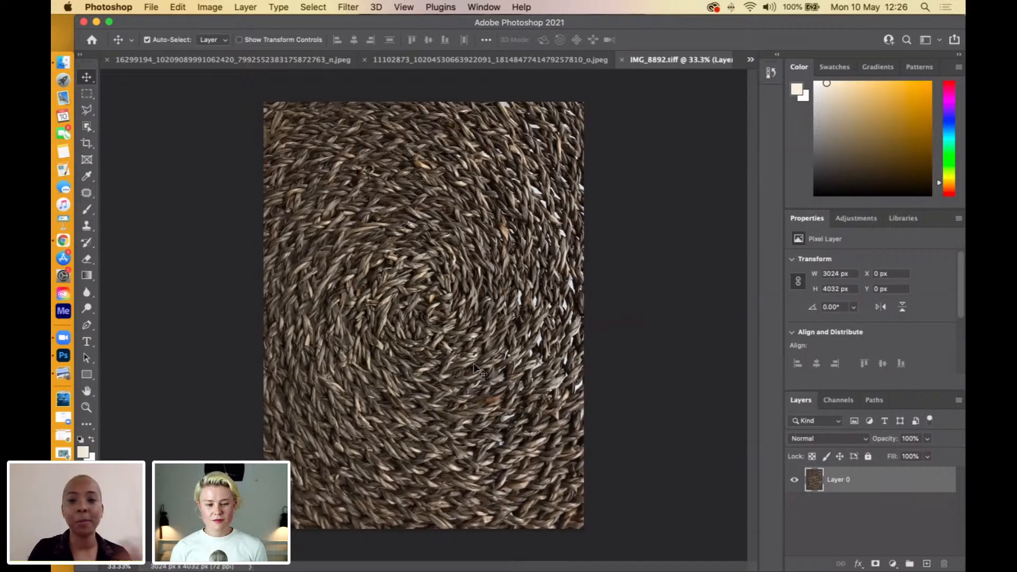
{"action": "left_click", "coordinate": [516, 58]}
{"action": "left_click", "coordinate": [285, 58]}
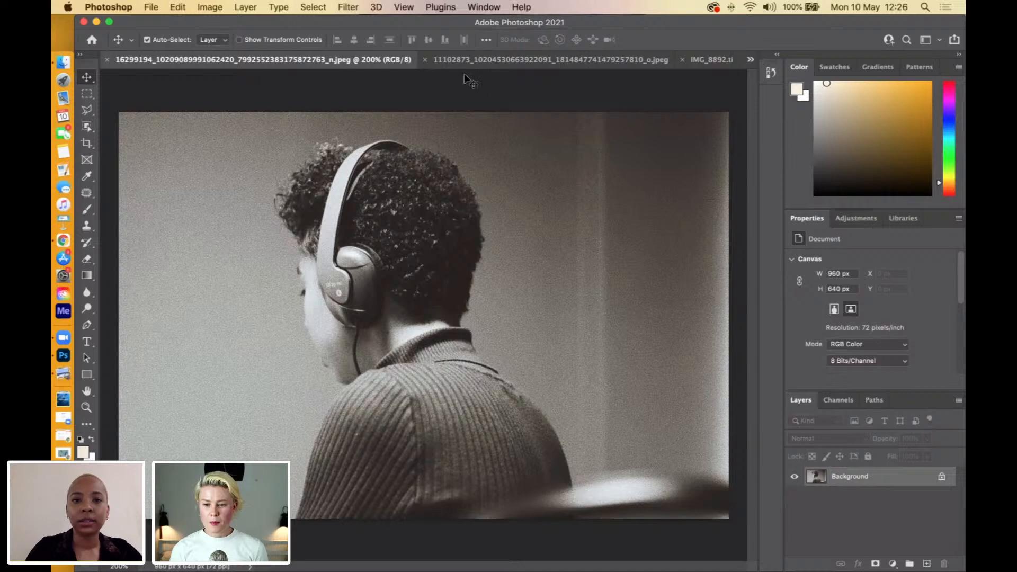
Convert the water photo's locked background into a regular layer named Water Background.
{"action": "left_click", "coordinate": [478, 59]}
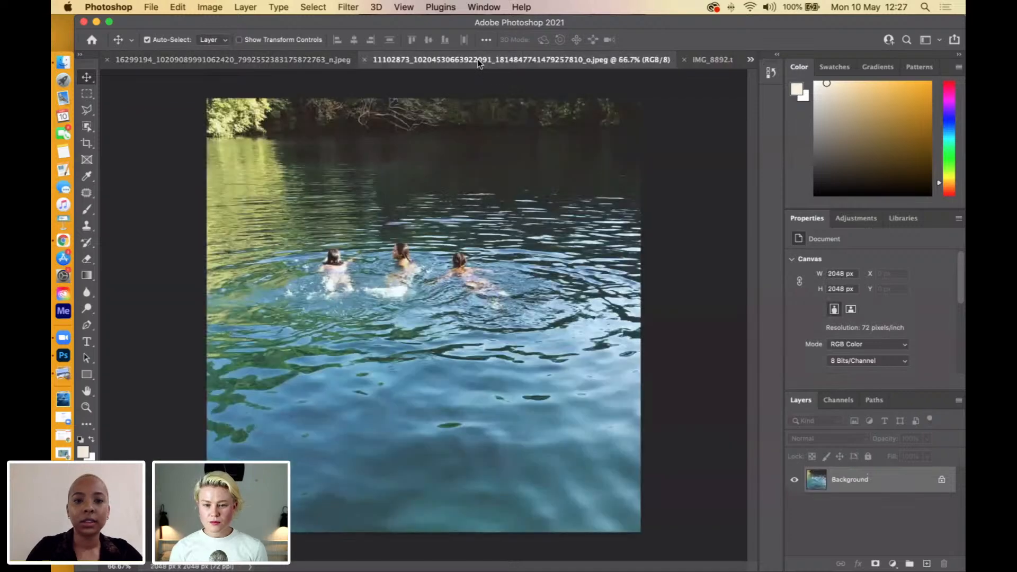
{"action": "right_click", "coordinate": [847, 480]}
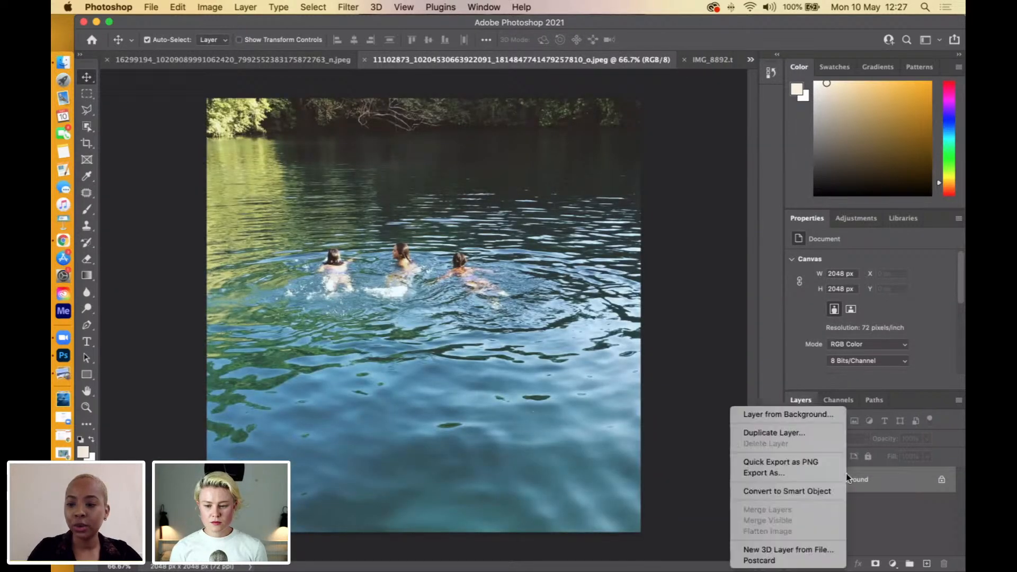
{"action": "left_click", "coordinate": [792, 415]}
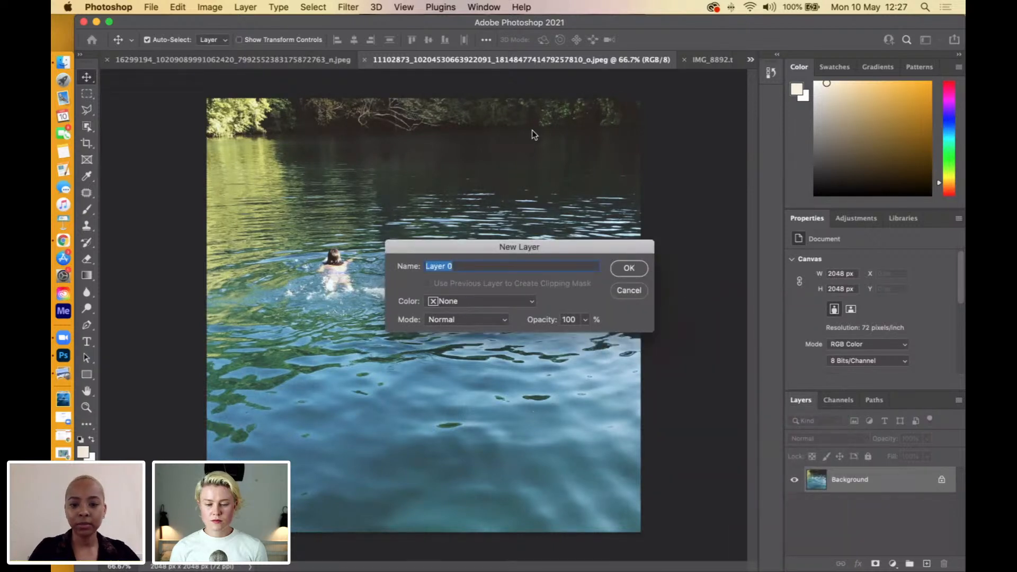
{"action": "type", "text": "W"}
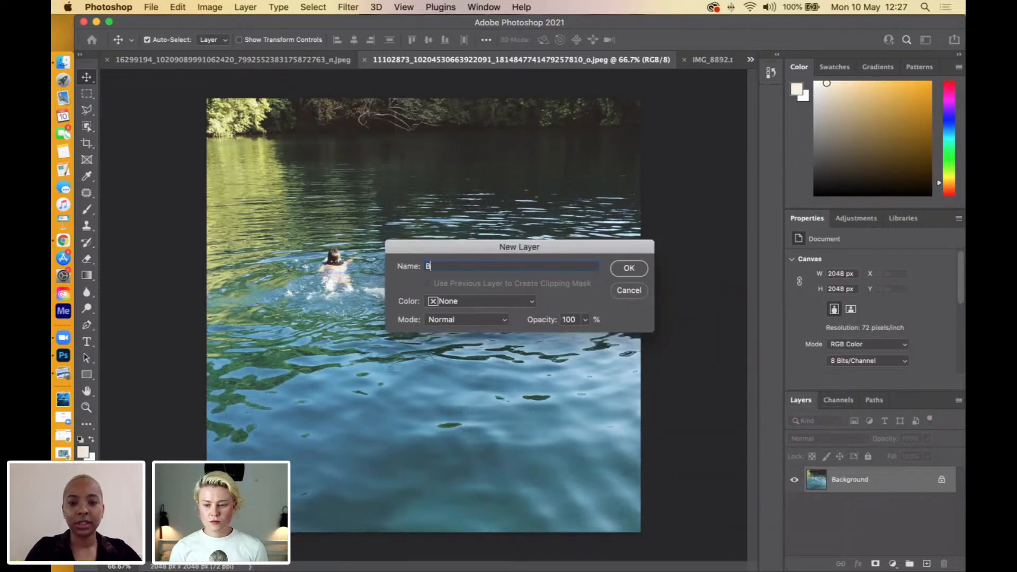
{"action": "type", "text": "ater Ba"}
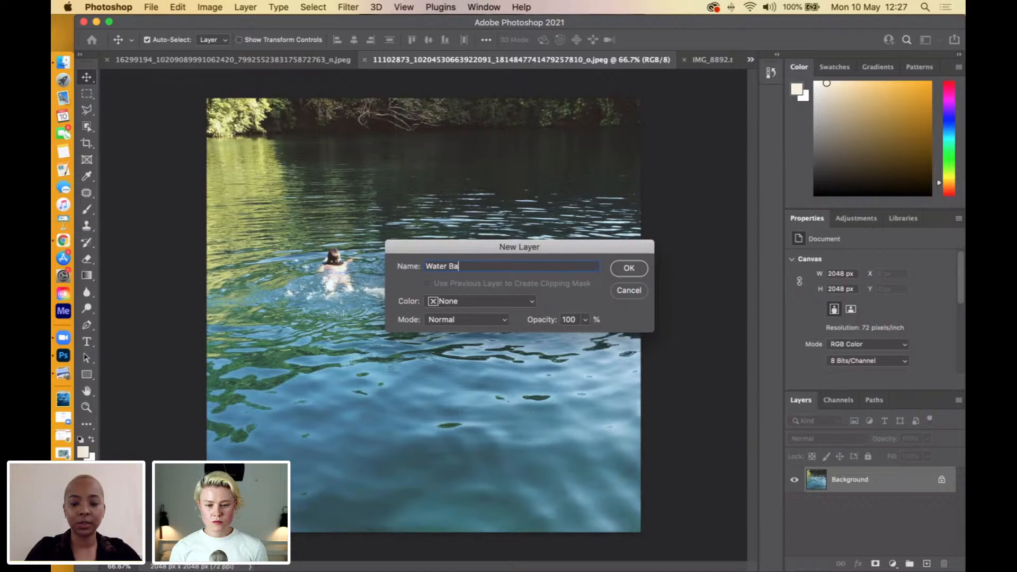
{"action": "type", "text": "ckground"}
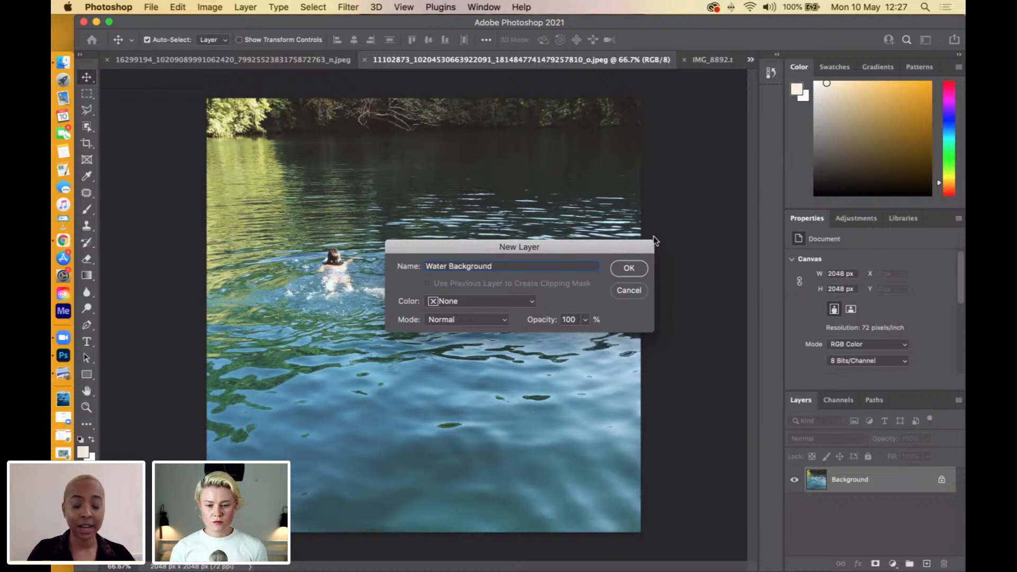
{"action": "left_click", "coordinate": [626, 272]}
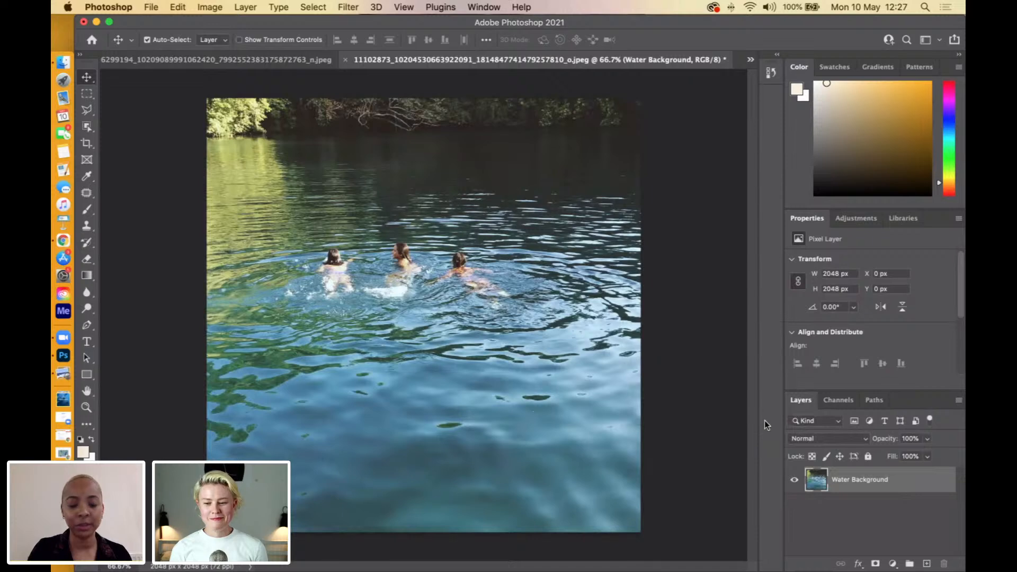
Show the headphones portrait, then shrink the Photoshop window and reposition it to leave desktop space beside it.
{"action": "left_click", "coordinate": [215, 60]}
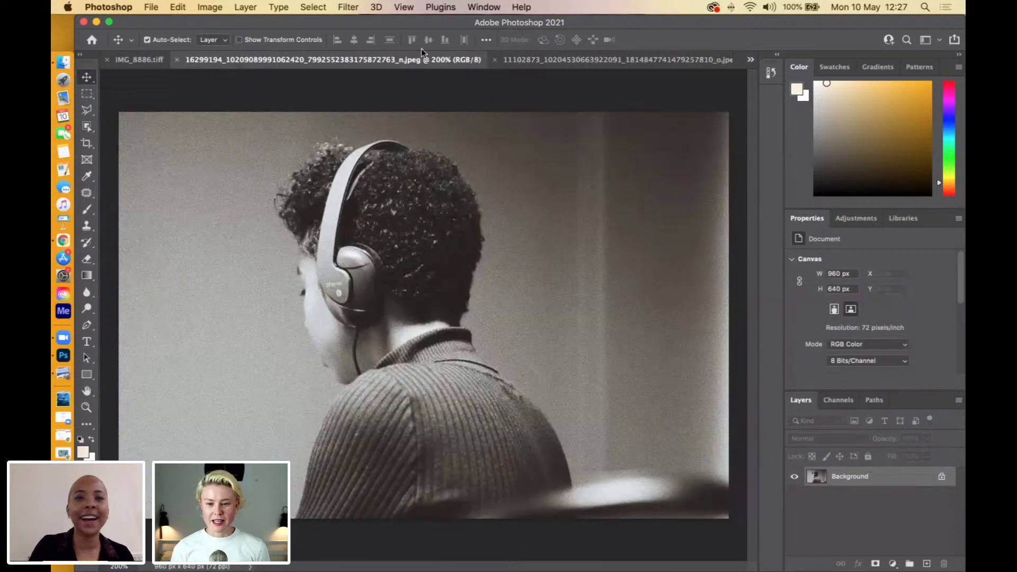
{"action": "left_click_drag", "start_coordinate": [850, 21], "coordinate": [805, 37]}
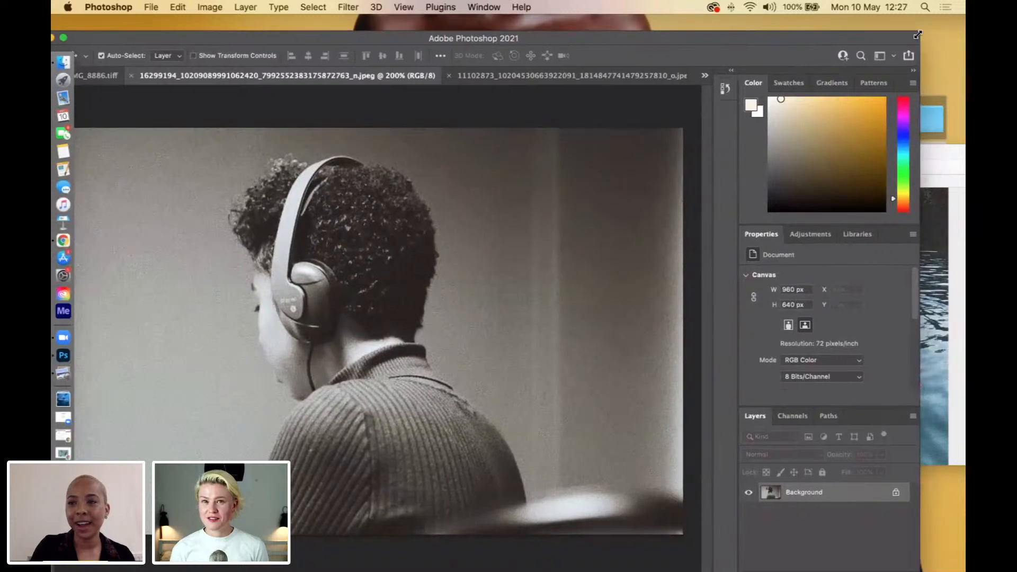
{"action": "left_click_drag", "start_coordinate": [894, 46], "coordinate": [842, 80]}
{"action": "left_click", "coordinate": [513, 39]}
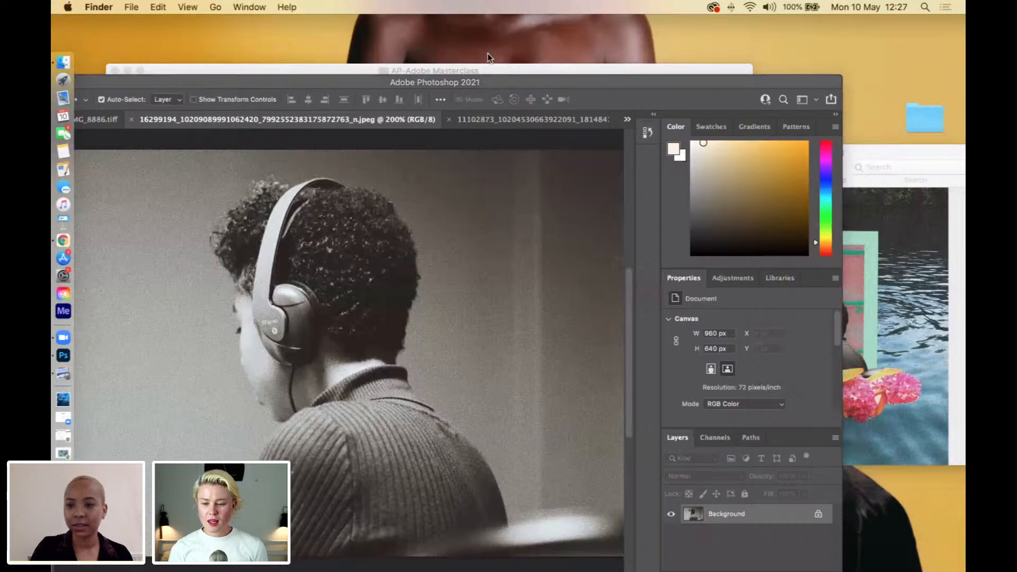
{"action": "left_click_drag", "start_coordinate": [470, 82], "coordinate": [516, 36]}
Bring the Untitled-AP.jpg preview window forward, shrink it, and place it beside the headphones portrait as reference.
{"action": "left_click", "coordinate": [912, 159]}
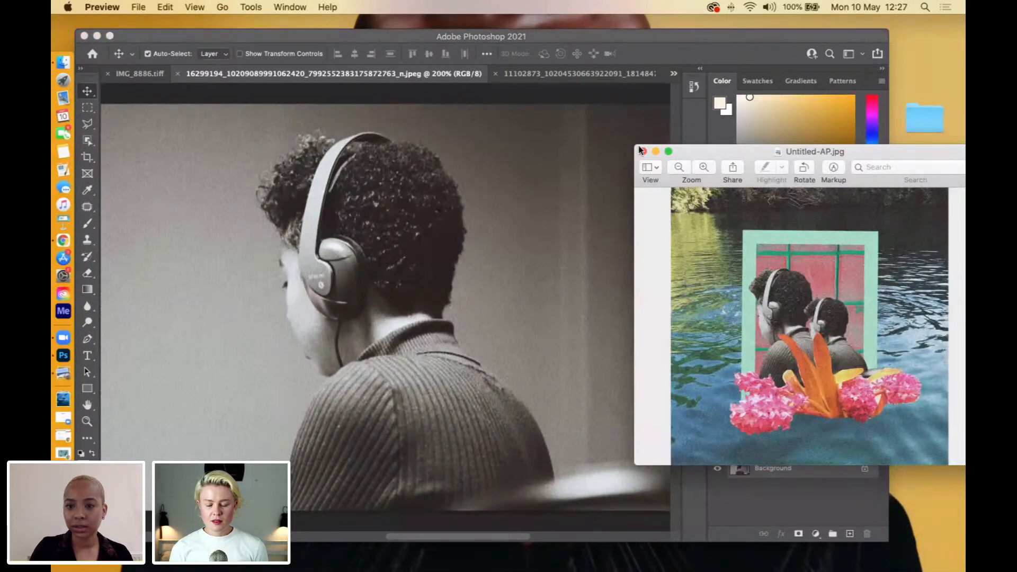
{"action": "left_click_drag", "start_coordinate": [635, 144], "coordinate": [798, 38]}
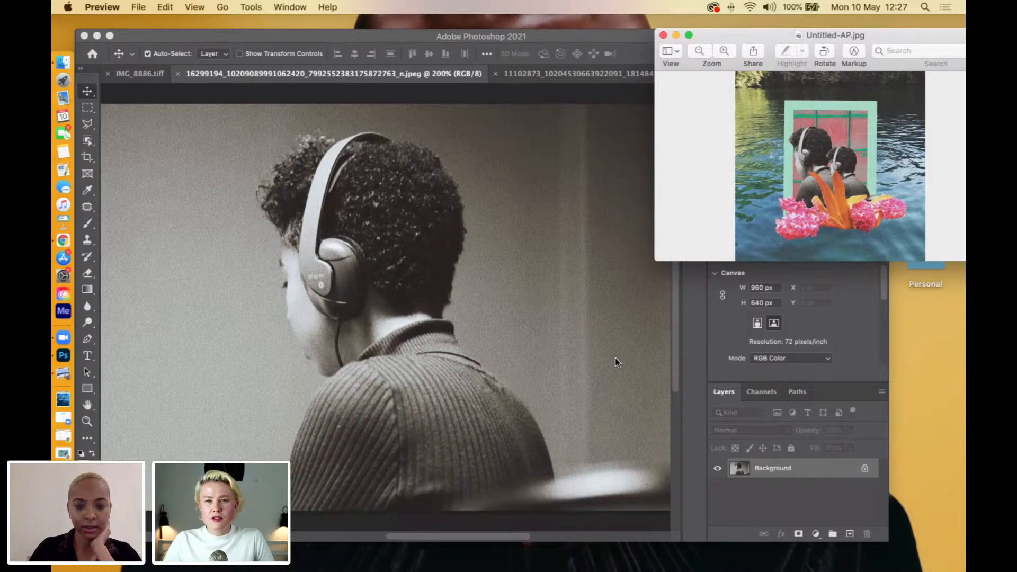
{"action": "left_click_drag", "start_coordinate": [748, 43], "coordinate": [710, 149]}
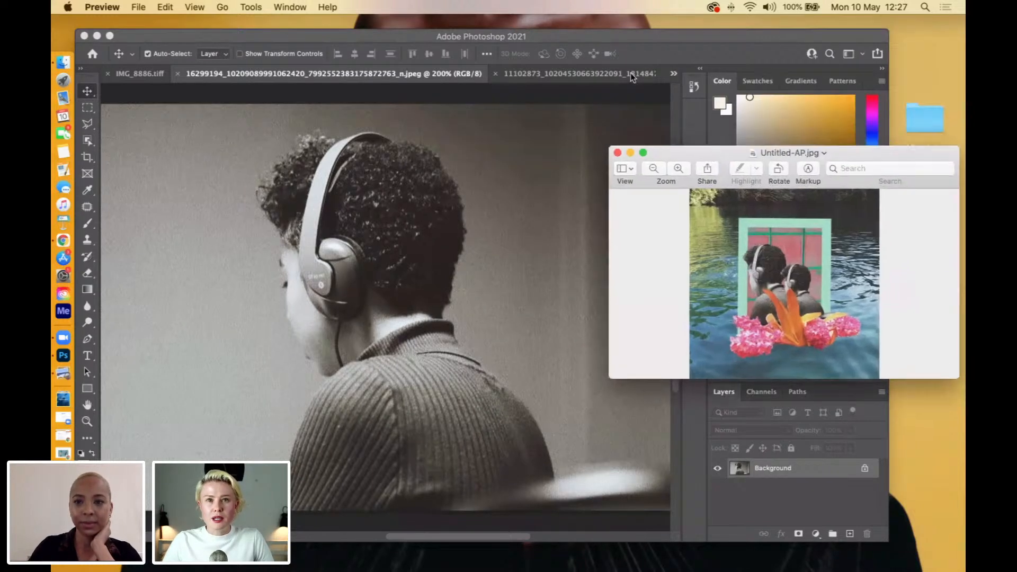
Return to Photoshop and look over the Untitled-AP.jpg collage and the striped fabric in IMG_8894.tiff.
{"action": "left_click", "coordinate": [675, 72]}
{"action": "left_click", "coordinate": [674, 72]}
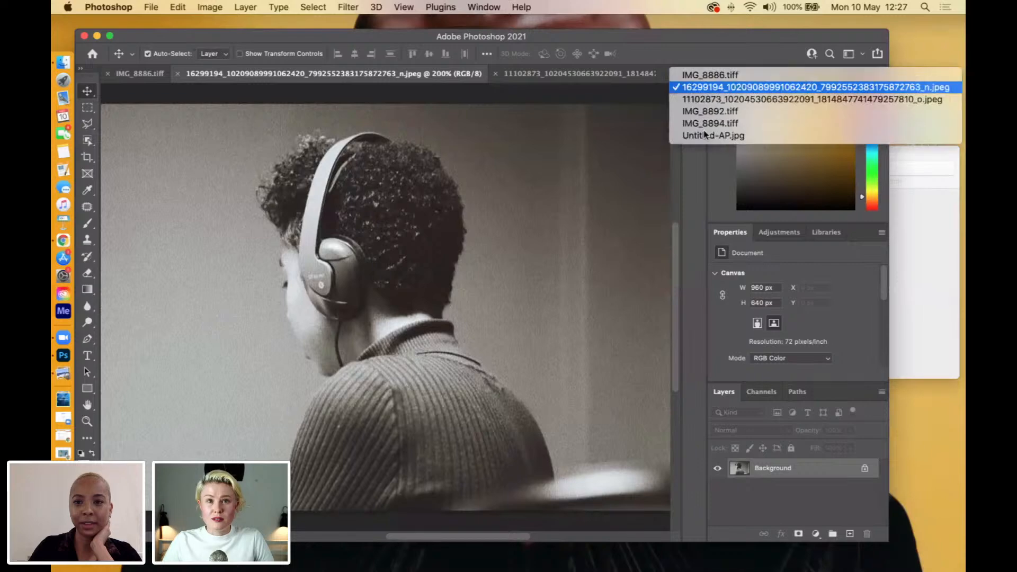
{"action": "left_click", "coordinate": [706, 136]}
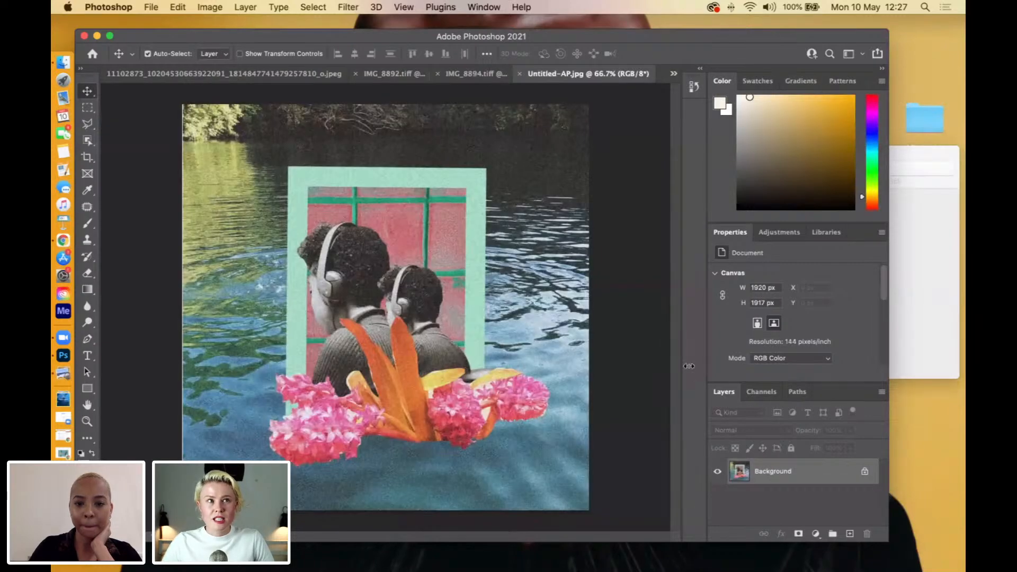
{"action": "left_click", "coordinate": [466, 74]}
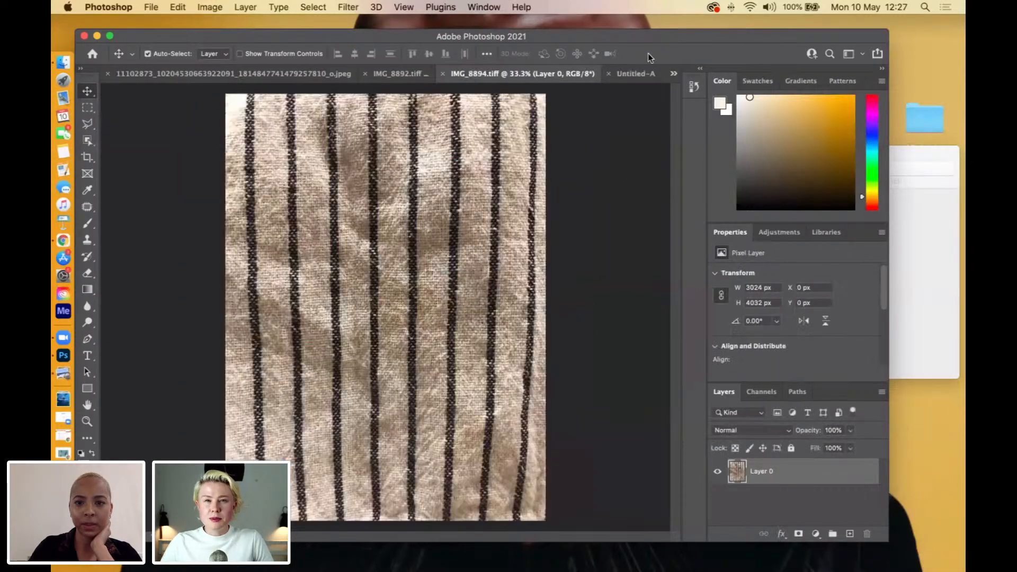
Show the water photo and resample it to a resolution of 300 pixels/inch with the print width and height kept.
{"action": "left_click", "coordinate": [301, 75]}
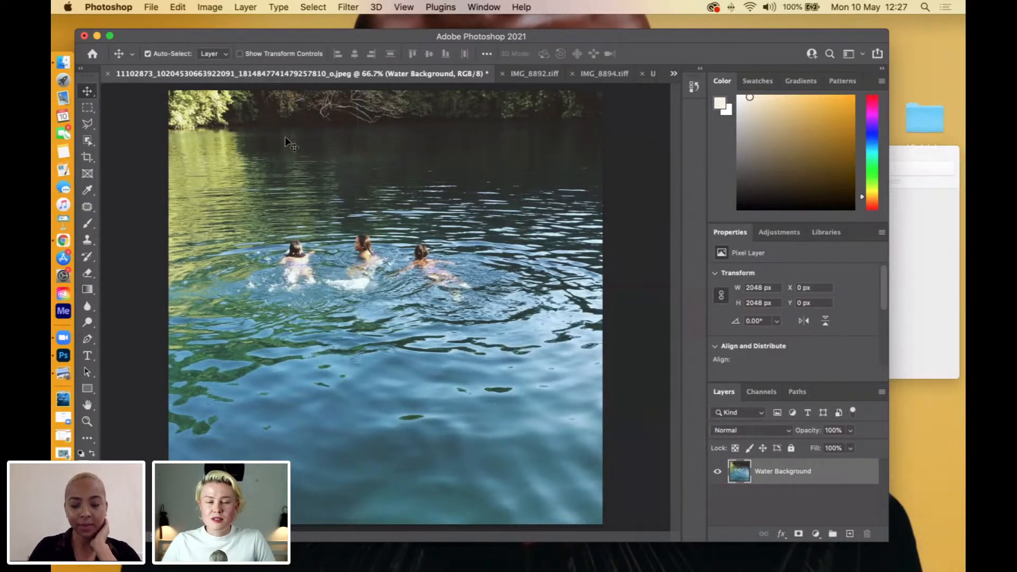
{"action": "left_click", "coordinate": [210, 7]}
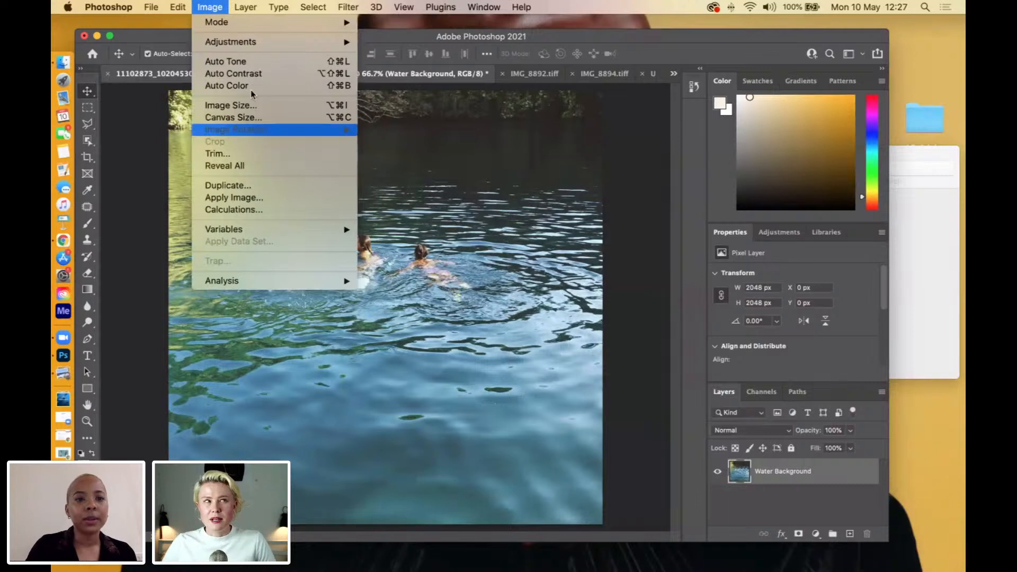
{"action": "left_click", "coordinate": [231, 105]}
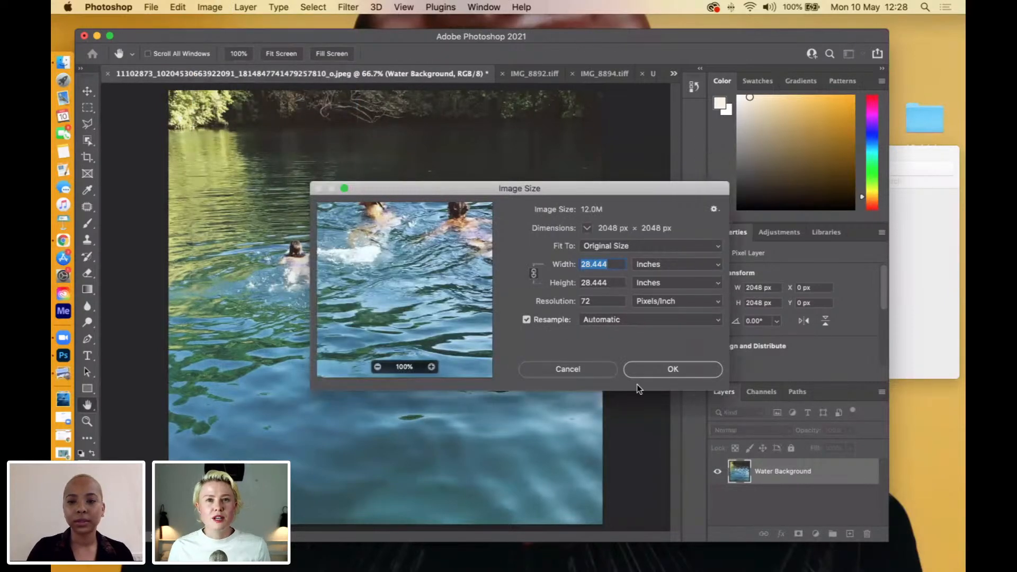
{"action": "left_click", "coordinate": [587, 301]}
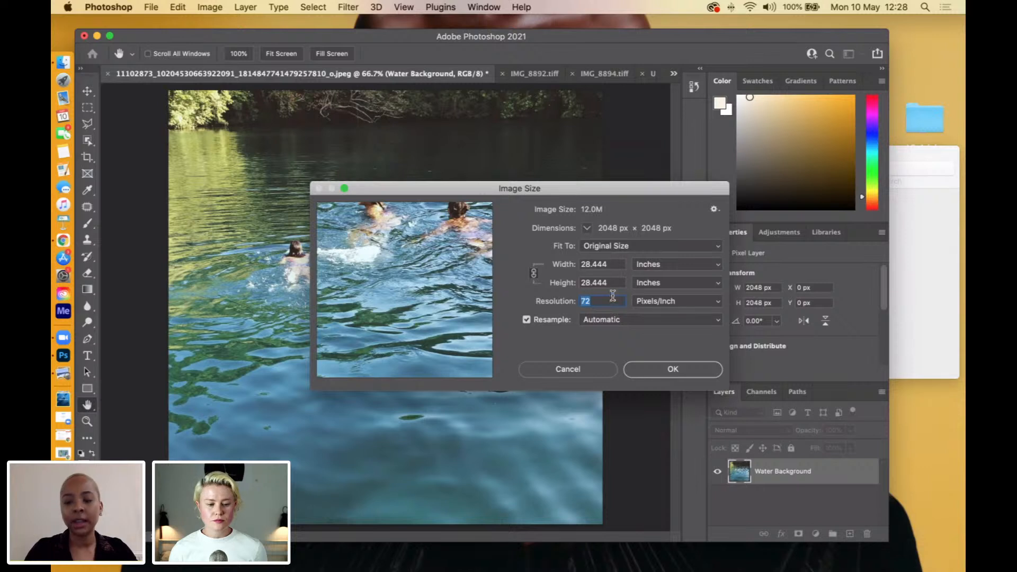
{"action": "type", "text": "300"}
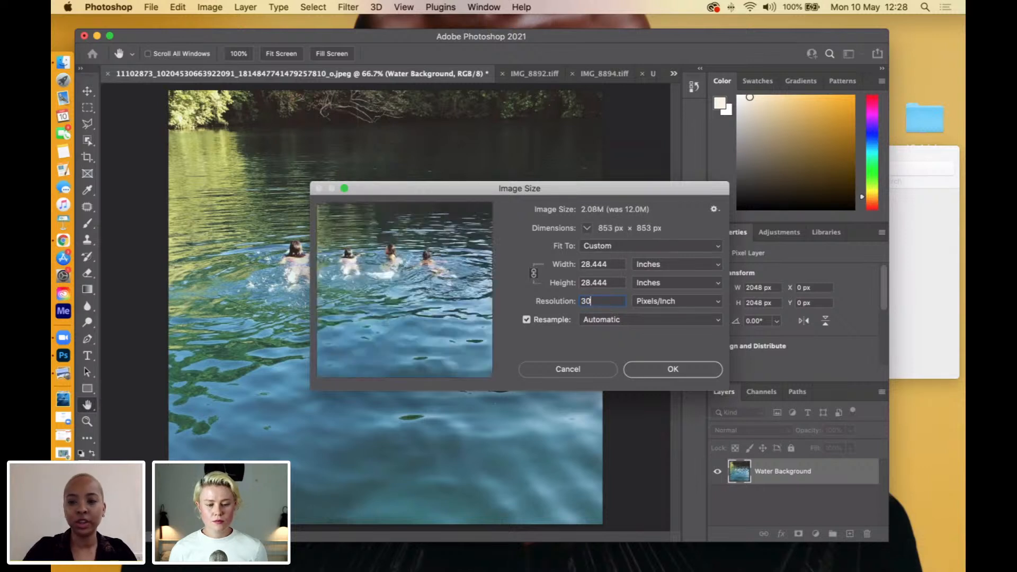
{"action": "left_click", "coordinate": [668, 371]}
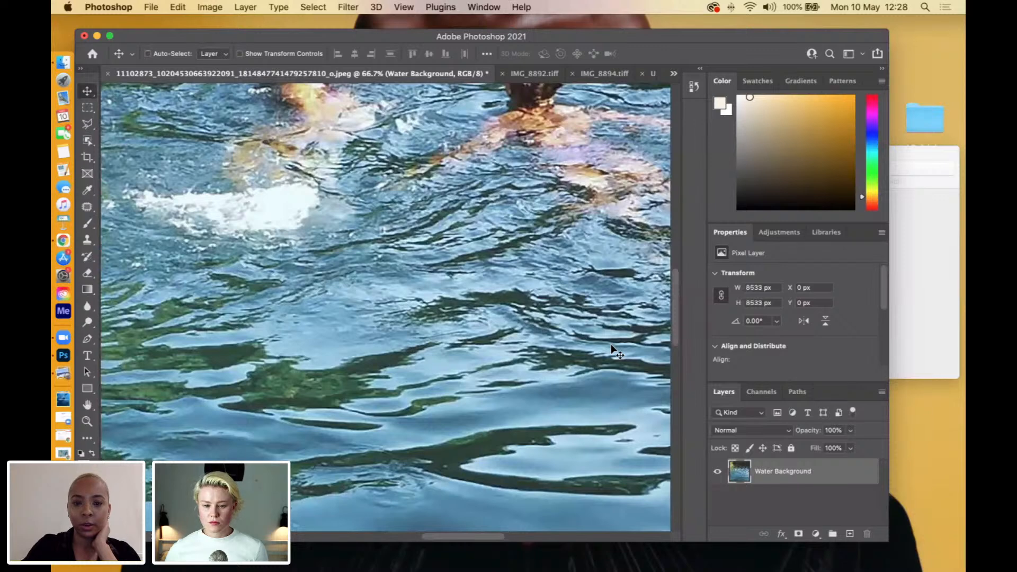
{"action": "key", "text": "super+minus"}
{"action": "key", "text": "super+minus"}
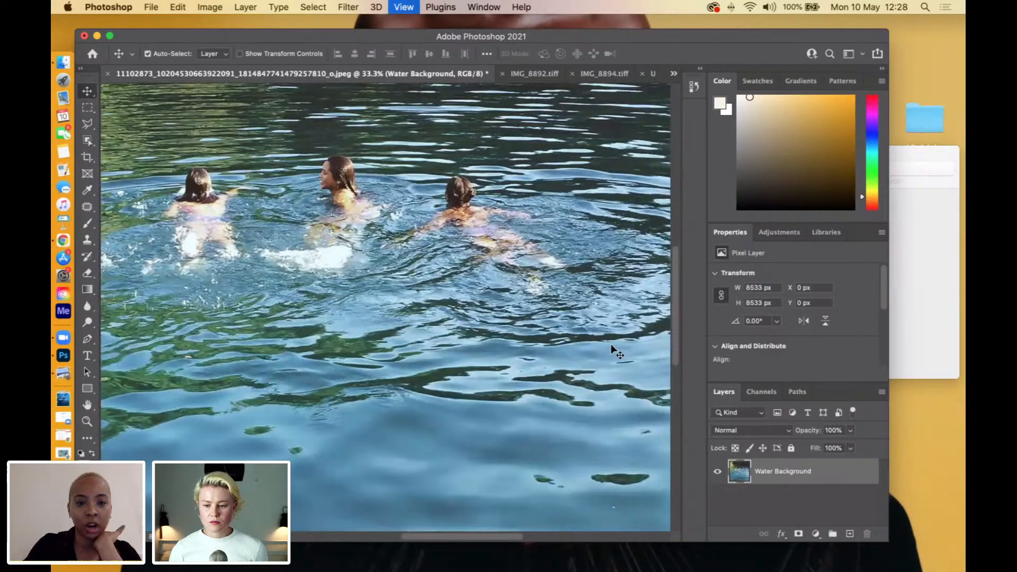
{"action": "key", "text": "super+minus"}
{"action": "key", "text": "super+minus"}
{"action": "key", "text": "super+minus"}
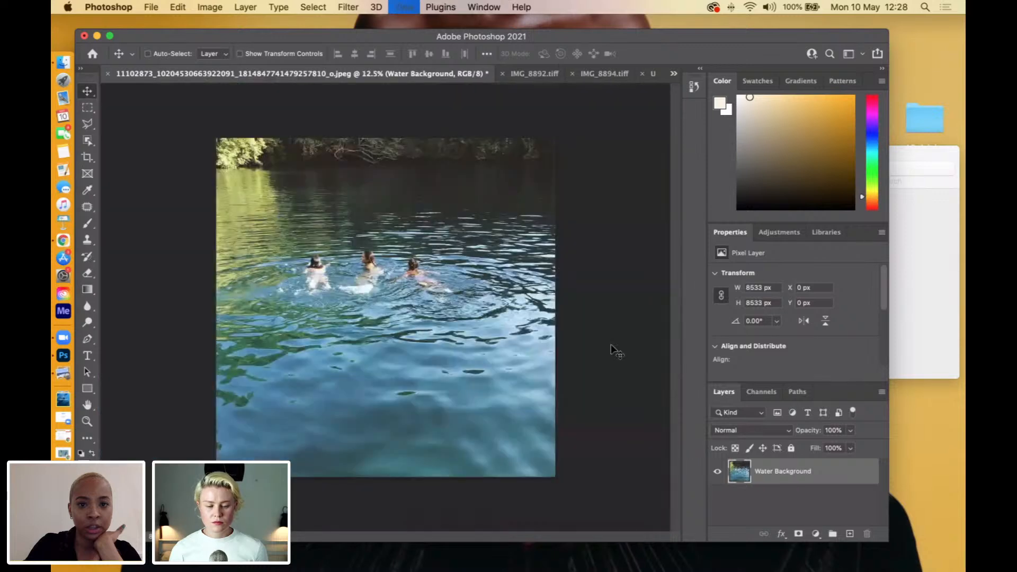
{"action": "key", "text": "super+minus"}
{"action": "key", "text": "super+plus"}
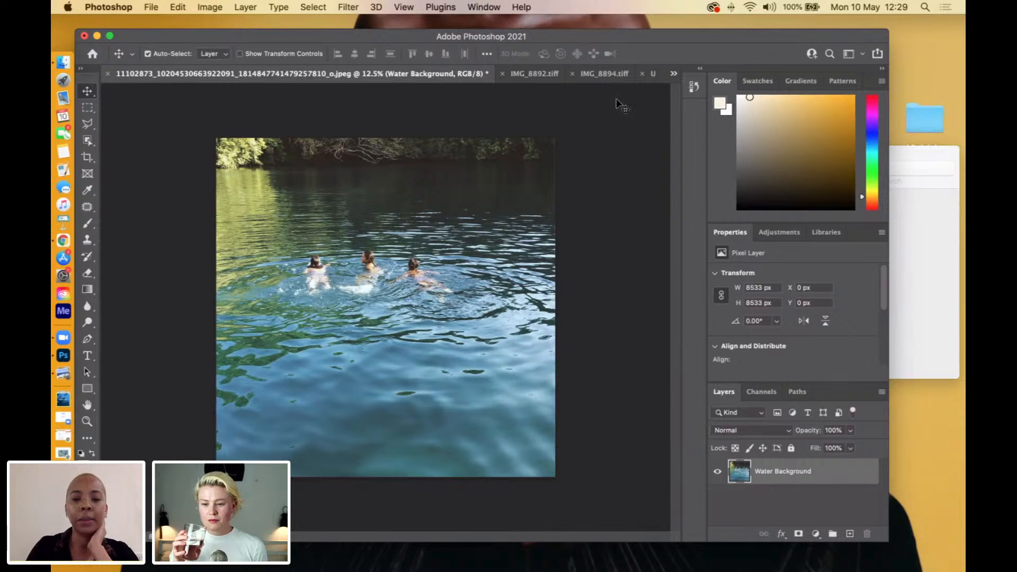
Look through IMG_8892.tiff, the Untitled-AP.jpg collage and the flower photo IMG_8886.tiff, ending on the headphones portrait.
{"action": "left_click", "coordinate": [527, 72]}
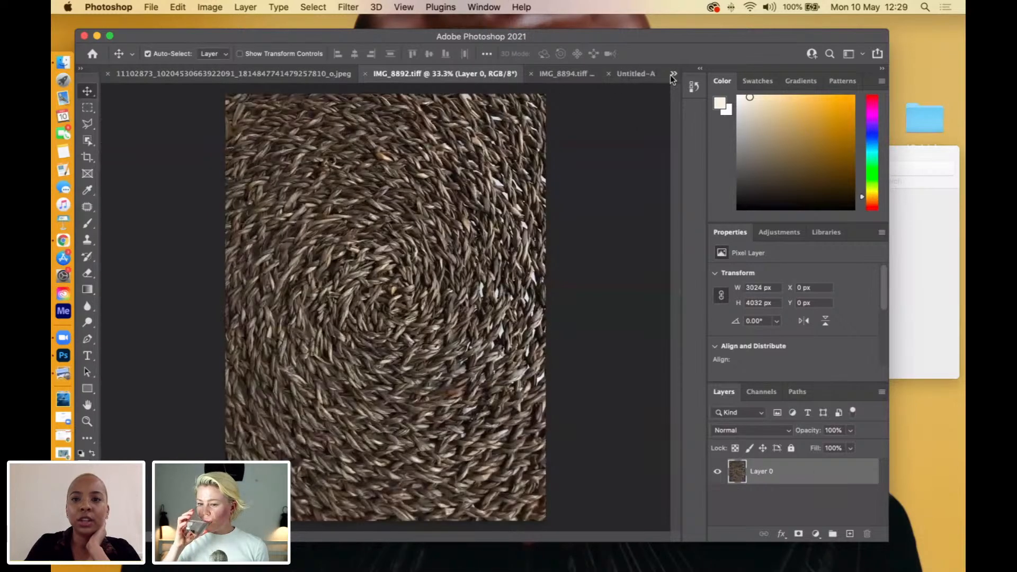
{"action": "left_click", "coordinate": [629, 73]}
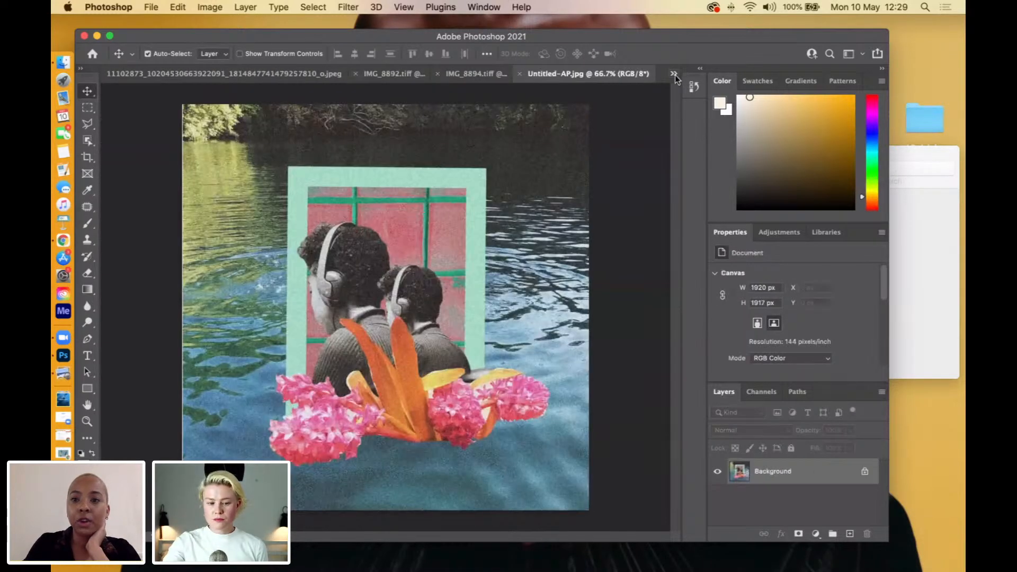
{"action": "left_click", "coordinate": [674, 74]}
{"action": "left_click", "coordinate": [688, 75]}
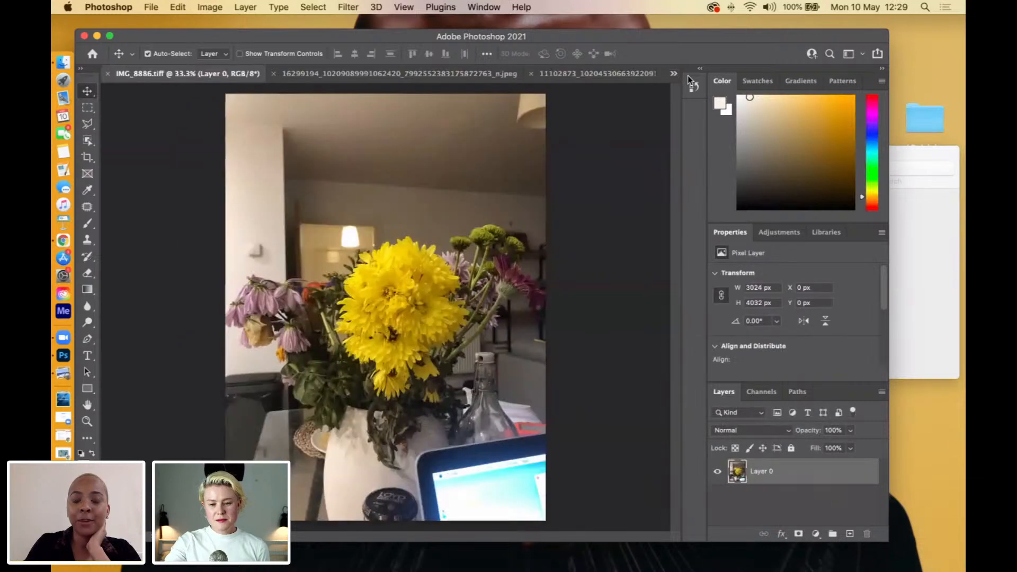
{"action": "left_click", "coordinate": [671, 74]}
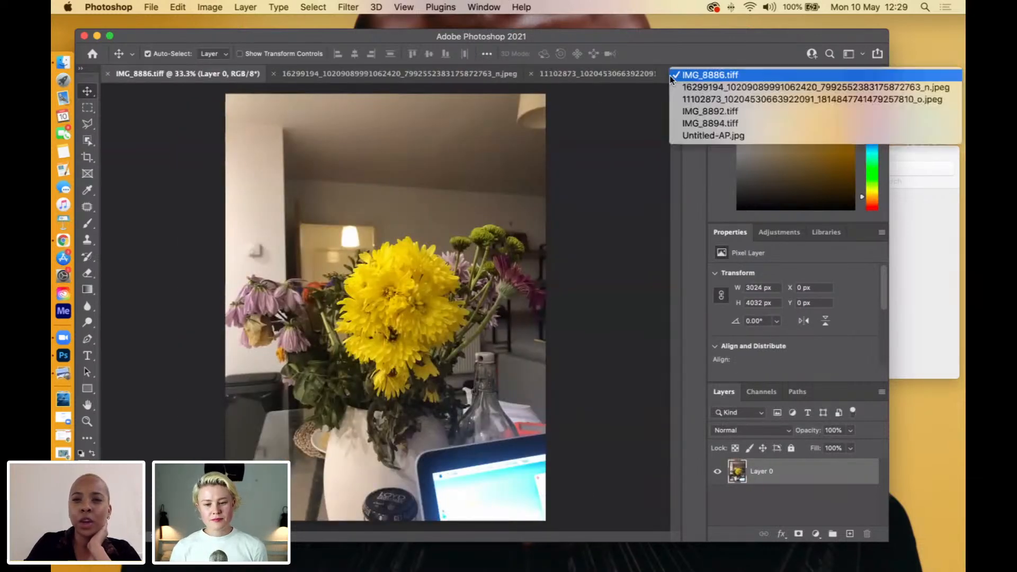
{"action": "left_click", "coordinate": [688, 90]}
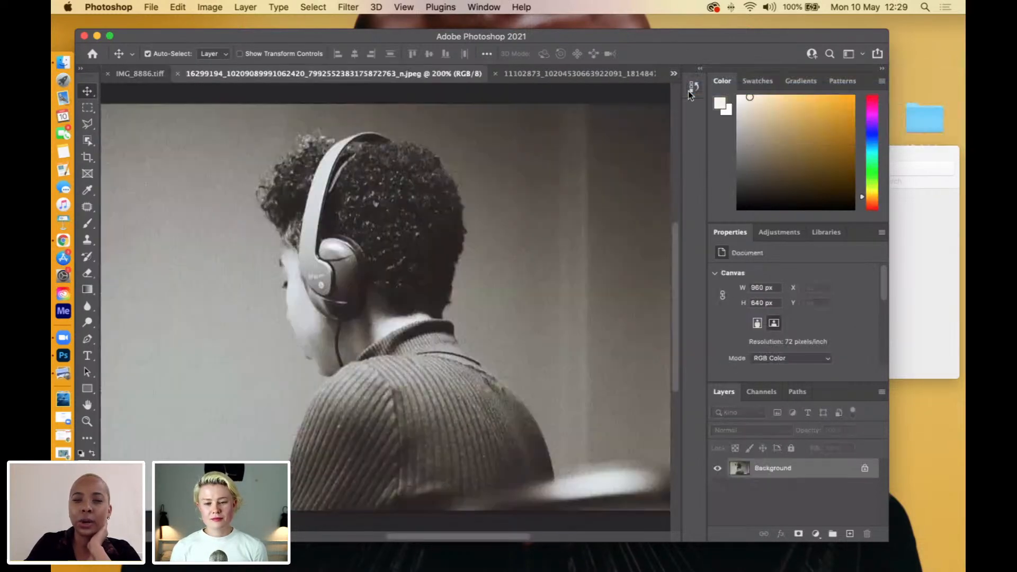
Reposition the Photoshop window higher on the desktop with the headphones portrait in front.
{"action": "left_click_drag", "start_coordinate": [673, 37], "coordinate": [691, 36]}
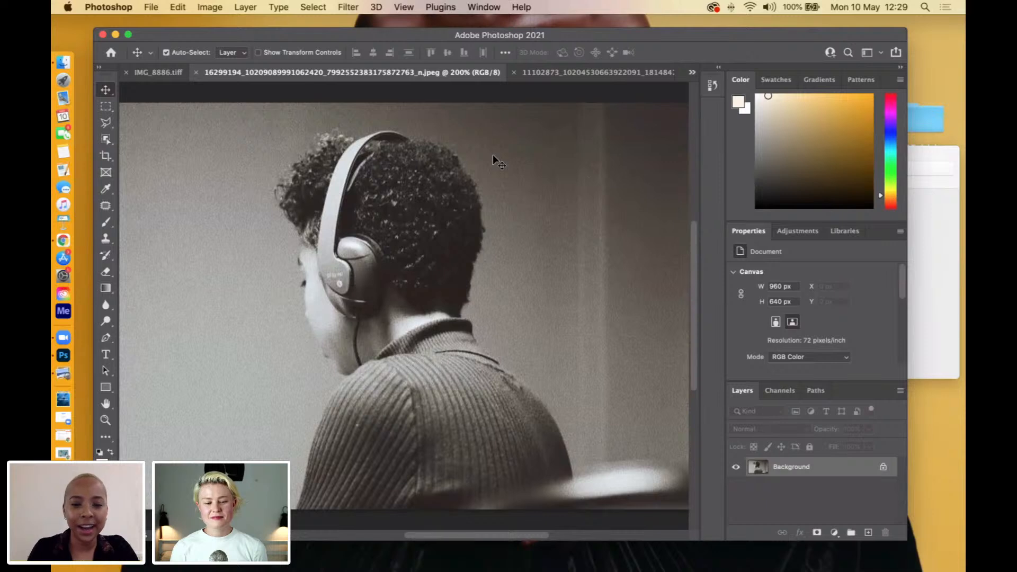
{"action": "left_click_drag", "start_coordinate": [584, 36], "coordinate": [606, 23]}
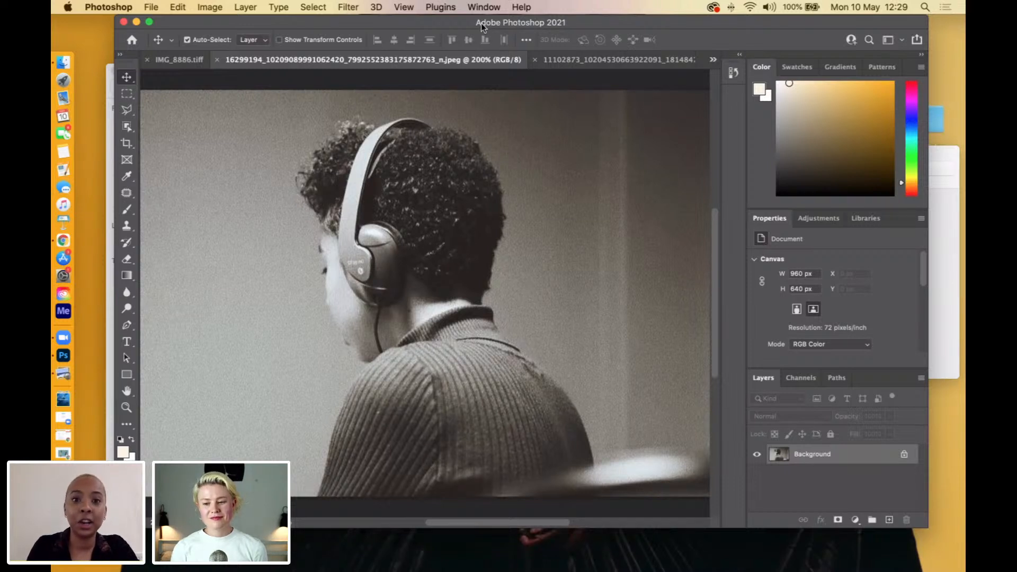
{"action": "left_click_drag", "start_coordinate": [482, 23], "coordinate": [480, 23]}
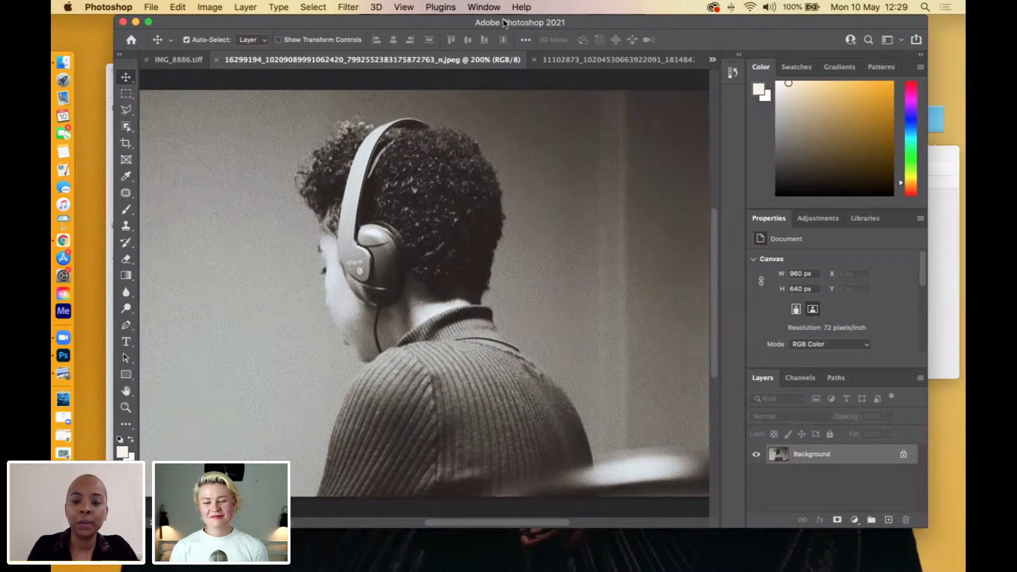
{"action": "left_click", "coordinate": [929, 18]}
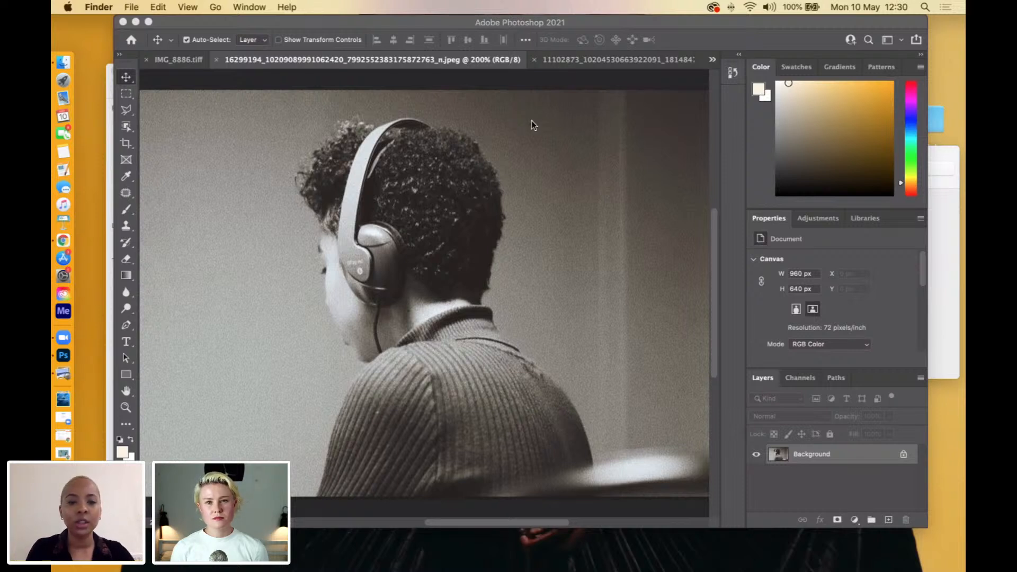
Activate the freehand Lasso tool in place of the Polygonal Lasso for the headphones portrait.
{"action": "left_click", "coordinate": [127, 109]}
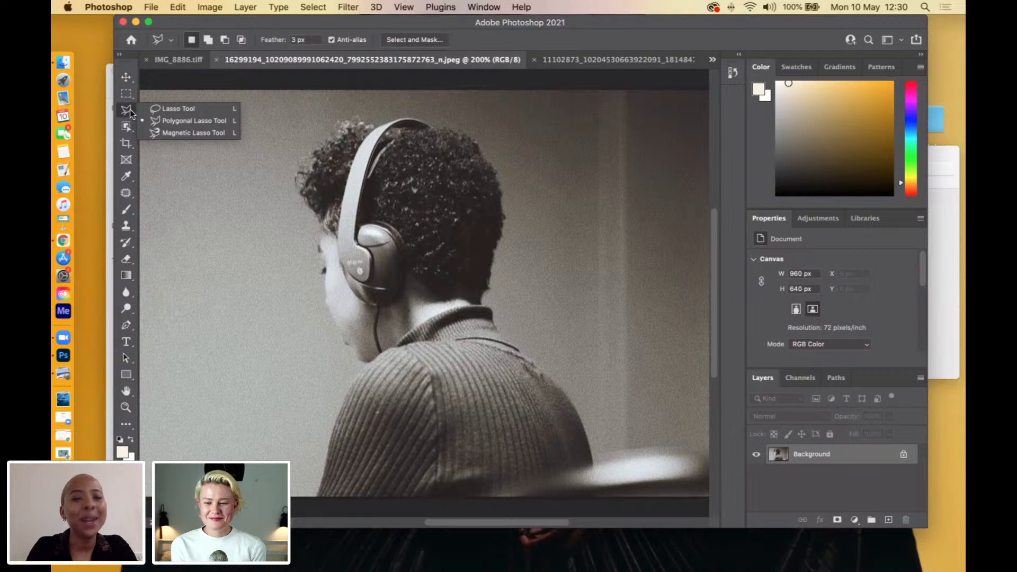
{"action": "left_click", "coordinate": [158, 109]}
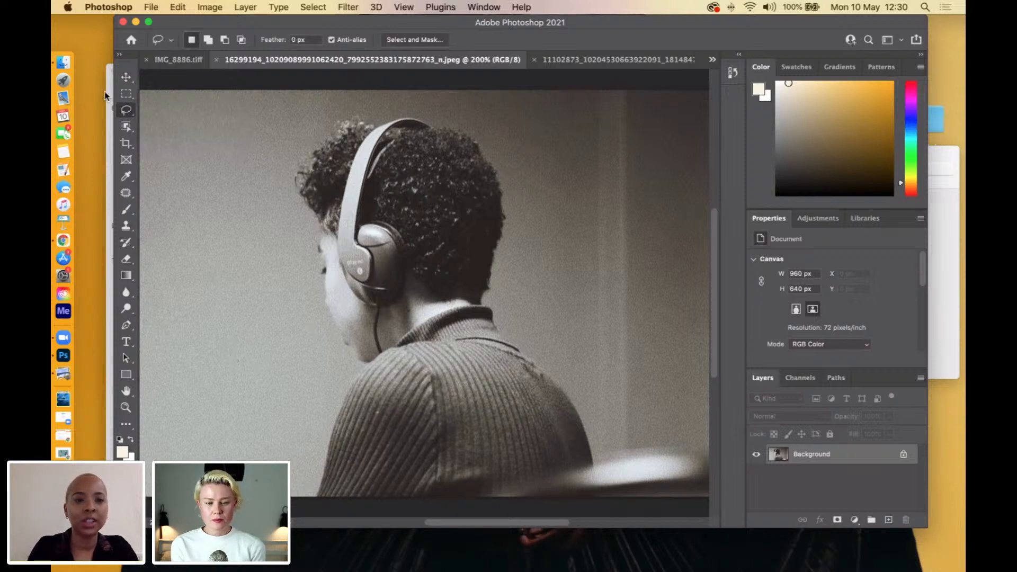
{"action": "left_click", "coordinate": [125, 111]}
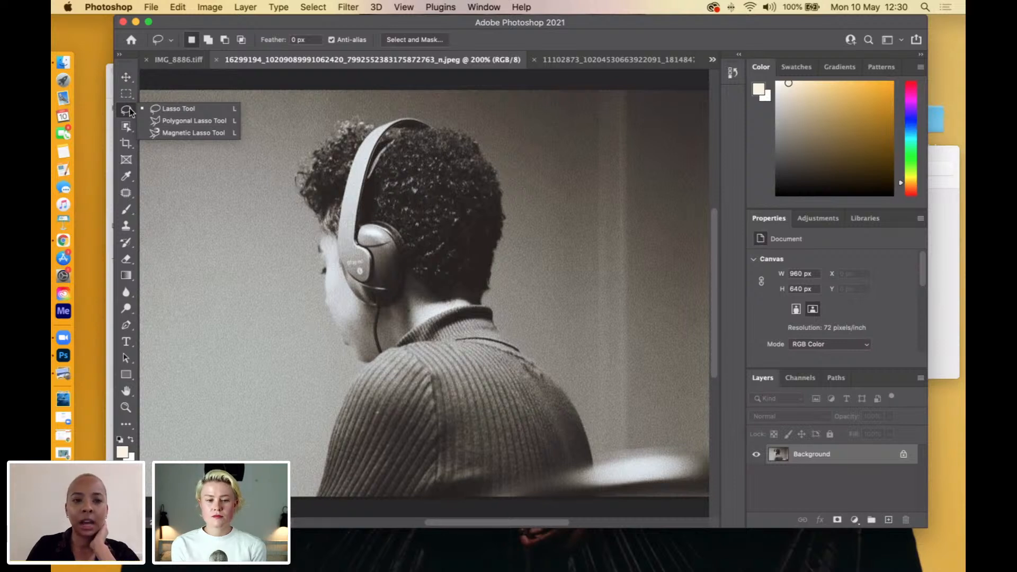
{"action": "left_click", "coordinate": [159, 108]}
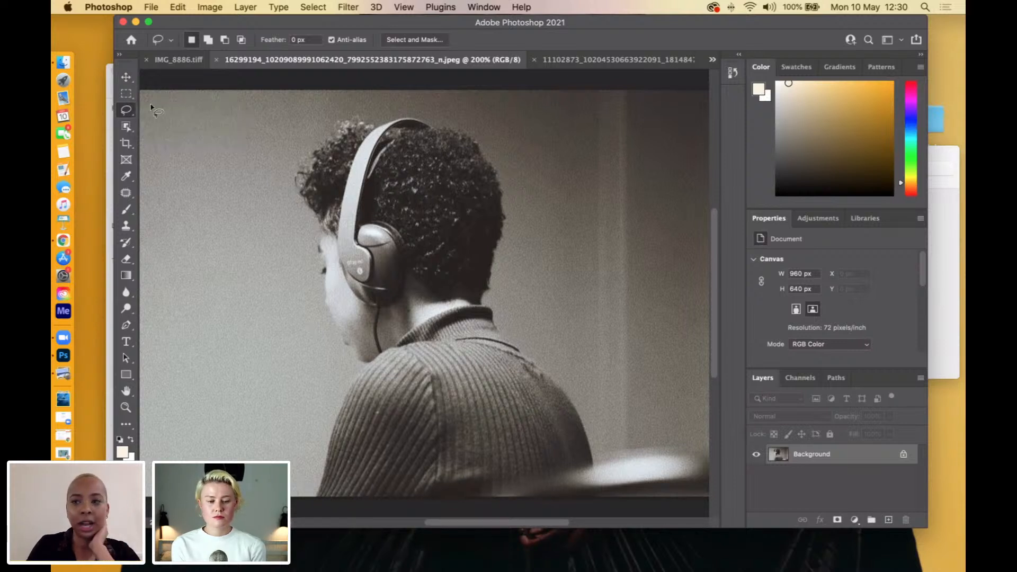
{"action": "left_click", "coordinate": [684, 523]}
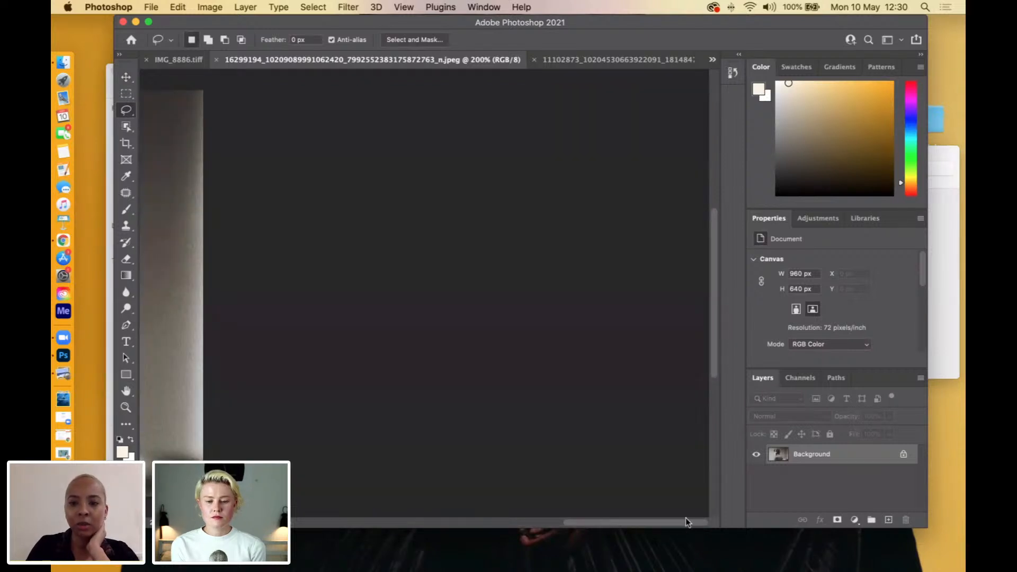
{"action": "mouse_move", "coordinate": [716, 345]}
{"action": "left_mouse_down"}
{"action": "mouse_move", "coordinate": [713, 326]}
{"action": "mouse_move", "coordinate": [714, 348]}
{"action": "left_mouse_up"}
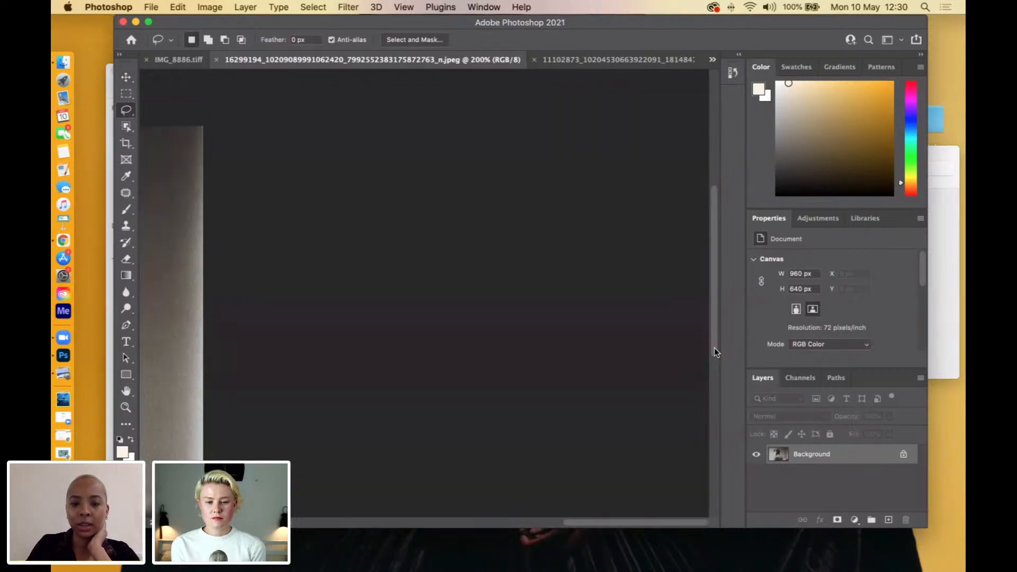
{"action": "key", "text": "super+minus"}
{"action": "key", "text": "super+minus"}
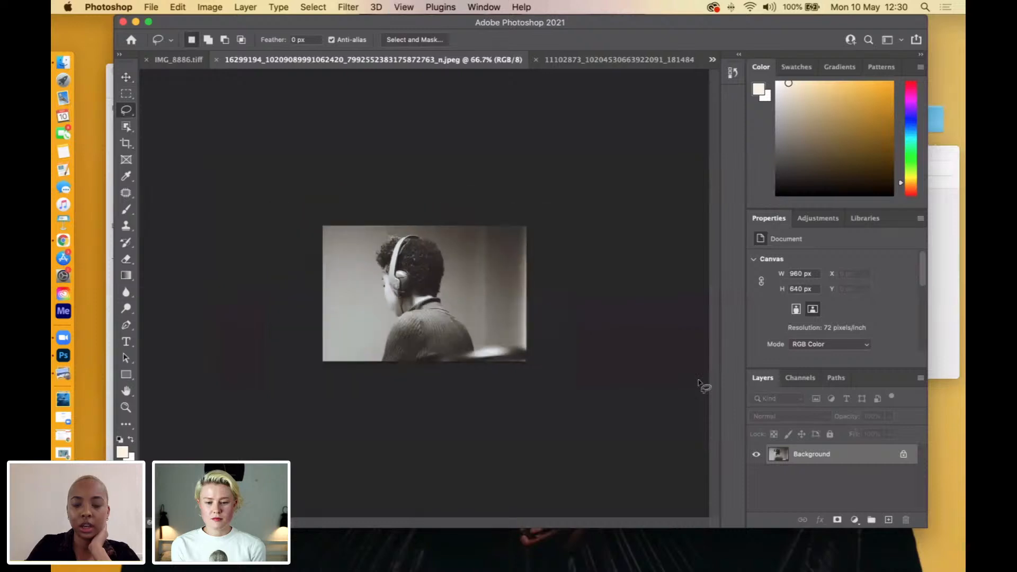
{"action": "key", "text": "super+plus"}
{"action": "key", "text": "super+plus"}
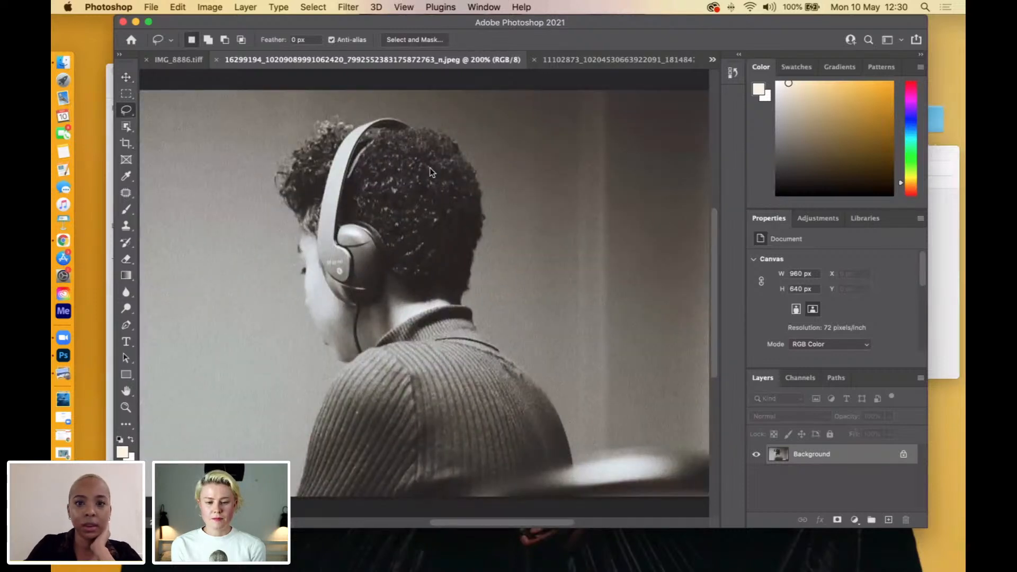
{"action": "left_click_drag", "start_coordinate": [538, 20], "coordinate": [546, 17]}
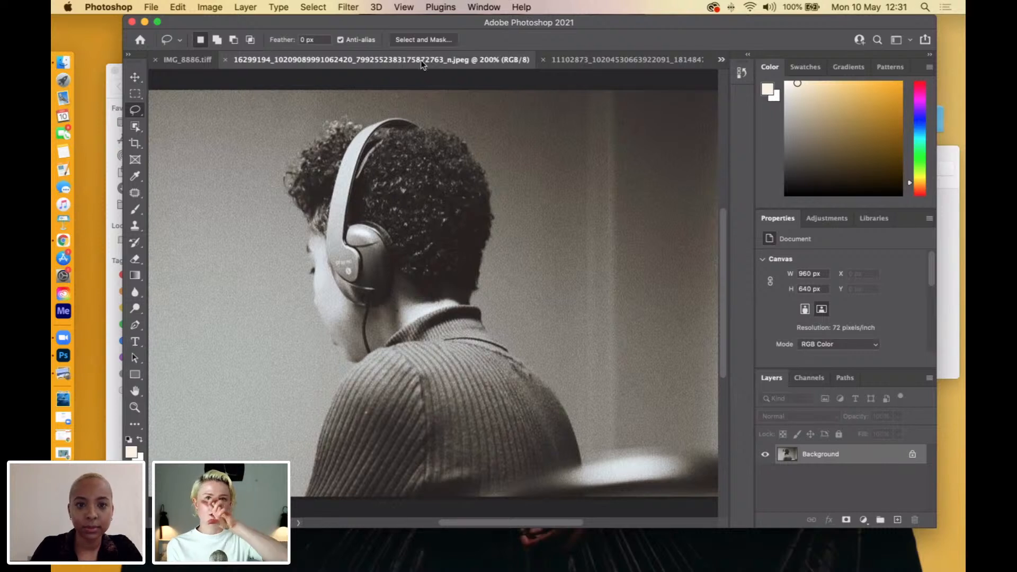
{"action": "right_click", "coordinate": [135, 111]}
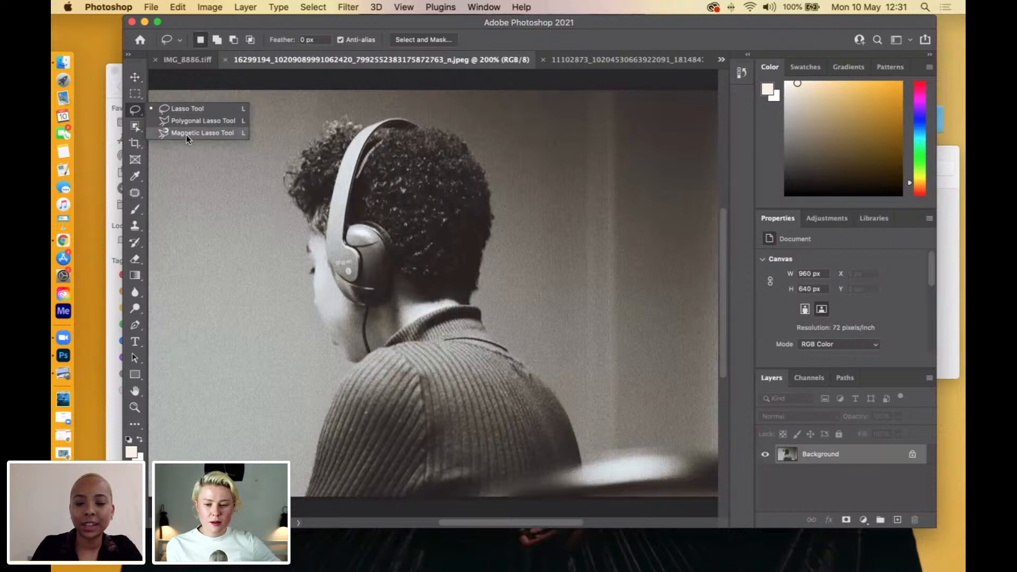
{"action": "left_click", "coordinate": [136, 112]}
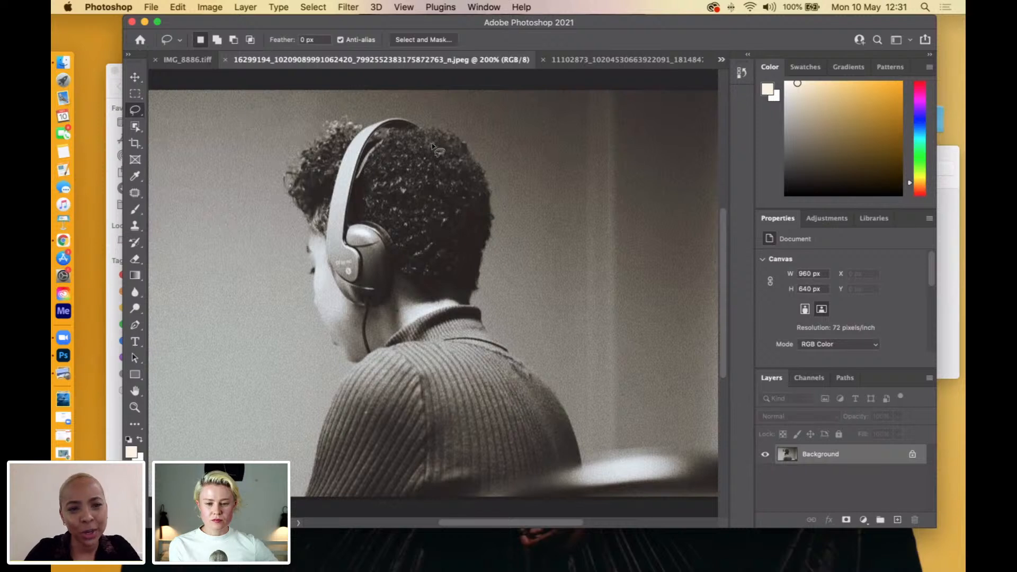
Try to select the figure wearing headphones with the Object Selection tool in Rectangle mode, and clear the selection.
{"action": "left_click", "coordinate": [133, 128]}
{"action": "left_click_drag", "start_coordinate": [255, 111], "coordinate": [274, 128]}
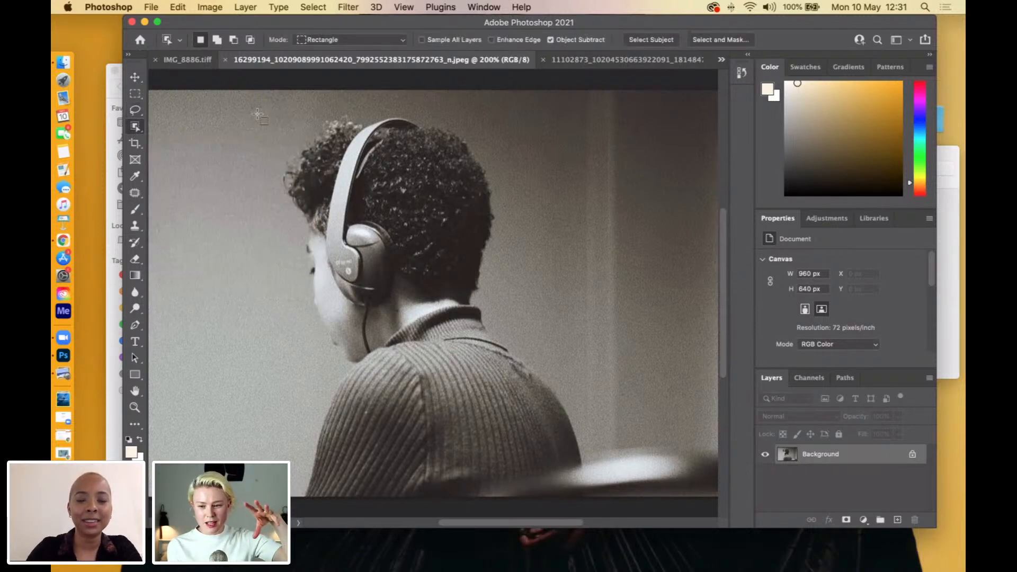
{"action": "mouse_move", "coordinate": [462, 245]}
{"action": "left_mouse_down"}
{"action": "mouse_move", "coordinate": [528, 396]}
{"action": "mouse_move", "coordinate": [604, 506]}
{"action": "left_mouse_up"}
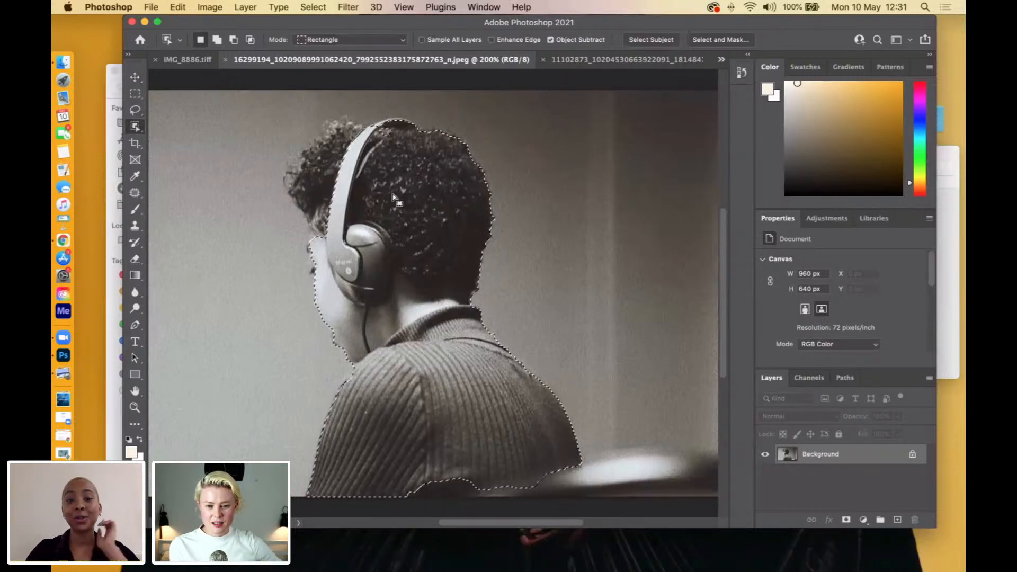
{"action": "right_click", "coordinate": [247, 194]}
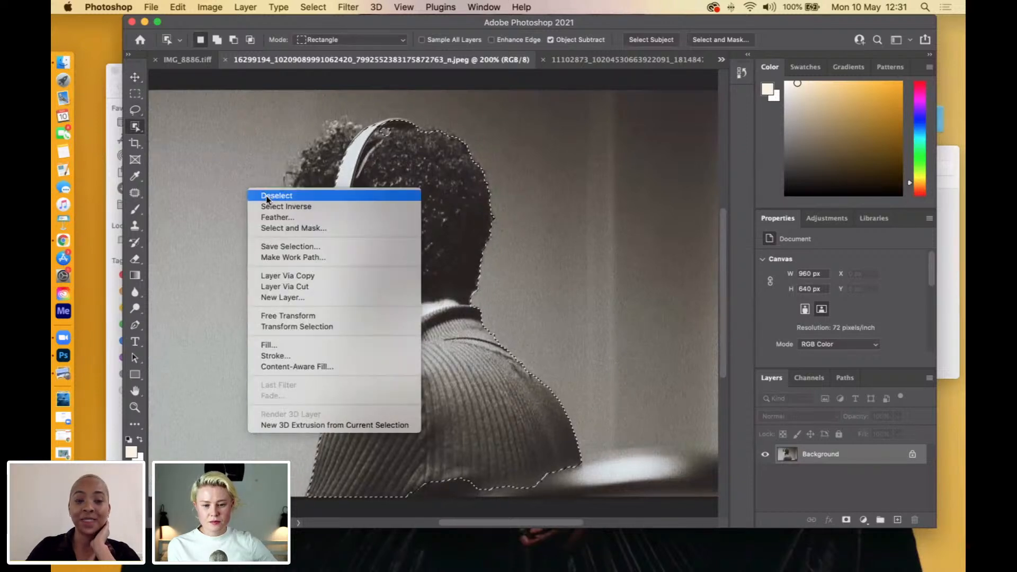
{"action": "left_click", "coordinate": [266, 196]}
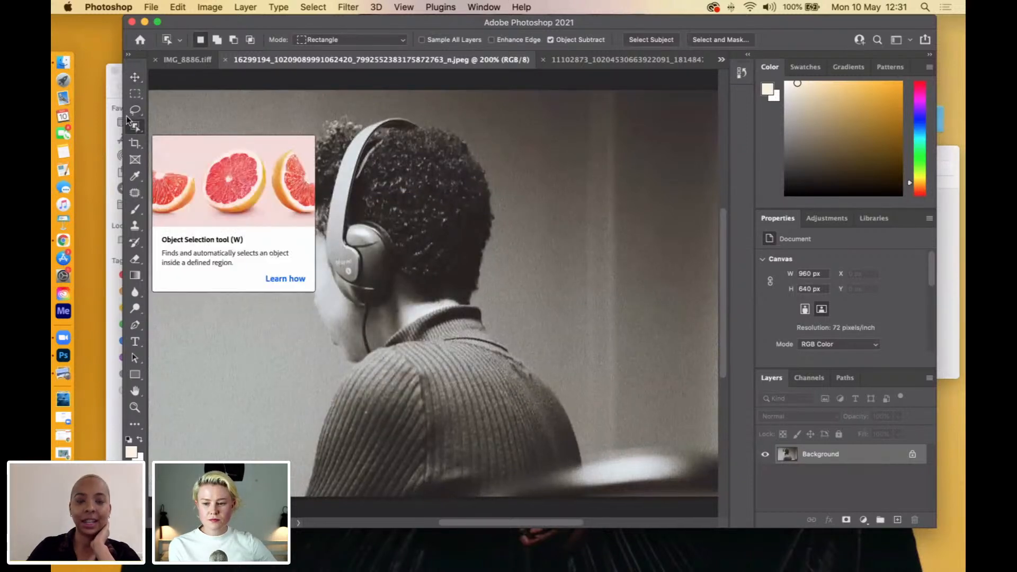
Switch from the Object Selection tool back to the freehand Lasso tool.
{"action": "left_click", "coordinate": [134, 113]}
{"action": "right_click", "coordinate": [133, 114]}
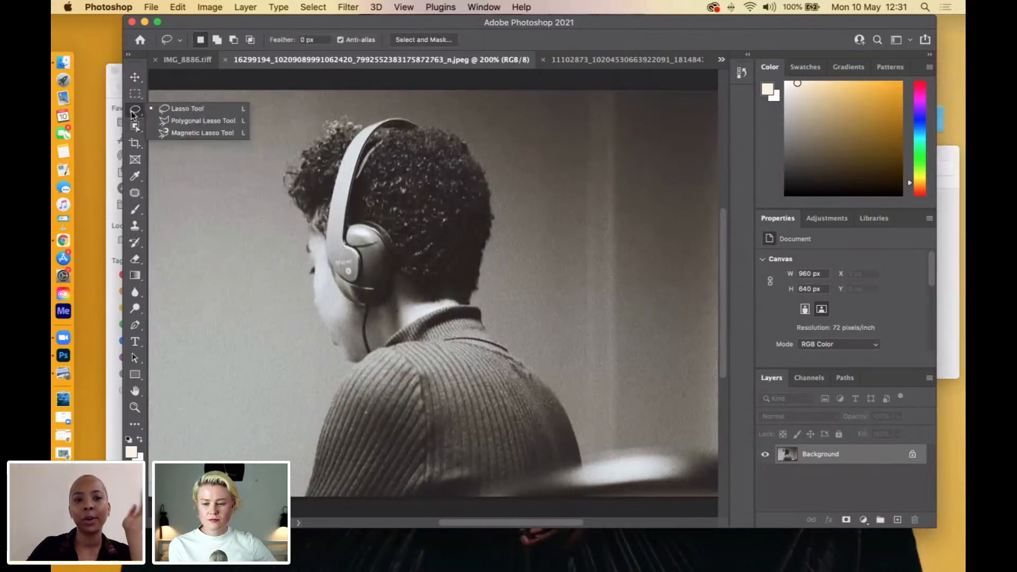
{"action": "left_click", "coordinate": [187, 182]}
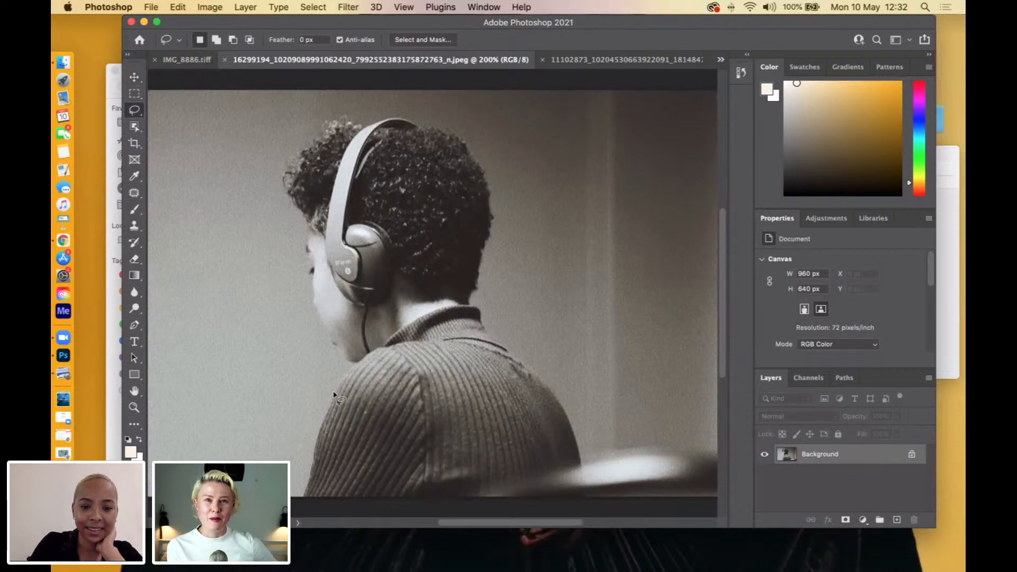
Outline the figure wearing headphones with a freehand lasso selection, following the hair, face, back and the photo's lower edge.
{"action": "mouse_move", "coordinate": [357, 365]}
{"action": "left_mouse_down"}
{"action": "mouse_move", "coordinate": [330, 343]}
{"action": "mouse_move", "coordinate": [317, 311]}
{"action": "mouse_move", "coordinate": [289, 162]}
{"action": "mouse_move", "coordinate": [340, 121]}
{"action": "mouse_move", "coordinate": [448, 136]}
{"action": "mouse_move", "coordinate": [483, 173]}
{"action": "mouse_move", "coordinate": [488, 241]}
{"action": "left_mouse_up"}
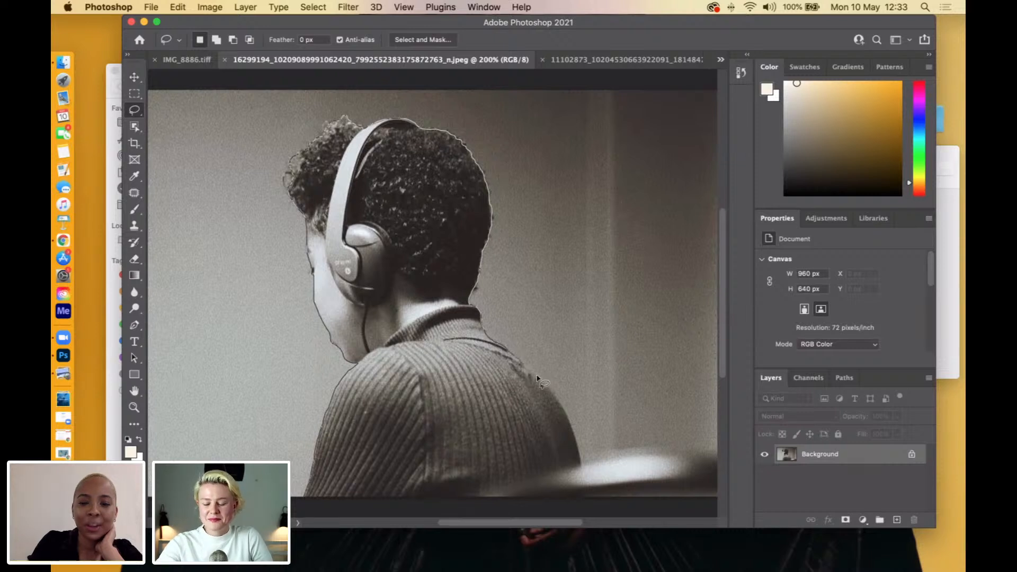
{"action": "mouse_move", "coordinate": [553, 392]}
{"action": "left_mouse_down"}
{"action": "mouse_move", "coordinate": [581, 465]}
{"action": "mouse_move", "coordinate": [461, 499]}
{"action": "mouse_move", "coordinate": [305, 498]}
{"action": "left_mouse_up"}
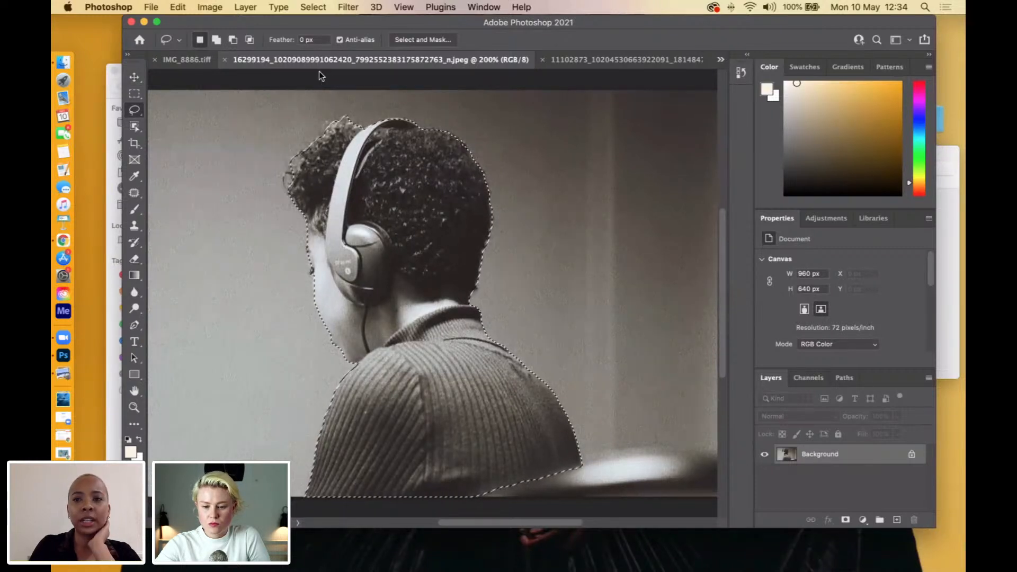
Review the Untitled-AP.jpg reference collage and the other open images, then bring the water photo to the front.
{"action": "left_click", "coordinate": [720, 61]}
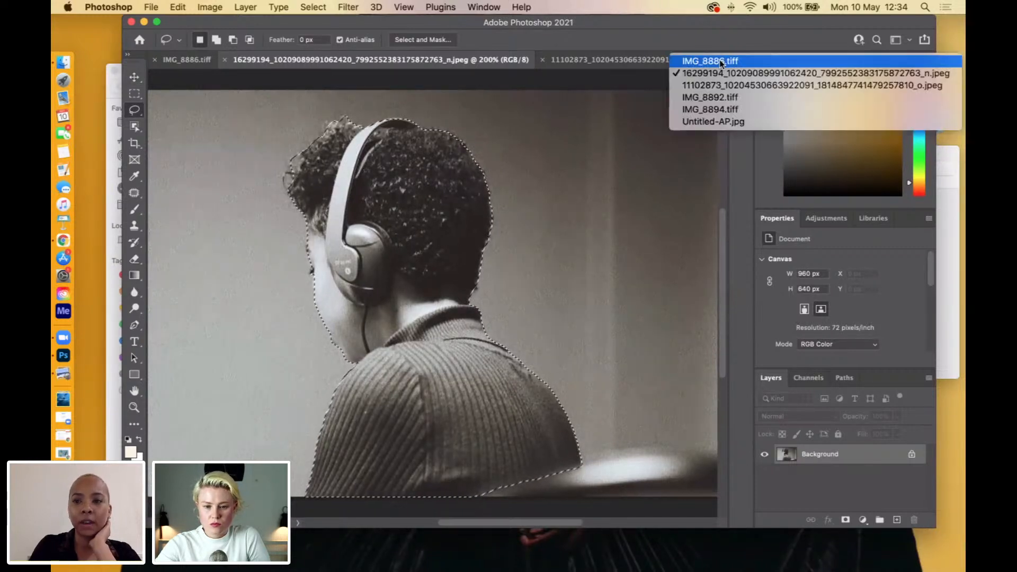
{"action": "left_click", "coordinate": [711, 122]}
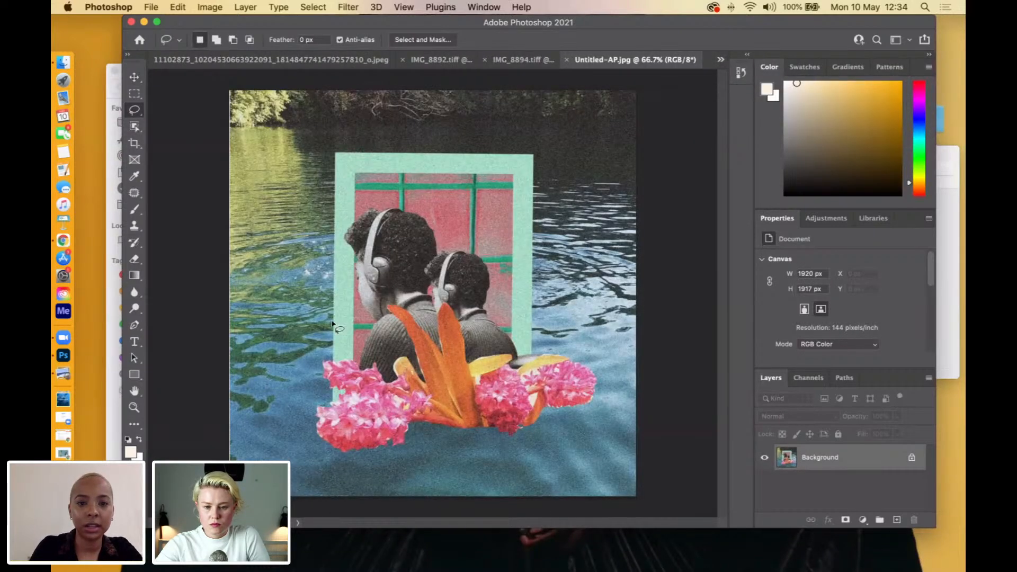
{"action": "left_click", "coordinate": [205, 56]}
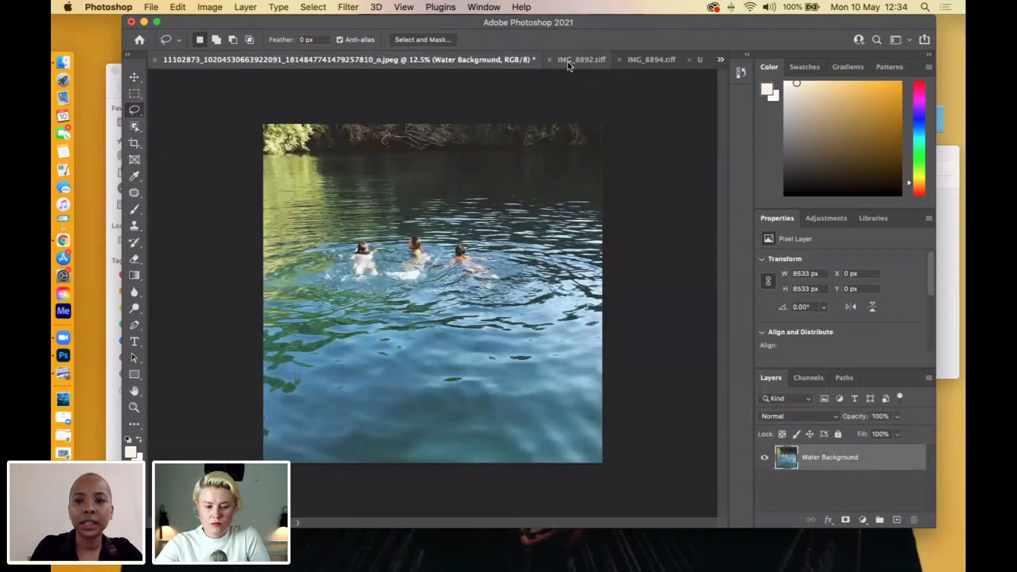
{"action": "left_click", "coordinate": [685, 63]}
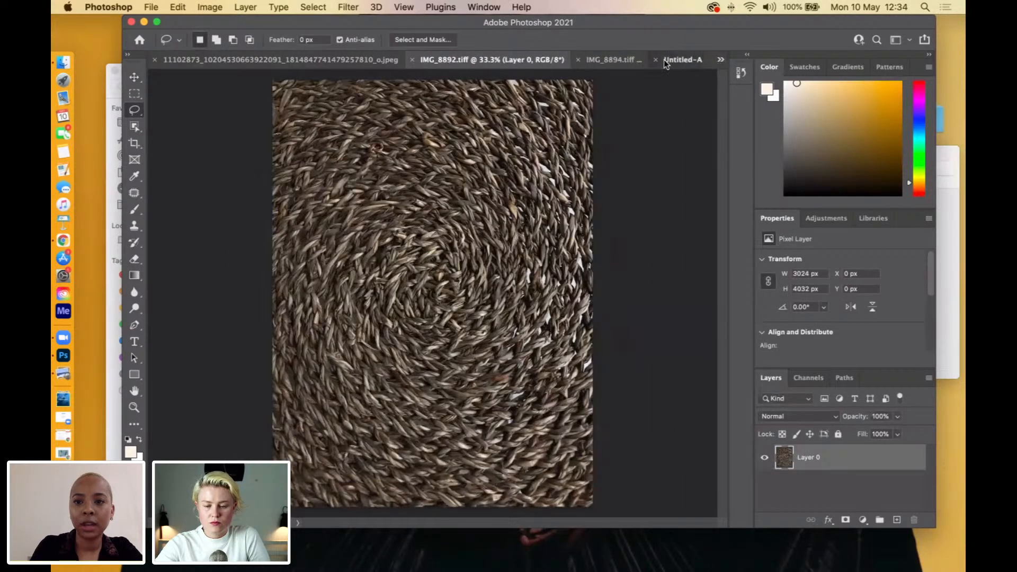
{"action": "left_click", "coordinate": [664, 59]}
{"action": "left_click", "coordinate": [719, 60]}
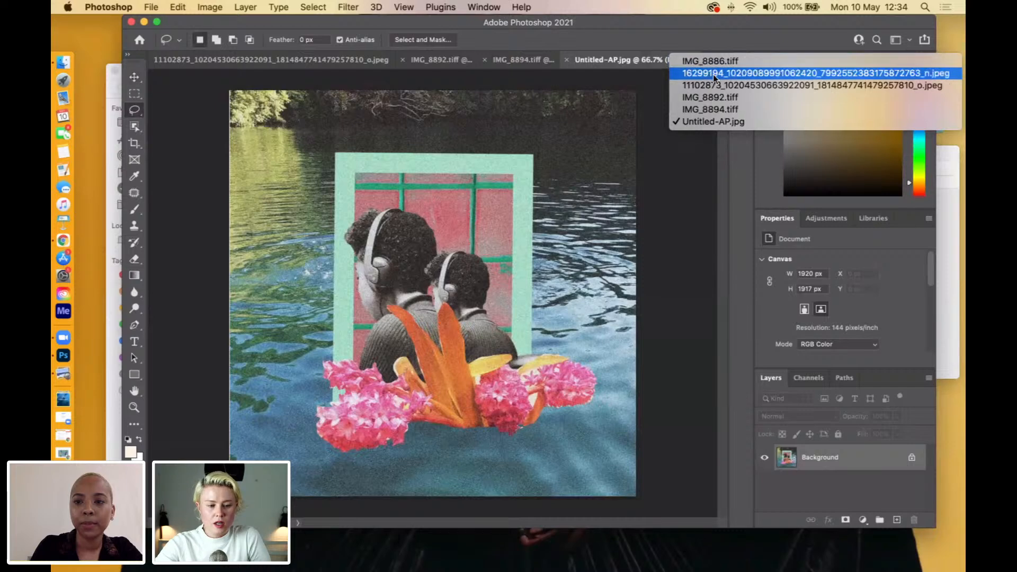
{"action": "left_click", "coordinate": [713, 74]}
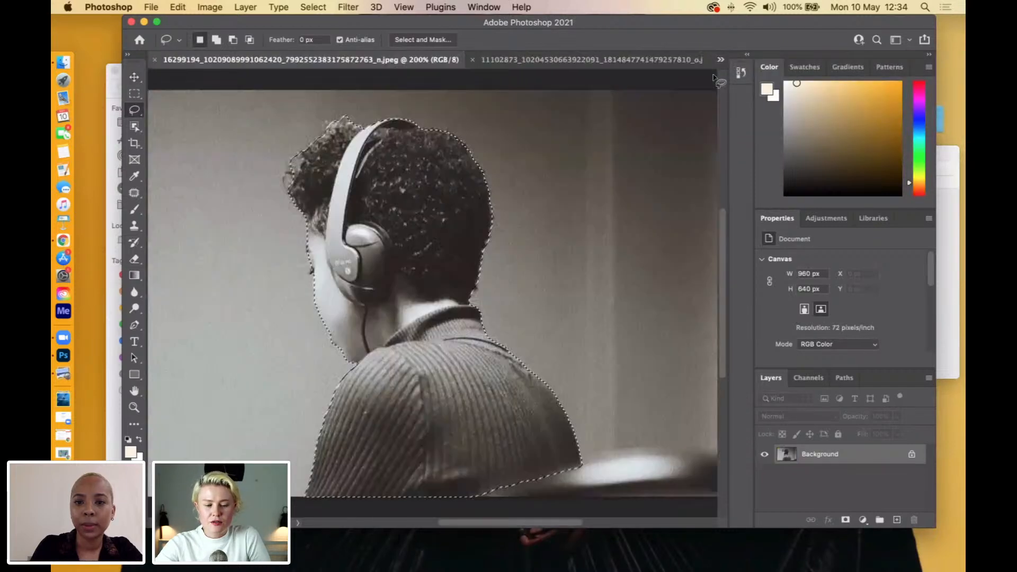
{"action": "left_click", "coordinate": [539, 59]}
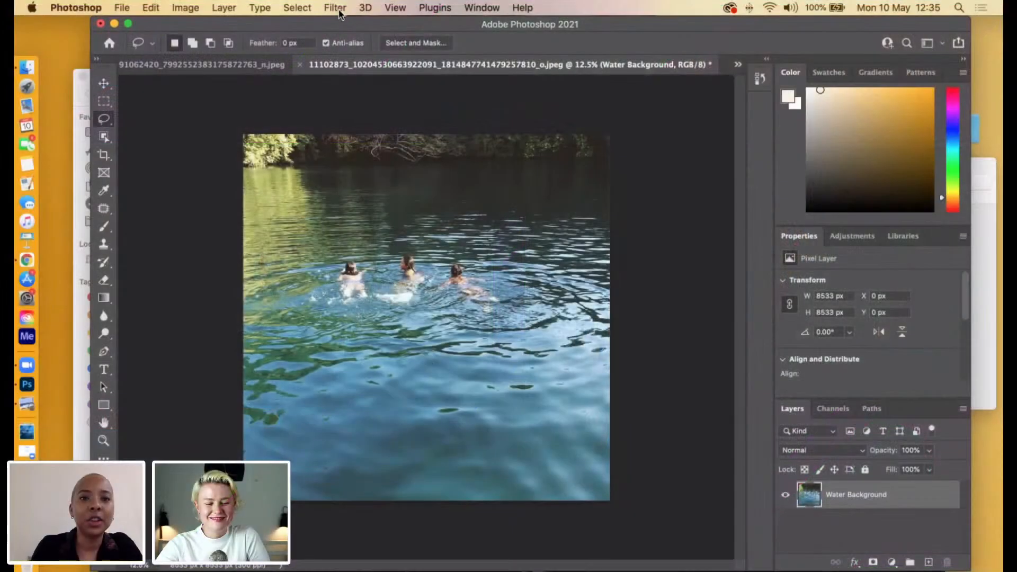
{"action": "left_click", "coordinate": [336, 8]}
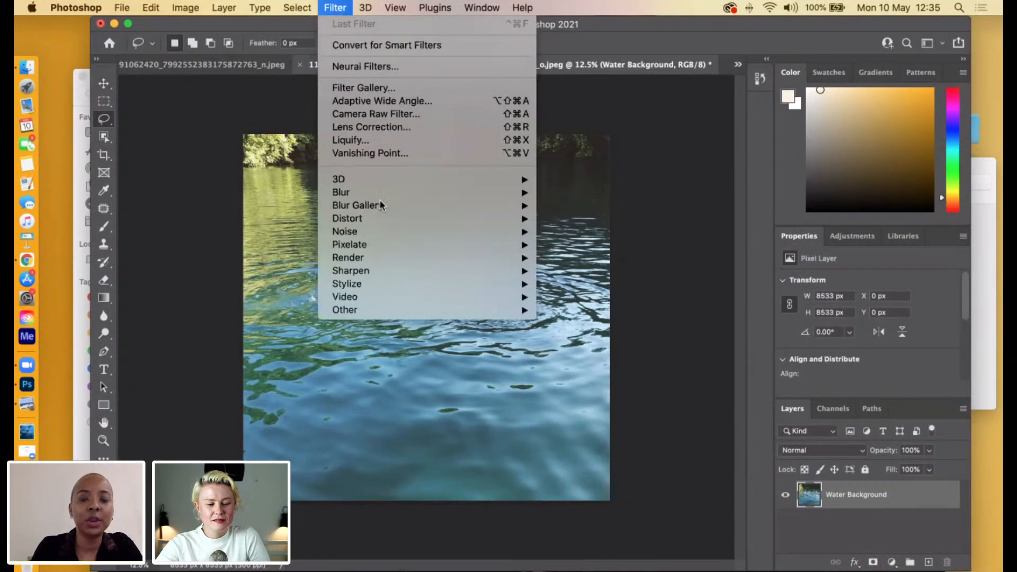
{"action": "mouse_move", "coordinate": [412, 224]}
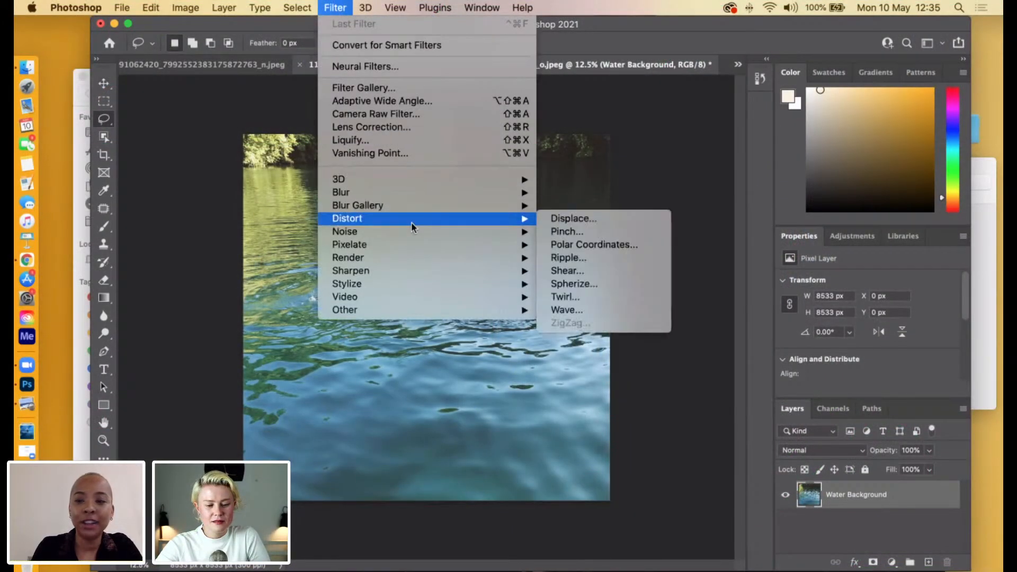
{"action": "left_click", "coordinate": [709, 320]}
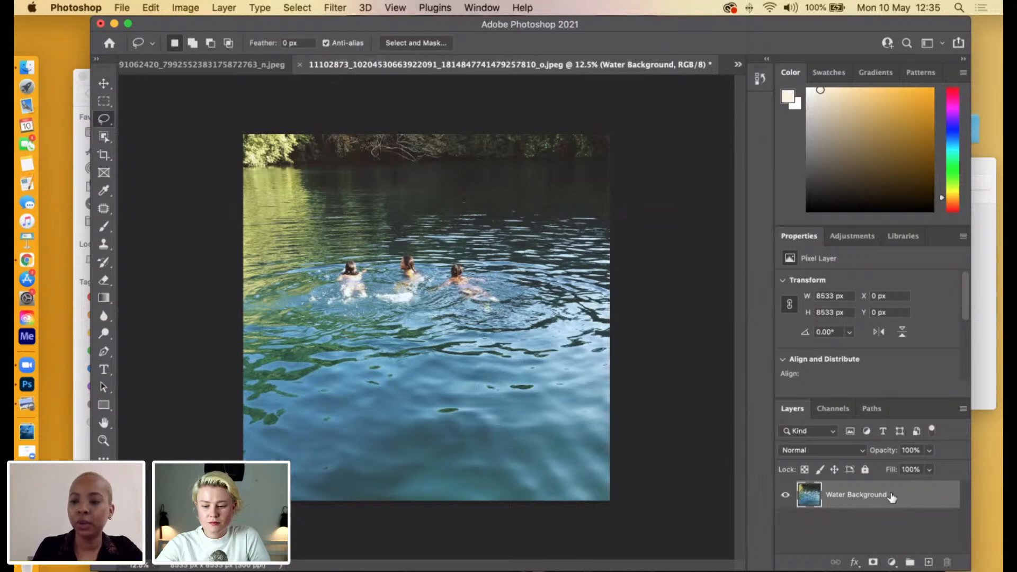
Duplicate the Water Background layer and check the copy by toggling its visibility.
{"action": "left_click_drag", "start_coordinate": [891, 496], "coordinate": [928, 562]}
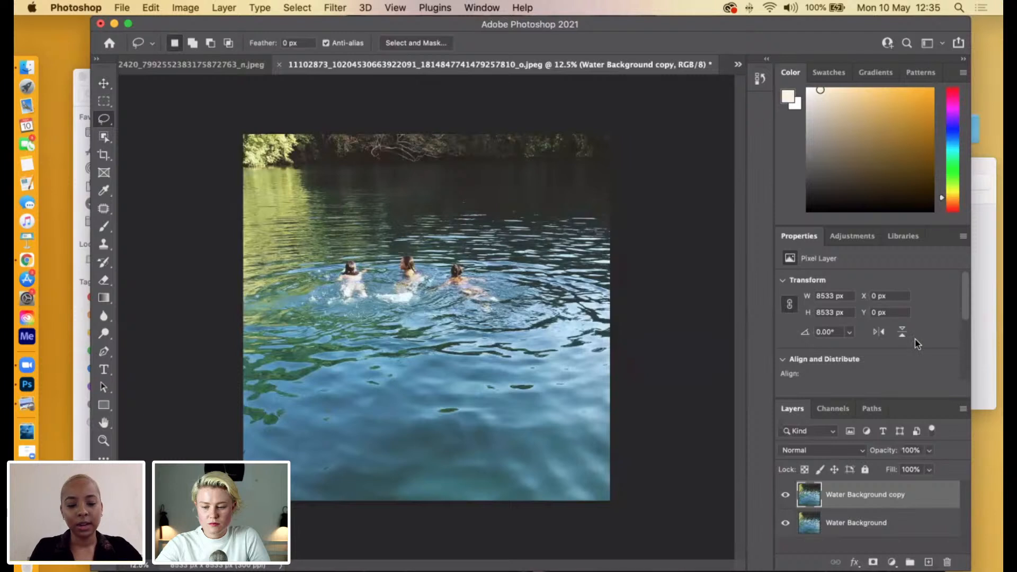
{"action": "key", "text": "super+z"}
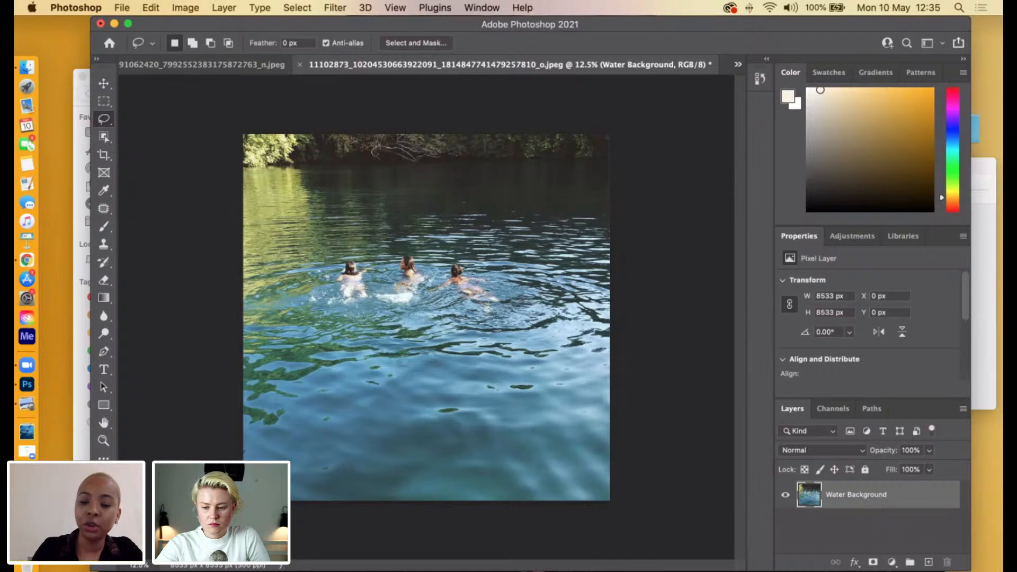
{"action": "key", "text": "super+j"}
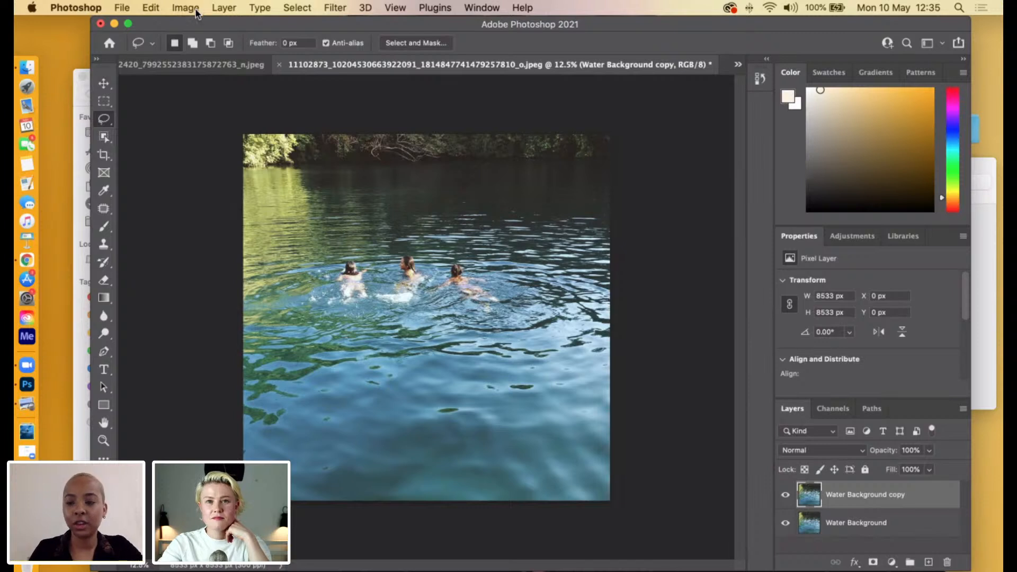
{"action": "left_click", "coordinate": [785, 495]}
{"action": "left_click", "coordinate": [785, 495]}
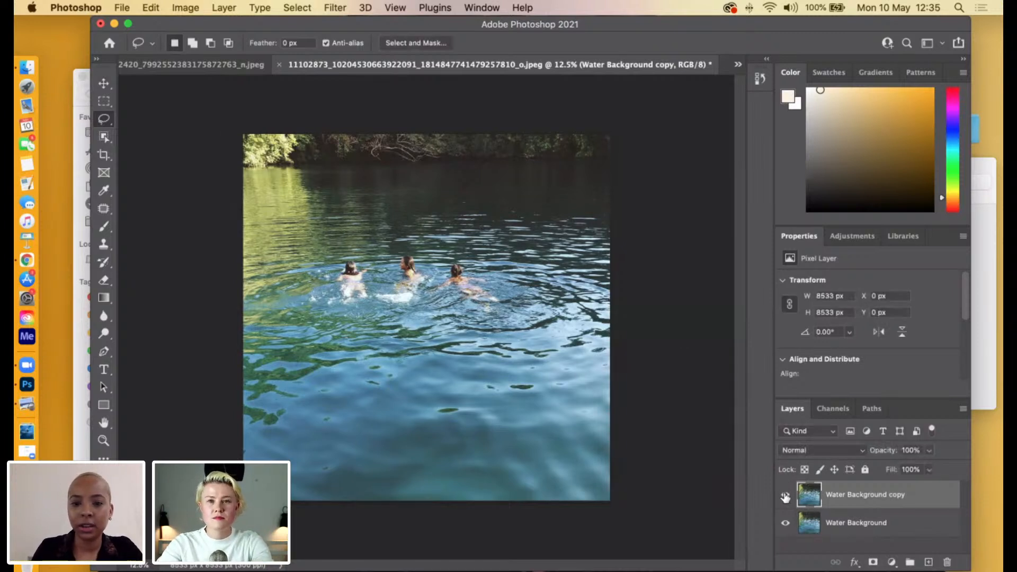
Apply Add Noise to the Water Background copy layer with an amount of 25.98% and Gaussian distribution.
{"action": "left_click", "coordinate": [337, 8]}
{"action": "mouse_move", "coordinate": [472, 236]}
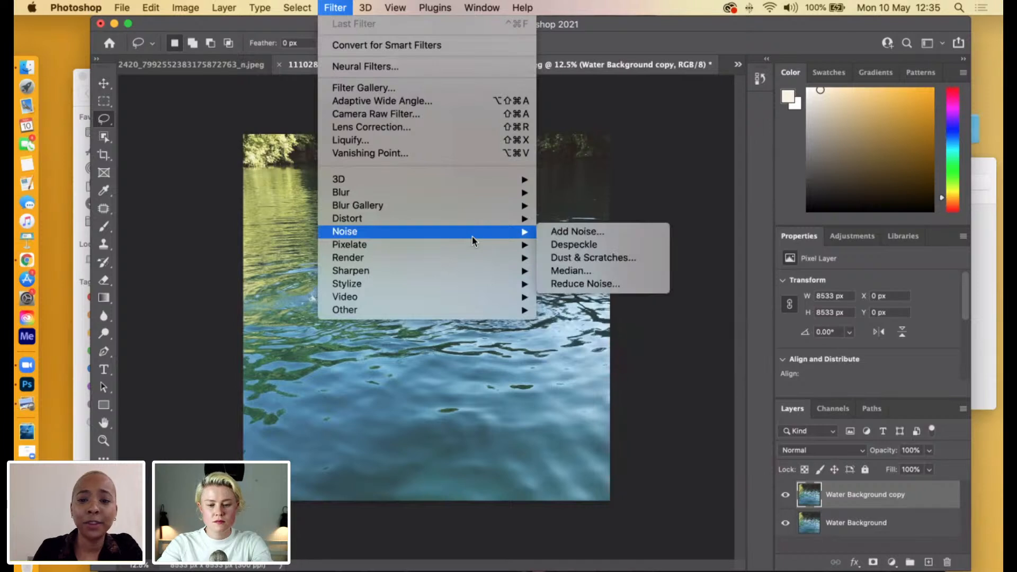
{"action": "left_click", "coordinate": [537, 233]}
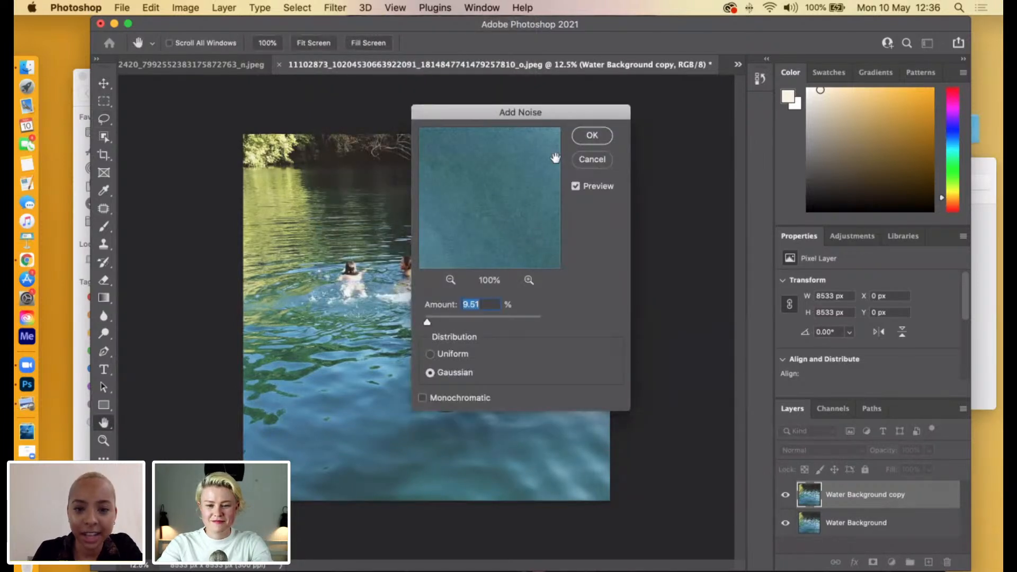
{"action": "left_click", "coordinate": [433, 316]}
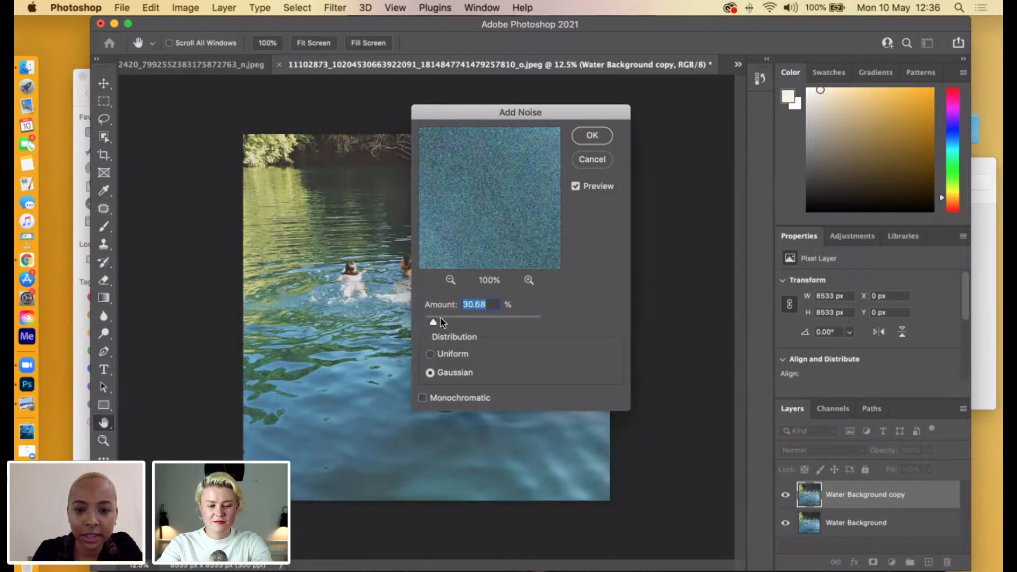
{"action": "left_click_drag", "start_coordinate": [434, 321], "coordinate": [436, 324]}
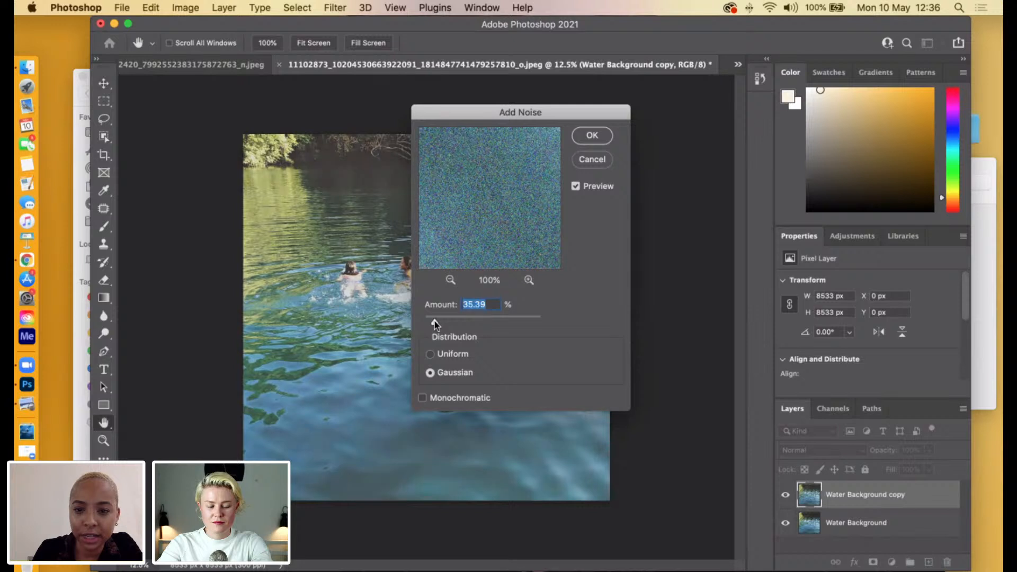
{"action": "left_click_drag", "start_coordinate": [564, 109], "coordinate": [749, 156]}
{"action": "left_click_drag", "start_coordinate": [605, 350], "coordinate": [601, 350]}
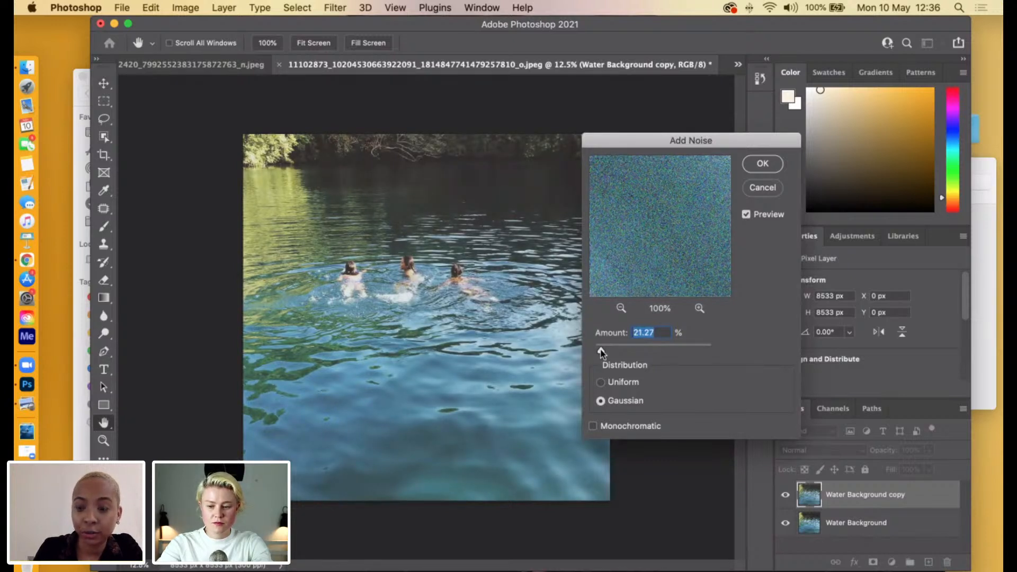
{"action": "left_click_drag", "start_coordinate": [601, 352], "coordinate": [603, 352]}
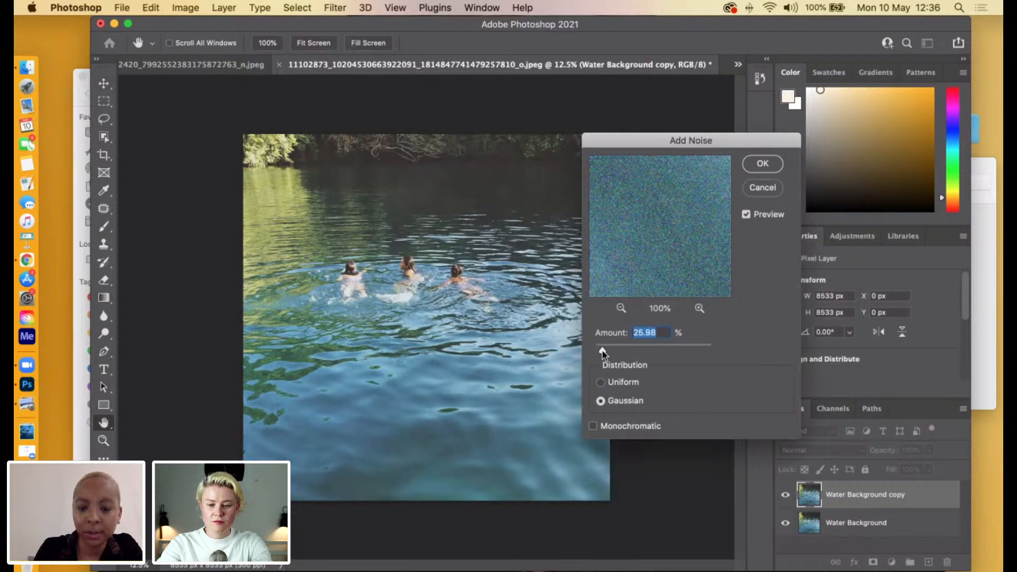
{"action": "left_click_drag", "start_coordinate": [696, 139], "coordinate": [671, 151]}
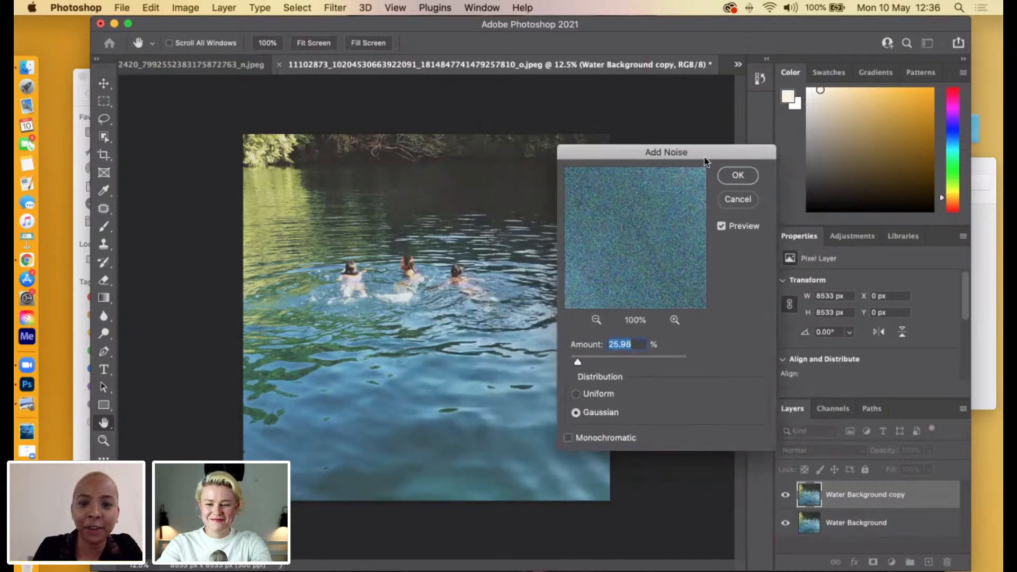
{"action": "left_click", "coordinate": [740, 176]}
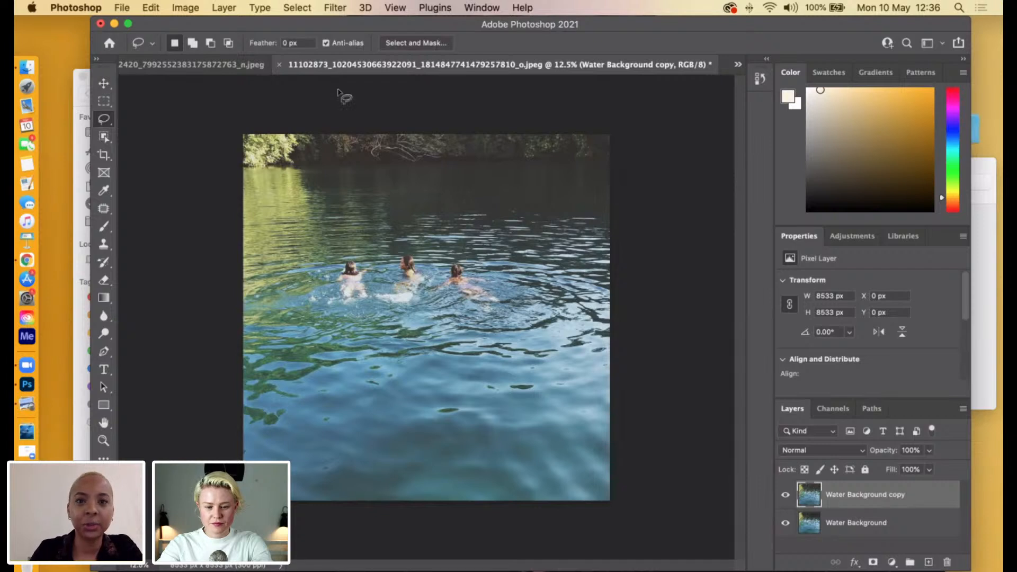
Compare the water photo with and without noise by toggling the visibility of the Water Background copy layer.
{"action": "left_click", "coordinate": [785, 498]}
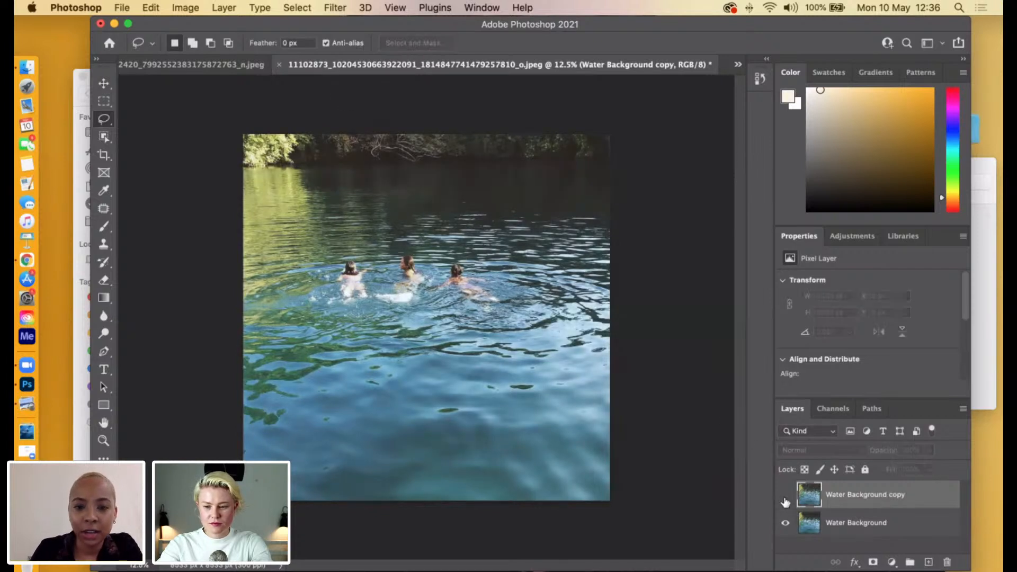
{"action": "left_click", "coordinate": [785, 498]}
{"action": "left_click", "coordinate": [786, 498]}
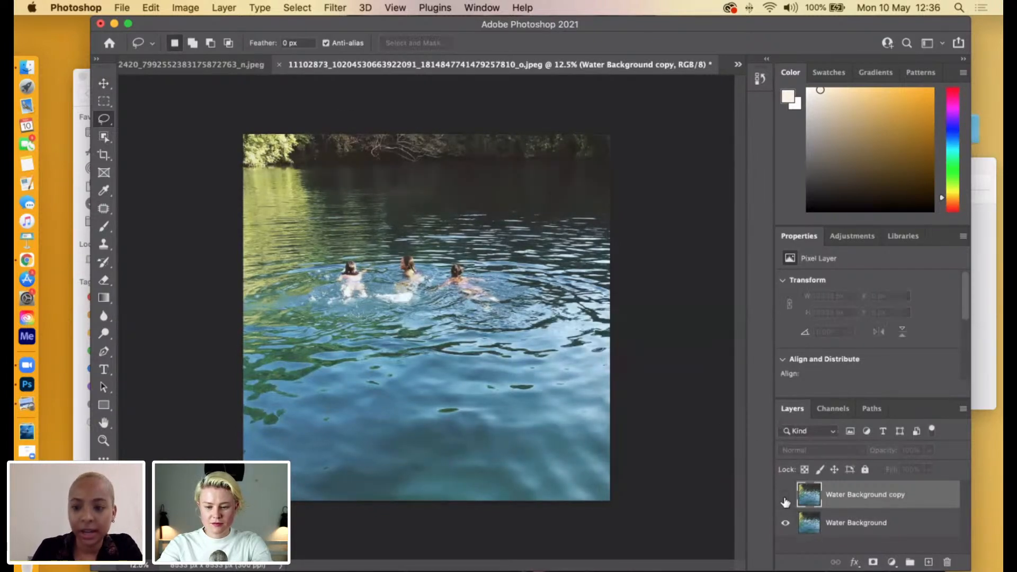
{"action": "left_click", "coordinate": [785, 498]}
{"action": "left_click", "coordinate": [786, 498]}
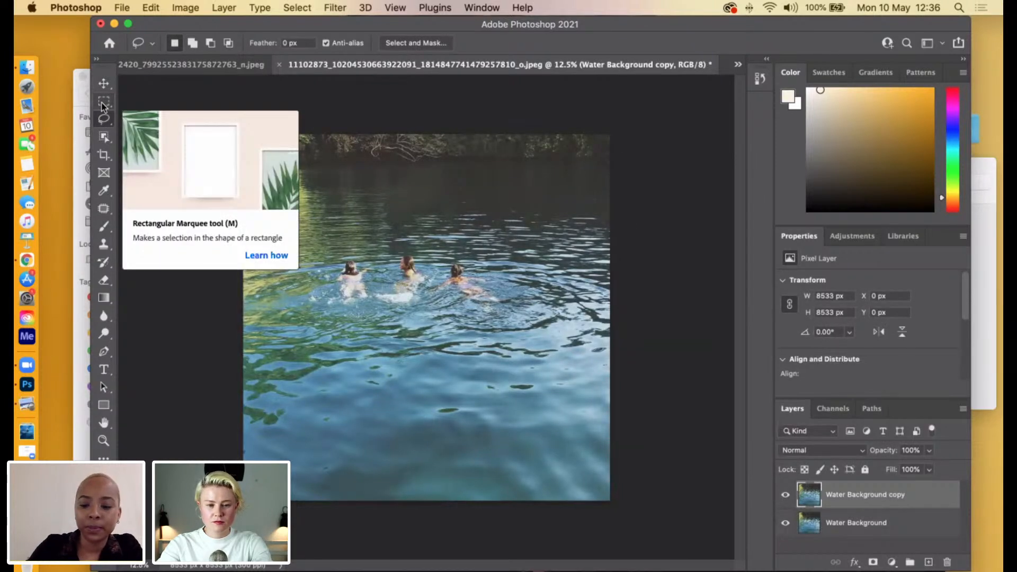
Duplicate the noisy Water Background copy layer and rename the original noisy layer as Grain.
{"action": "key", "text": "super+j"}
{"action": "double_click", "coordinate": [855, 522]}
{"action": "type", "text": "Gra"}
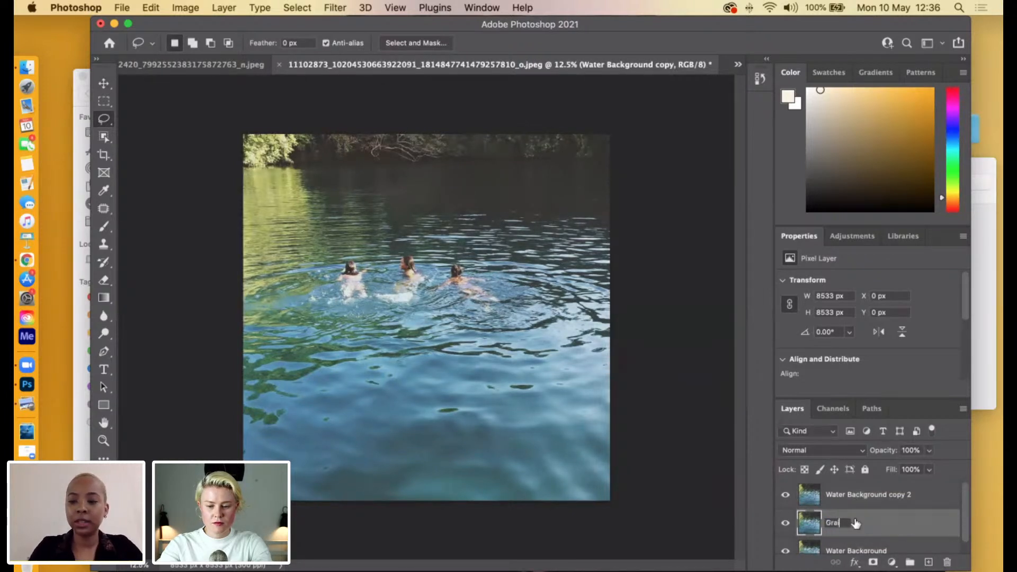
{"action": "key", "text": "Return"}
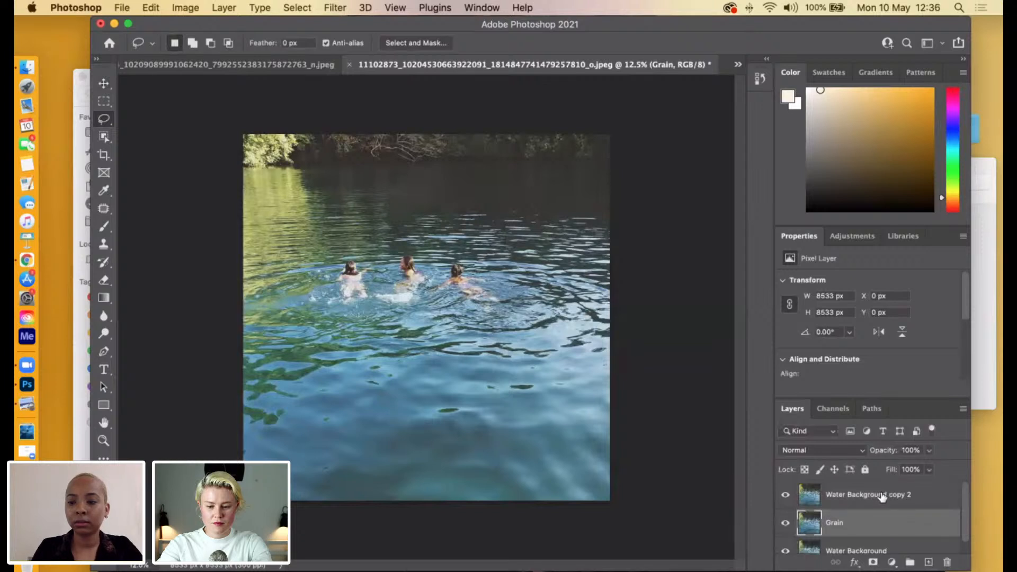
Rename the uppermost layer, Water Background copy 2, as Coloured Square.
{"action": "double_click", "coordinate": [881, 493]}
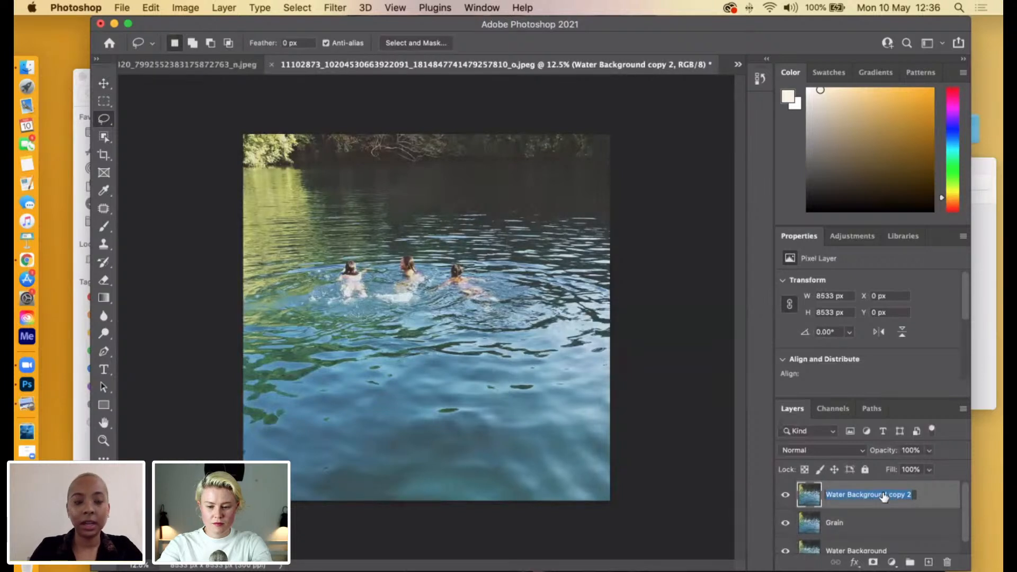
{"action": "type", "text": "S"}
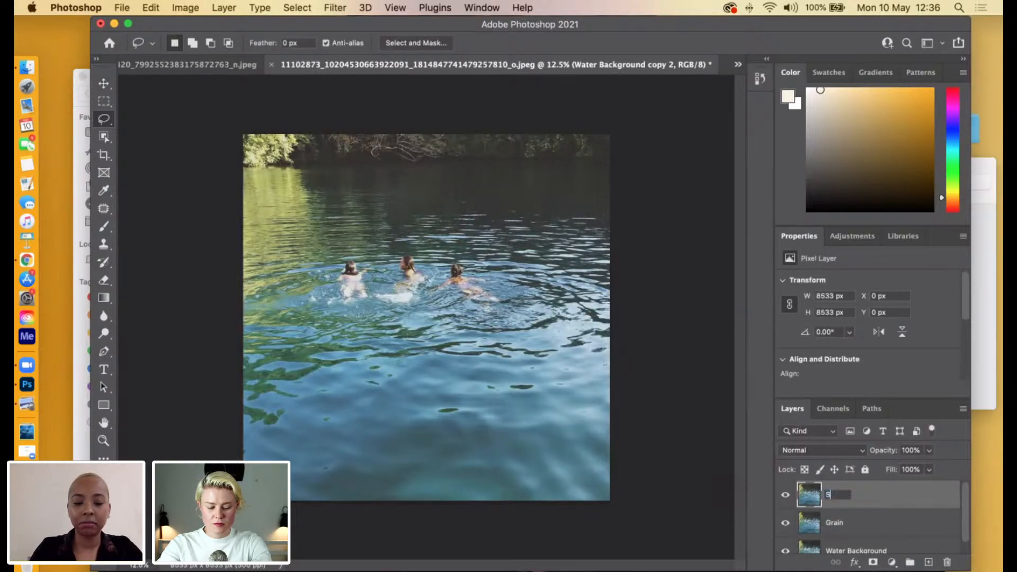
{"action": "type", "text": "oloured Square"}
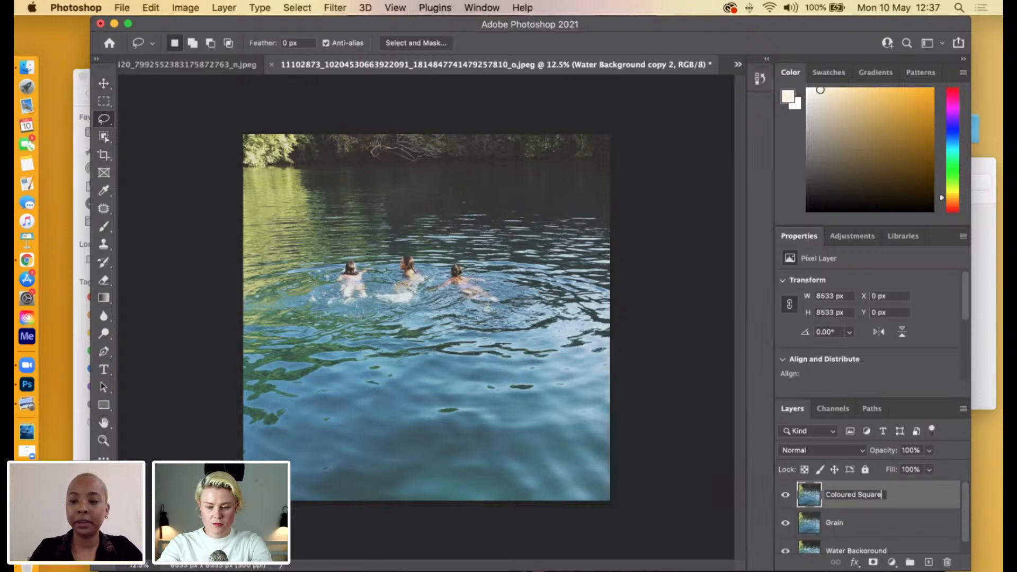
{"action": "key", "text": "Return"}
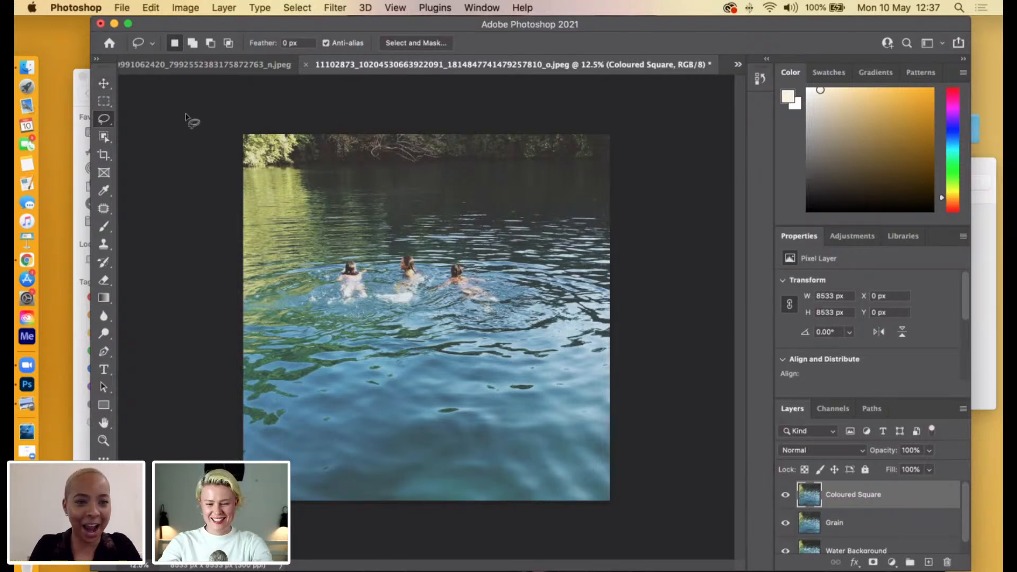
Draw a rectangular marquee selection about 6190 by 5865 px around the middle of the water photo on the Coloured Square layer.
{"action": "left_click", "coordinate": [105, 102]}
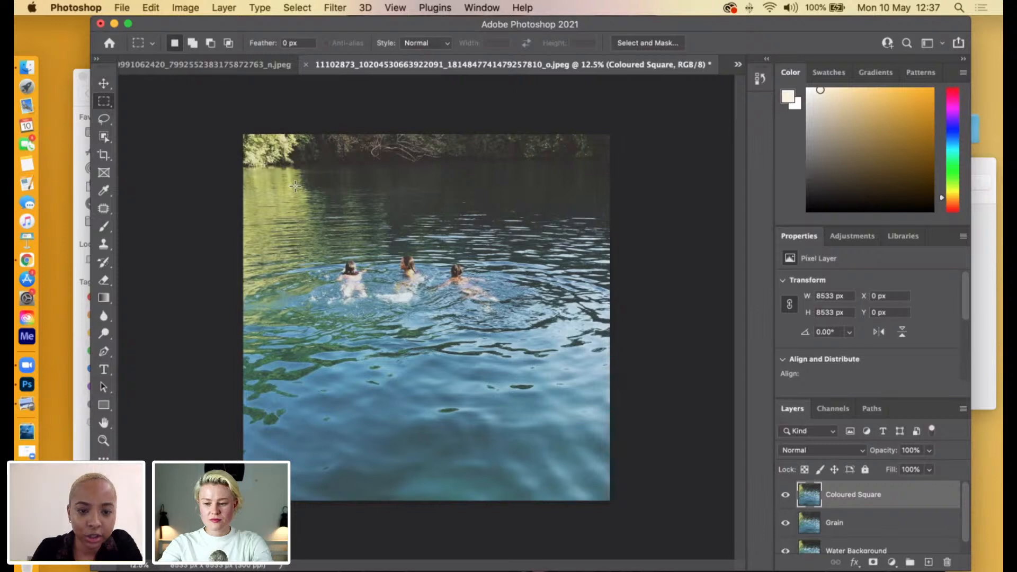
{"action": "left_click_drag", "start_coordinate": [348, 225], "coordinate": [558, 437]}
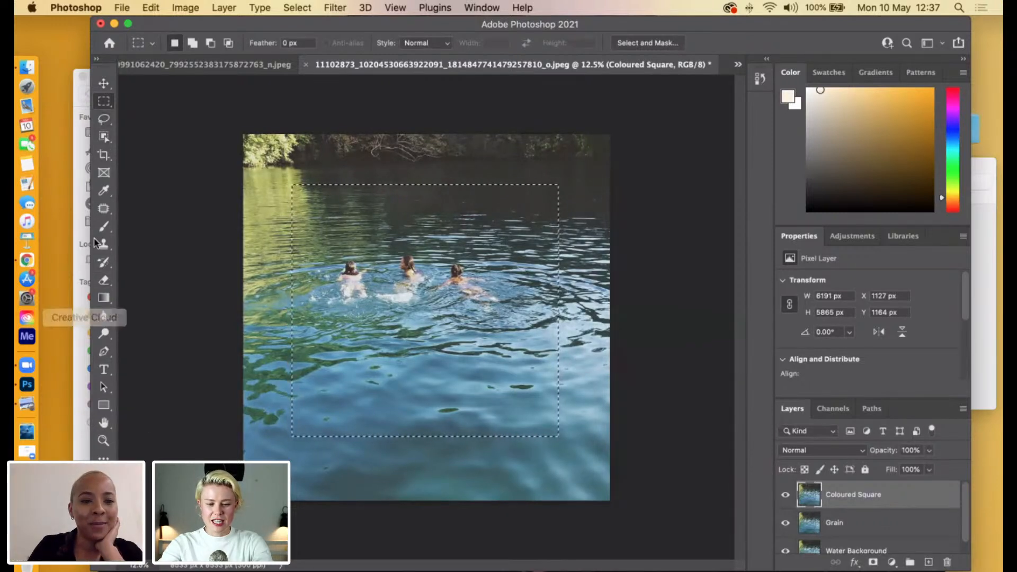
Choose the Brush tool and set the foreground colour to the turquoise green #33e8bb.
{"action": "left_click", "coordinate": [104, 226]}
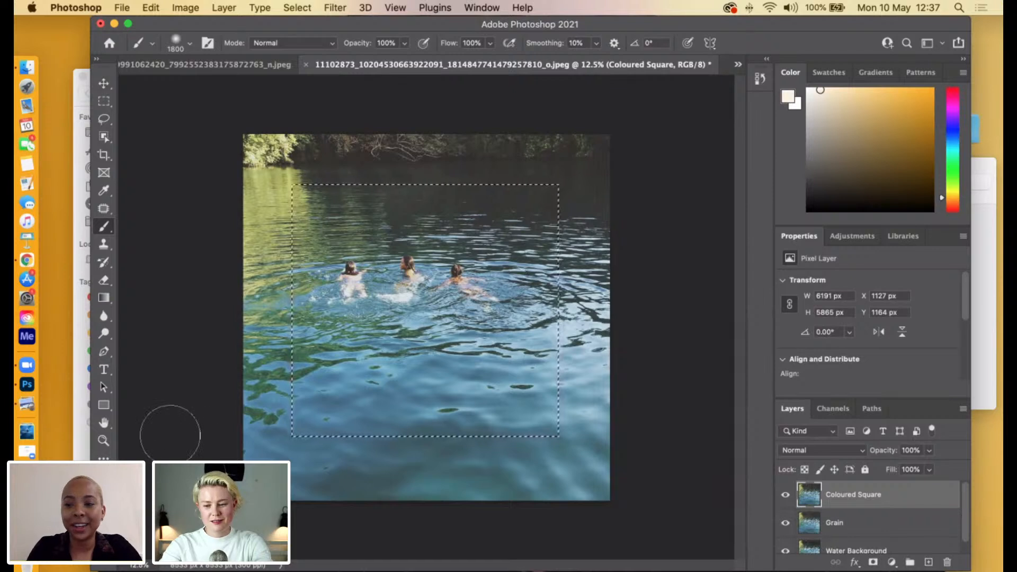
{"action": "left_click", "coordinate": [101, 486]}
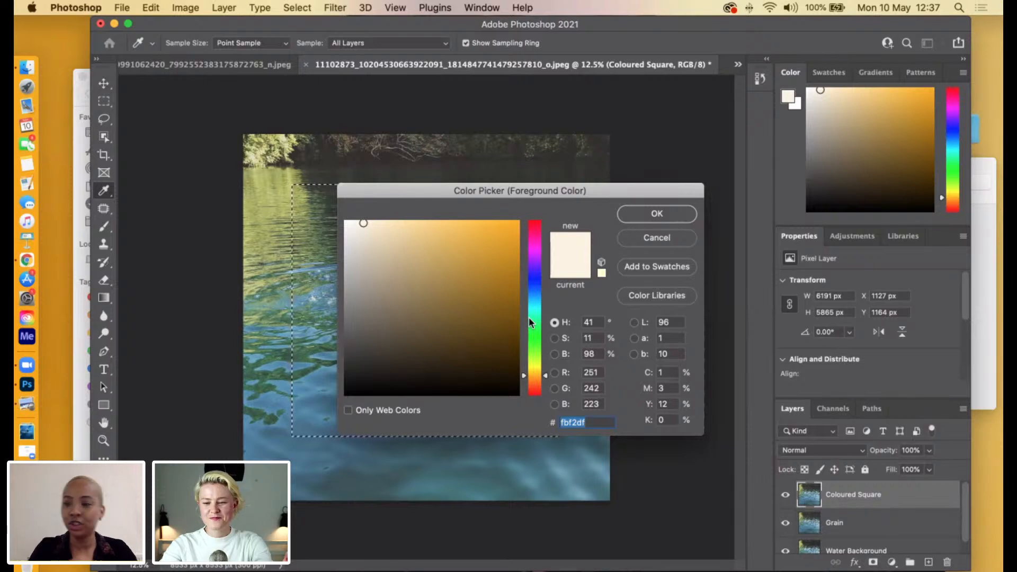
{"action": "left_click_drag", "start_coordinate": [529, 313], "coordinate": [532, 298]}
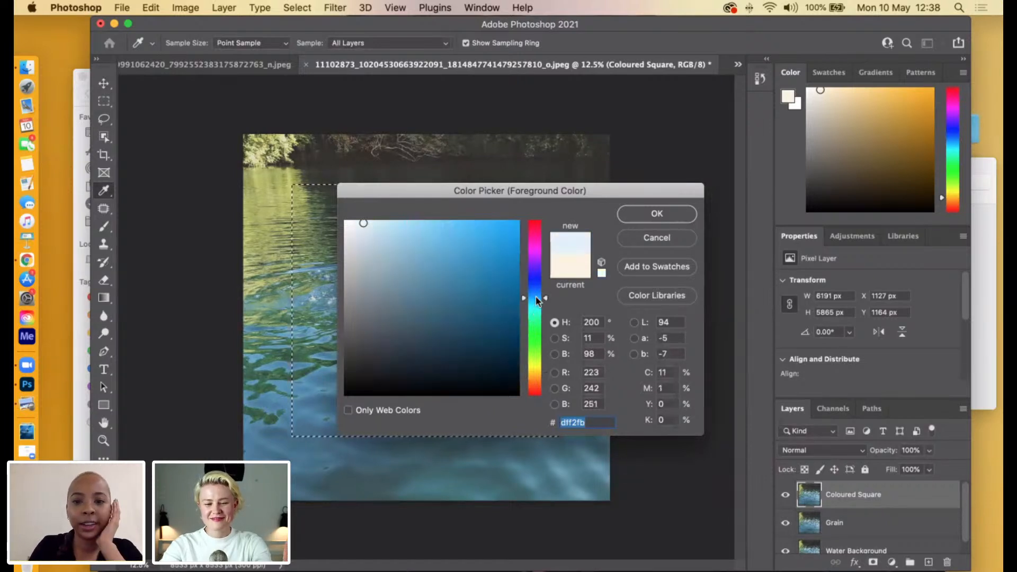
{"action": "left_click", "coordinate": [444, 218]}
{"action": "left_click_drag", "start_coordinate": [443, 219], "coordinate": [465, 221]}
{"action": "left_click_drag", "start_coordinate": [523, 297], "coordinate": [526, 314]}
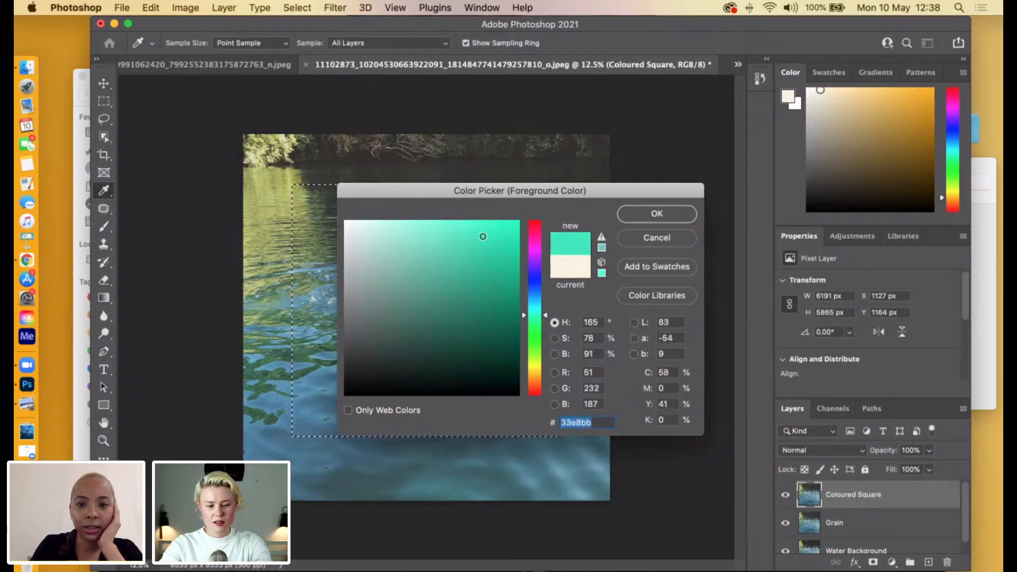
{"action": "left_click", "coordinate": [656, 214]}
Paint the whole rectangular selection on the Coloured Square layer green with a soft brush, enlarged to 2700 px and 3300 px.
{"action": "key", "text": "b"}
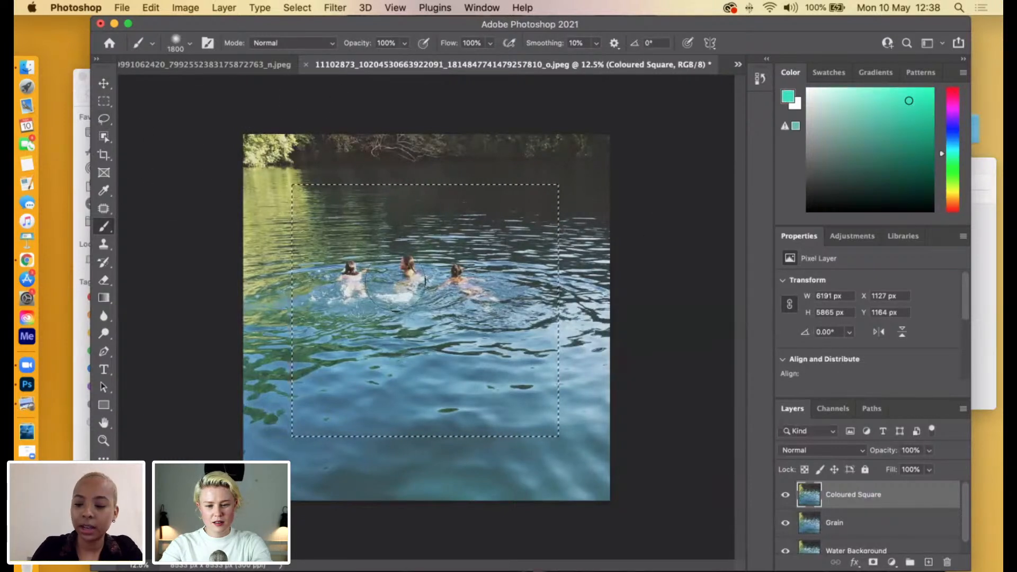
{"action": "key", "text": "bracketright"}
{"action": "key", "text": "bracketright"}
{"action": "key", "text": "bracketright"}
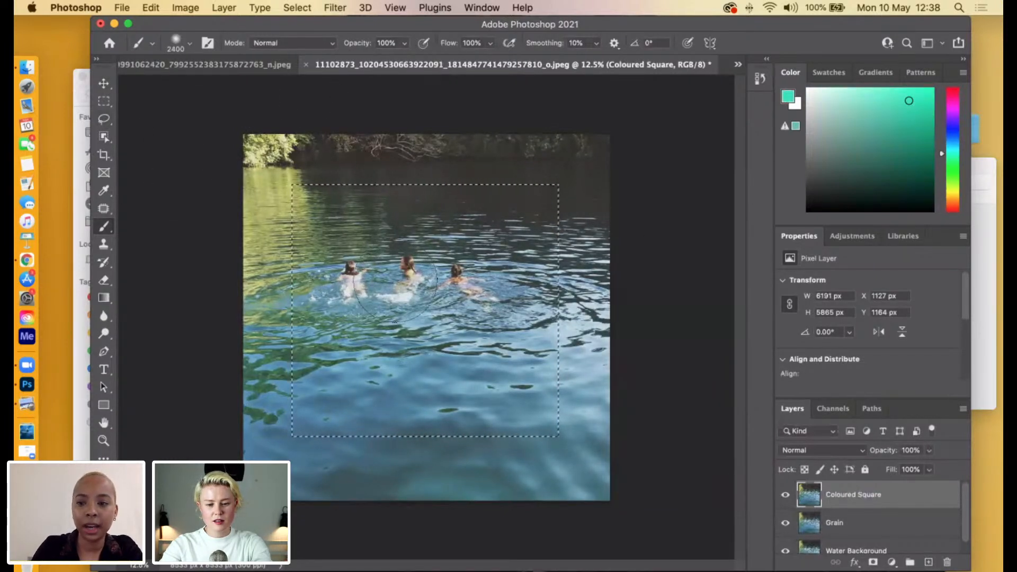
{"action": "key", "text": "bracketleft"}
{"action": "key", "text": "bracketleft"}
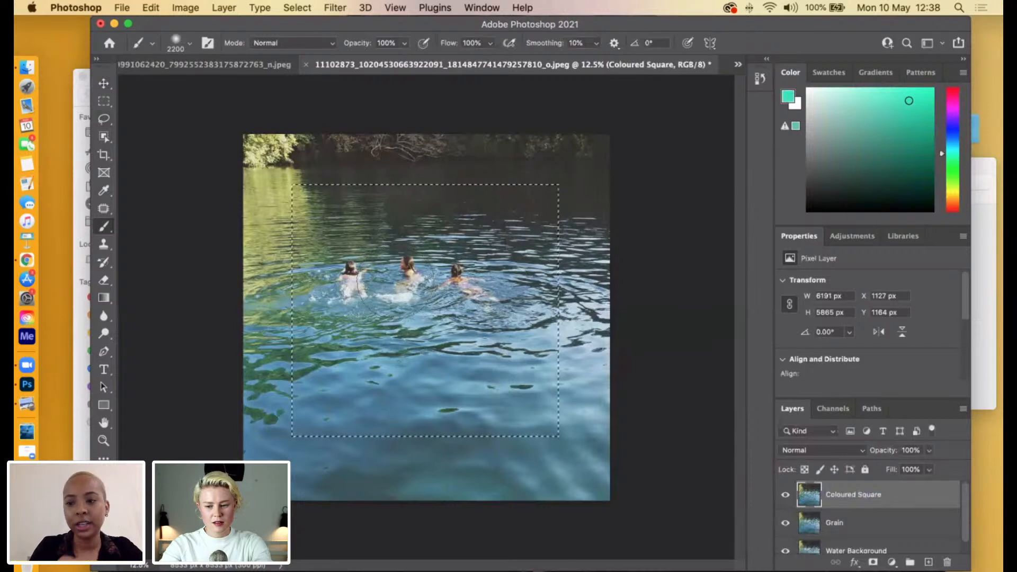
{"action": "key", "text": "bracketright"}
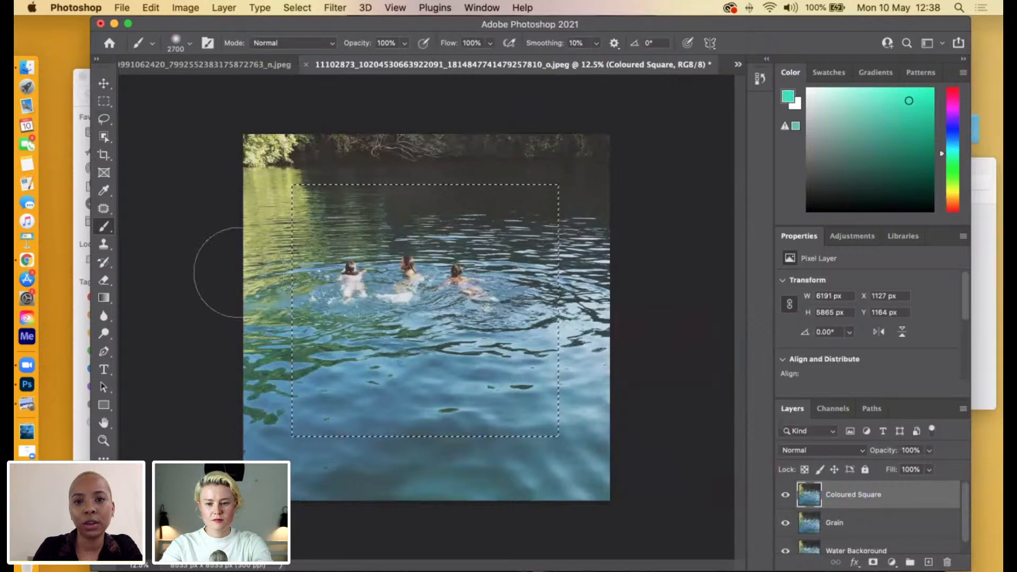
{"action": "mouse_move", "coordinate": [323, 215]}
{"action": "left_mouse_down"}
{"action": "mouse_move", "coordinate": [321, 187]}
{"action": "mouse_move", "coordinate": [323, 201]}
{"action": "mouse_move", "coordinate": [360, 218]}
{"action": "left_mouse_up"}
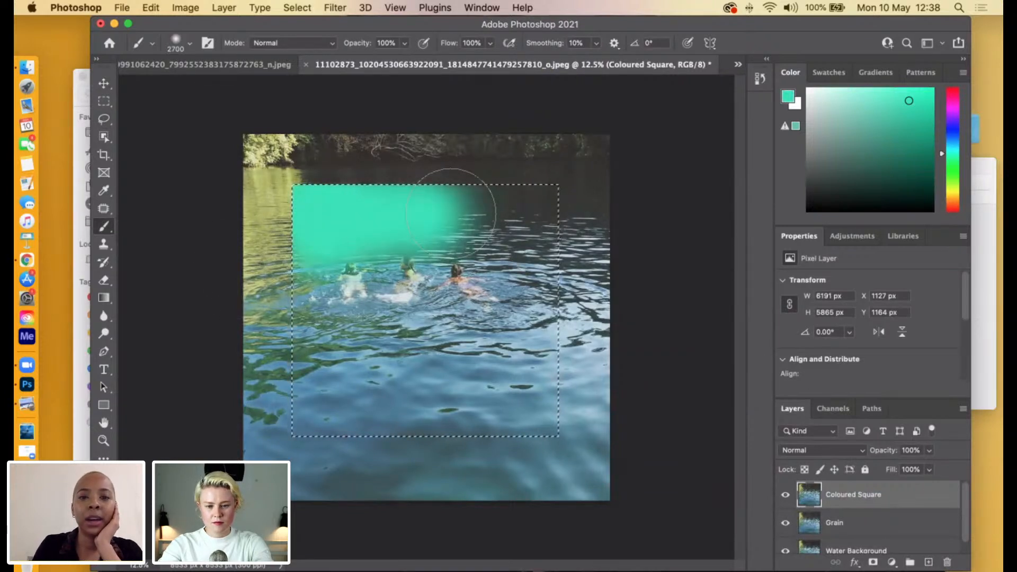
{"action": "left_click_drag", "start_coordinate": [468, 249], "coordinate": [471, 264]}
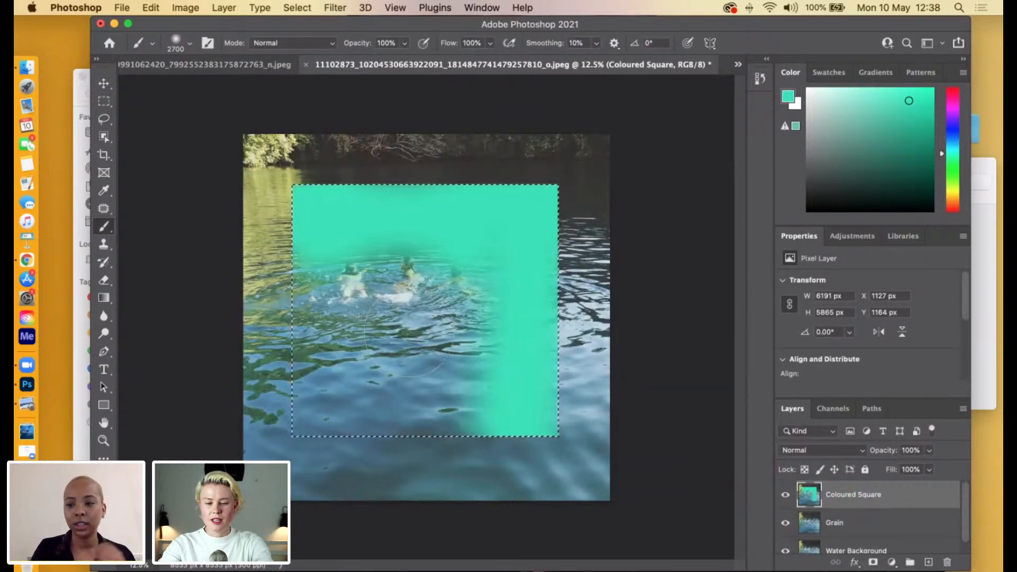
{"action": "left_click_drag", "start_coordinate": [475, 280], "coordinate": [429, 248]}
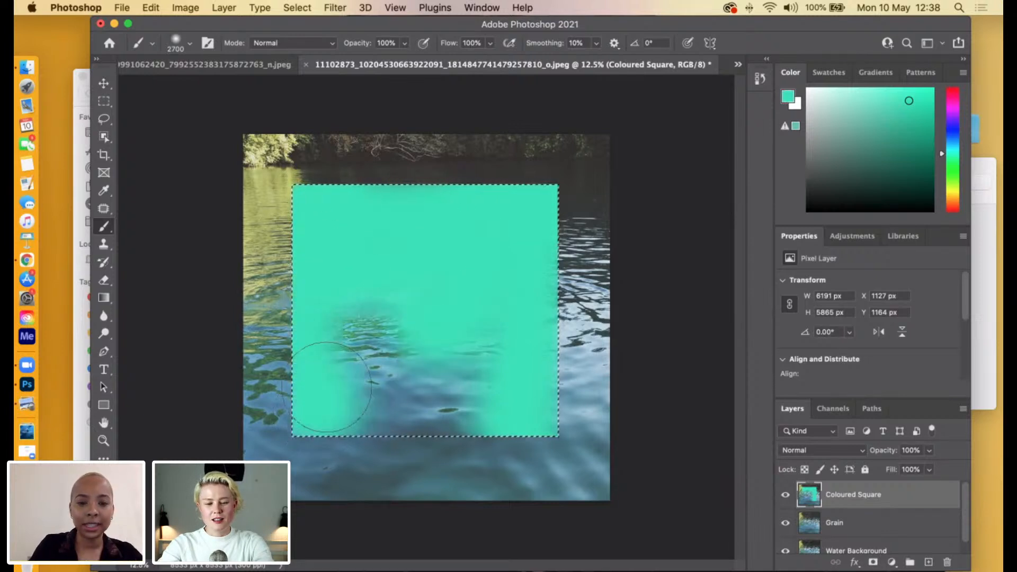
{"action": "key", "text": "bracketright"}
{"action": "key", "text": "bracketright"}
{"action": "key", "text": "bracketright"}
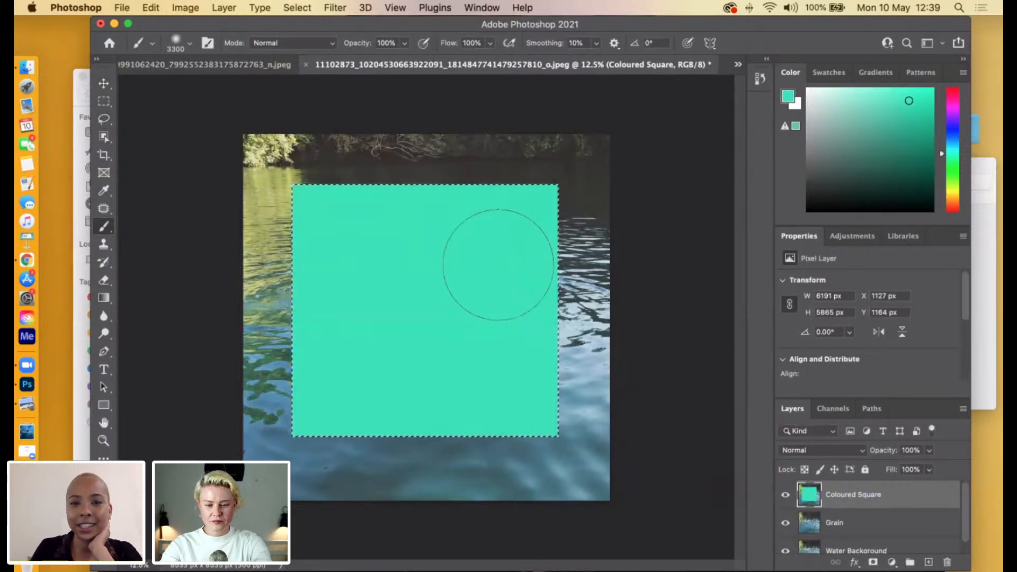
Add Gaussian noise of 30.68% to the green square on the Coloured Square layer.
{"action": "left_click", "coordinate": [336, 7]}
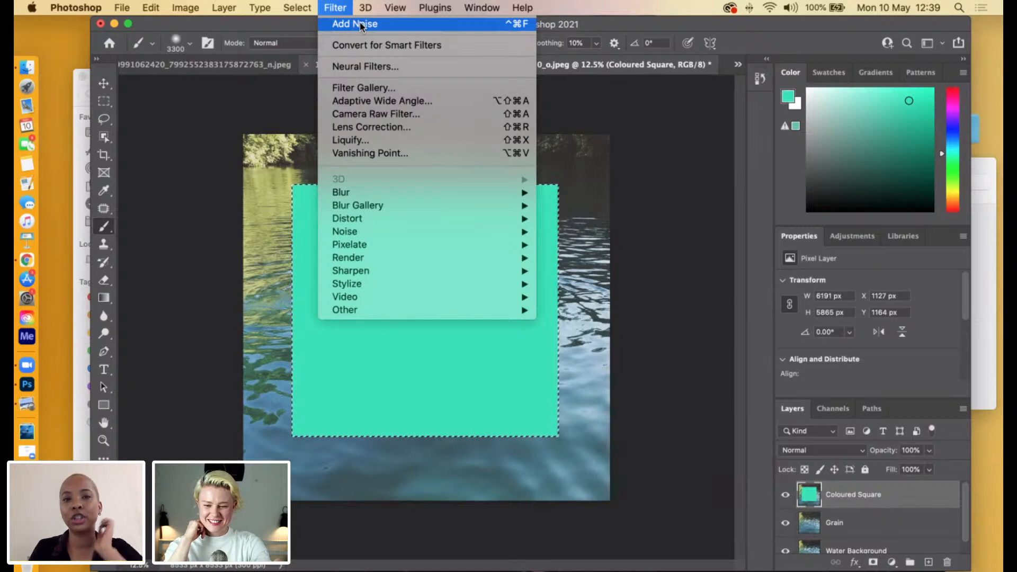
{"action": "mouse_move", "coordinate": [404, 231]}
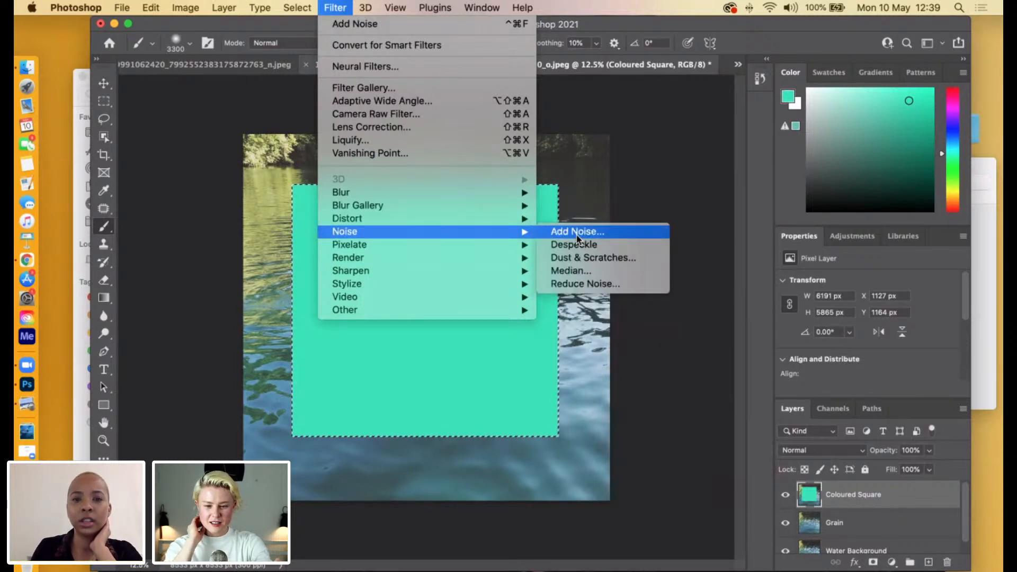
{"action": "left_click", "coordinate": [577, 236]}
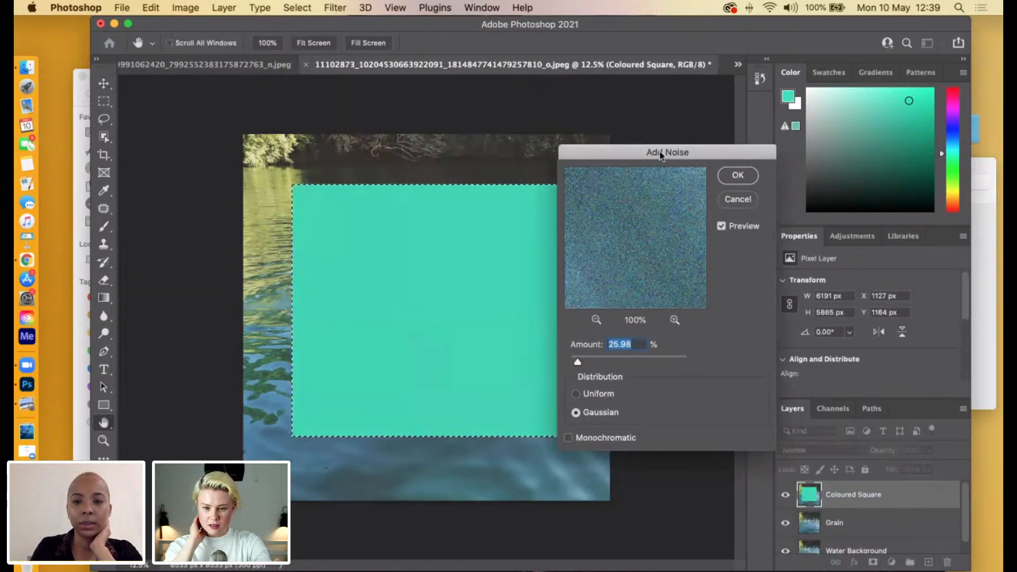
{"action": "left_click_drag", "start_coordinate": [661, 155], "coordinate": [697, 154]}
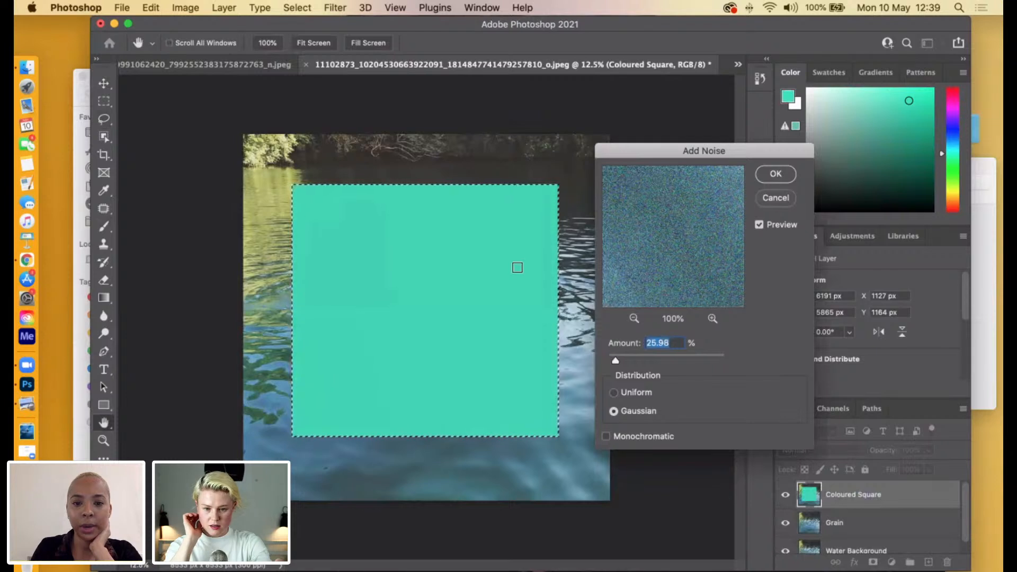
{"action": "mouse_move", "coordinate": [615, 360]}
{"action": "left_mouse_down"}
{"action": "mouse_move", "coordinate": [648, 366]}
{"action": "mouse_move", "coordinate": [617, 360]}
{"action": "left_mouse_up"}
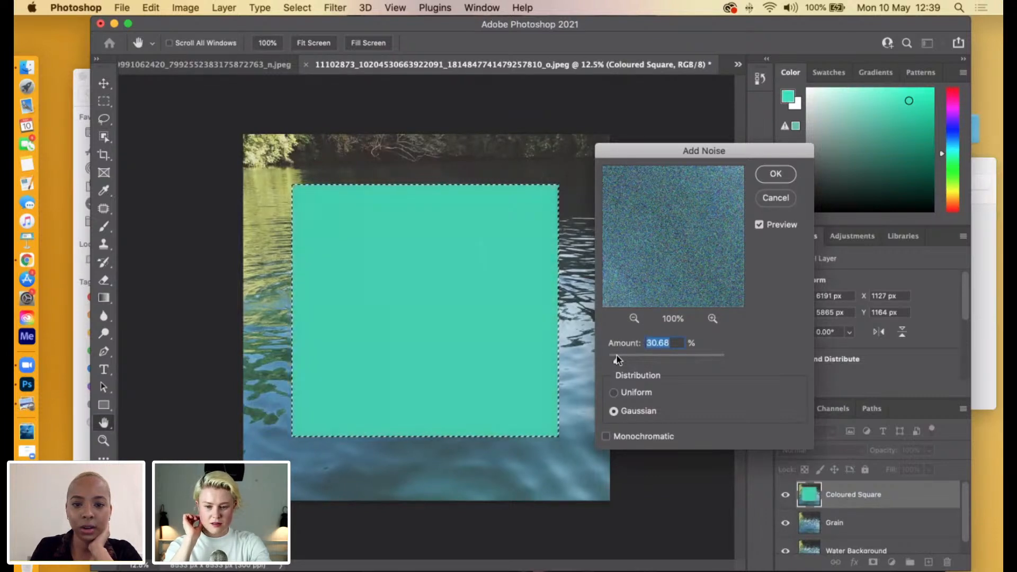
{"action": "left_click", "coordinate": [776, 175]}
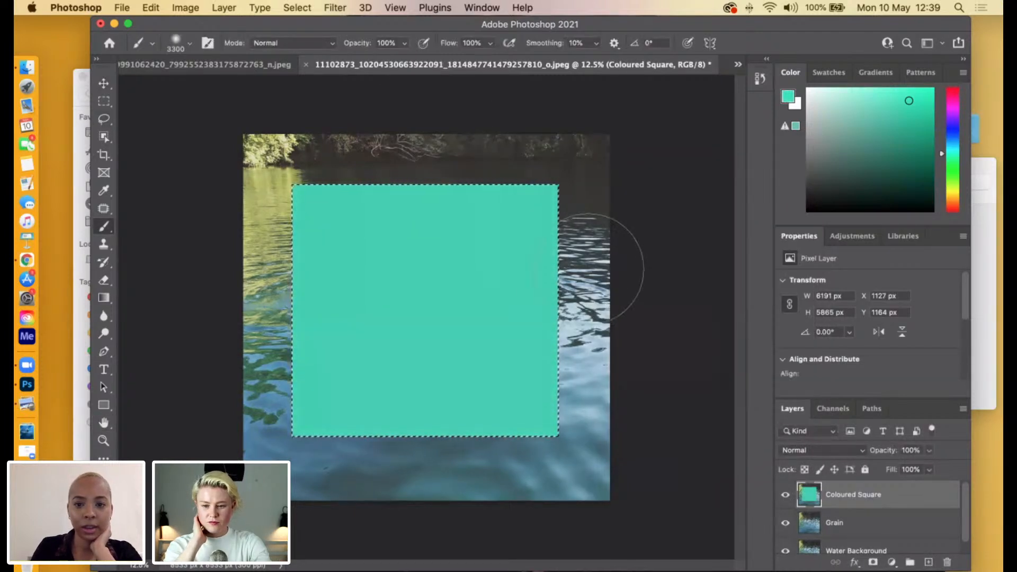
Invert the rectangular selection to select everything around the green square.
{"action": "right_click", "coordinate": [308, 157]}
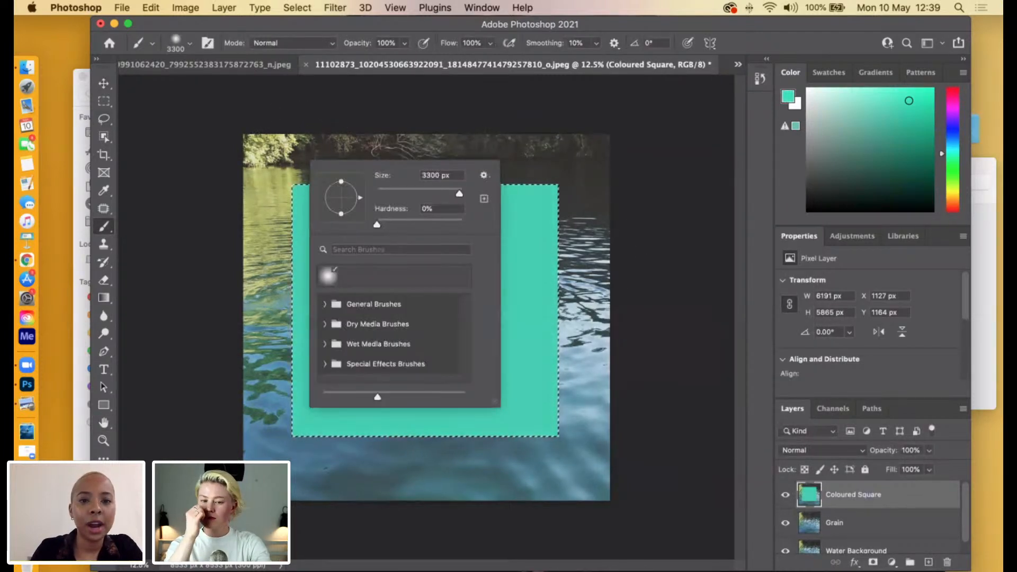
{"action": "left_click", "coordinate": [104, 101]}
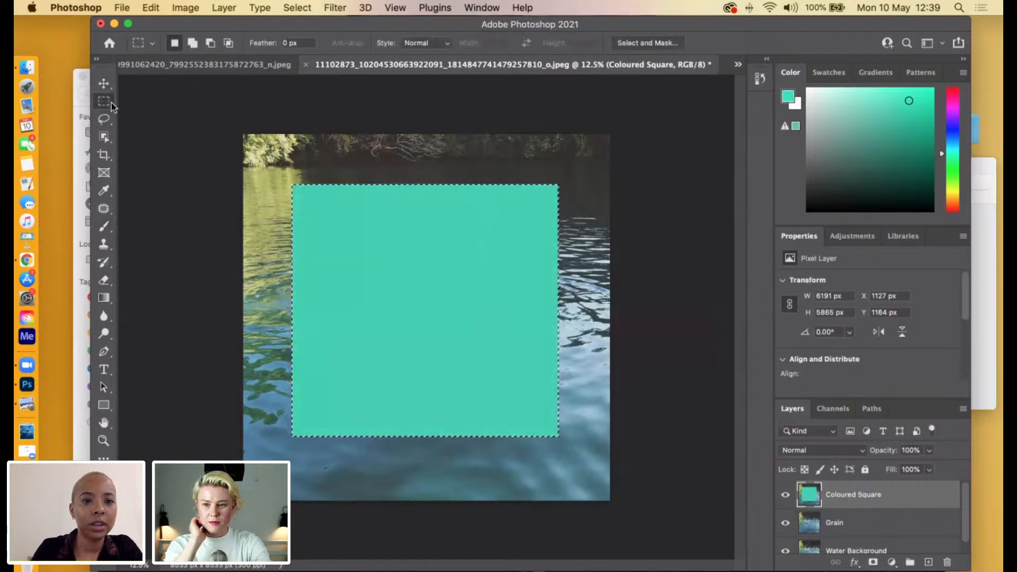
{"action": "right_click", "coordinate": [422, 160]}
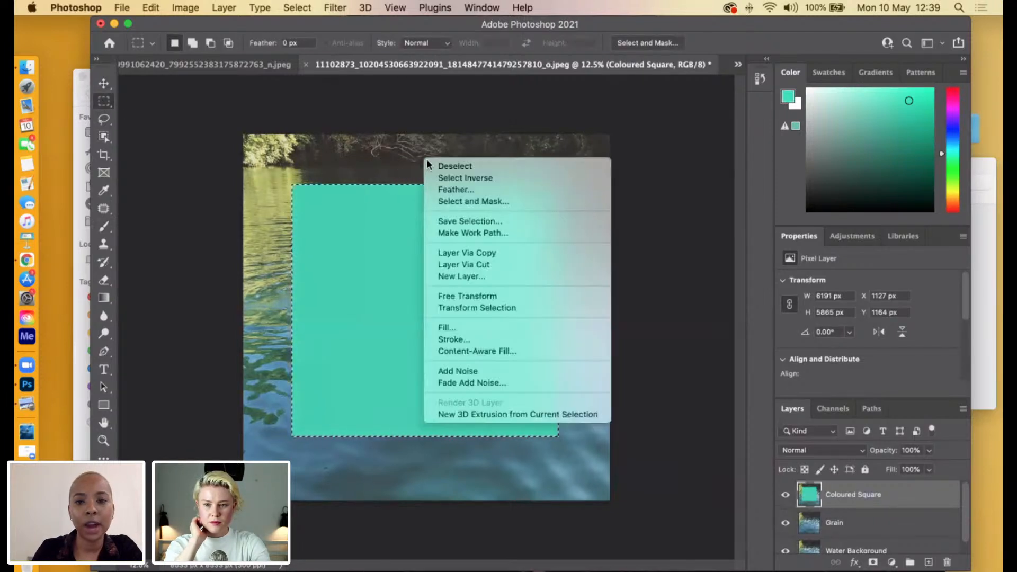
{"action": "left_click", "coordinate": [457, 167]}
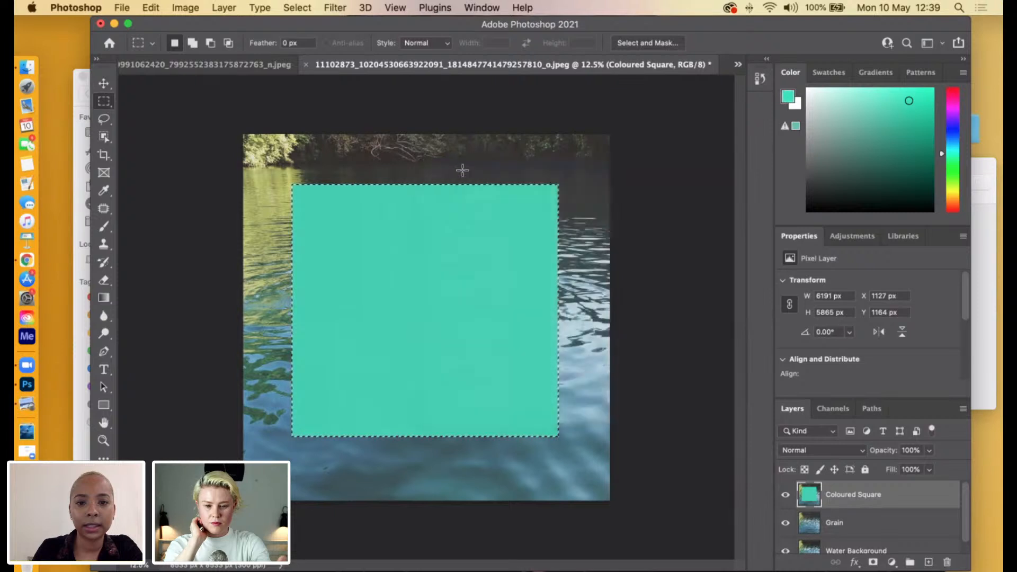
{"action": "key", "text": "super+z"}
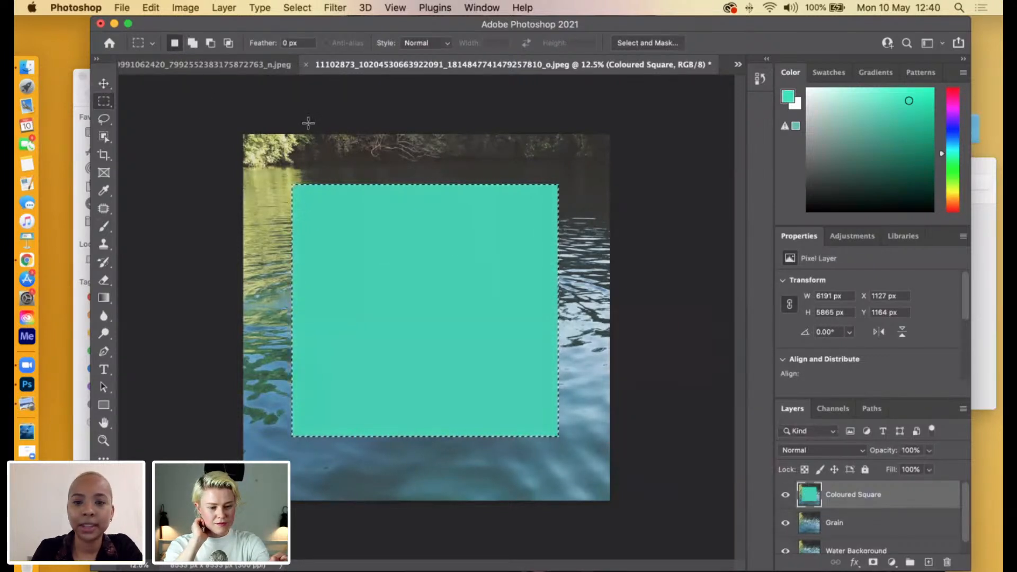
{"action": "right_click", "coordinate": [347, 163]}
{"action": "left_click", "coordinate": [396, 180]}
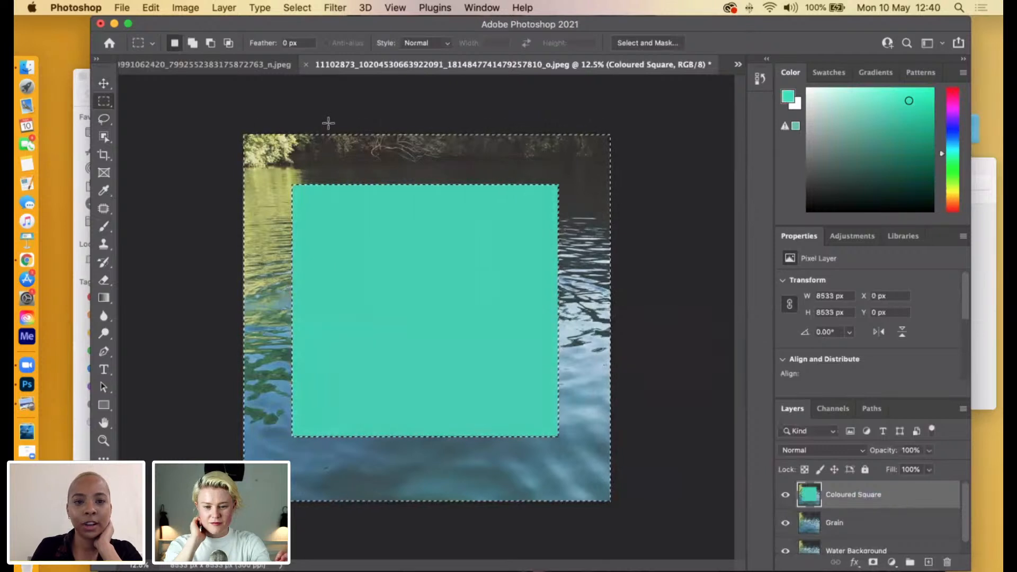
Cut the water surrounding the green square from the Coloured Square layer, and undo the cut.
{"action": "left_click", "coordinate": [151, 7]}
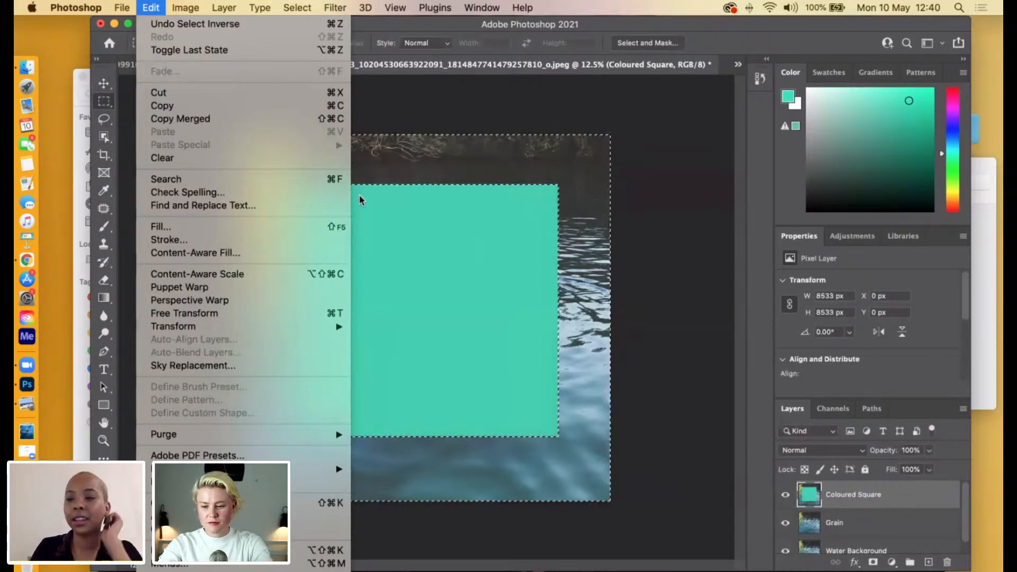
{"action": "left_click", "coordinate": [205, 92]}
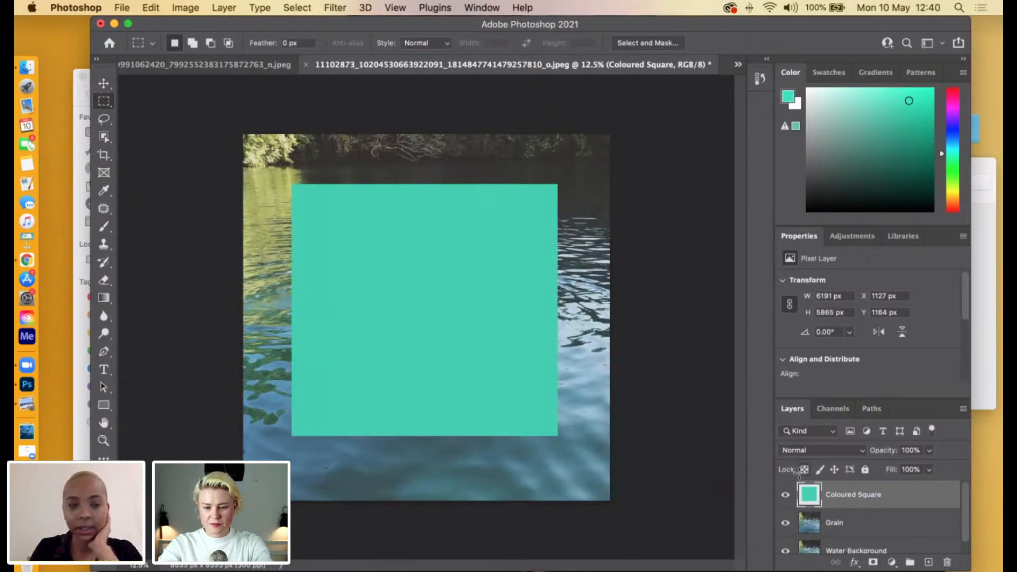
{"action": "left_click", "coordinate": [151, 8]}
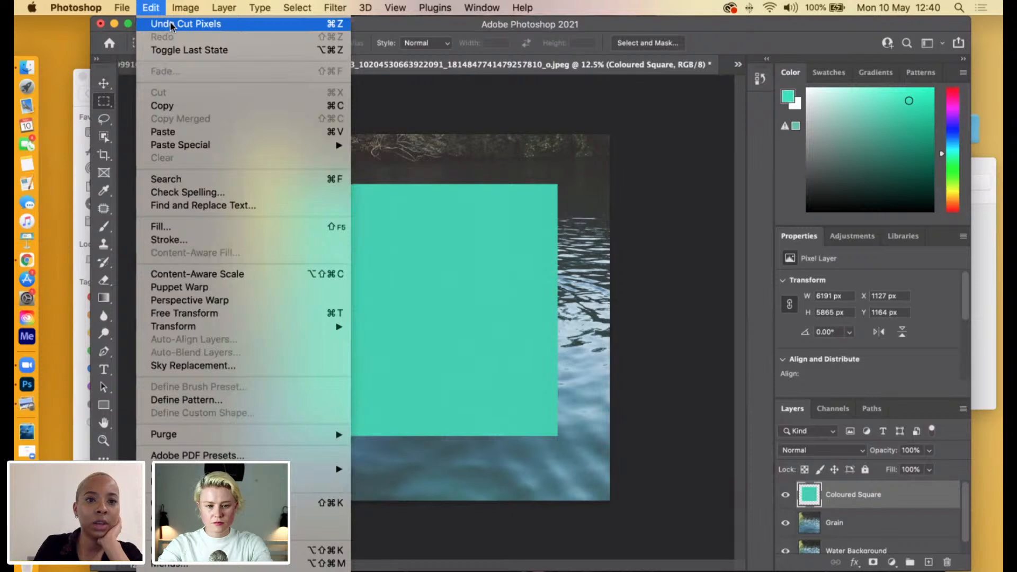
{"action": "left_click", "coordinate": [180, 23]}
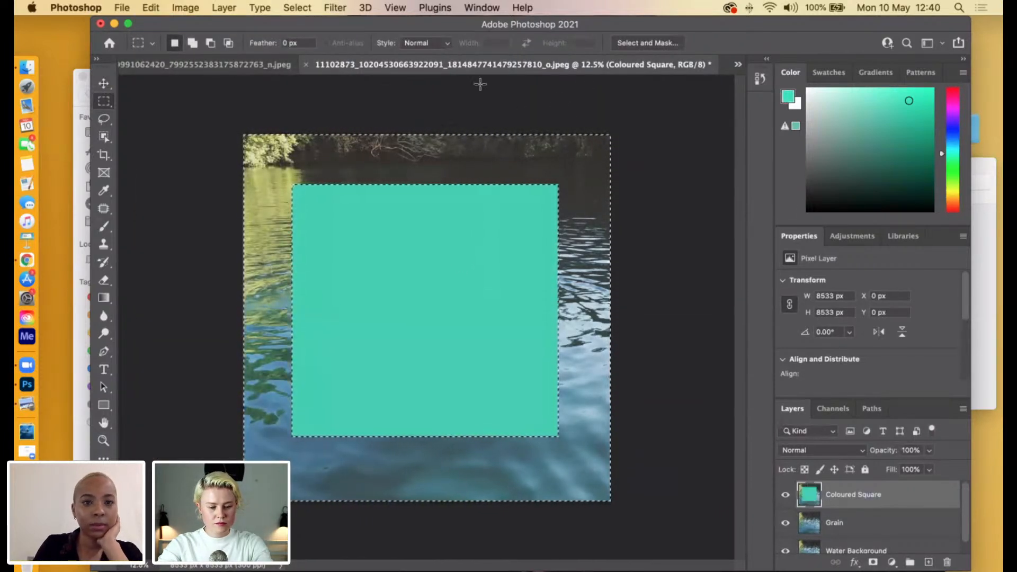
View the reference collage Untitled-AP.jpg in Preview against the Photoshop document, and minimise it.
{"action": "left_click_drag", "start_coordinate": [678, 30], "coordinate": [526, 70]}
{"action": "left_click", "coordinate": [870, 394]}
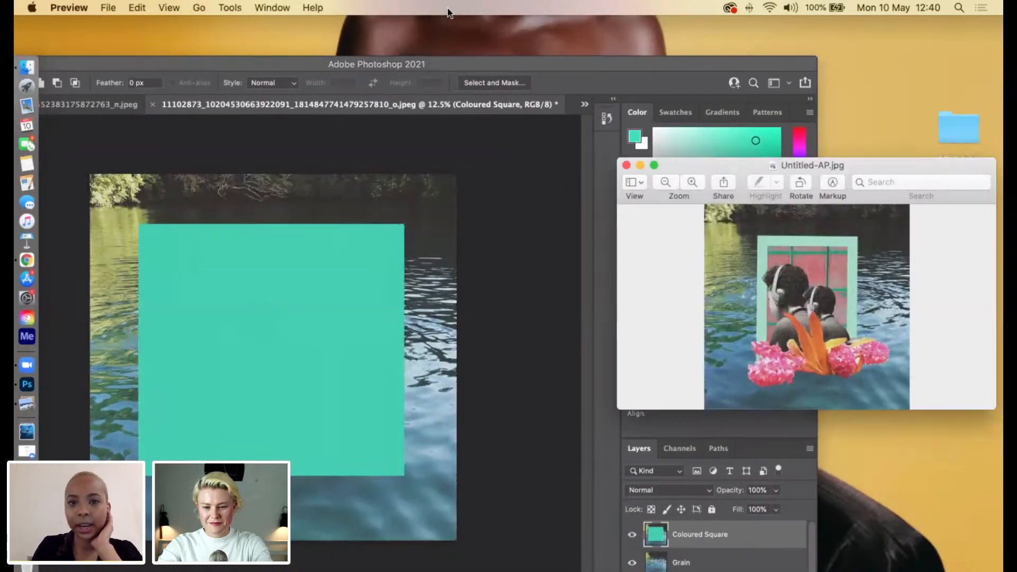
{"action": "left_click_drag", "start_coordinate": [438, 64], "coordinate": [297, 30]}
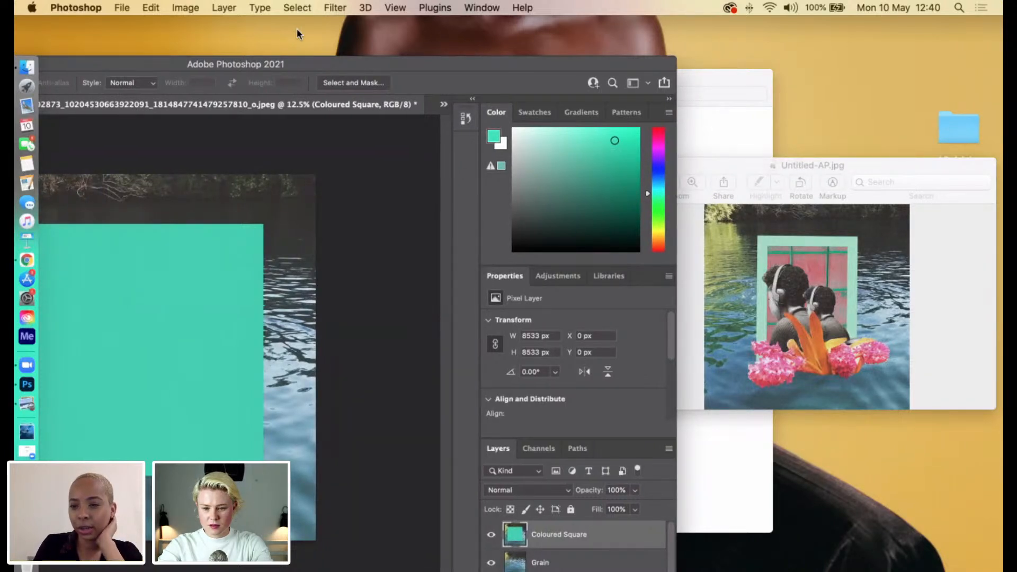
{"action": "left_click_drag", "start_coordinate": [298, 29], "coordinate": [601, 7]}
{"action": "left_click", "coordinate": [723, 64]}
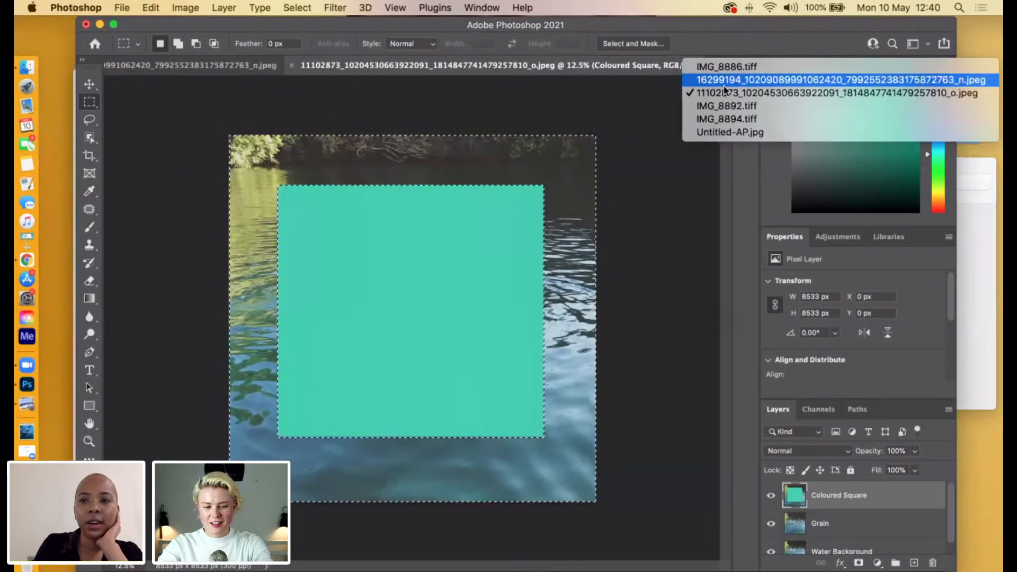
{"action": "left_click", "coordinate": [981, 377]}
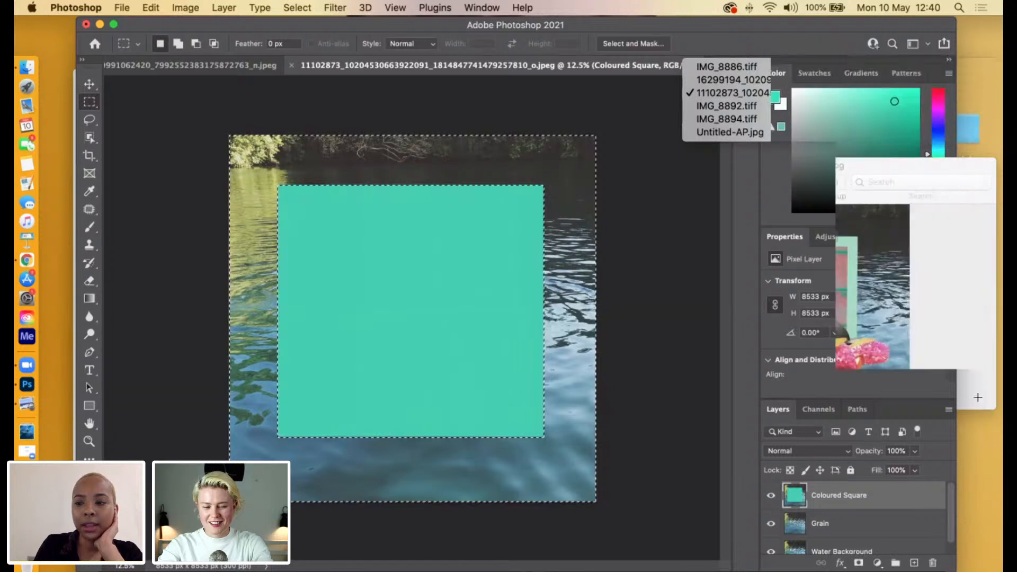
{"action": "left_click_drag", "start_coordinate": [755, 160], "coordinate": [625, 180]}
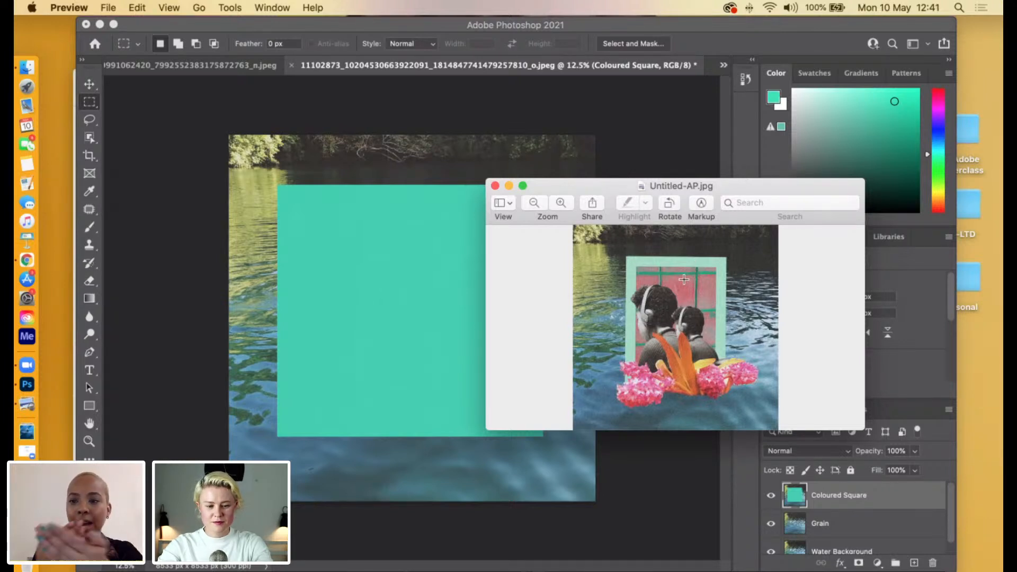
{"action": "left_click", "coordinate": [509, 186]}
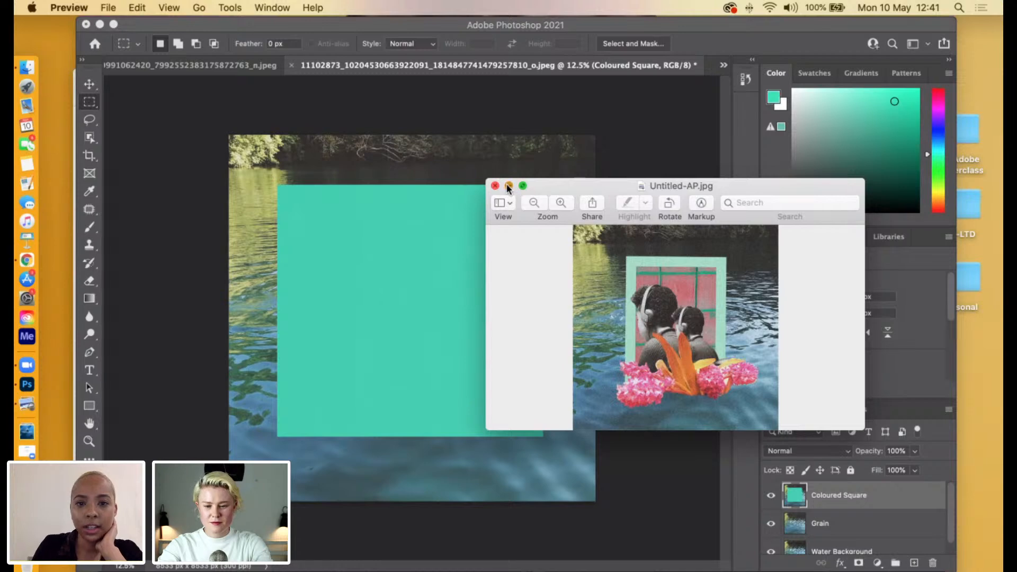
Compare the texture photos IMG_8892.tiff and IMG_8894.tiff, ending on the striped fabric in IMG_8894.tiff.
{"action": "left_click", "coordinate": [724, 66]}
{"action": "left_click", "coordinate": [715, 107]}
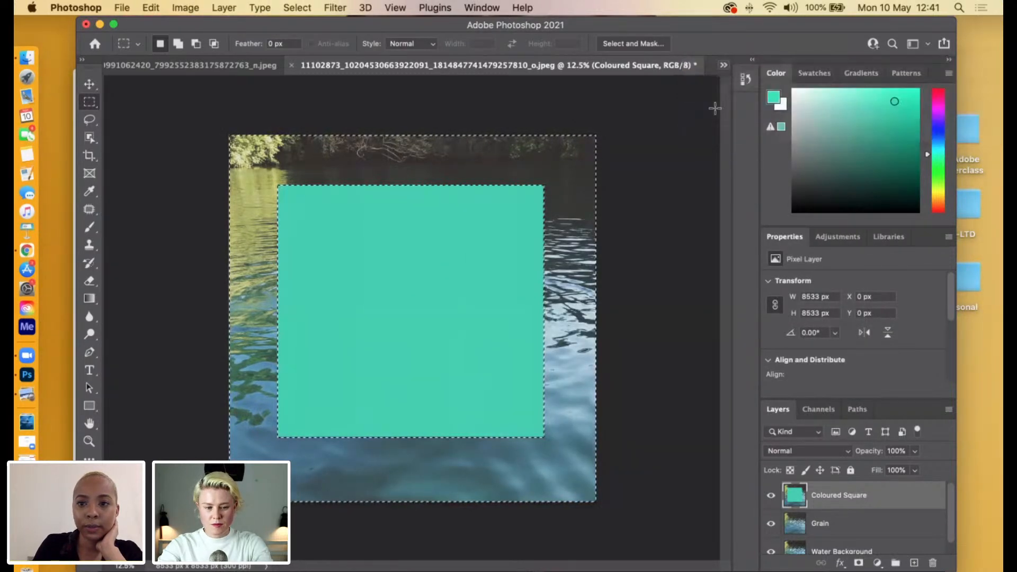
{"action": "left_click", "coordinate": [724, 65]}
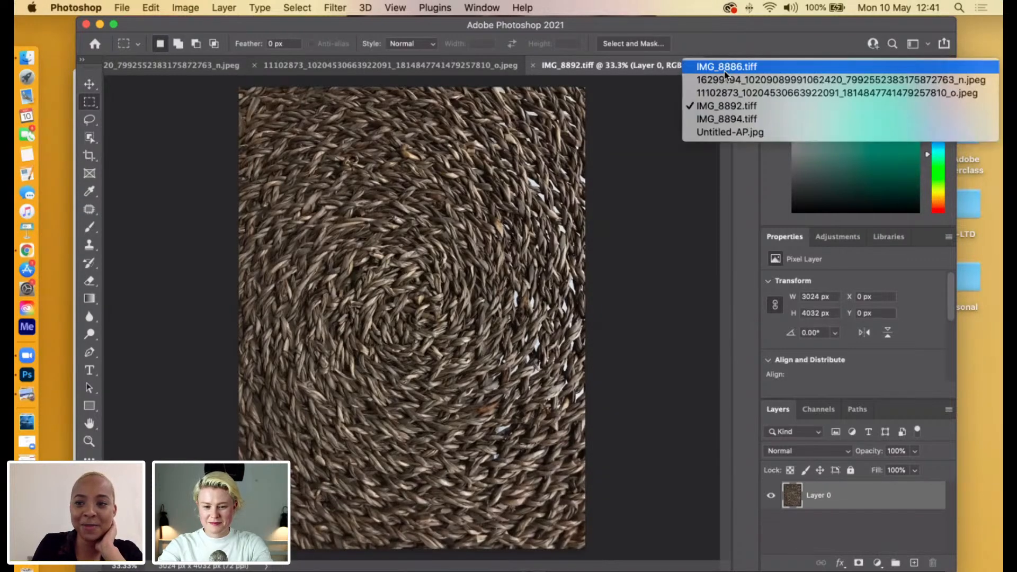
{"action": "left_click", "coordinate": [727, 120]}
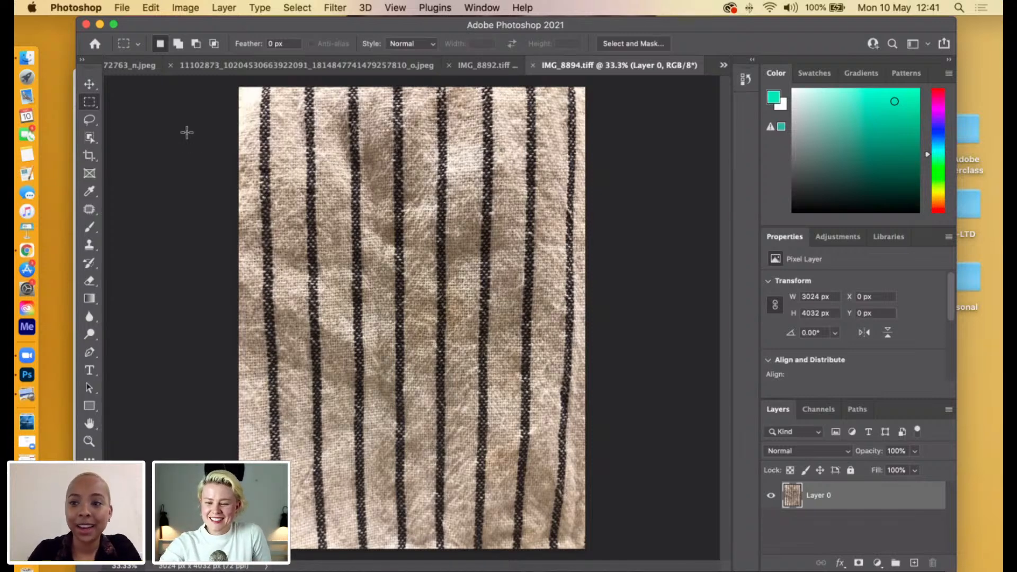
{"action": "left_click", "coordinate": [490, 68]}
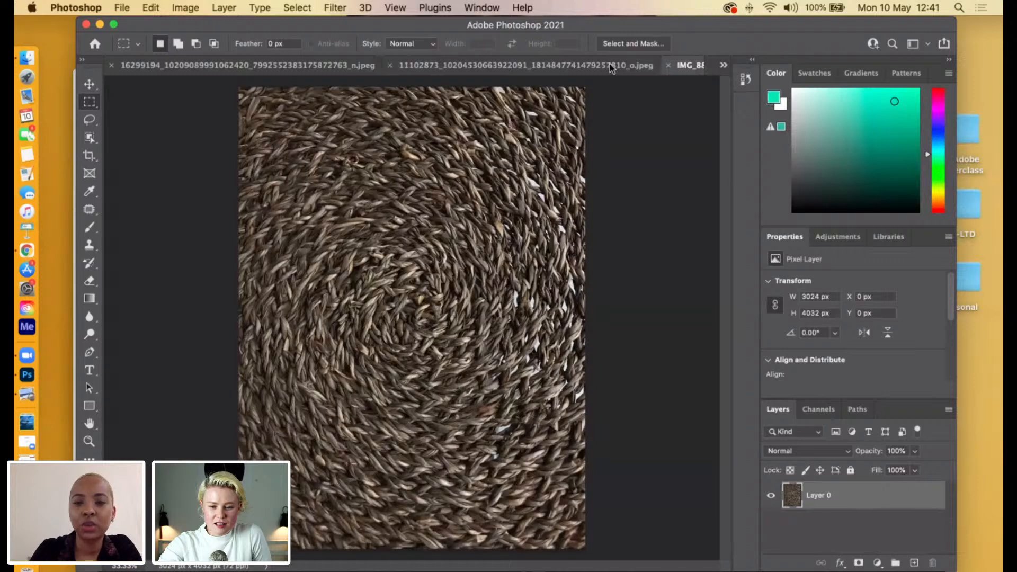
{"action": "left_click", "coordinate": [723, 64]}
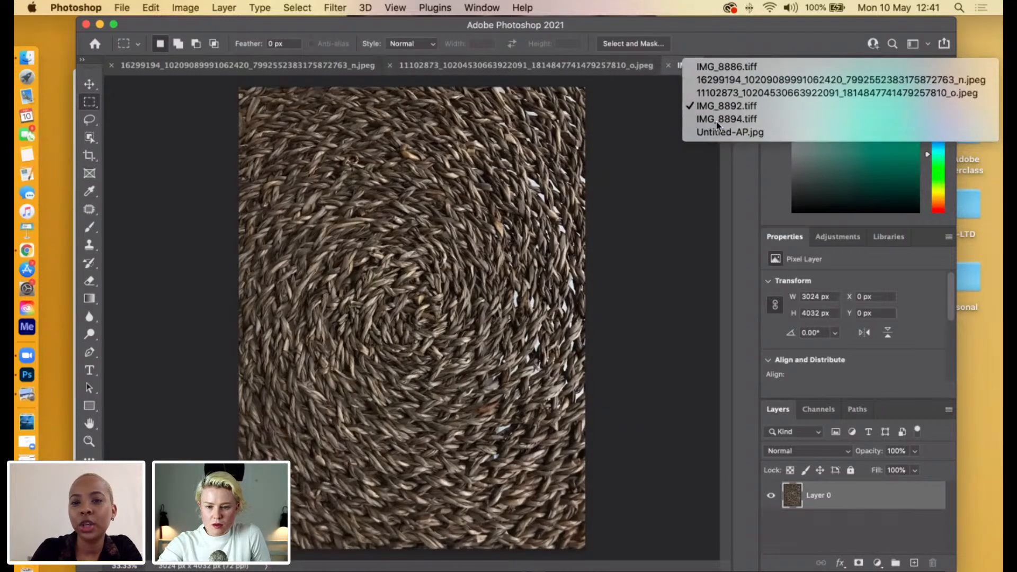
{"action": "left_click", "coordinate": [726, 119]}
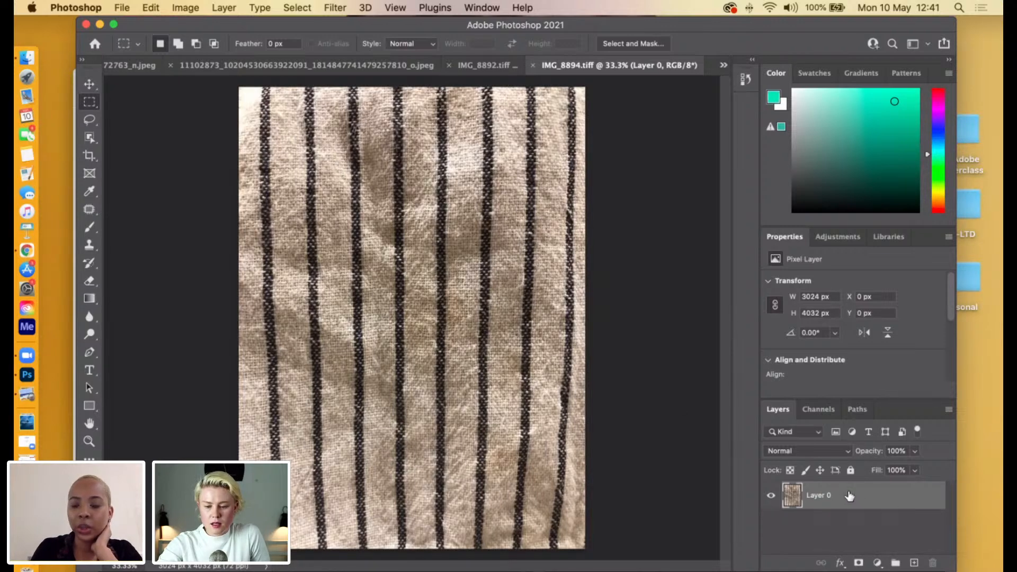
{"action": "right_click", "coordinate": [824, 497]}
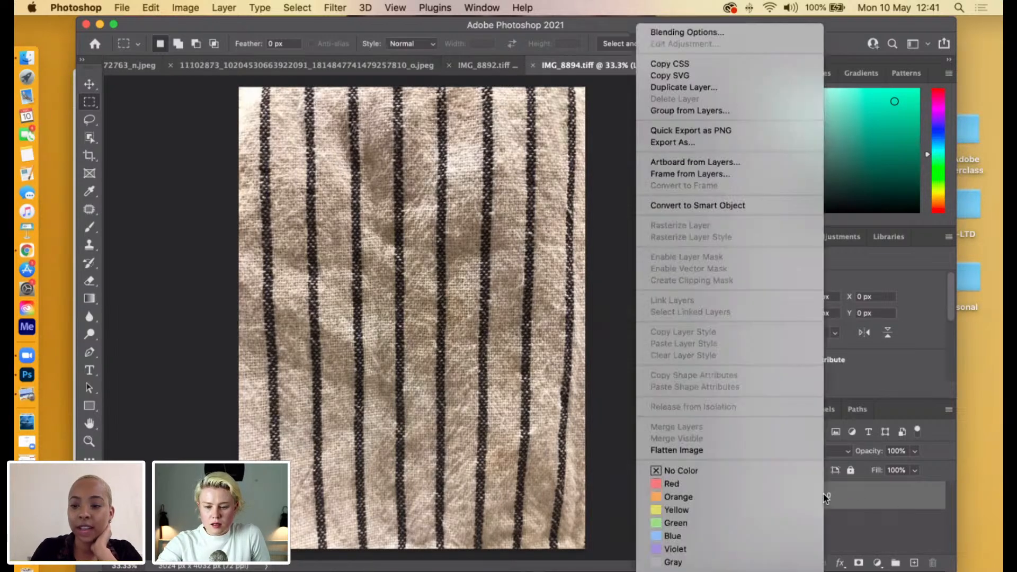
{"action": "left_click", "coordinate": [716, 34]}
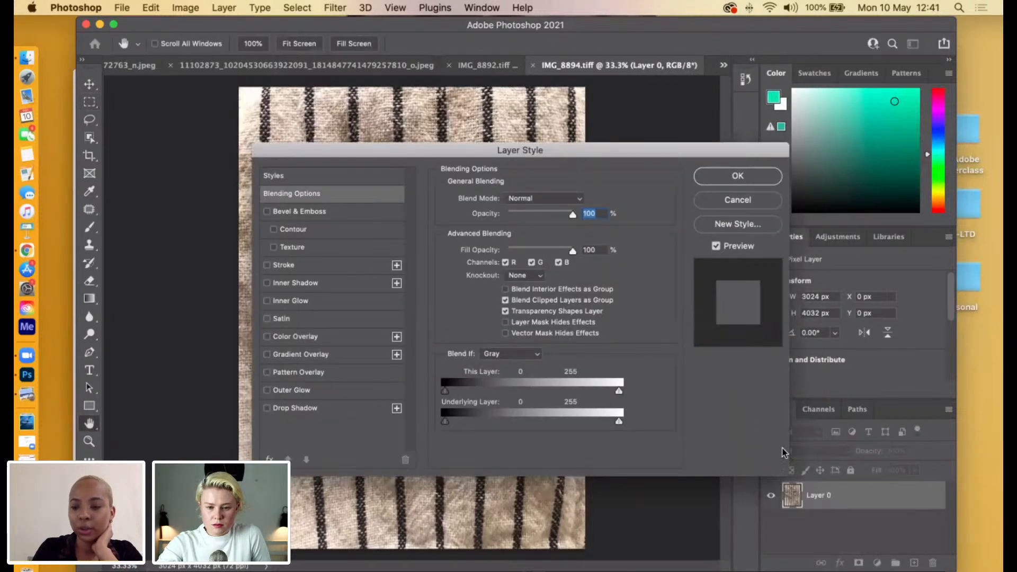
{"action": "left_click_drag", "start_coordinate": [412, 149], "coordinate": [471, 226]}
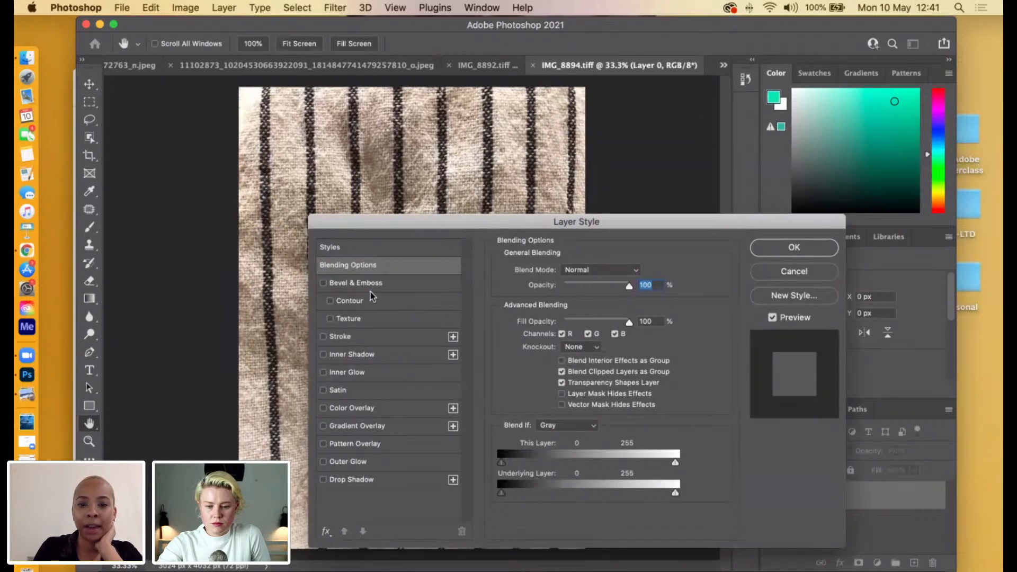
{"action": "left_click", "coordinate": [354, 301]}
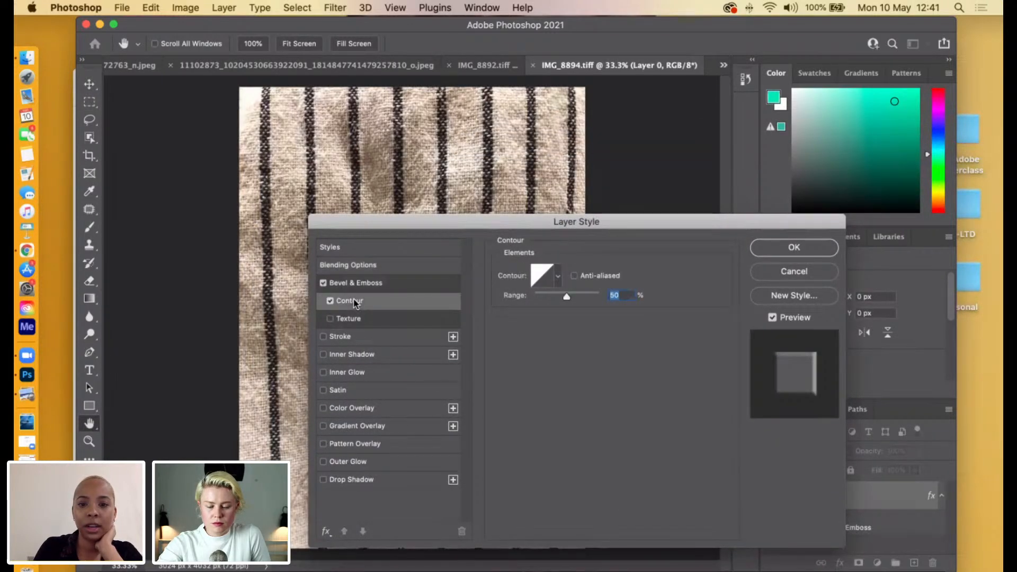
{"action": "left_click", "coordinate": [323, 336]}
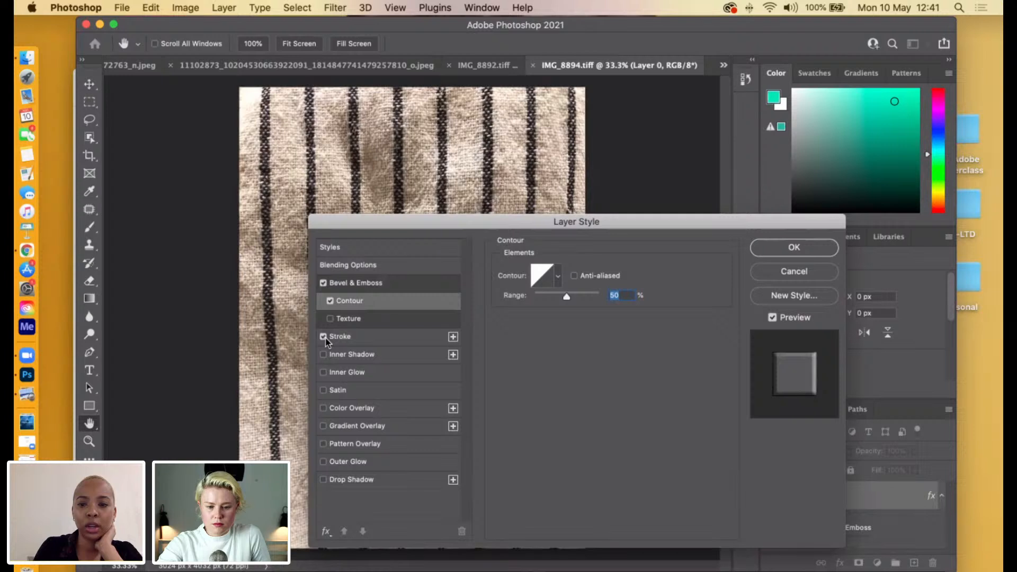
{"action": "left_click", "coordinate": [324, 337]}
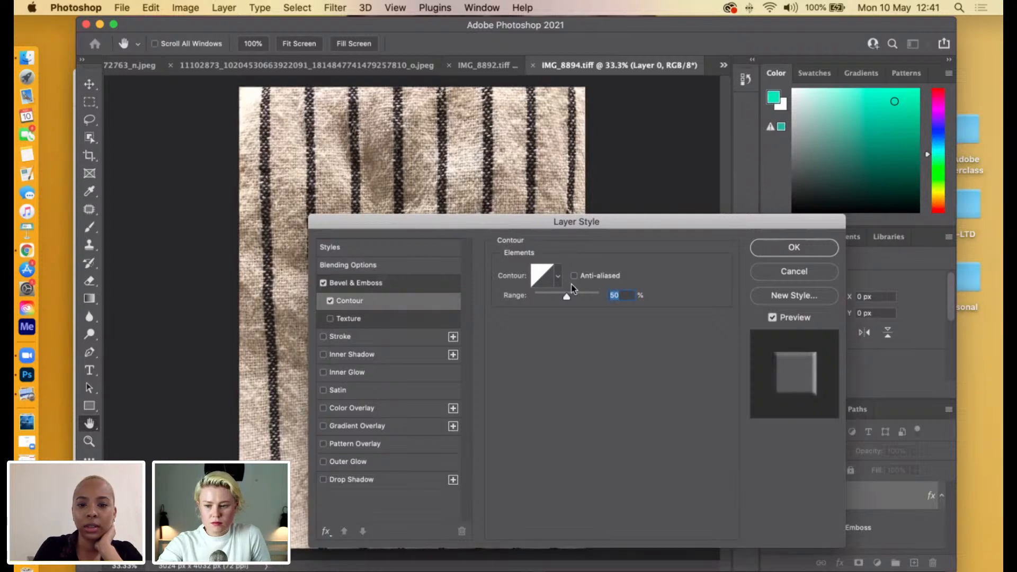
{"action": "left_click_drag", "start_coordinate": [680, 220], "coordinate": [595, 211]}
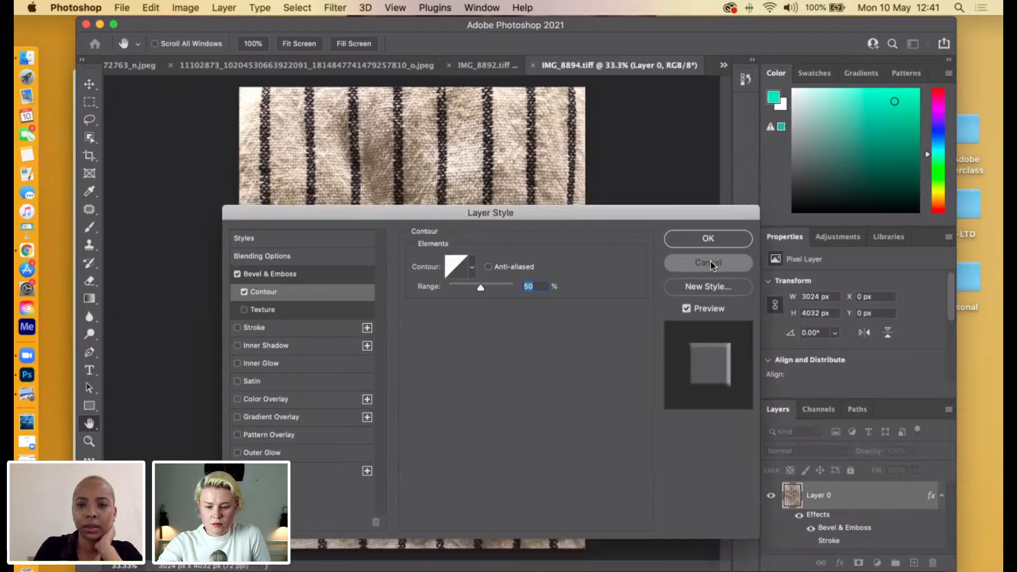
{"action": "left_click", "coordinate": [710, 262]}
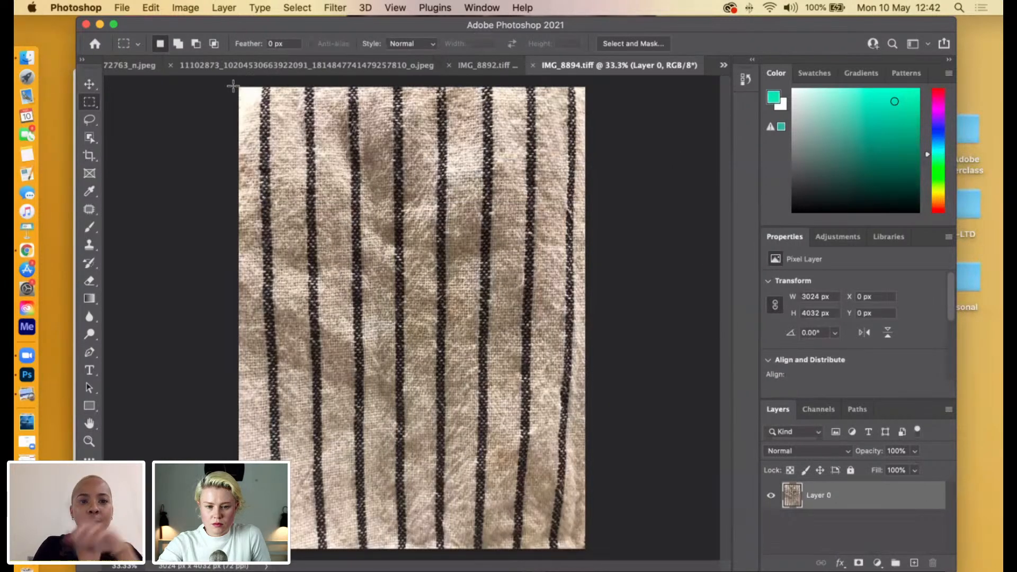
Select and copy the entire striped fabric image in IMG_8894.tiff, and return to the collage document with the green square.
{"action": "left_click_drag", "start_coordinate": [237, 86], "coordinate": [627, 554]}
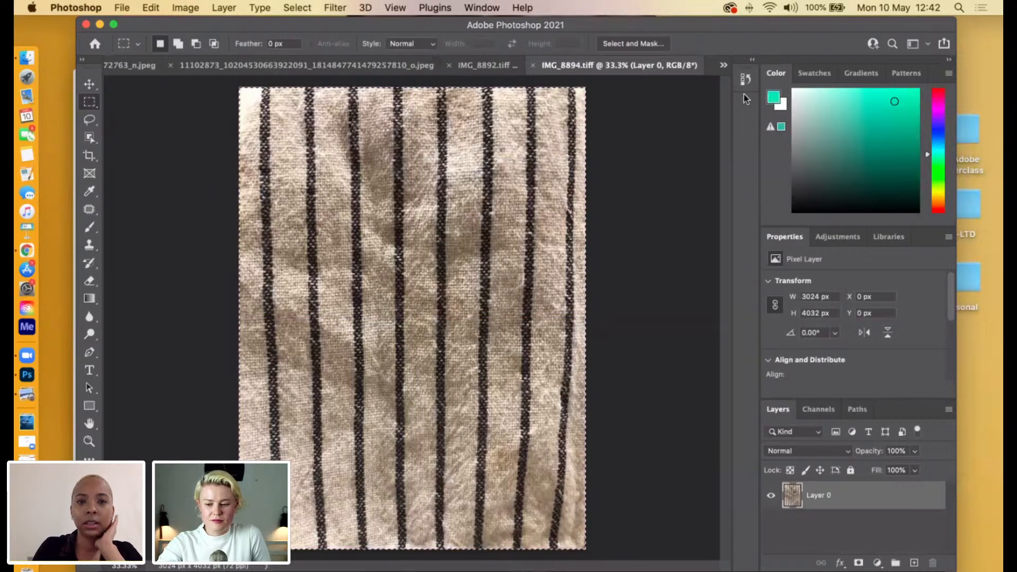
{"action": "left_click", "coordinate": [724, 64]}
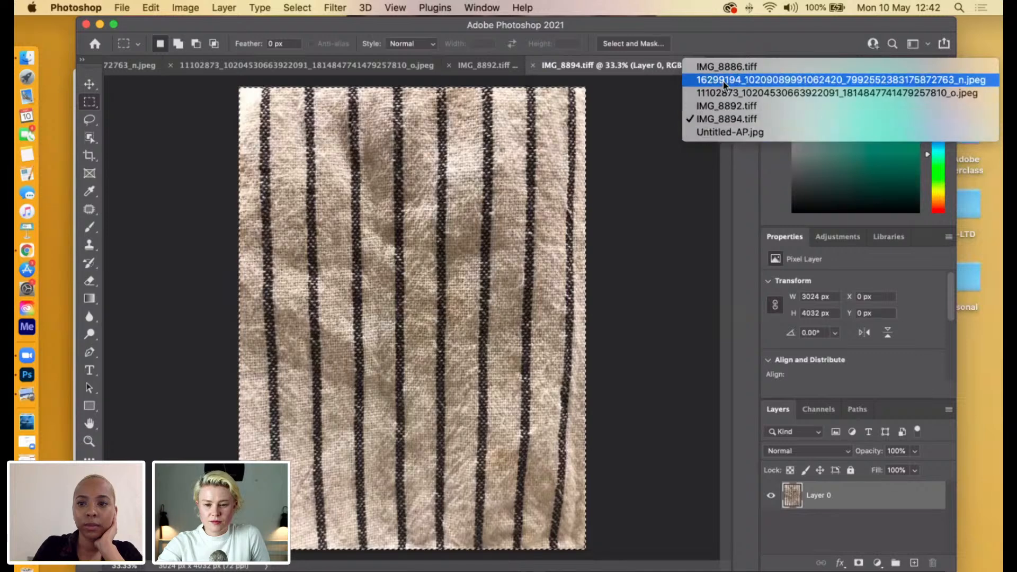
{"action": "left_click", "coordinate": [724, 81]}
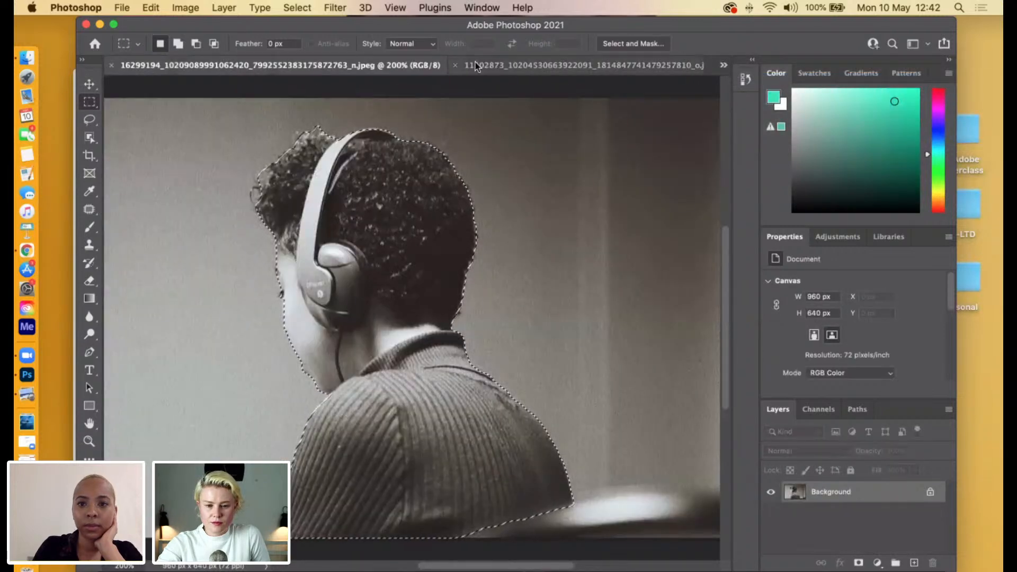
{"action": "left_click", "coordinate": [476, 66]}
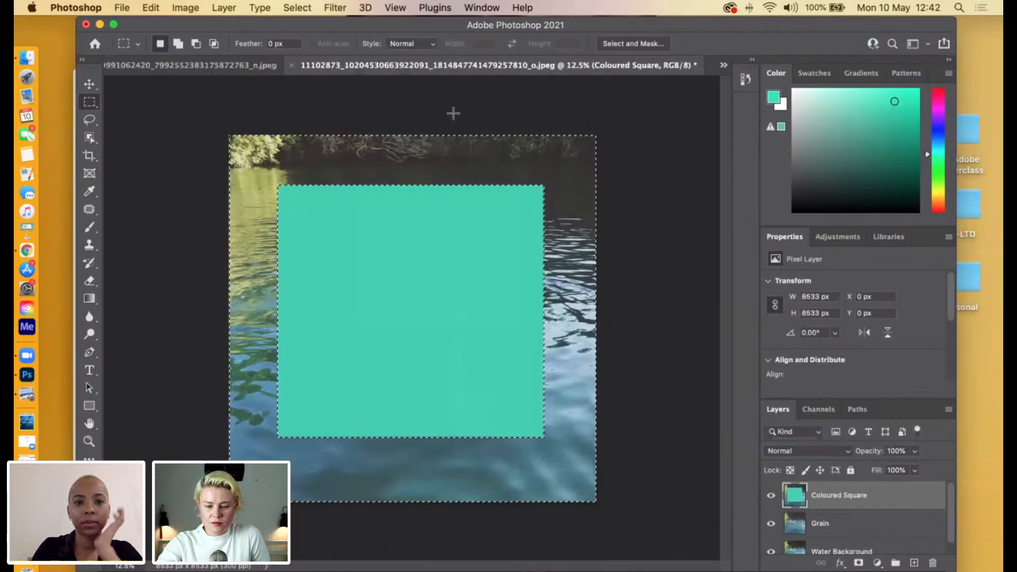
Deselect the area around the green square and paste the striped fabric as a new layer above Coloured Square.
{"action": "right_click", "coordinate": [311, 101]}
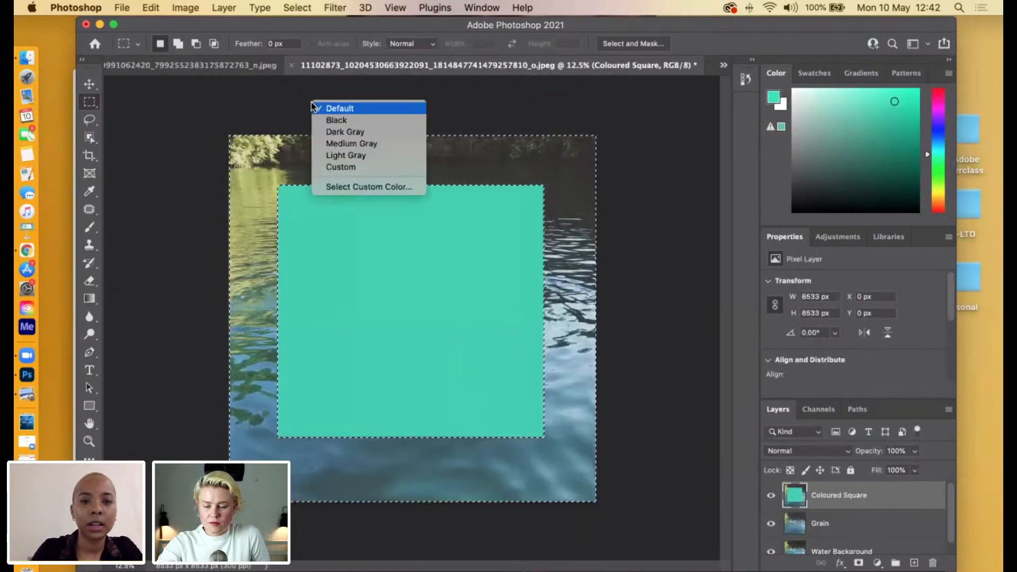
{"action": "left_click", "coordinate": [488, 163]}
{"action": "right_click", "coordinate": [354, 166]}
{"action": "left_click", "coordinate": [378, 172]}
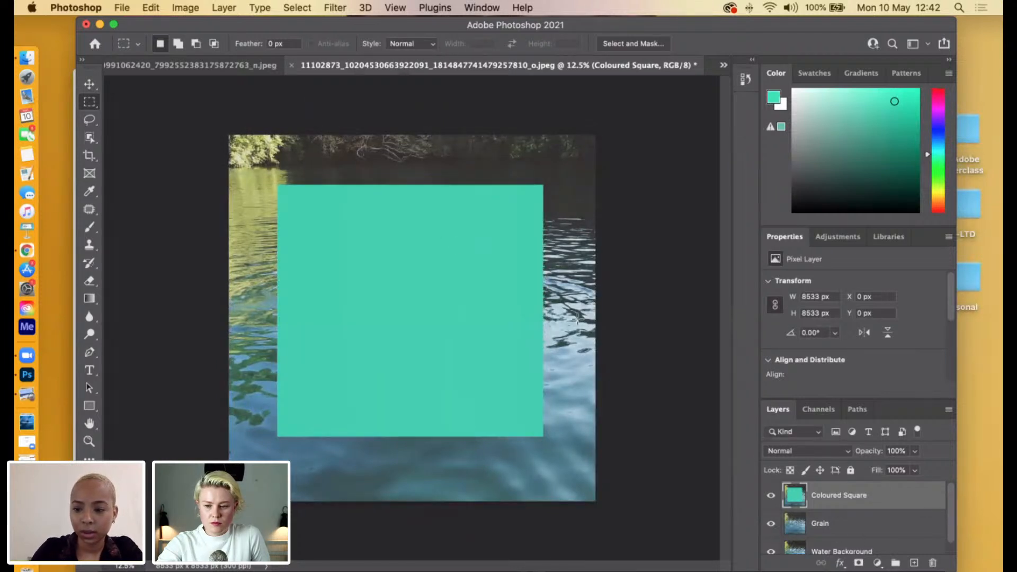
{"action": "key", "text": "super+v"}
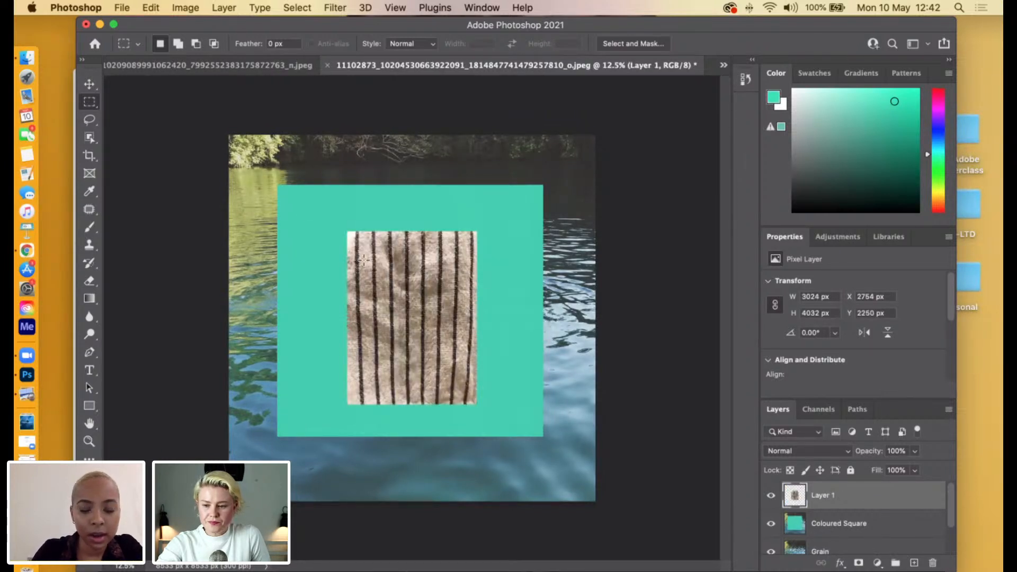
Scale the pasted fabric non-proportionally to 162.14% width and 117.98% height, leaving a green border around it inside the square.
{"action": "key", "text": "super+t"}
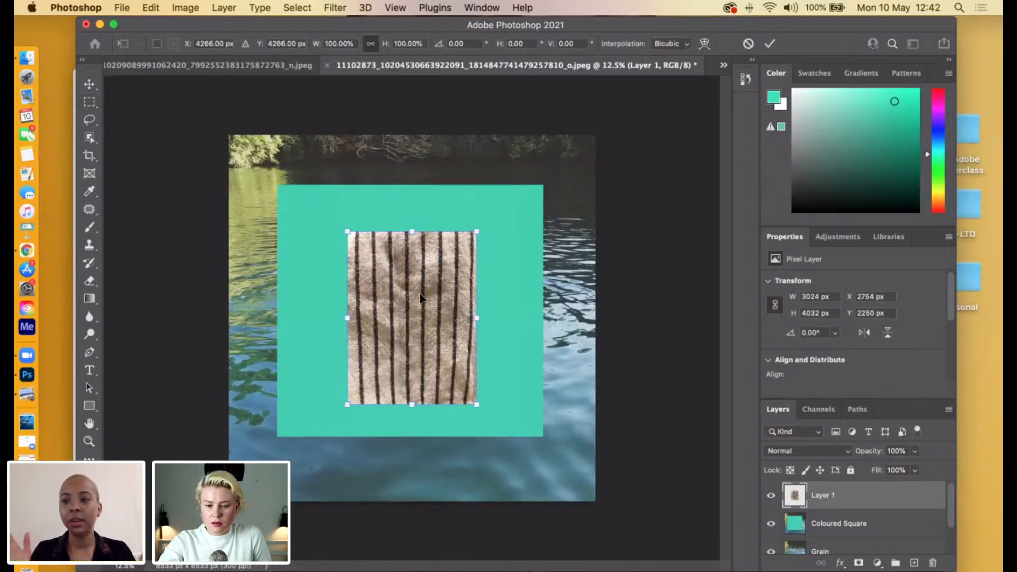
{"action": "mouse_move", "coordinate": [341, 225]}
{"action": "left_mouse_down"}
{"action": "mouse_move", "coordinate": [317, 236]}
{"action": "mouse_move", "coordinate": [339, 233]}
{"action": "left_mouse_up"}
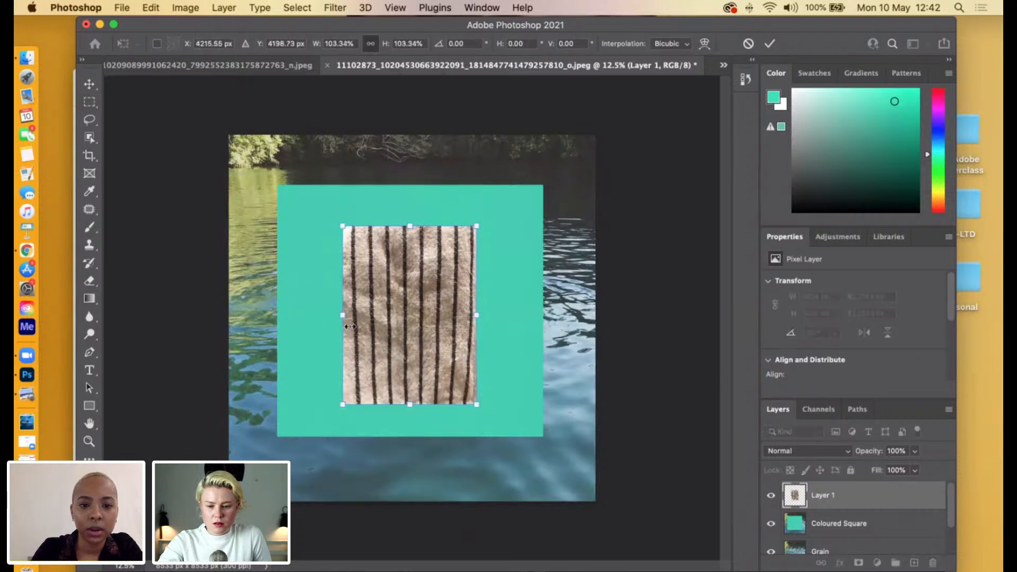
{"action": "mouse_move", "coordinate": [342, 316]}
{"action": "left_mouse_down"}
{"action": "mouse_move", "coordinate": [313, 313]}
{"action": "mouse_move", "coordinate": [358, 313]}
{"action": "left_mouse_up"}
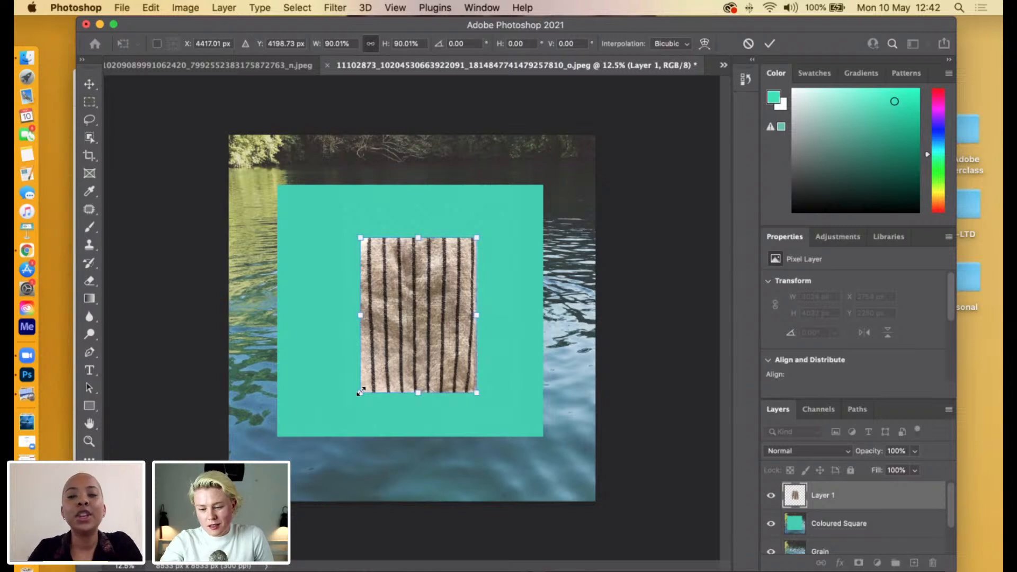
{"action": "left_click_drag", "start_coordinate": [331, 398], "coordinate": [322, 411]}
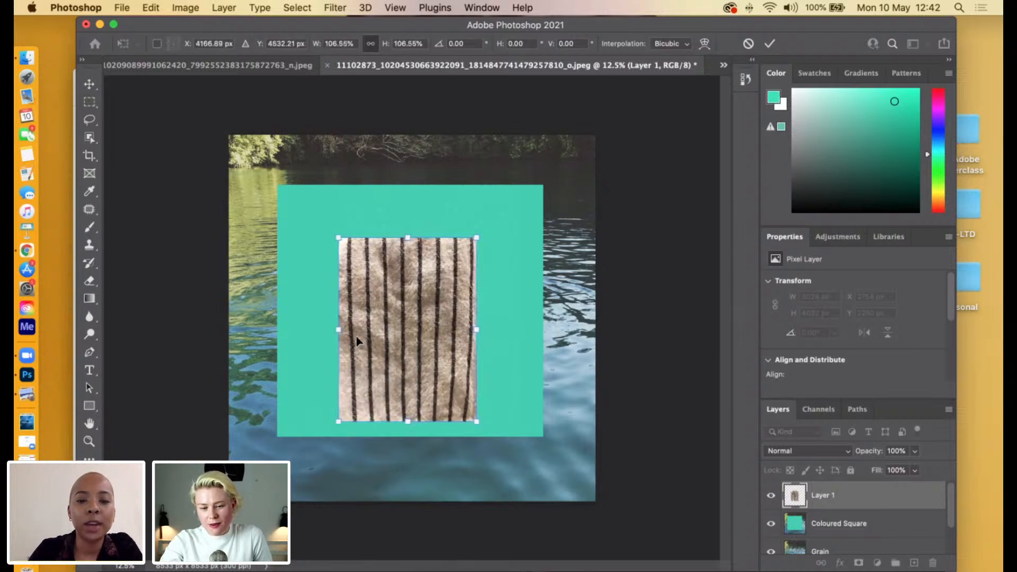
{"action": "left_click_drag", "start_coordinate": [318, 330], "coordinate": [363, 333]}
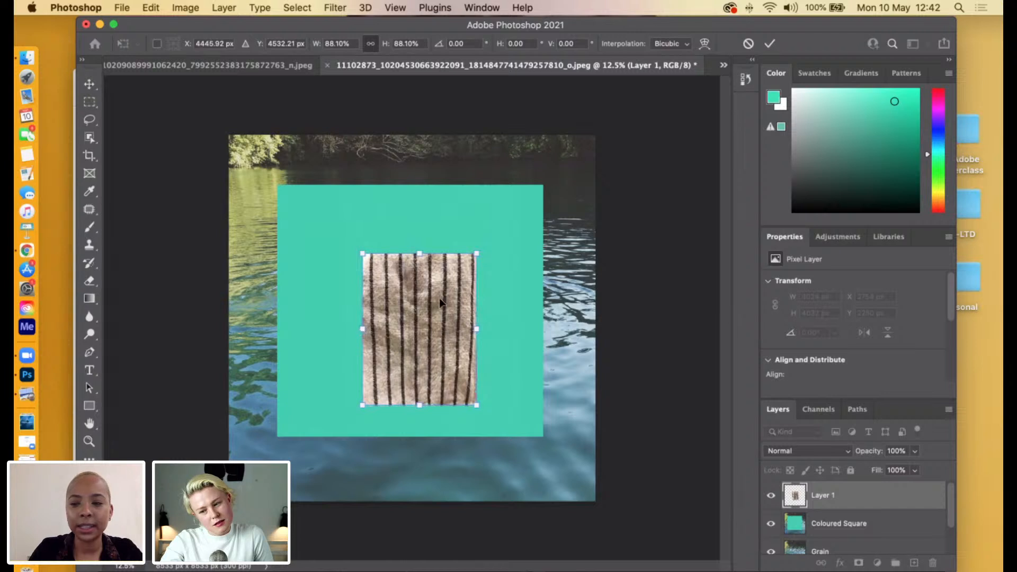
{"action": "left_click_drag", "start_coordinate": [362, 329], "coordinate": [305, 331]}
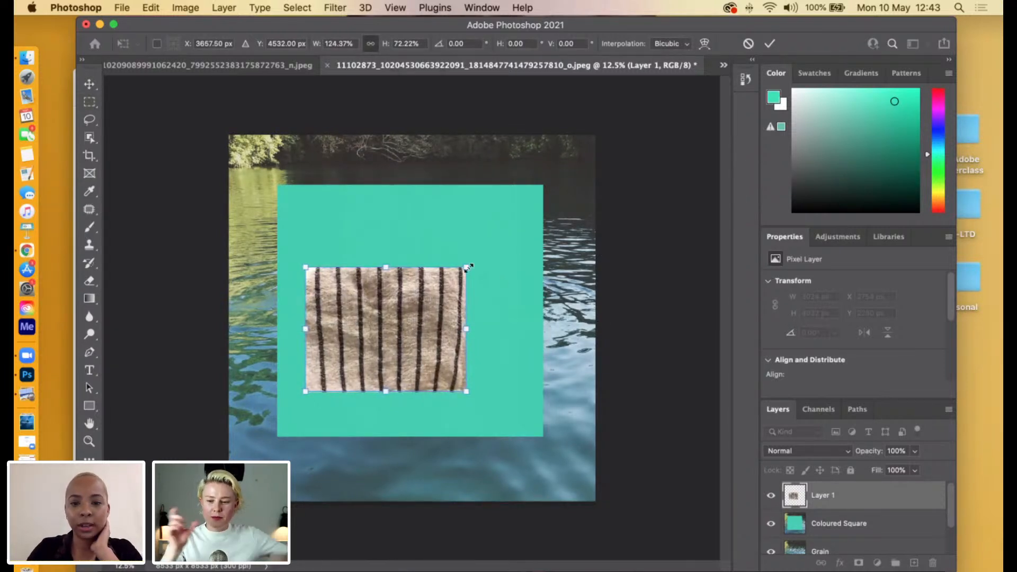
{"action": "left_click_drag", "start_coordinate": [467, 267], "coordinate": [525, 196]}
{"action": "mouse_move", "coordinate": [409, 229]}
{"action": "left_mouse_down"}
{"action": "mouse_move", "coordinate": [408, 201]}
{"action": "mouse_move", "coordinate": [409, 215]}
{"action": "left_mouse_up"}
{"action": "left_click_drag", "start_coordinate": [410, 391], "coordinate": [410, 412]}
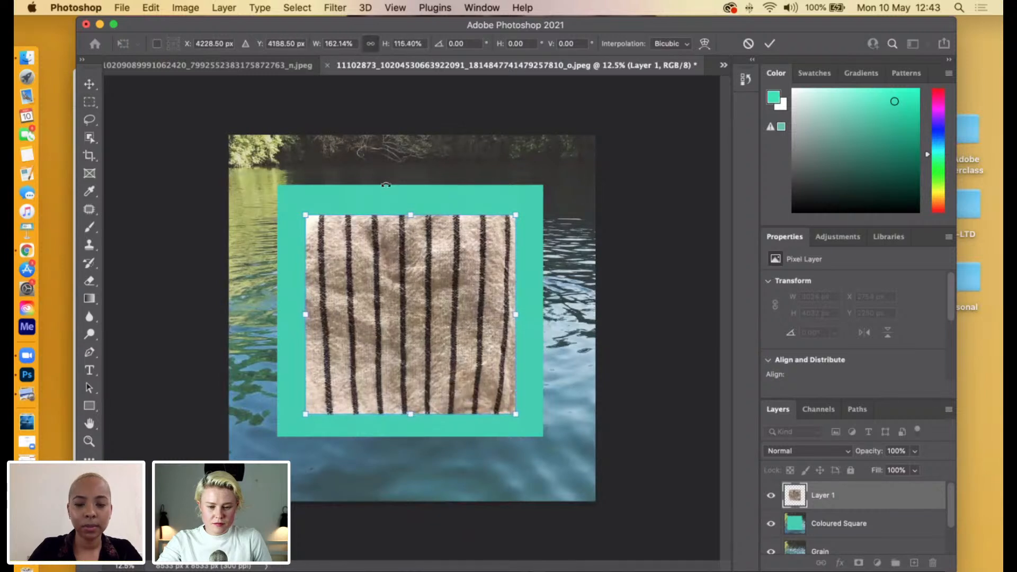
{"action": "left_click_drag", "start_coordinate": [407, 213], "coordinate": [407, 209]}
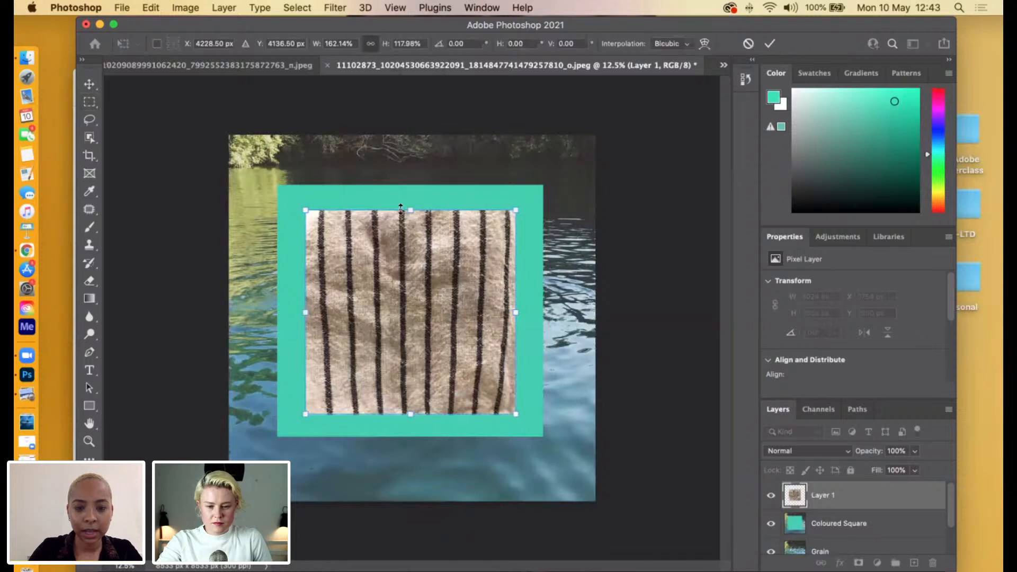
{"action": "key", "text": "Return"}
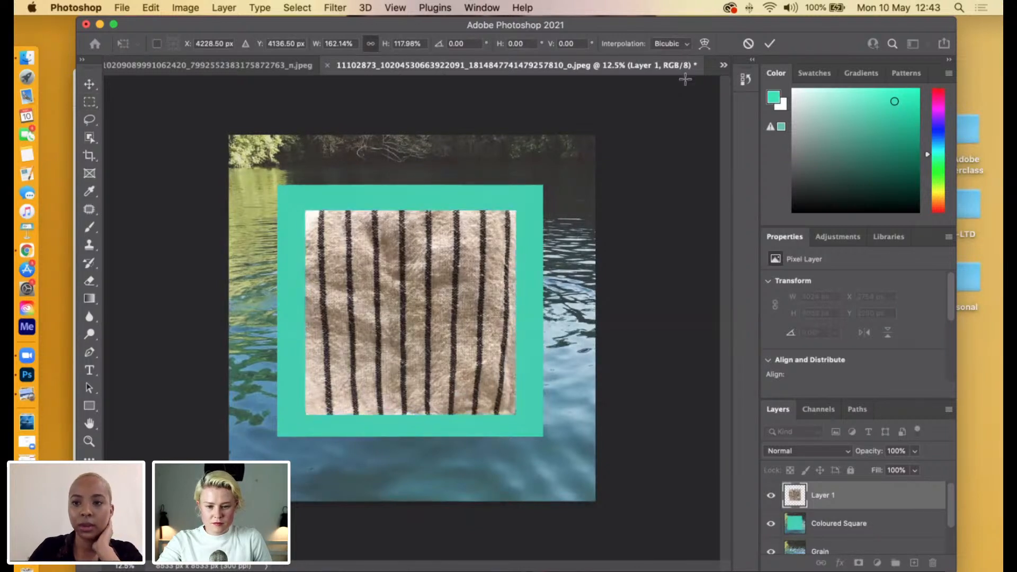
Open the blending options of the striped fabric layer and briefly test Pattern Overlay and Bevel & Emboss on it.
{"action": "right_click", "coordinate": [855, 494]}
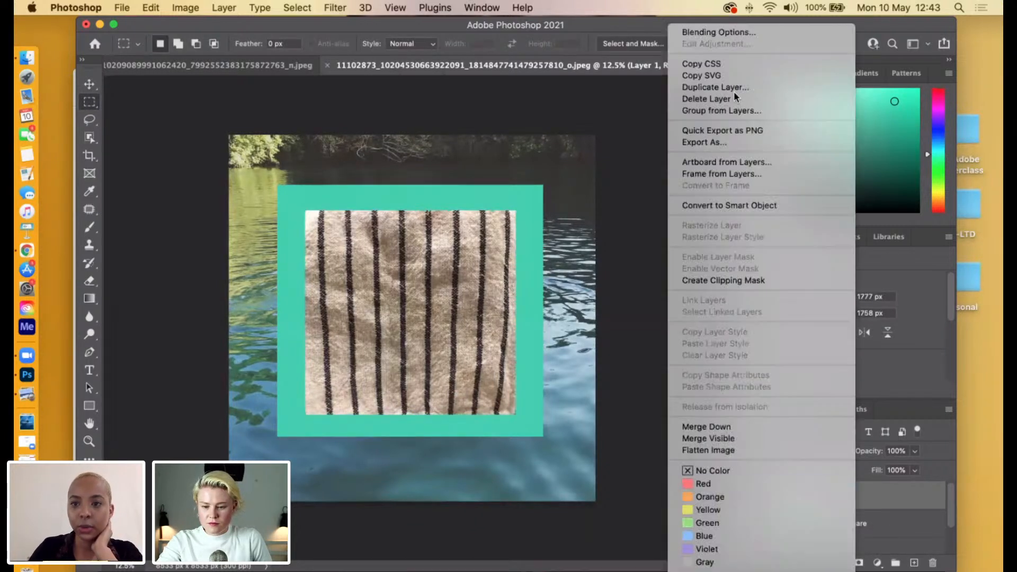
{"action": "left_click", "coordinate": [752, 33]}
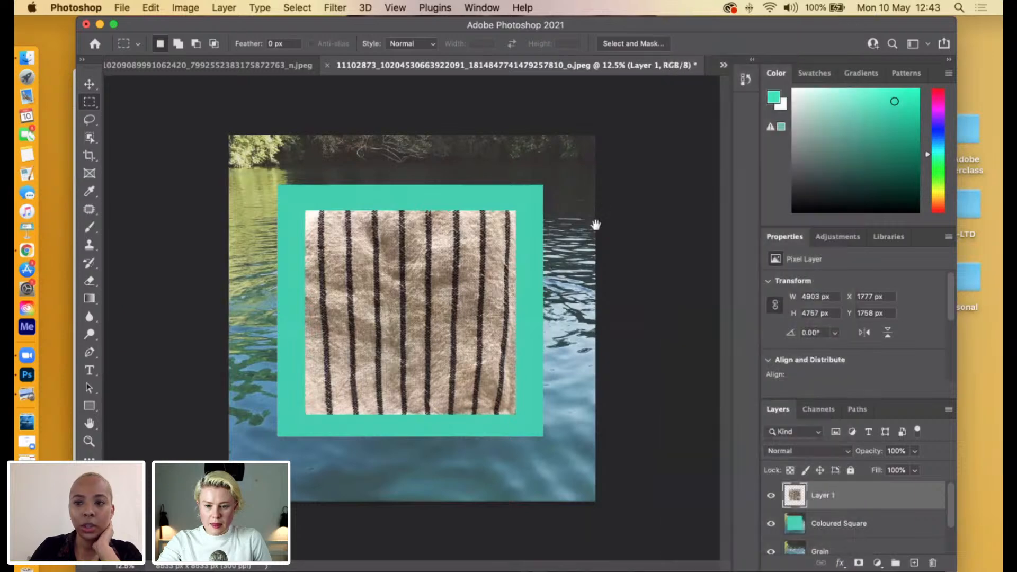
{"action": "left_click_drag", "start_coordinate": [547, 213], "coordinate": [877, 185]}
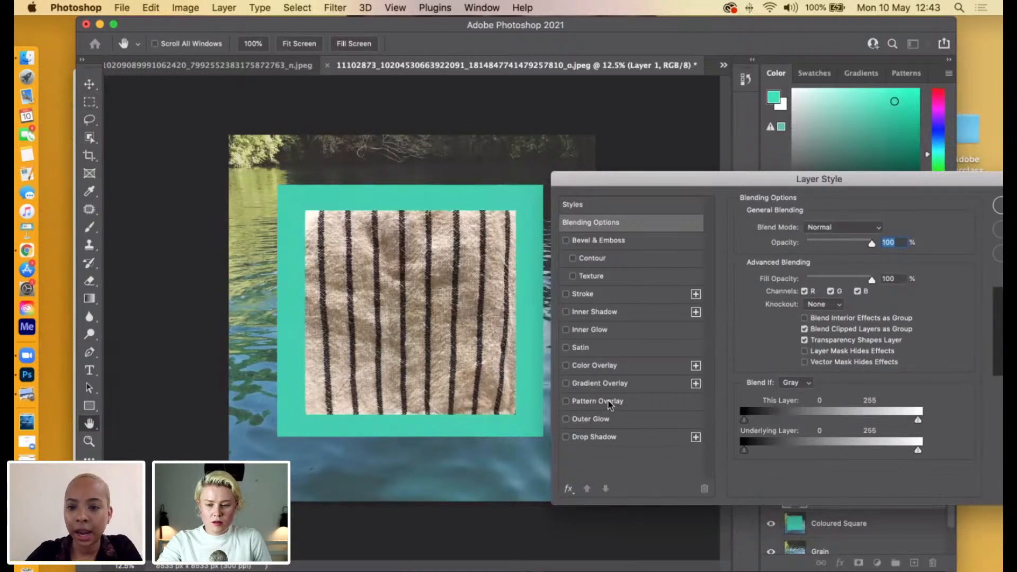
{"action": "left_click", "coordinate": [565, 404]}
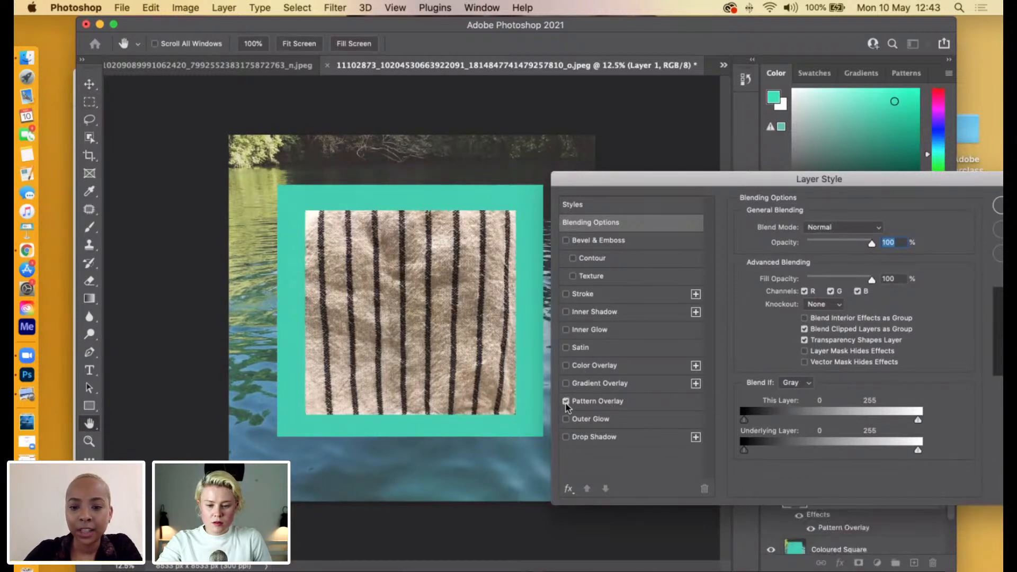
{"action": "left_click", "coordinate": [566, 404]}
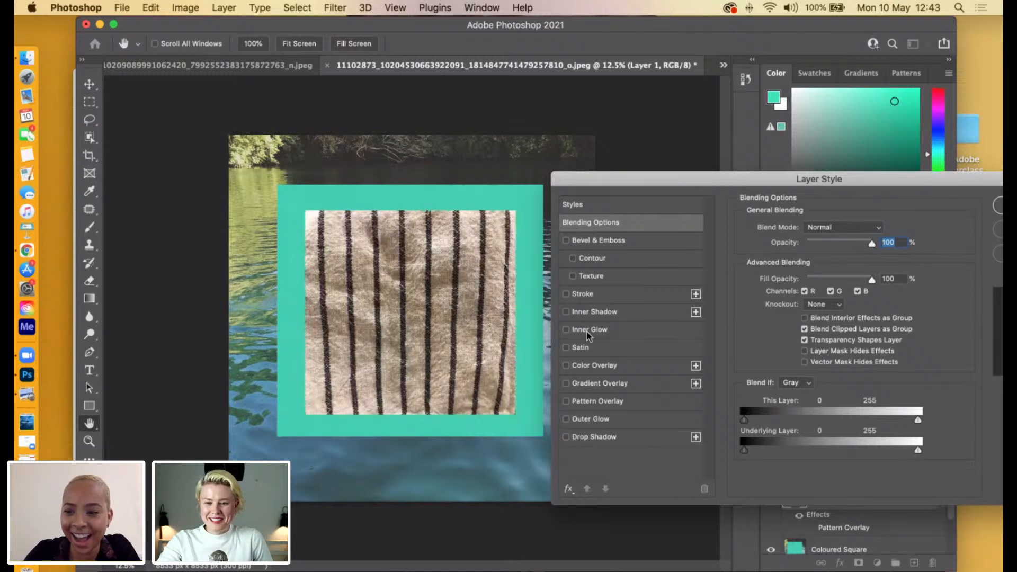
{"action": "left_click_drag", "start_coordinate": [706, 177], "coordinate": [449, 262]}
{"action": "left_click_drag", "start_coordinate": [585, 261], "coordinate": [943, 191]}
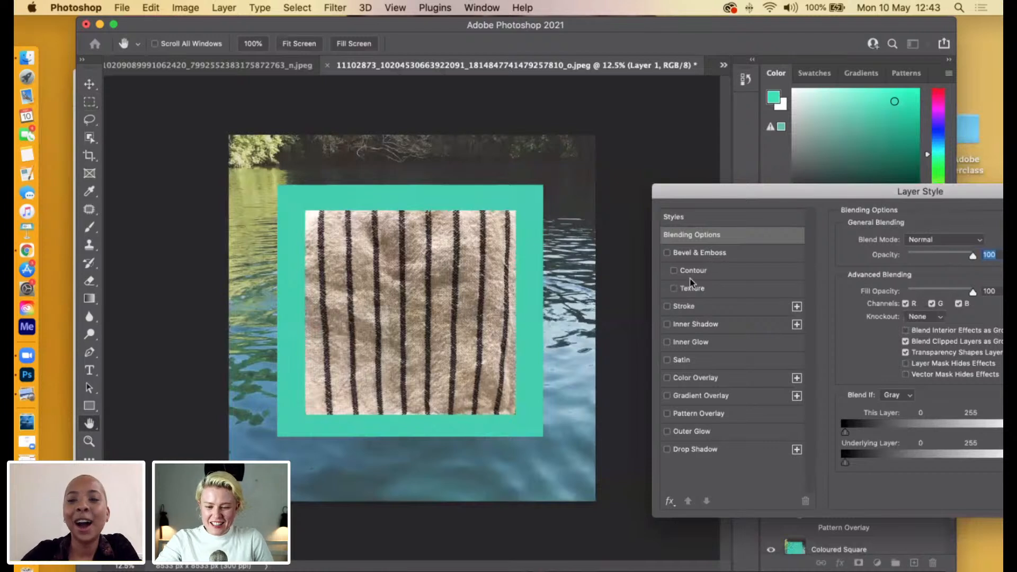
{"action": "left_click", "coordinate": [668, 253]}
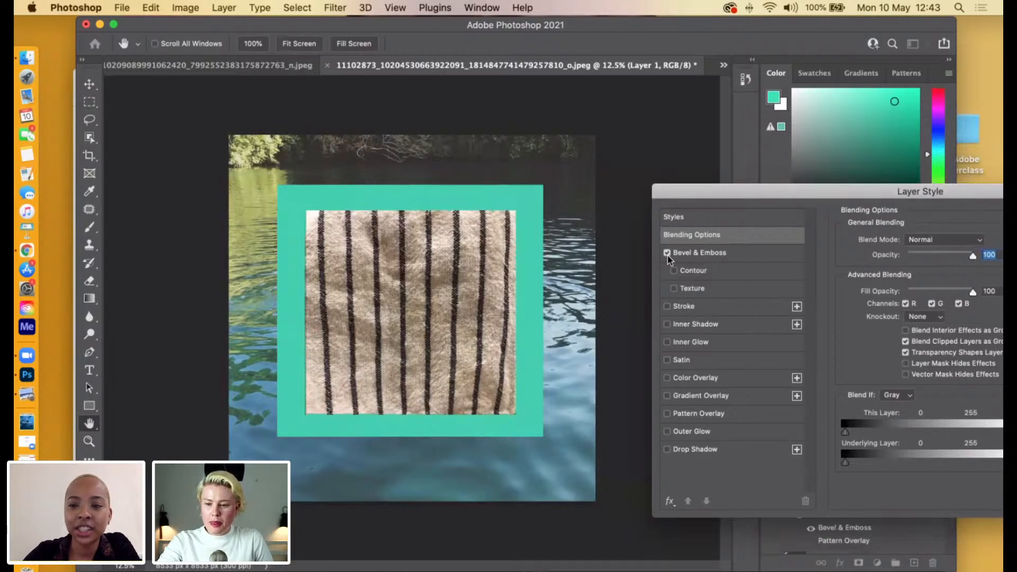
{"action": "left_click", "coordinate": [668, 253]}
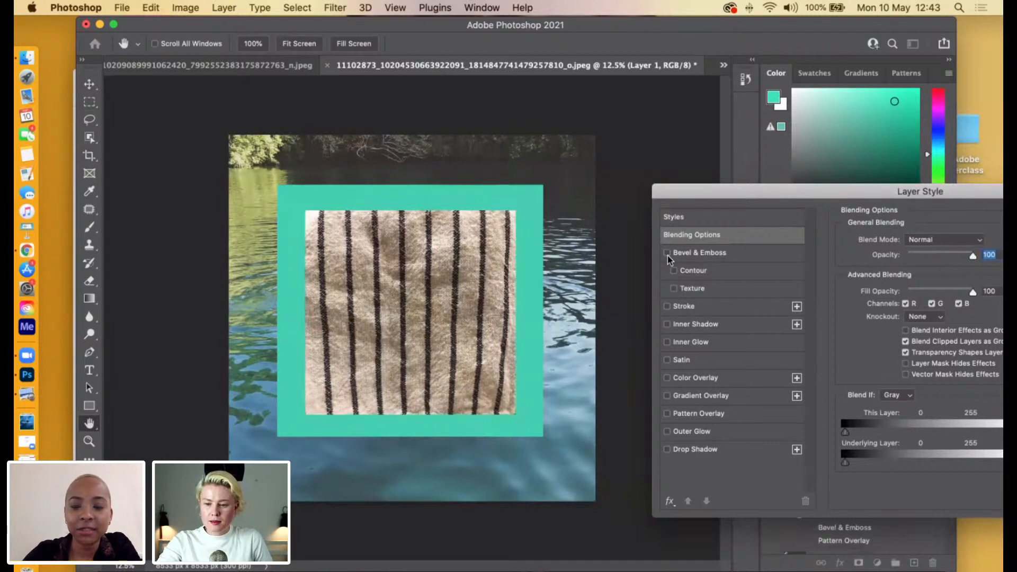
Try a black inside stroke on the striped fabric layer with a size of 229 px.
{"action": "left_click", "coordinate": [666, 307]}
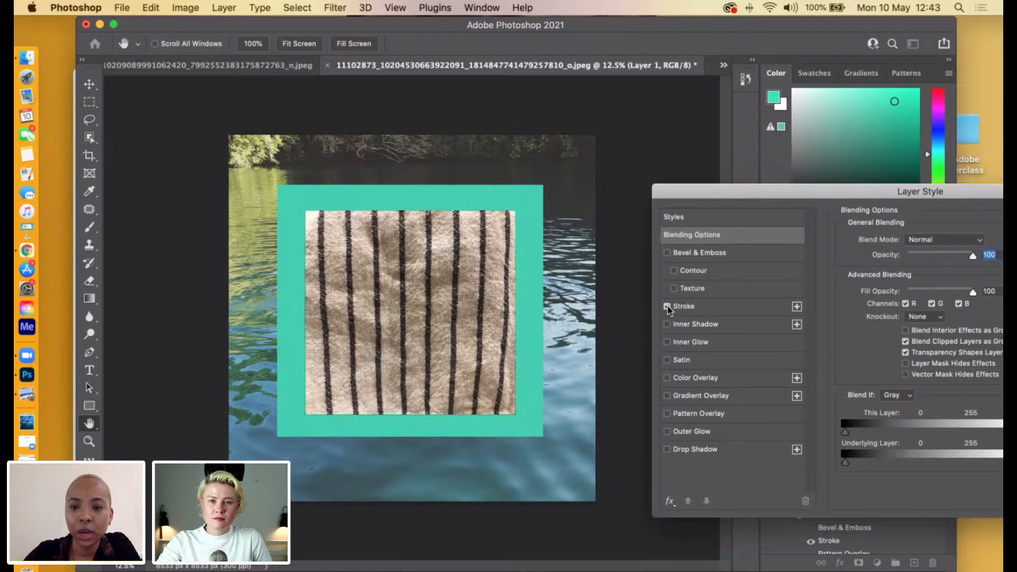
{"action": "left_click_drag", "start_coordinate": [752, 197], "coordinate": [629, 211]}
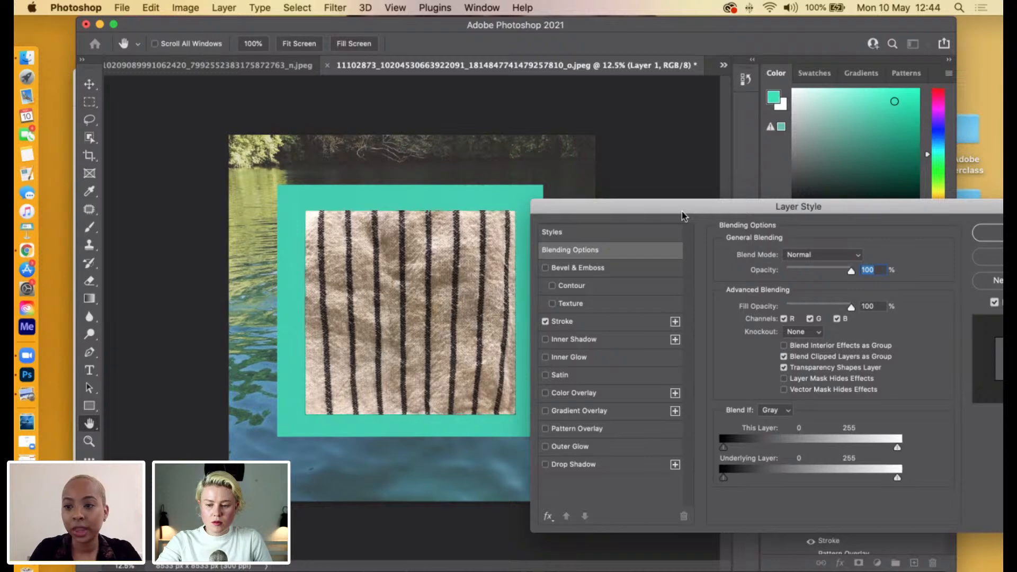
{"action": "mouse_move", "coordinate": [724, 201]}
{"action": "left_mouse_down"}
{"action": "mouse_move", "coordinate": [613, 214]}
{"action": "mouse_move", "coordinate": [682, 206]}
{"action": "mouse_move", "coordinate": [629, 262]}
{"action": "left_mouse_up"}
{"action": "left_click", "coordinate": [543, 328]}
{"action": "left_click_drag", "start_coordinate": [603, 295], "coordinate": [563, 244]}
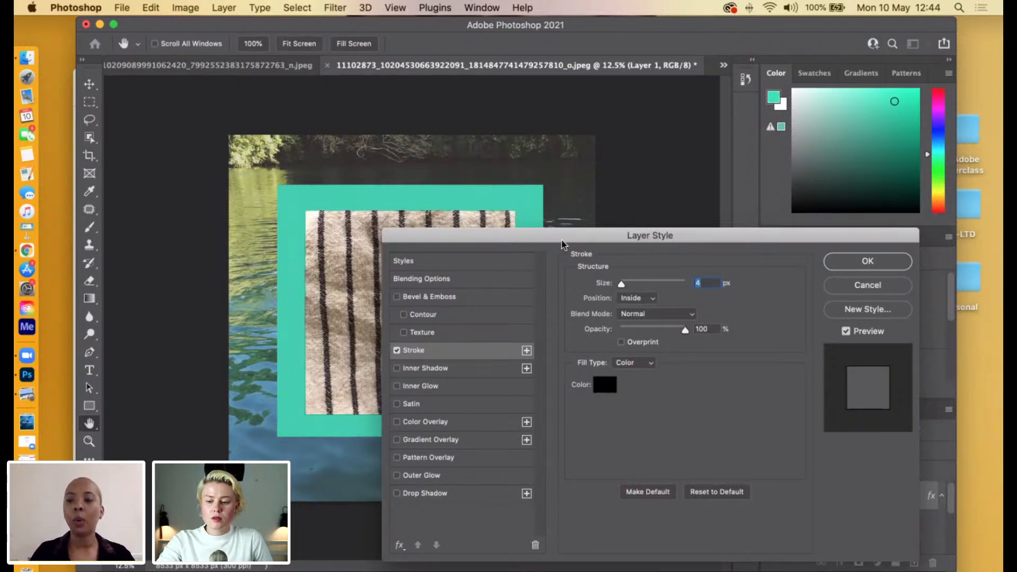
{"action": "left_click_drag", "start_coordinate": [561, 240], "coordinate": [807, 227]}
{"action": "left_click", "coordinate": [749, 272]}
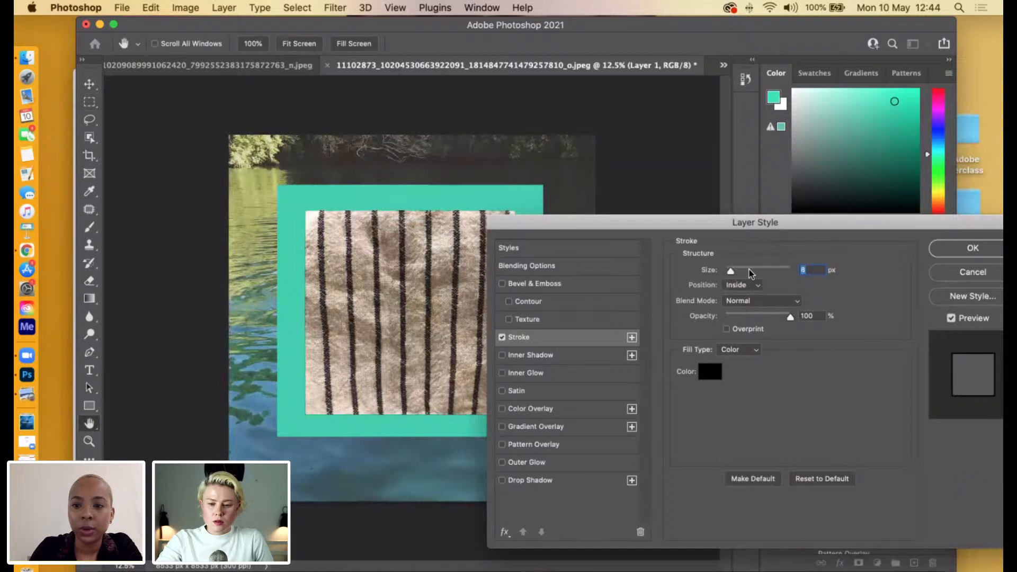
{"action": "left_click", "coordinate": [750, 271]}
{"action": "left_click_drag", "start_coordinate": [760, 275], "coordinate": [787, 273]}
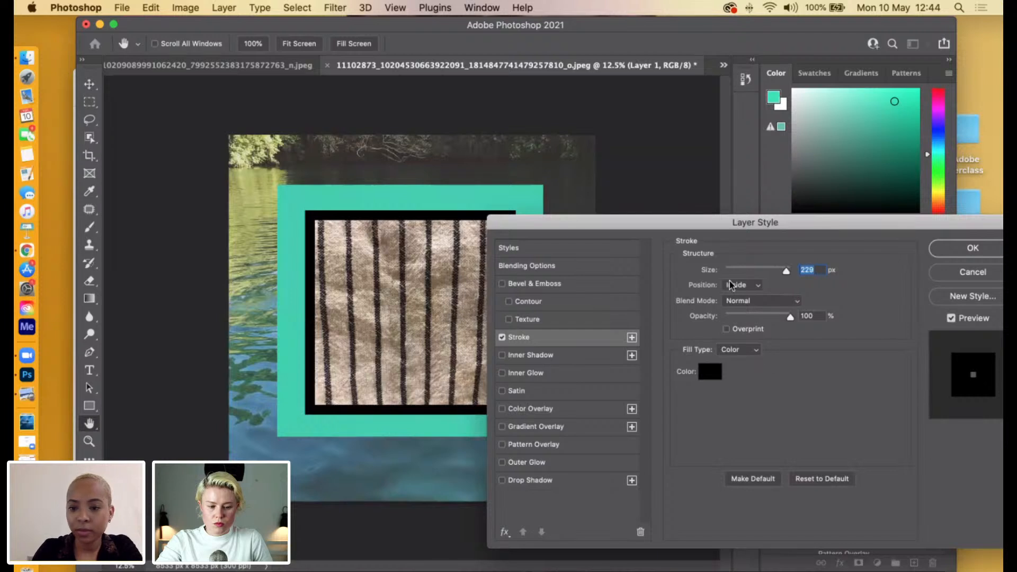
Check the stroke's colour and try positioning the stroke outside the fabric's edge.
{"action": "left_click_drag", "start_coordinate": [858, 221], "coordinate": [869, 175]}
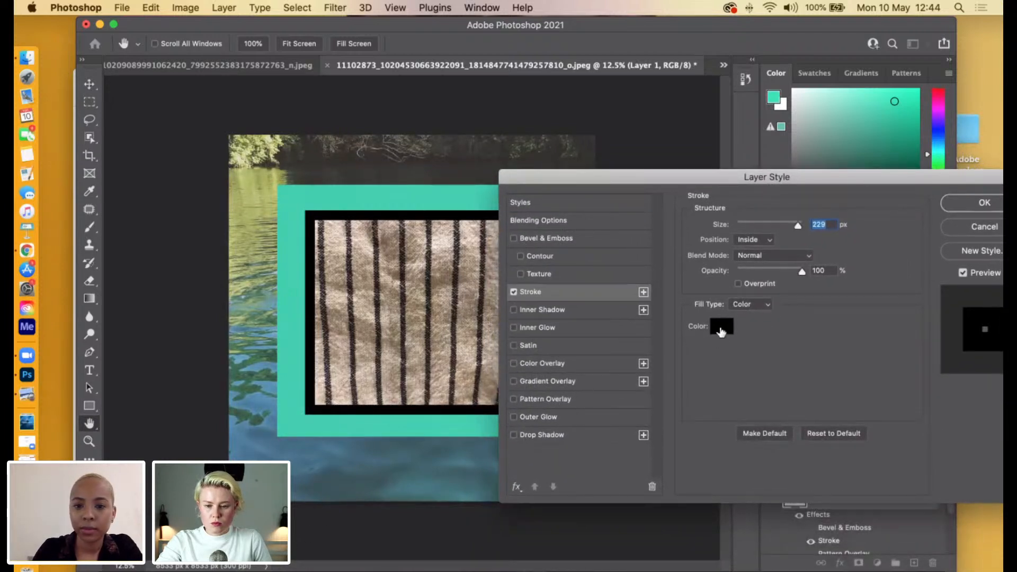
{"action": "left_click", "coordinate": [720, 326]}
{"action": "left_click", "coordinate": [662, 237]}
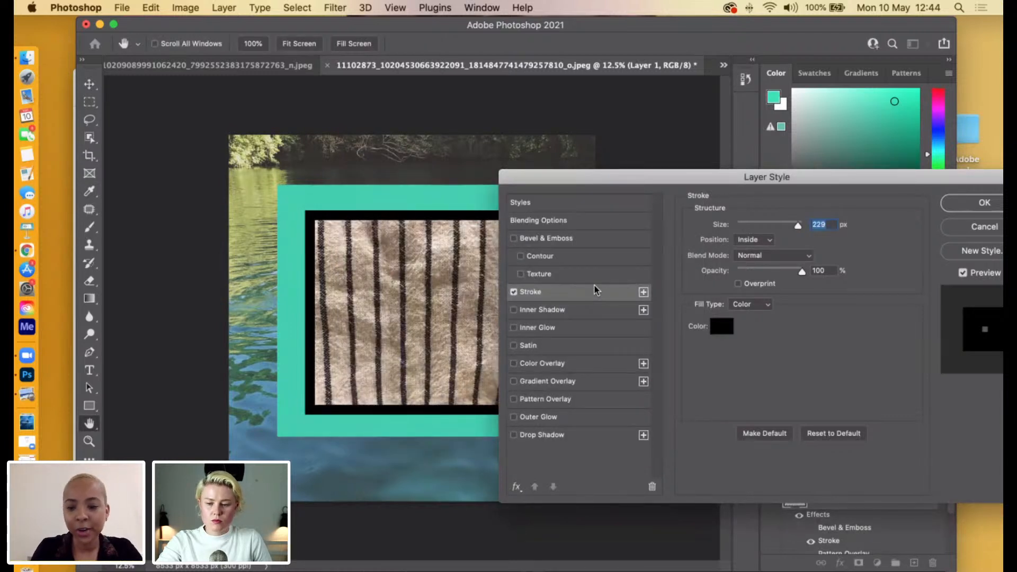
{"action": "left_click_drag", "start_coordinate": [850, 180], "coordinate": [828, 180]}
{"action": "left_click", "coordinate": [746, 239]}
{"action": "left_click", "coordinate": [739, 231]}
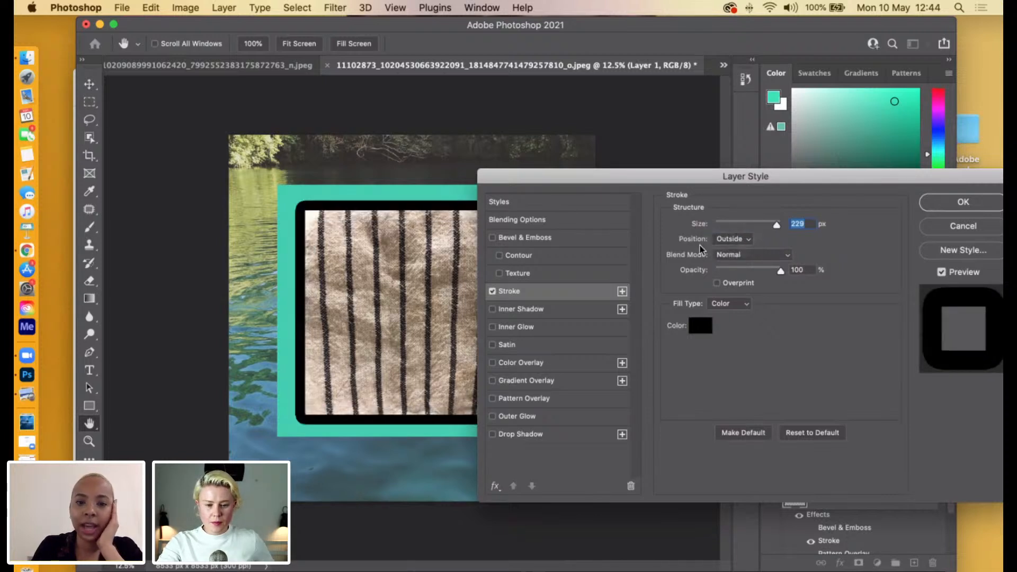
Set the stroke position back to Inside with a size of 169 px, and switch the stroke off.
{"action": "left_click", "coordinate": [744, 239]}
{"action": "left_click", "coordinate": [743, 248]}
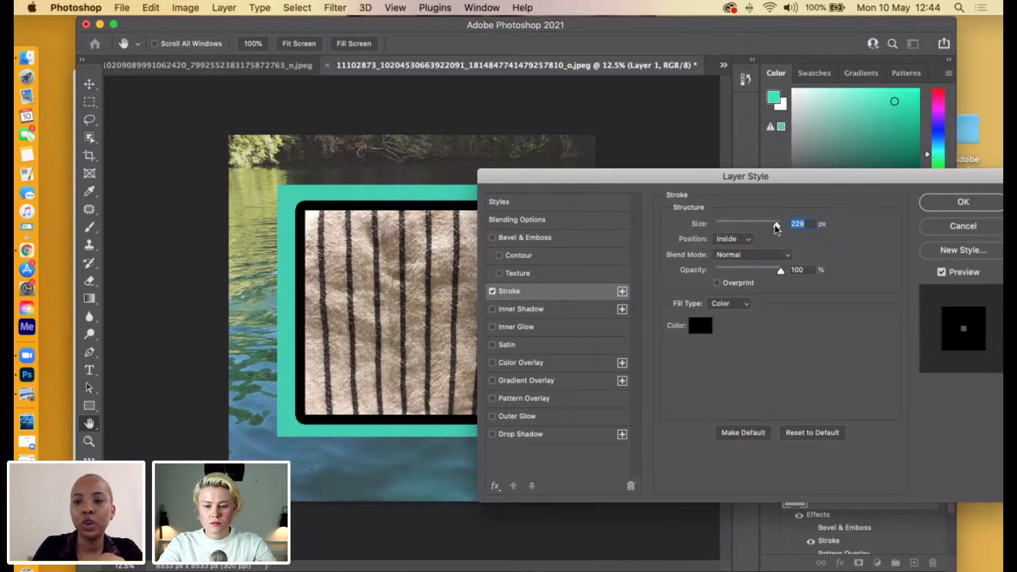
{"action": "left_click_drag", "start_coordinate": [743, 226], "coordinate": [752, 226]}
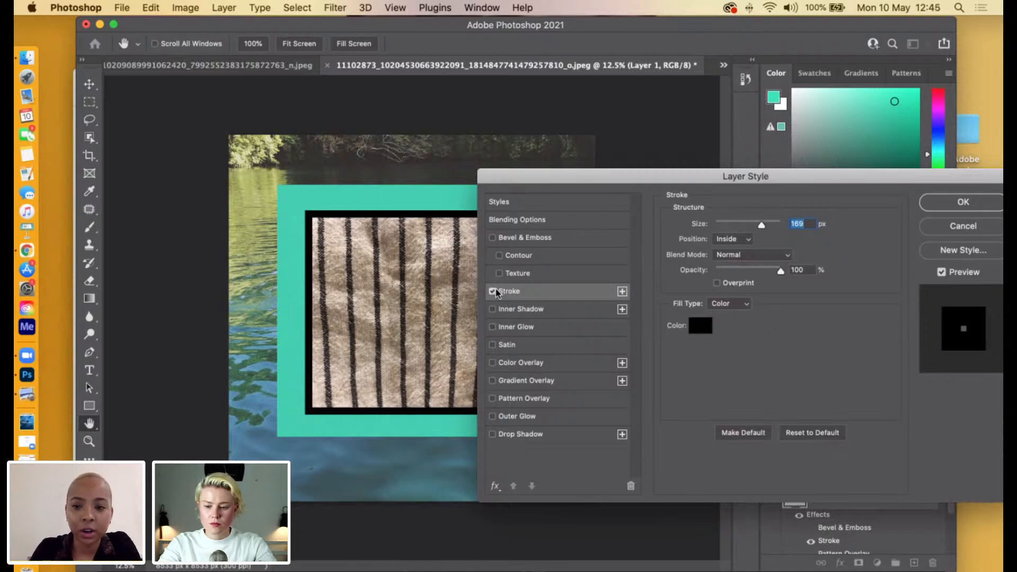
{"action": "left_click", "coordinate": [493, 291]}
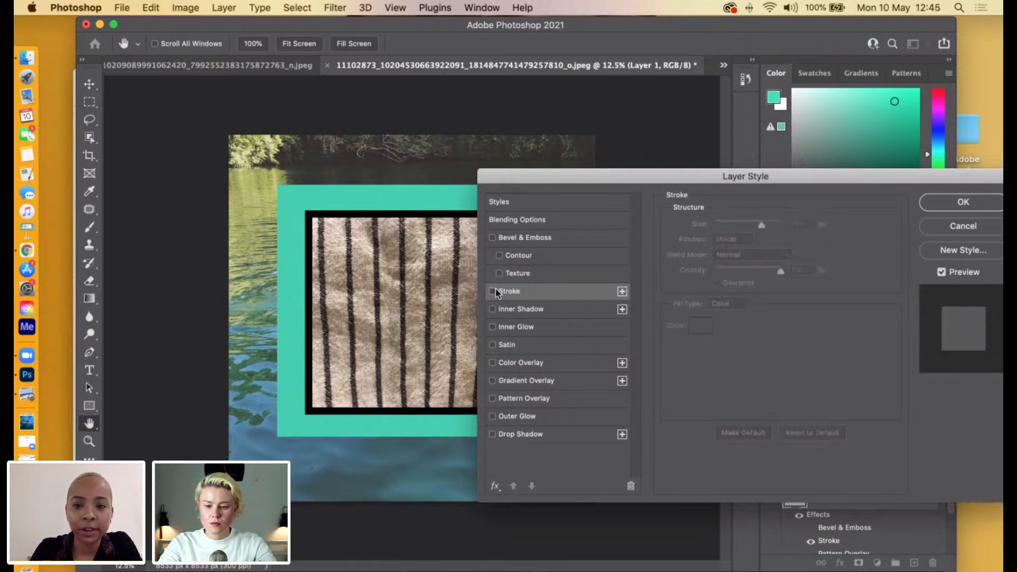
Try a Pattern Overlay on the fabric, checking the available pattern groups and their options, and turn the overlay off.
{"action": "left_click", "coordinate": [492, 398]}
{"action": "left_click", "coordinate": [512, 399]}
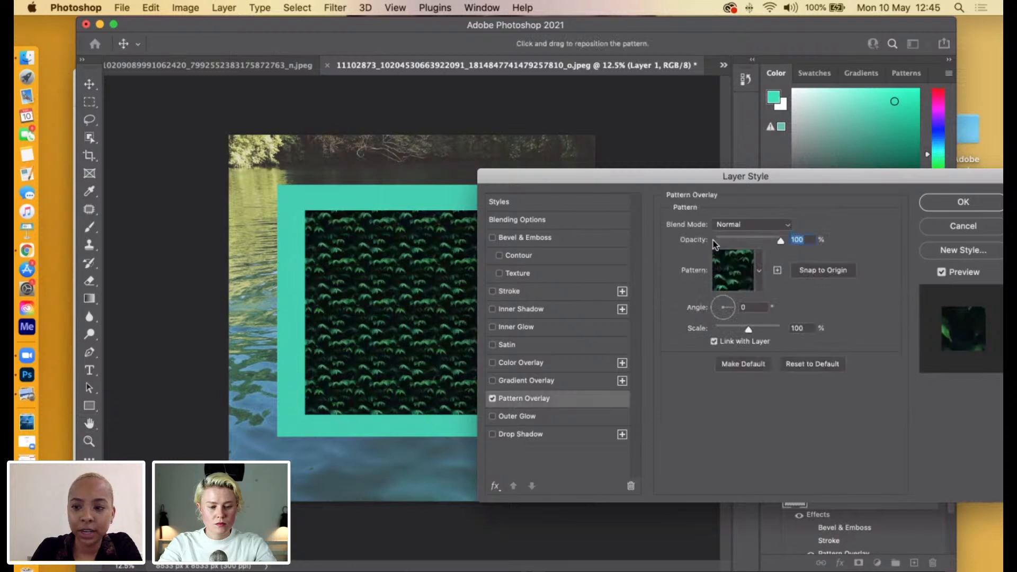
{"action": "left_click", "coordinate": [744, 271]}
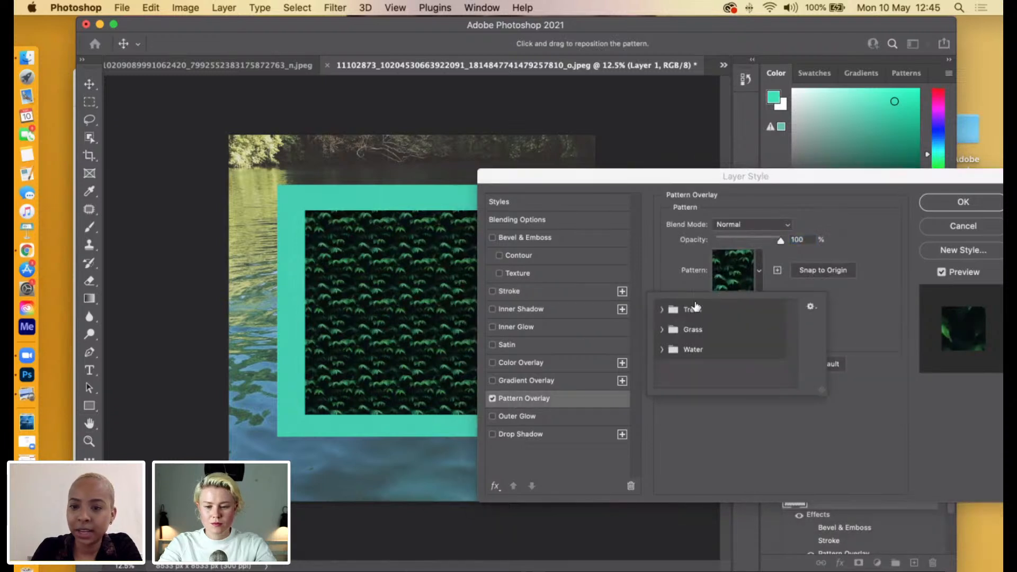
{"action": "left_click", "coordinate": [841, 232]}
{"action": "left_click", "coordinate": [741, 275]}
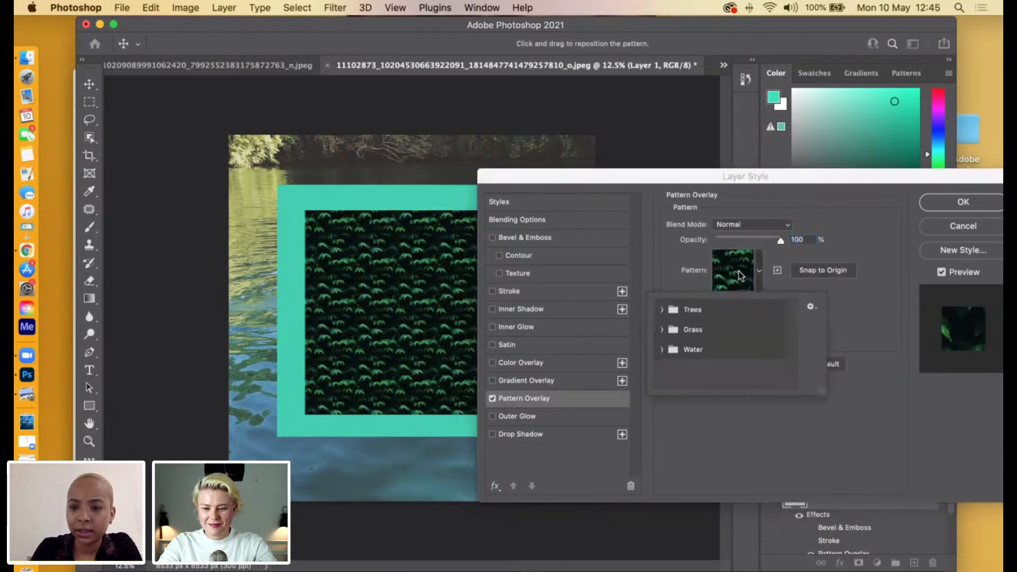
{"action": "left_click", "coordinate": [811, 306]}
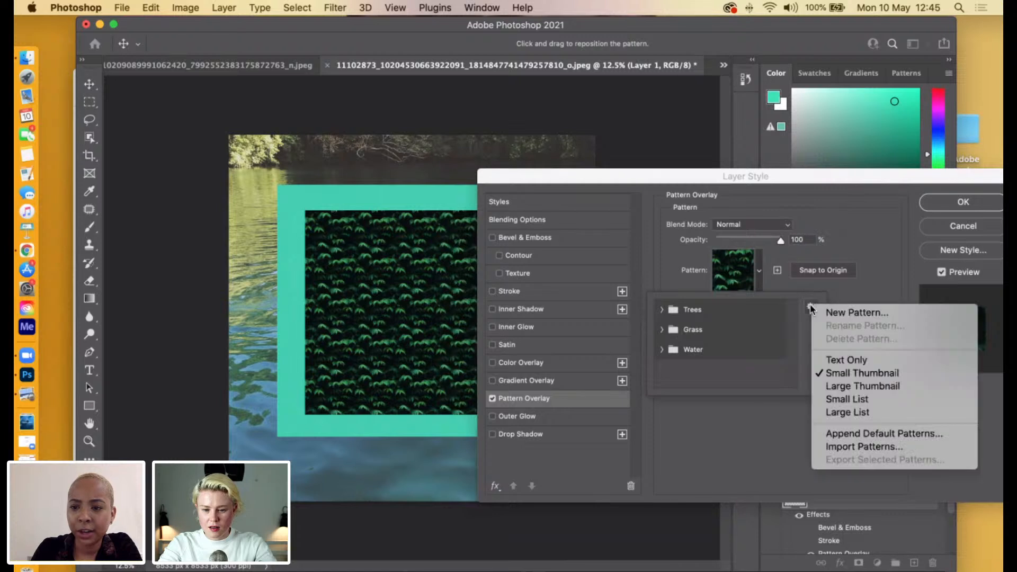
{"action": "left_click", "coordinate": [878, 265]}
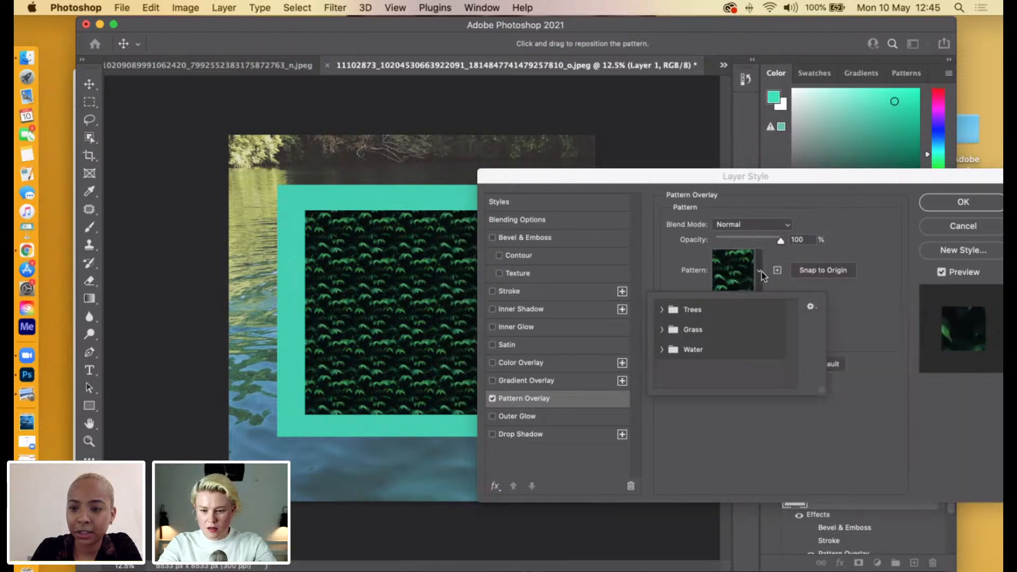
{"action": "left_click", "coordinate": [764, 272]}
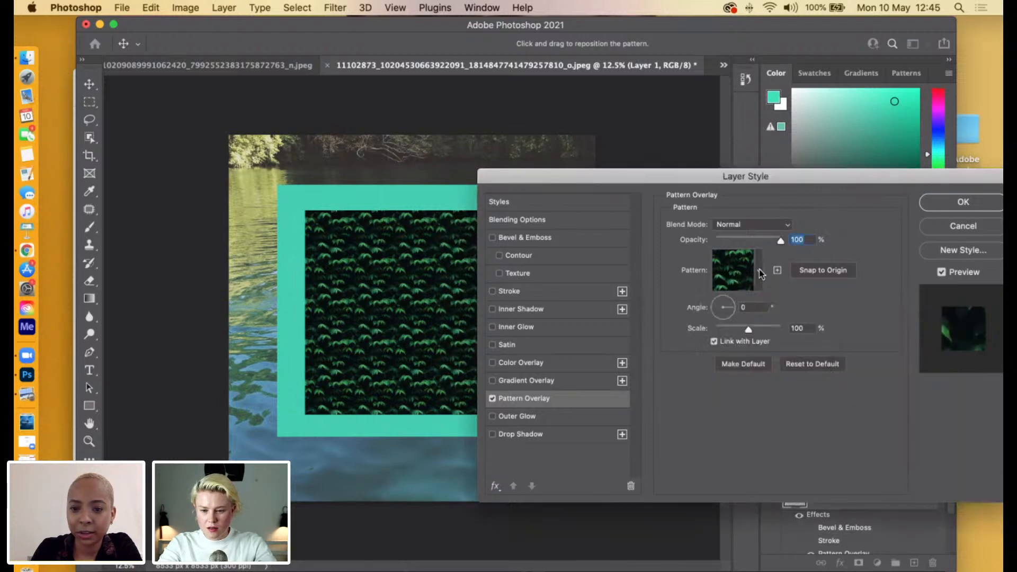
{"action": "left_click", "coordinate": [492, 398]}
Try a Gradient Overlay on the fabric, look at the gradient presets without changing them, and turn the overlay off.
{"action": "left_click", "coordinate": [492, 380]}
{"action": "left_click", "coordinate": [524, 380]}
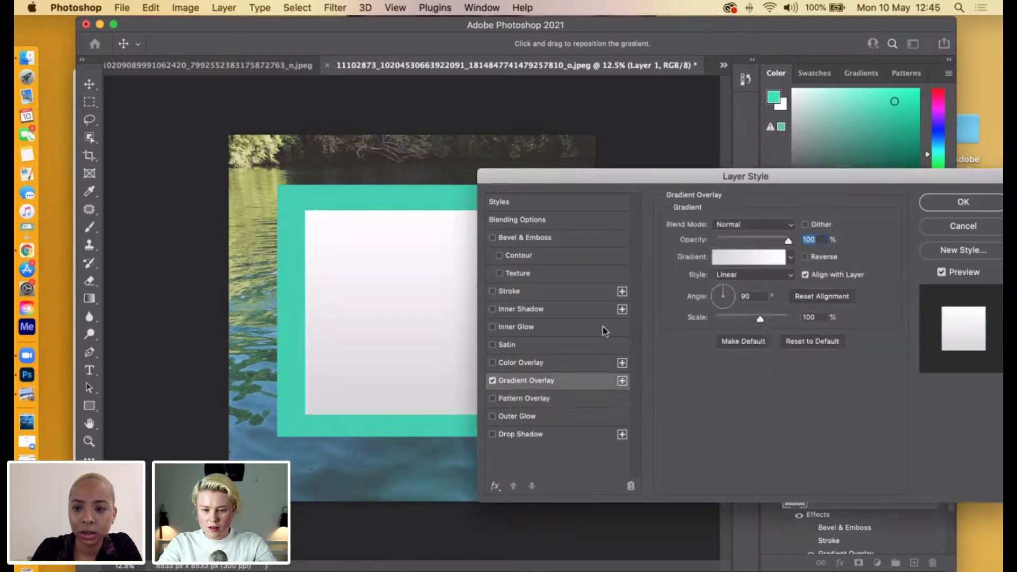
{"action": "left_click", "coordinate": [764, 258]}
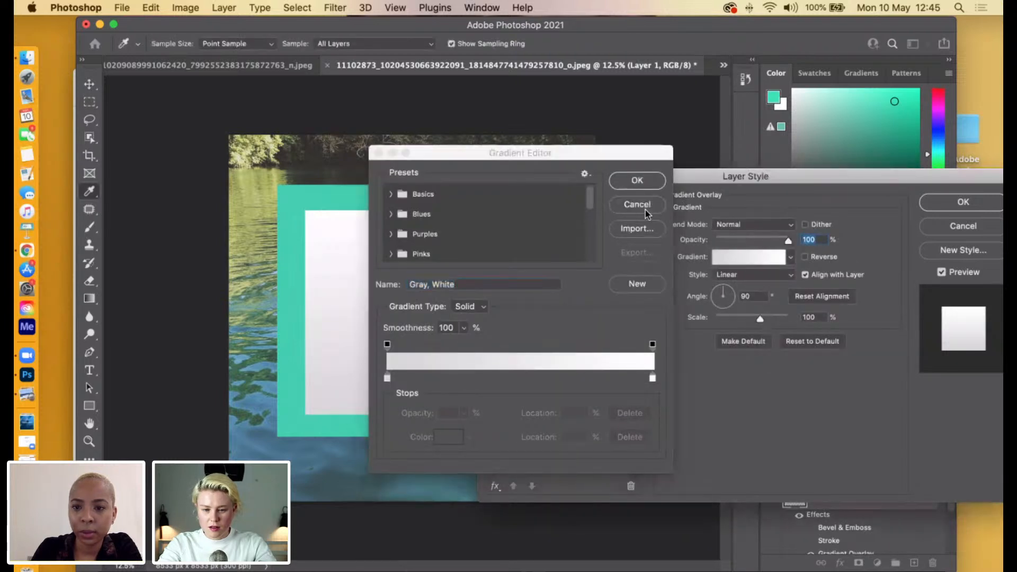
{"action": "left_click", "coordinate": [639, 206]}
{"action": "left_click", "coordinate": [513, 398]}
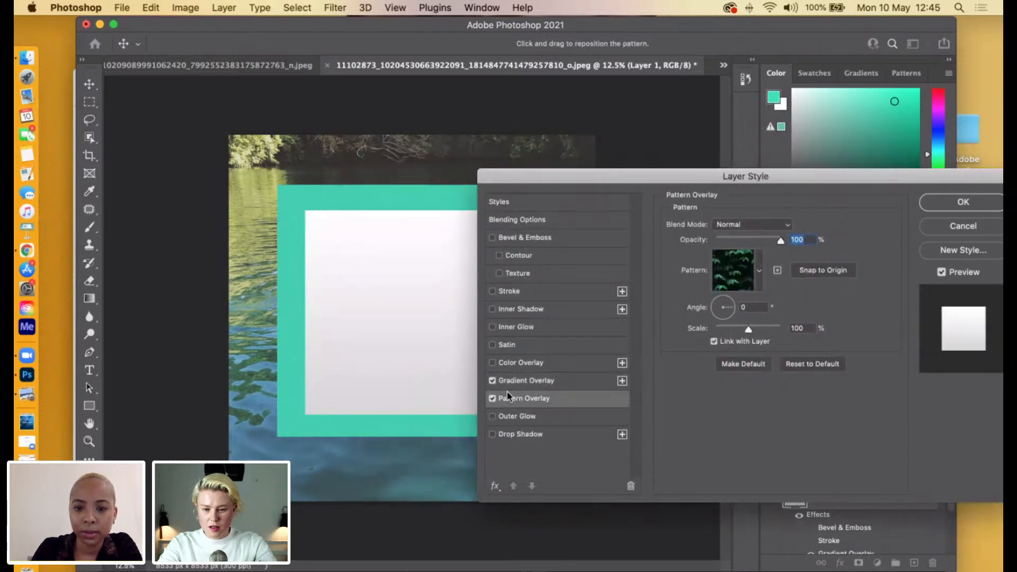
{"action": "left_click", "coordinate": [492, 398]}
{"action": "left_click", "coordinate": [493, 381]}
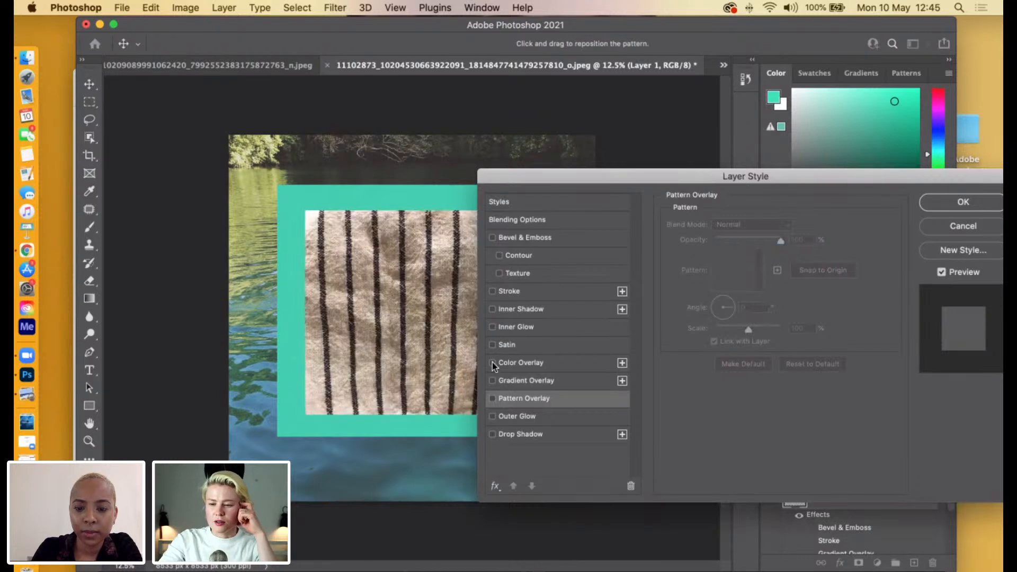
Turn the fabric layer's Pattern Overlay back on and check the Trees, Grass and Water pattern groups.
{"action": "left_click", "coordinate": [492, 398]}
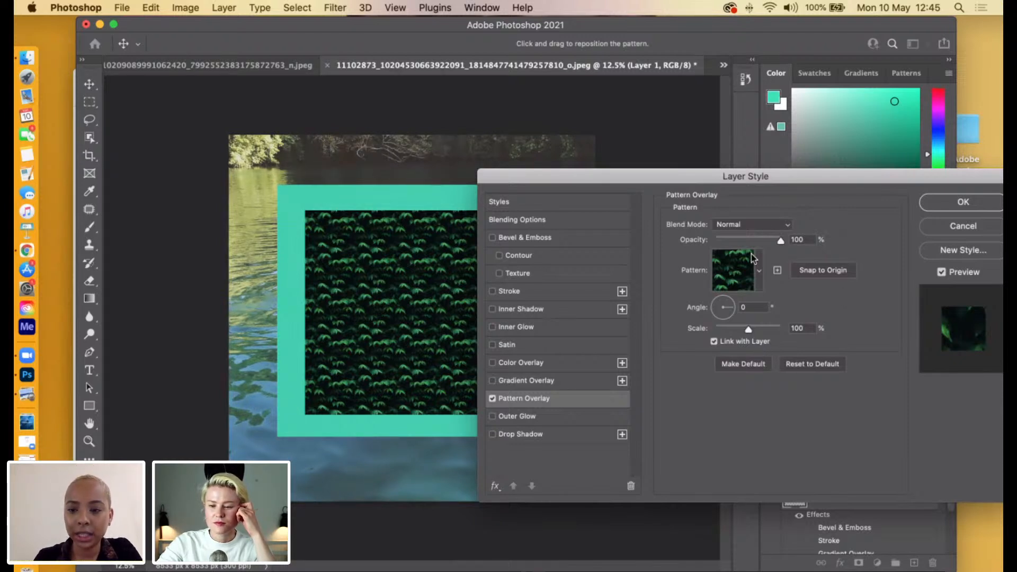
{"action": "left_click", "coordinate": [760, 273]}
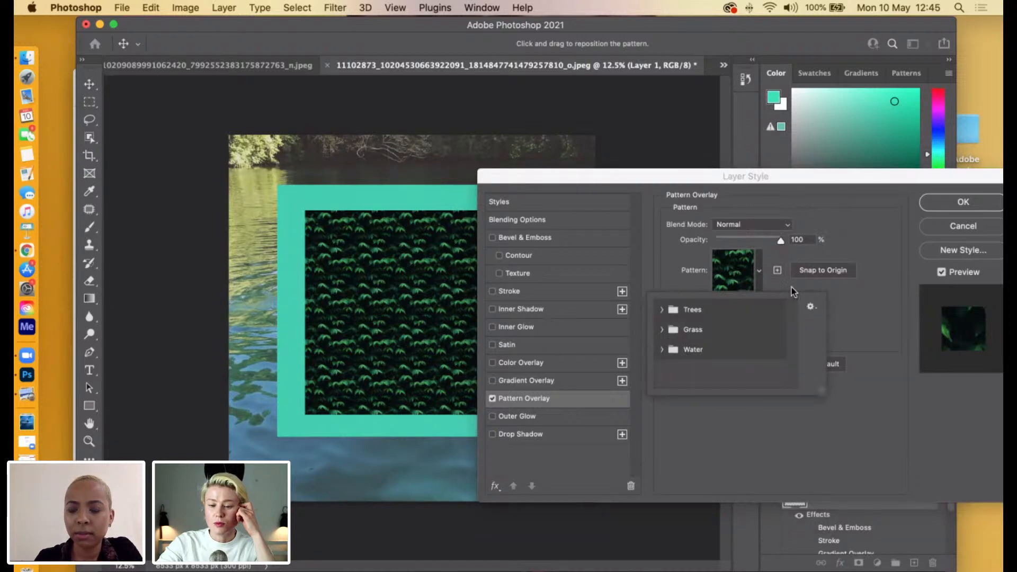
{"action": "left_click", "coordinate": [760, 272]}
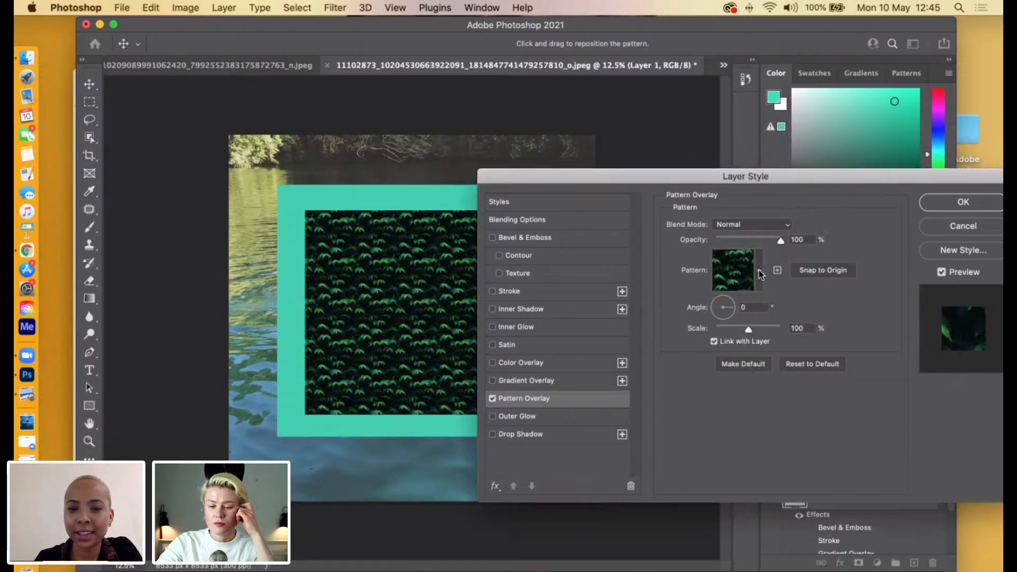
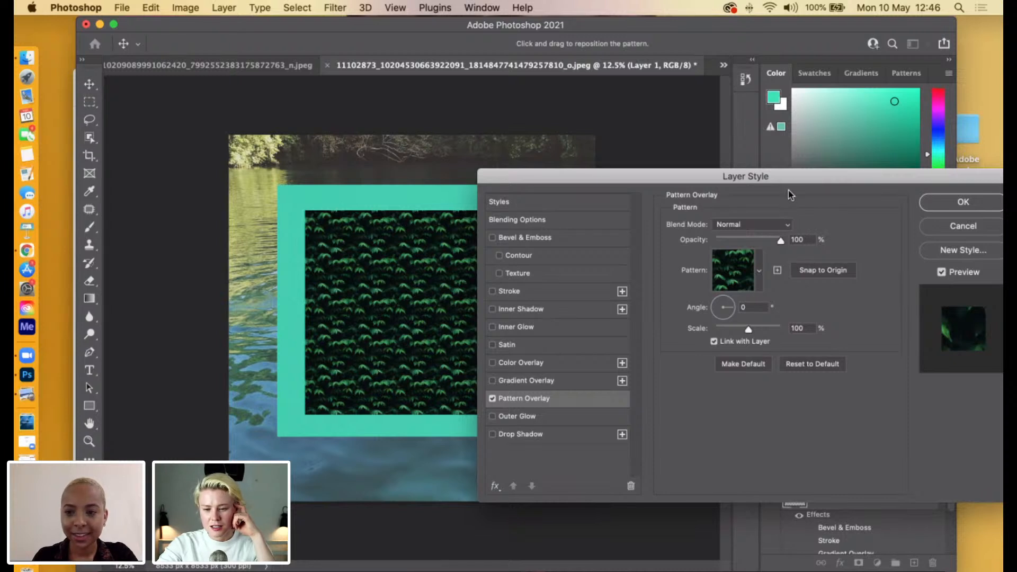
Append the default patterns to the Pattern Overlay presets and look through the extended preset groups.
{"action": "left_click_drag", "start_coordinate": [819, 181], "coordinate": [805, 180]}
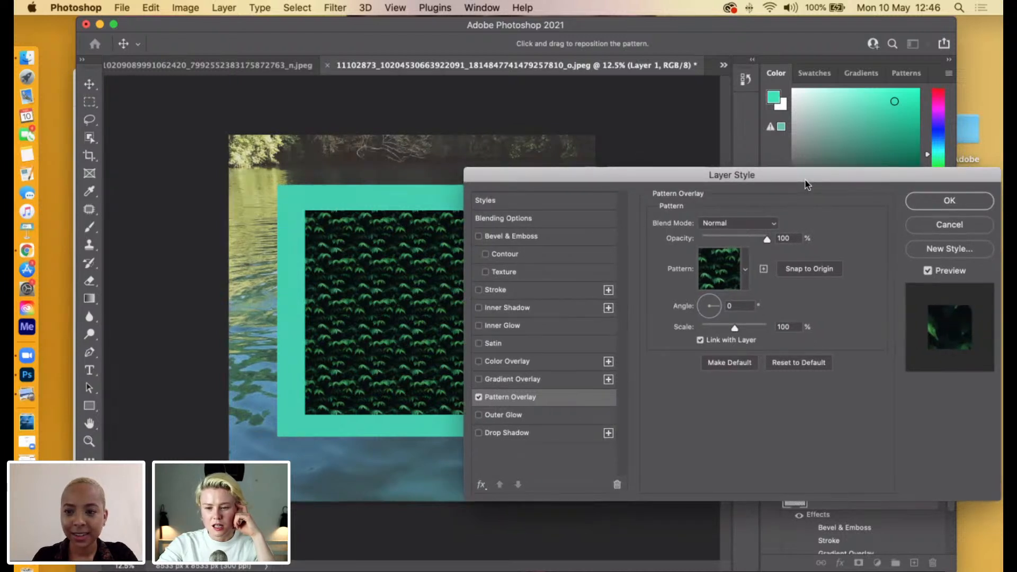
{"action": "left_click", "coordinate": [744, 269]}
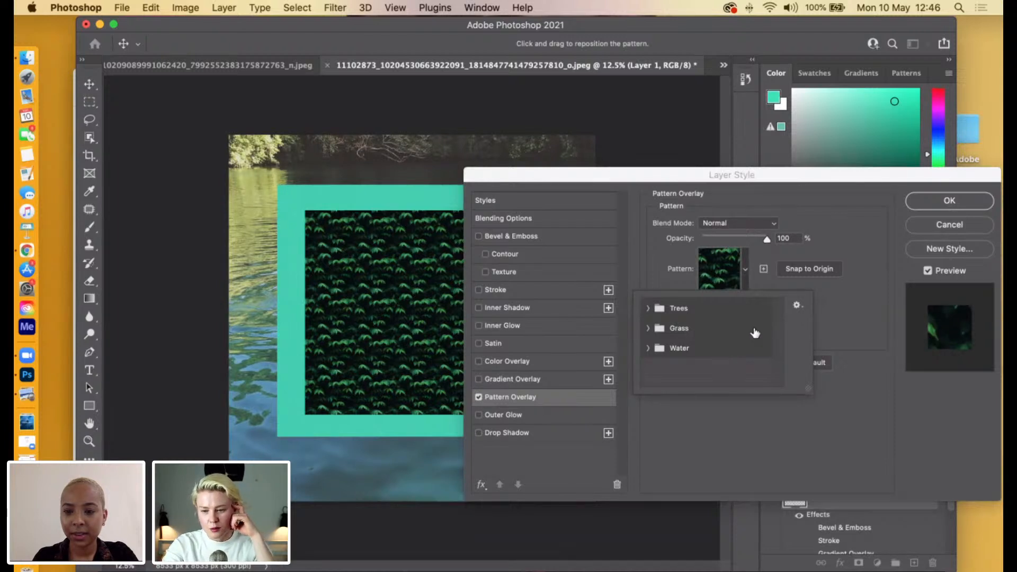
{"action": "left_click", "coordinate": [797, 305]}
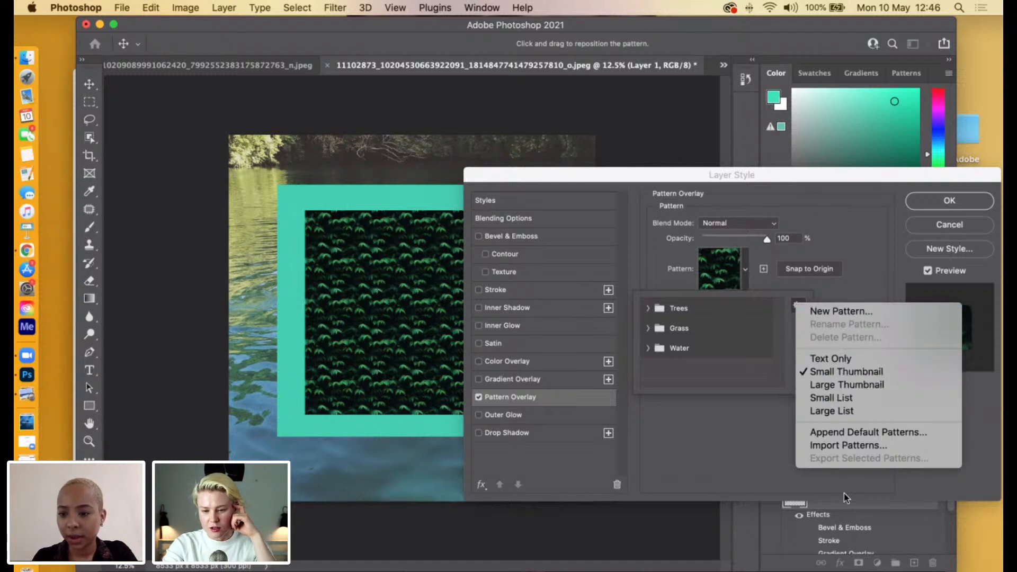
{"action": "left_click", "coordinate": [849, 434]}
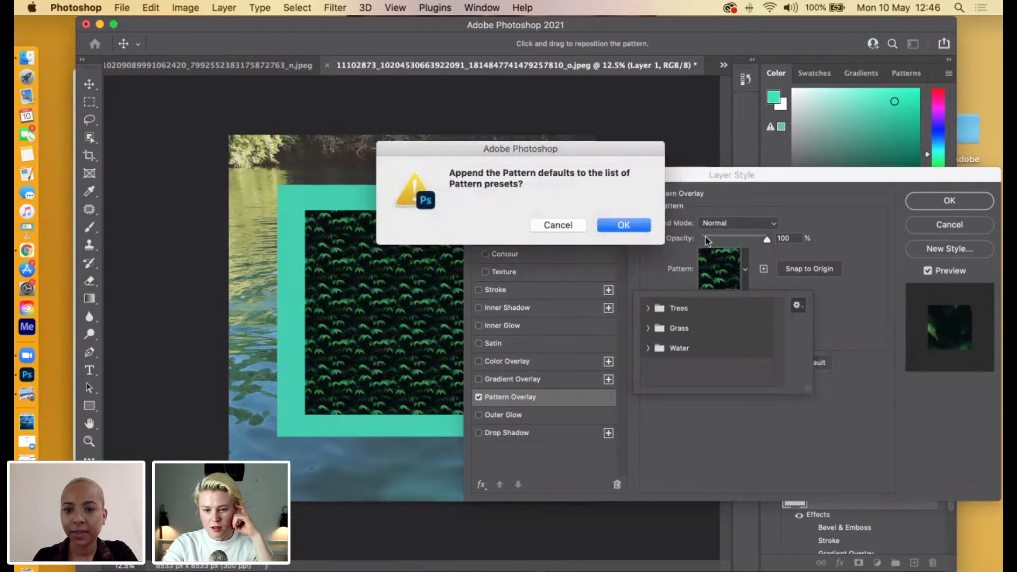
{"action": "left_click", "coordinate": [619, 225]}
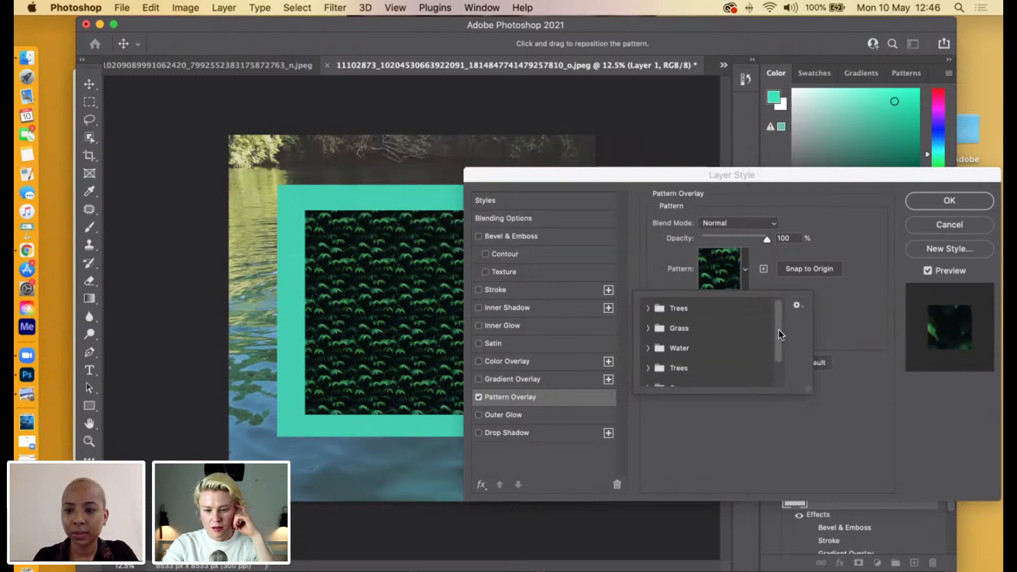
{"action": "scroll", "coordinate": [778, 371], "scroll_direction": "down", "scroll_amount": 2}
{"action": "scroll", "coordinate": [779, 318], "scroll_direction": "up", "scroll_amount": 2}
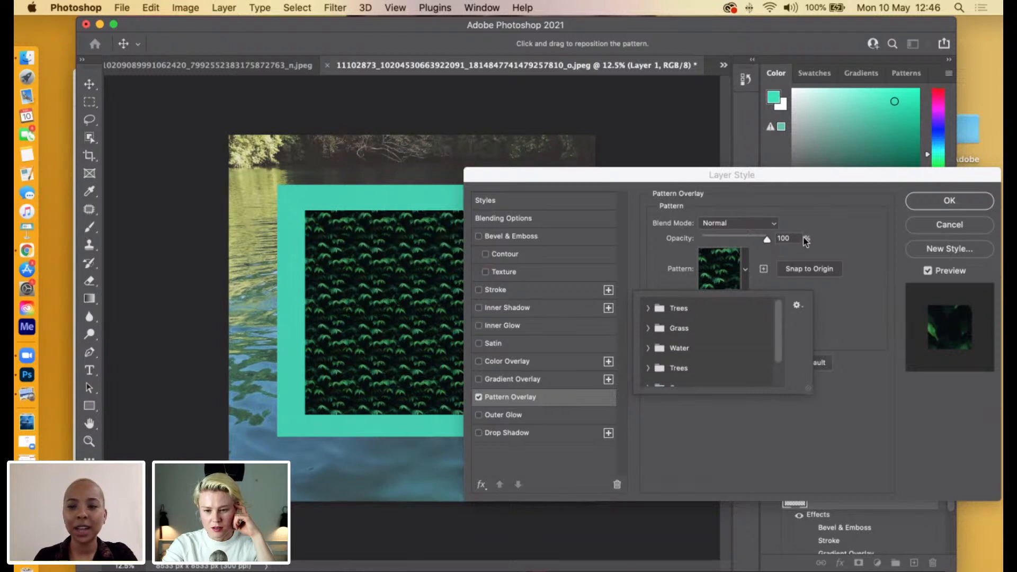
{"action": "left_click", "coordinate": [834, 236]}
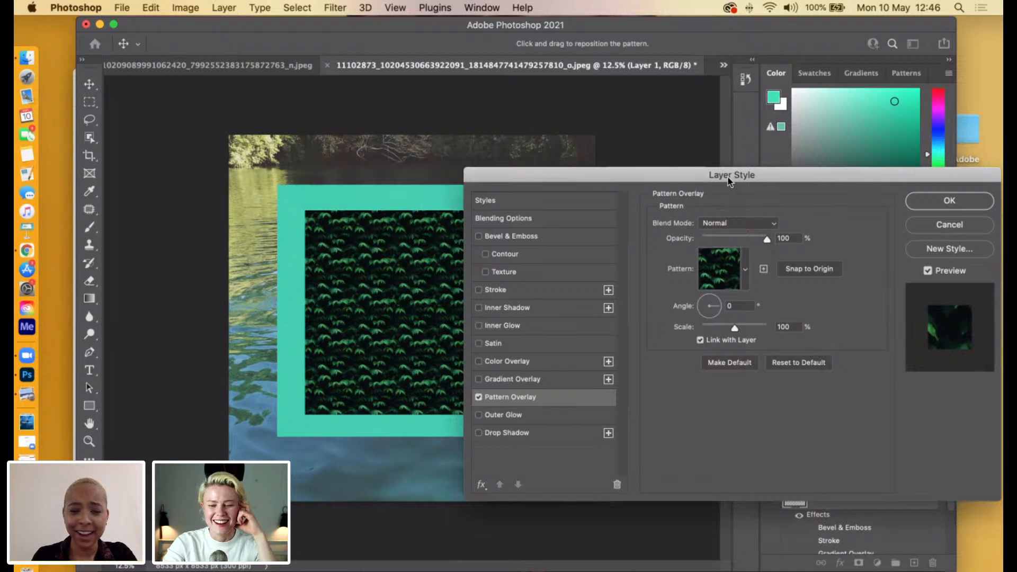
Turn on the fabric layer's Color Overlay and set its opacity to 34%.
{"action": "left_click_drag", "start_coordinate": [736, 176], "coordinate": [788, 187]}
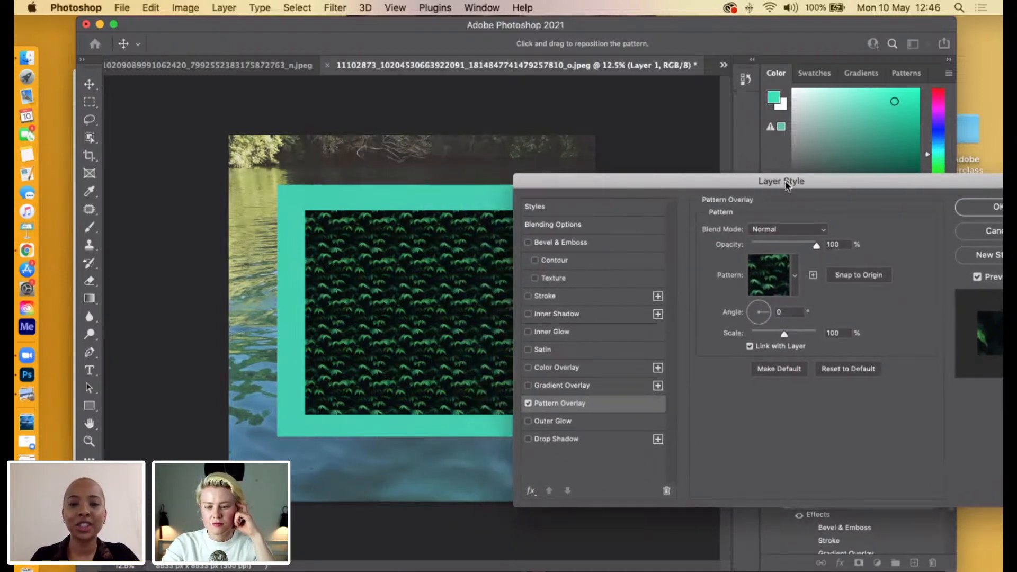
{"action": "left_click", "coordinate": [539, 367]}
{"action": "left_click", "coordinate": [528, 371]}
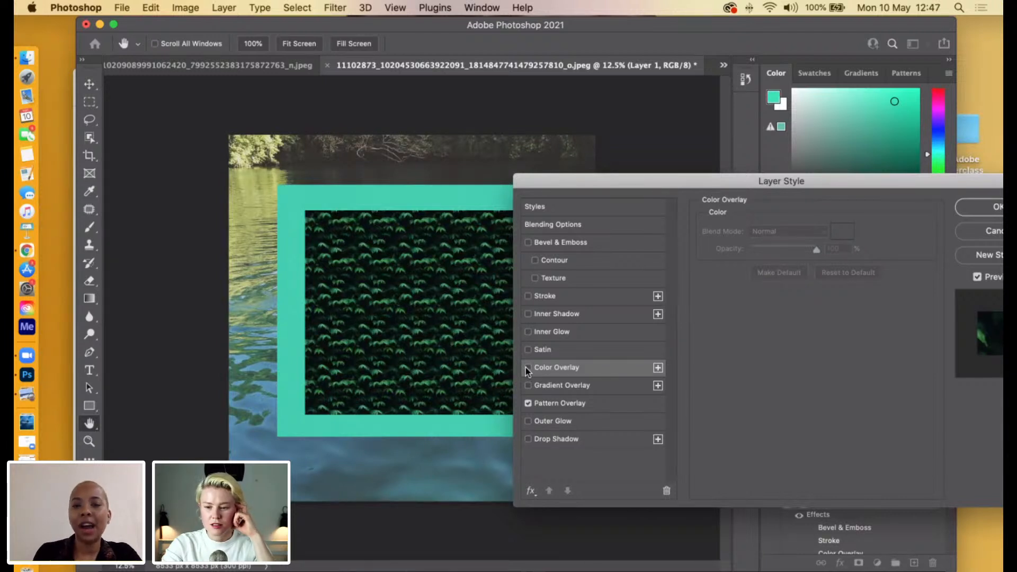
{"action": "left_click", "coordinate": [526, 367]}
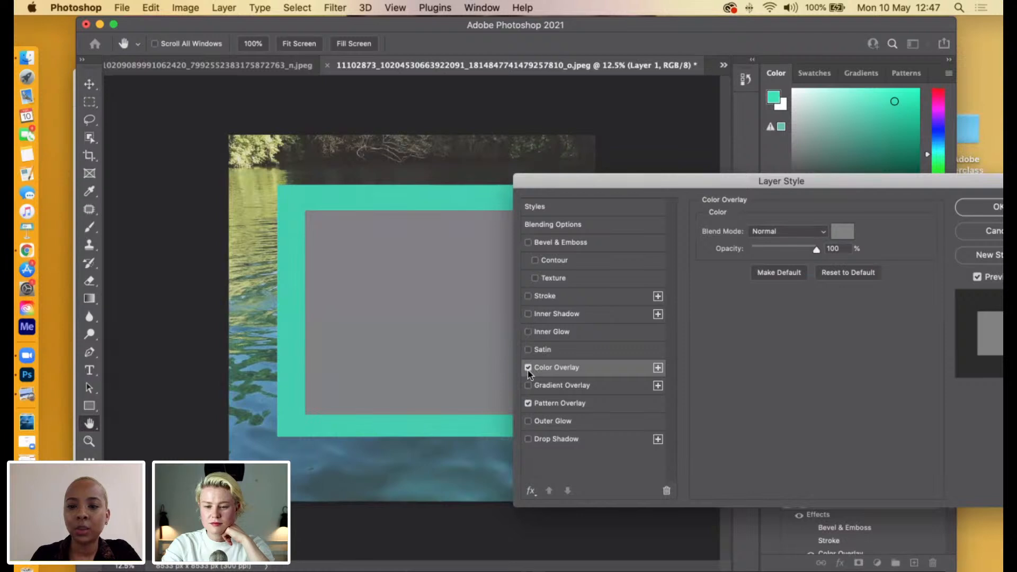
{"action": "left_click_drag", "start_coordinate": [819, 253], "coordinate": [773, 252]}
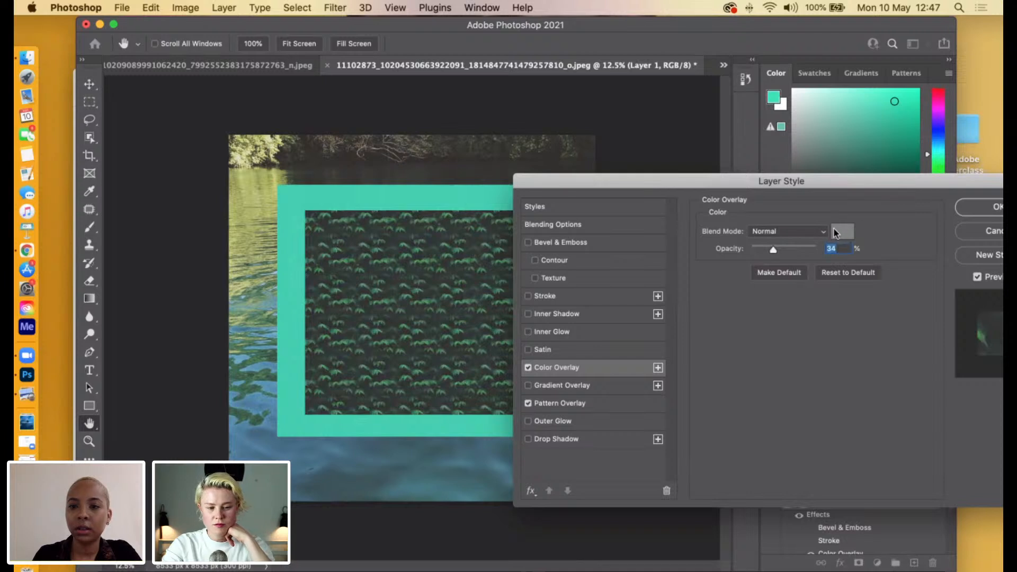
Try the Darken, Lighten, Color Dodge and Vivid Light blend modes on the fabric's Color Overlay.
{"action": "left_click", "coordinate": [788, 232]}
{"action": "left_click", "coordinate": [782, 259]}
{"action": "left_click", "coordinate": [799, 231]}
{"action": "left_click", "coordinate": [767, 291]}
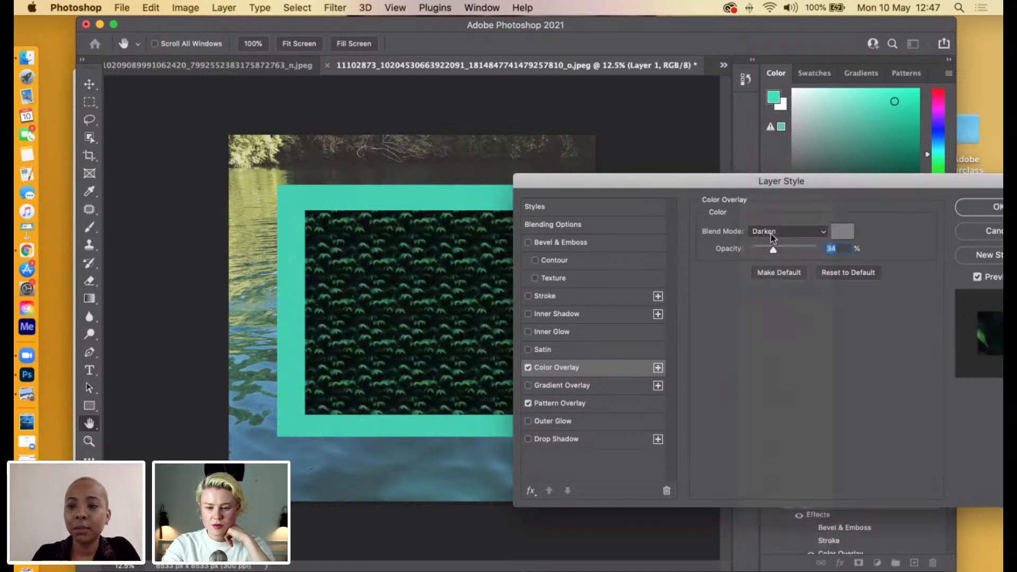
{"action": "left_click", "coordinate": [773, 234]}
{"action": "left_click", "coordinate": [780, 252]}
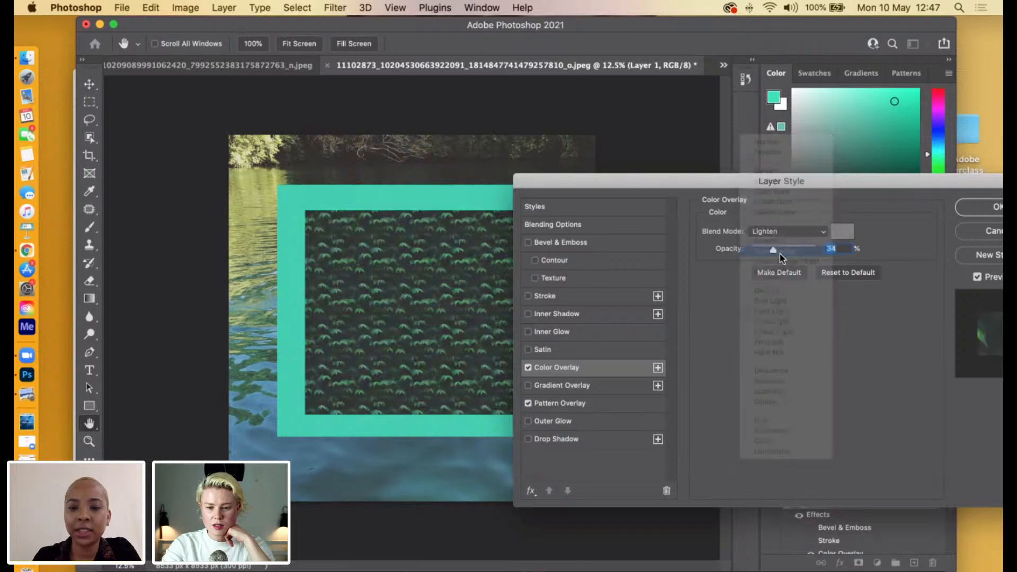
{"action": "left_click", "coordinate": [780, 232]}
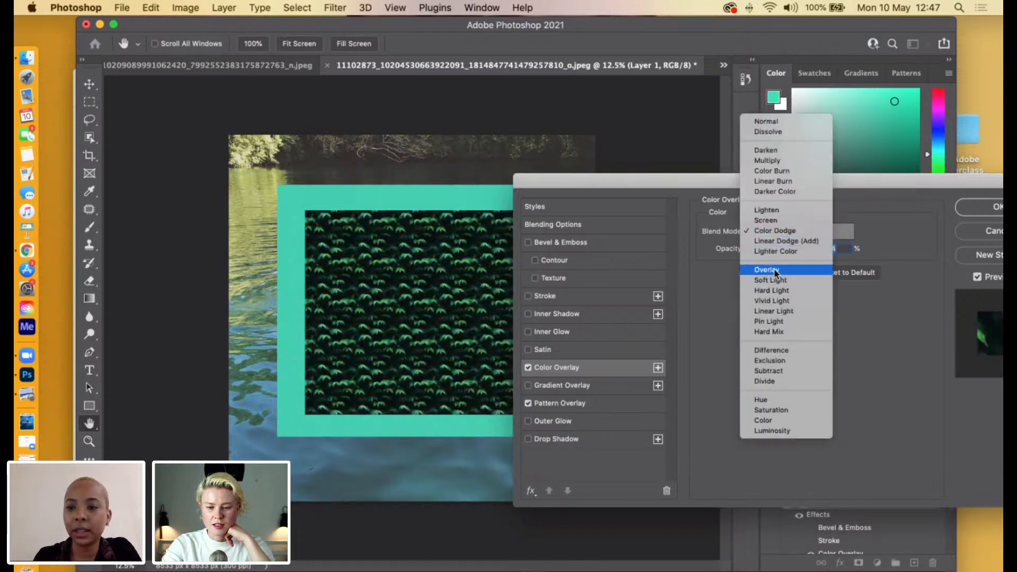
{"action": "left_click", "coordinate": [775, 301]}
Try Linear Light, Pin Light, Hard Mix, Difference and Exclusion as the Color Overlay's blend mode.
{"action": "left_click", "coordinate": [777, 229]}
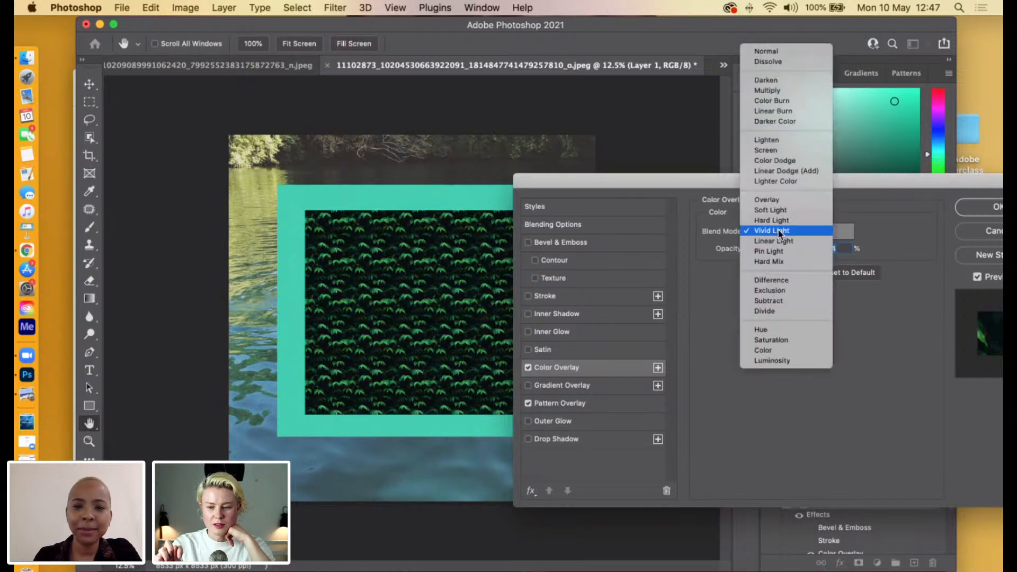
{"action": "left_click", "coordinate": [778, 244]}
{"action": "left_click", "coordinate": [777, 234]}
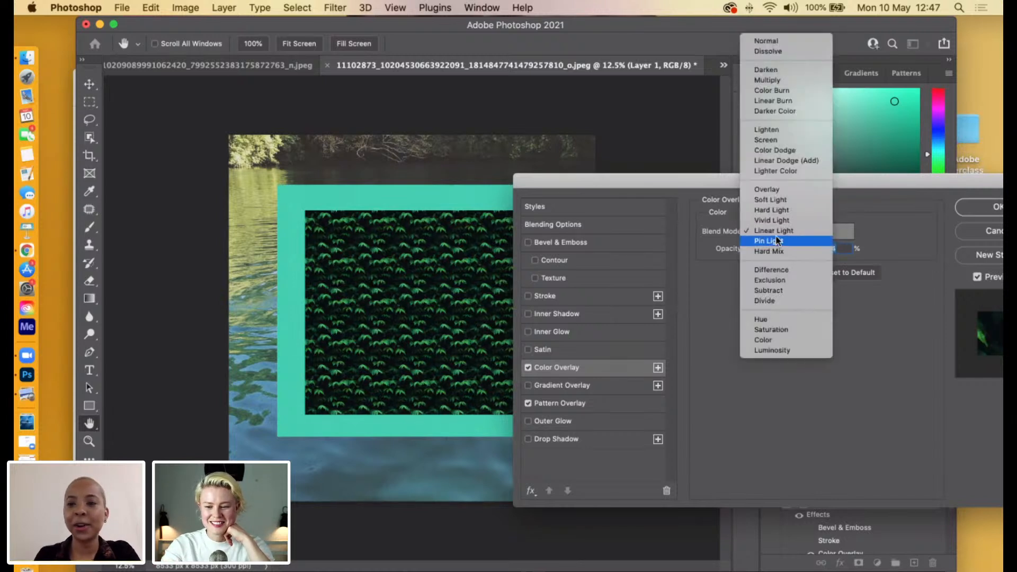
{"action": "left_click", "coordinate": [775, 241]}
{"action": "left_click", "coordinate": [775, 234]}
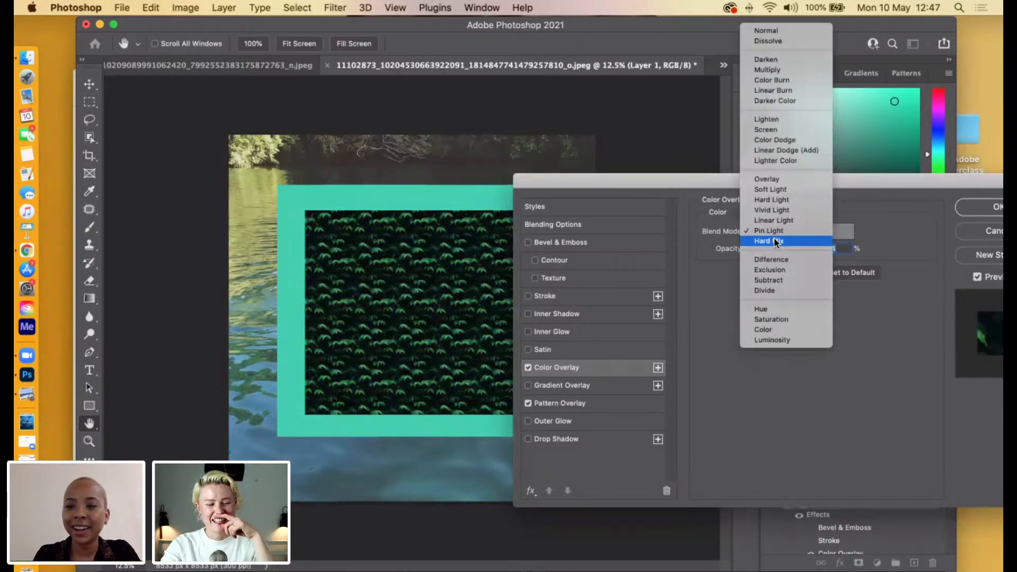
{"action": "left_click", "coordinate": [774, 242]}
{"action": "left_click", "coordinate": [776, 232]}
{"action": "left_click", "coordinate": [780, 248]}
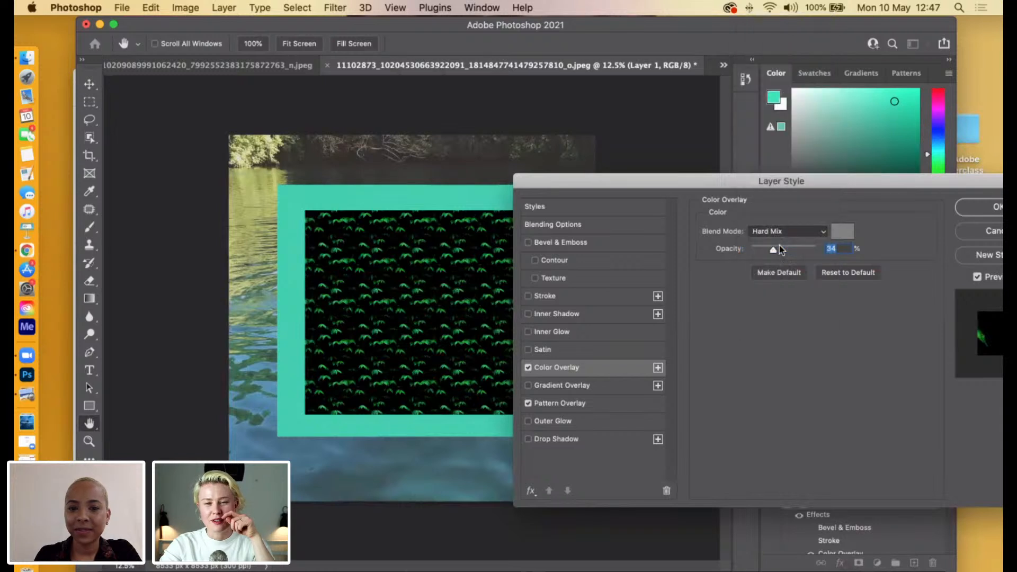
{"action": "left_click", "coordinate": [776, 232]}
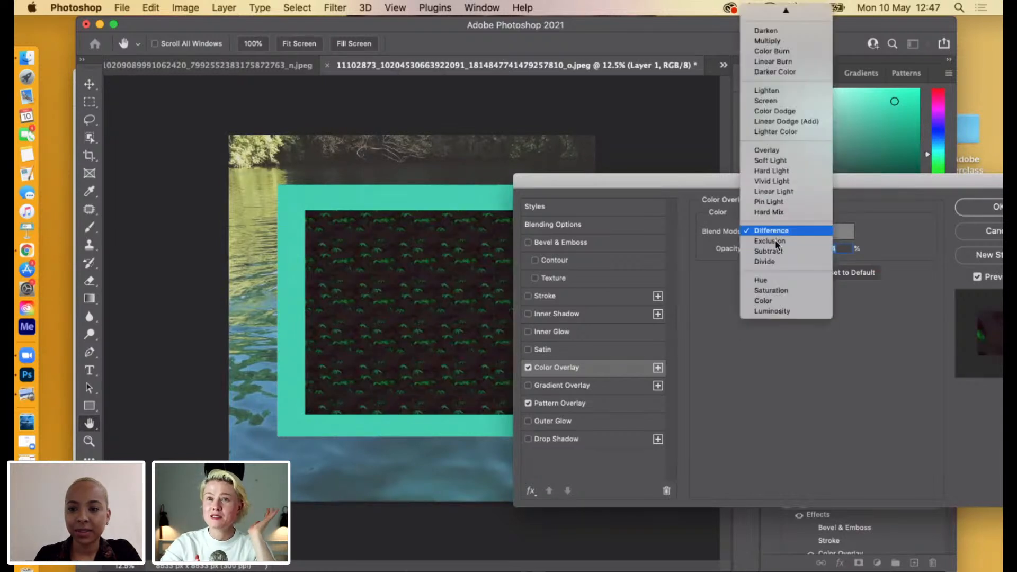
{"action": "left_click", "coordinate": [776, 242]}
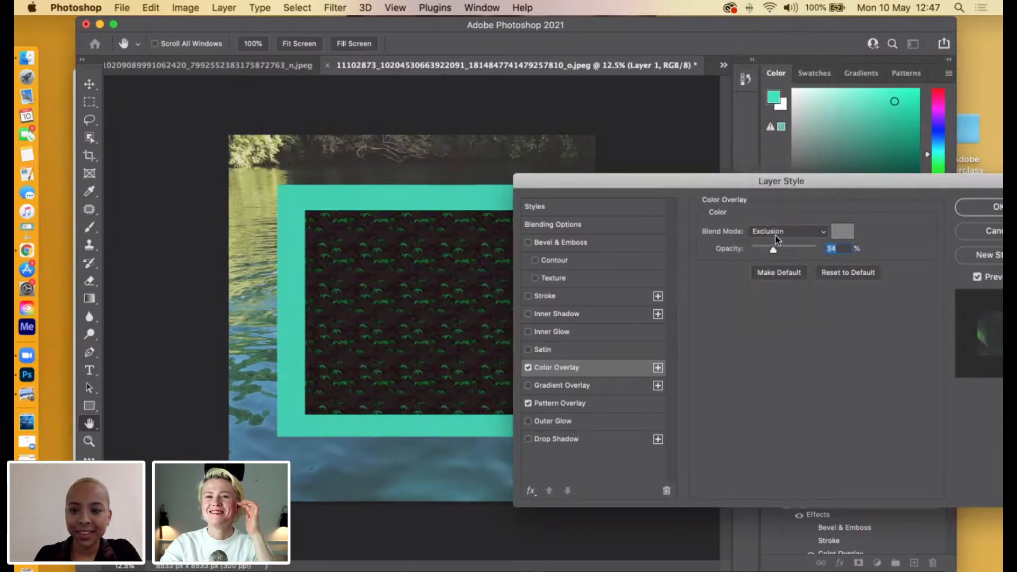
Try Divide, Luminosity and Multiply as the Color Overlay's blend mode.
{"action": "left_click", "coordinate": [777, 233]}
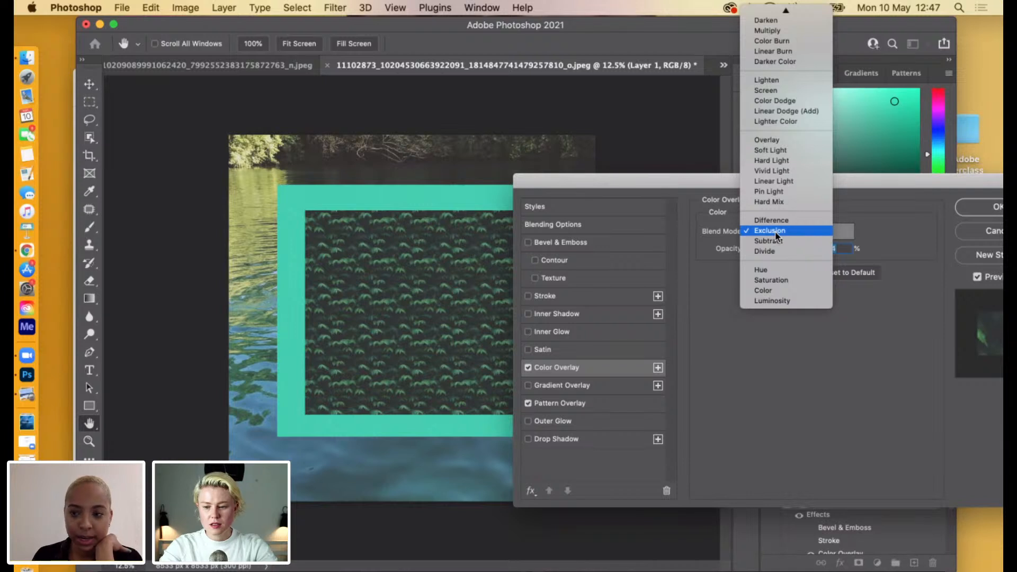
{"action": "left_click", "coordinate": [774, 251]}
{"action": "left_click", "coordinate": [788, 229]}
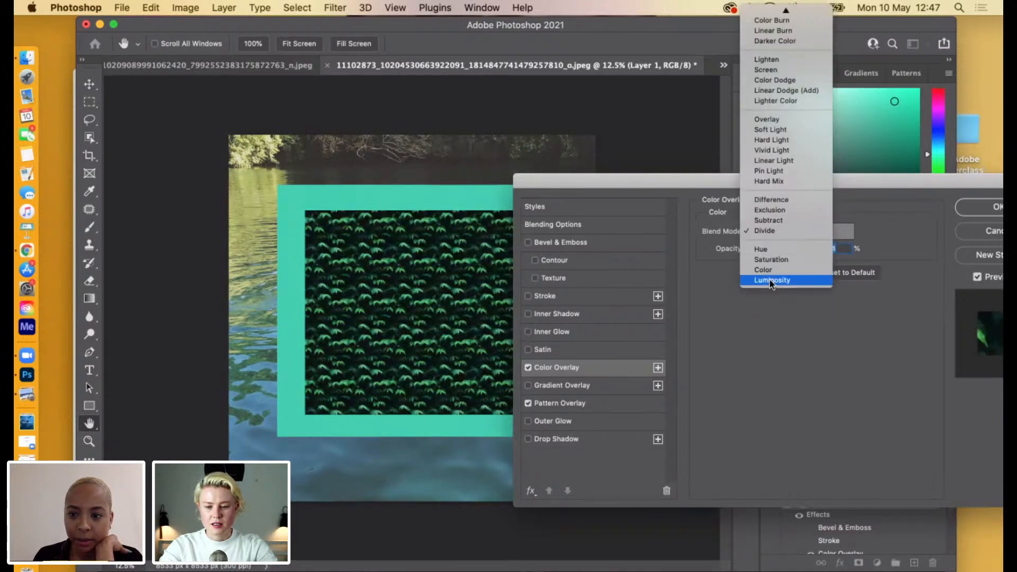
{"action": "left_click", "coordinate": [773, 280]}
{"action": "left_click", "coordinate": [779, 231]}
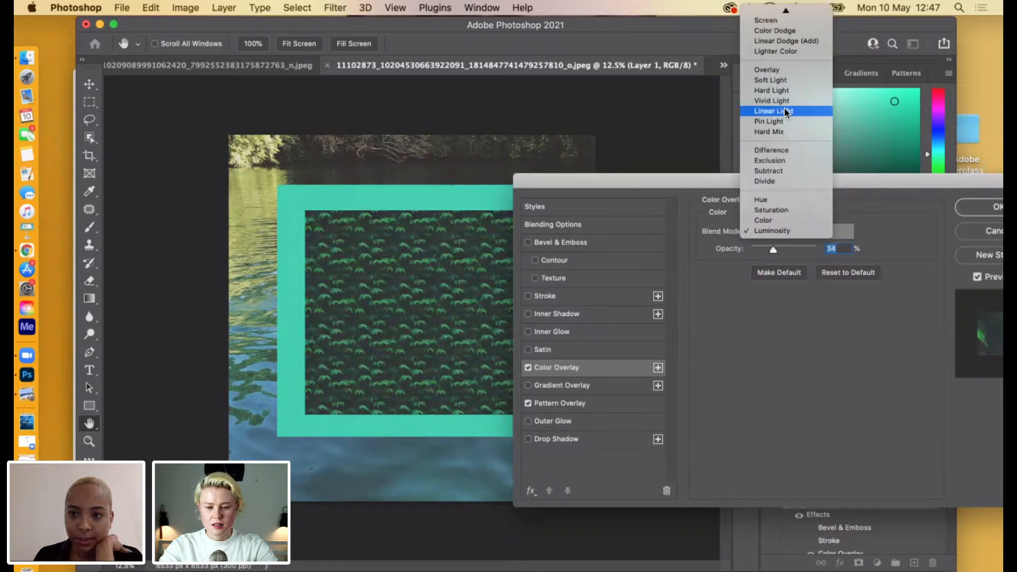
{"action": "mouse_move", "coordinate": [782, 10]}
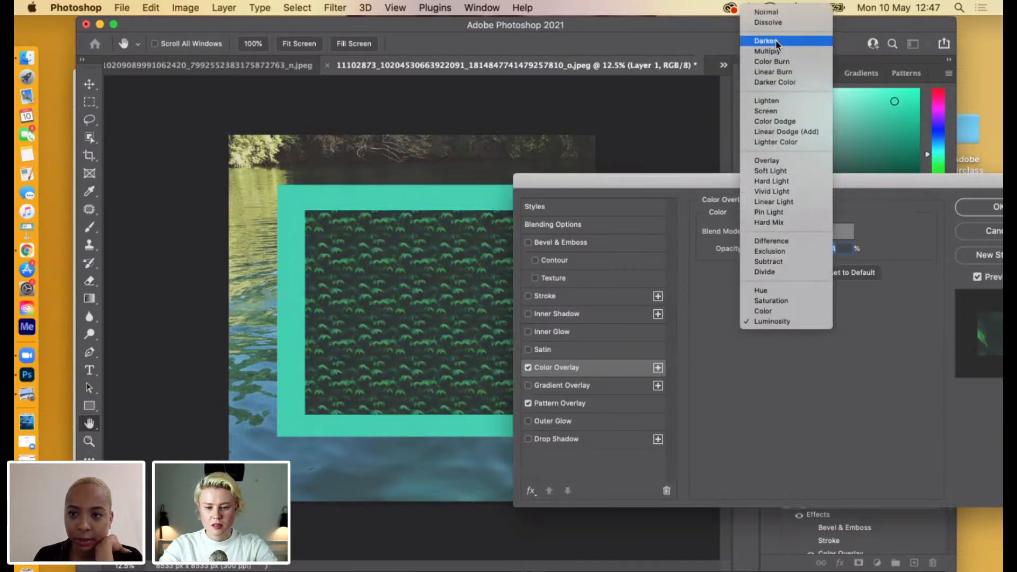
{"action": "left_click", "coordinate": [777, 51]}
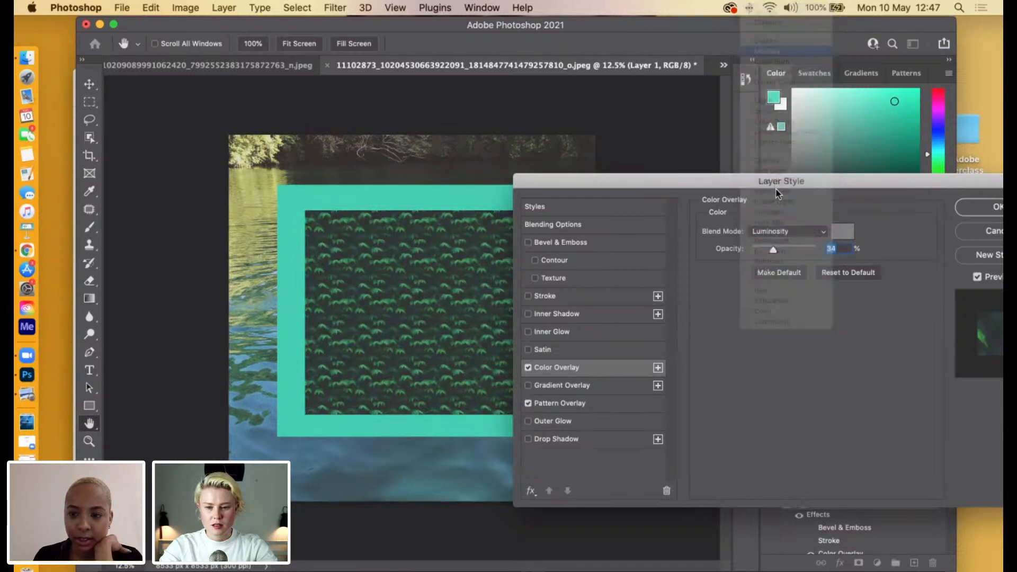
Turn off the fabric layer's Pattern Overlay, leaving the Color Overlay on.
{"action": "left_click", "coordinate": [778, 233]}
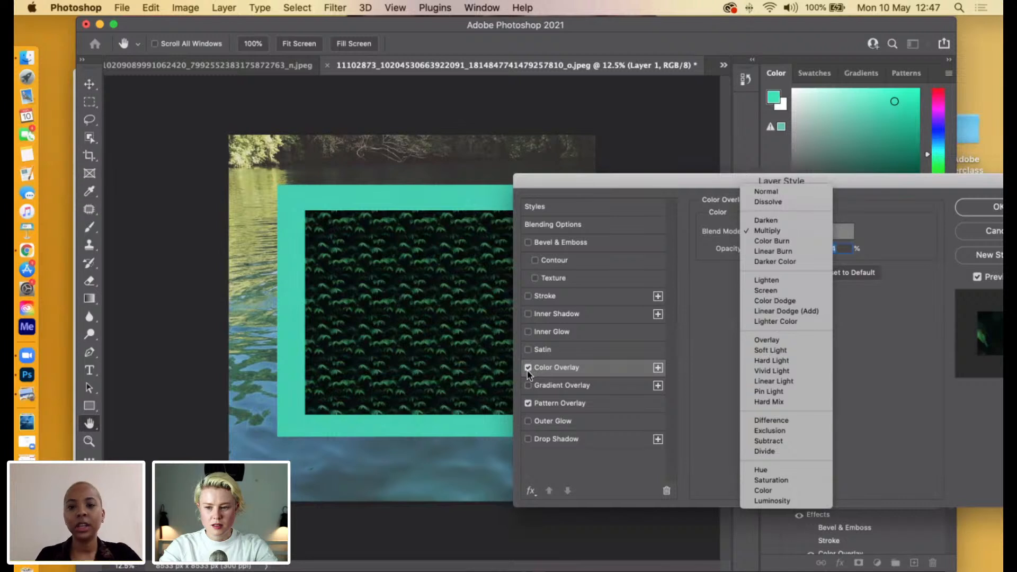
{"action": "left_click", "coordinate": [530, 403]}
{"action": "left_click", "coordinate": [529, 404]}
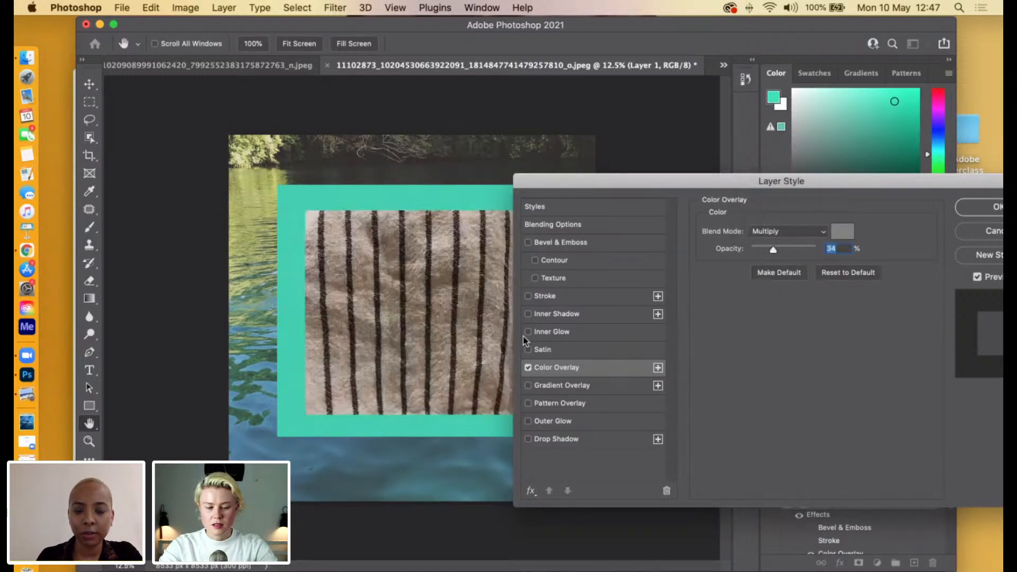
Try Soft Light on the Color Overlay of the striped fabric, and set its blend mode to Difference.
{"action": "left_click", "coordinate": [774, 232]}
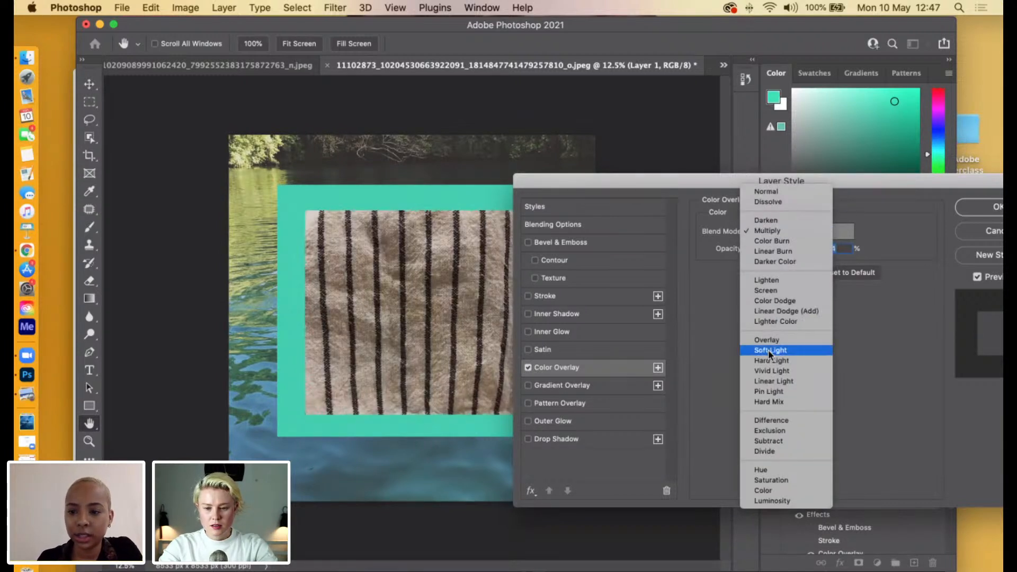
{"action": "left_click", "coordinate": [771, 351]}
{"action": "left_click", "coordinate": [802, 231]}
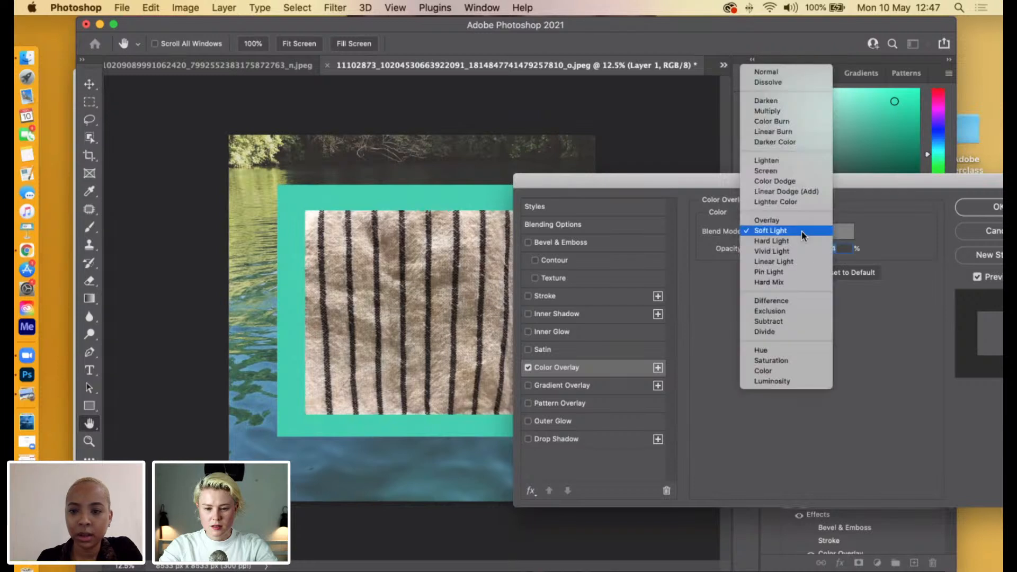
{"action": "left_click", "coordinate": [783, 301]}
{"action": "left_click", "coordinate": [798, 232]}
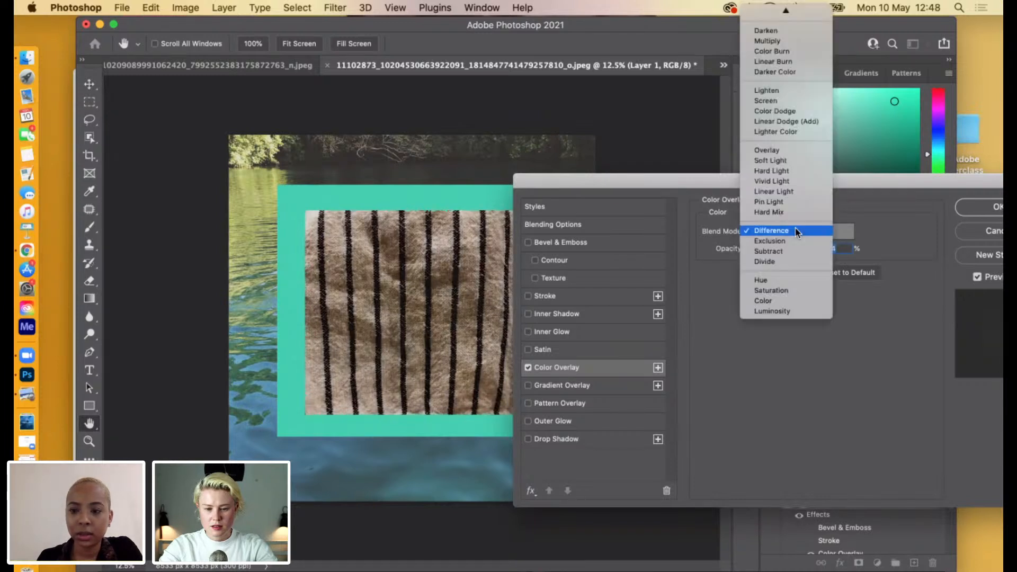
{"action": "left_click", "coordinate": [879, 217]}
Try the dark red 900202 as the fabric's Color Overlay colour.
{"action": "left_click", "coordinate": [842, 231]}
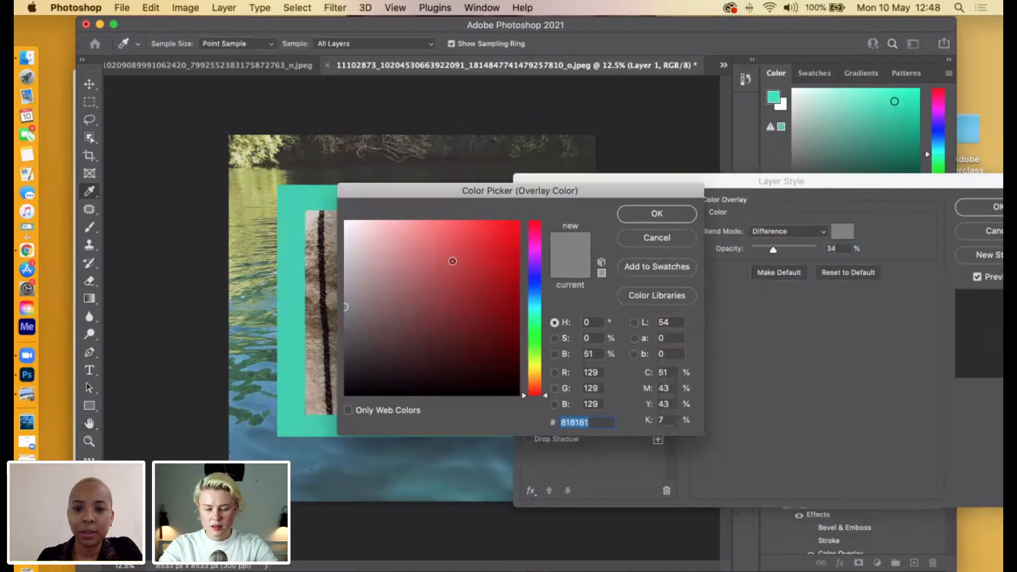
{"action": "left_click", "coordinate": [518, 262]}
{"action": "left_click_drag", "start_coordinate": [518, 262], "coordinate": [517, 294]}
{"action": "left_click", "coordinate": [657, 214]}
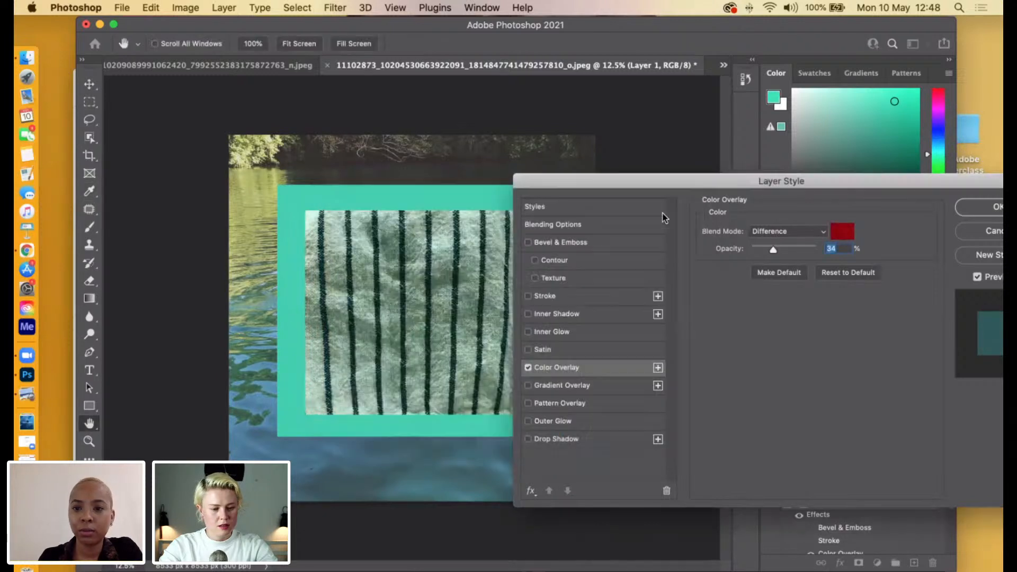
Try the magenta cb0073 as the Color Overlay colour of the striped fabric.
{"action": "left_click", "coordinate": [842, 231]}
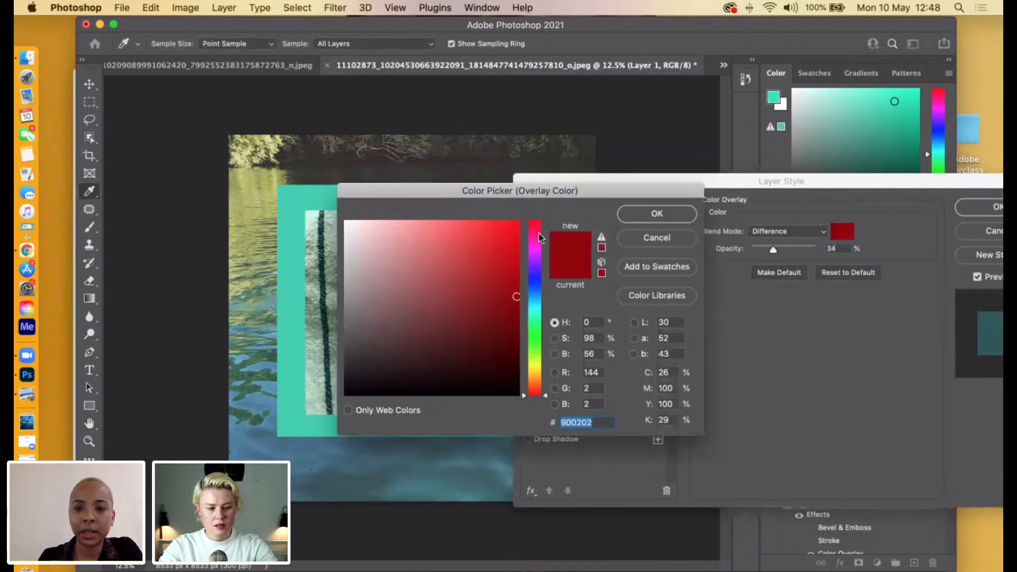
{"action": "left_click_drag", "start_coordinate": [540, 236], "coordinate": [528, 242]}
{"action": "left_click", "coordinate": [519, 255]}
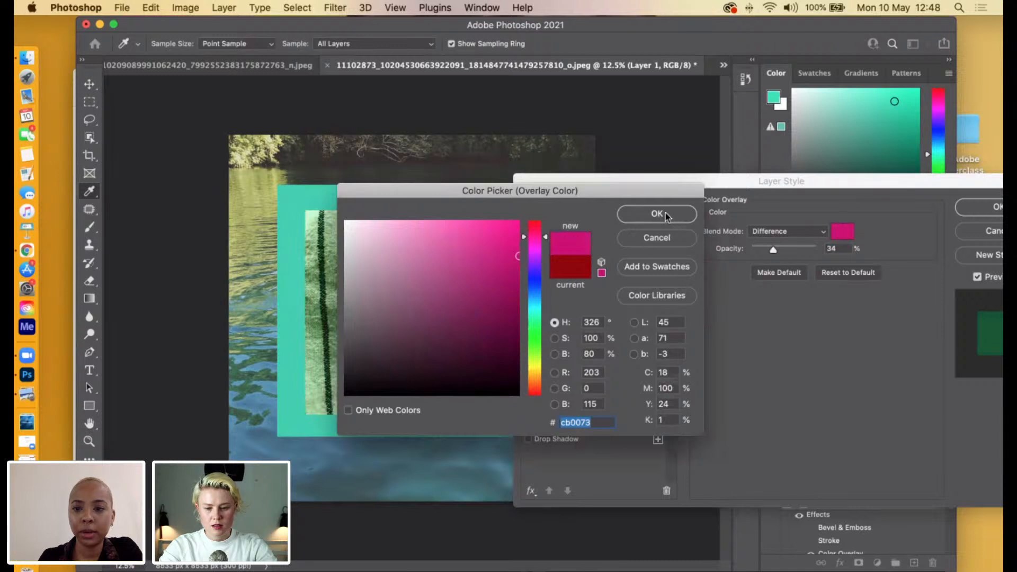
{"action": "left_click", "coordinate": [656, 213]}
Try Overlay and Hard Light as the Color Overlay's blend mode and raise its opacity to 100%.
{"action": "left_click", "coordinate": [777, 231]}
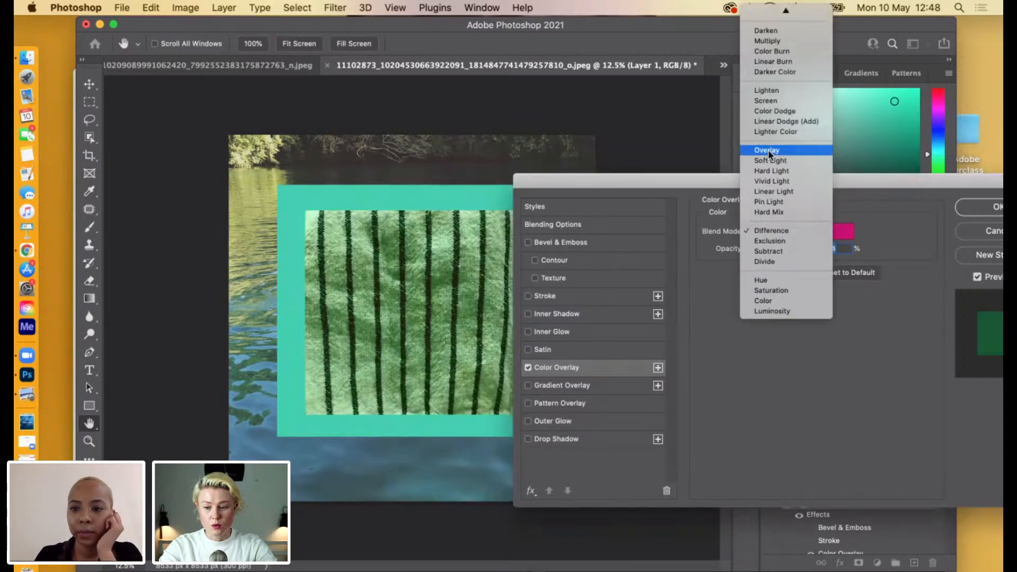
{"action": "left_click", "coordinate": [768, 150]}
{"action": "left_click", "coordinate": [788, 237]}
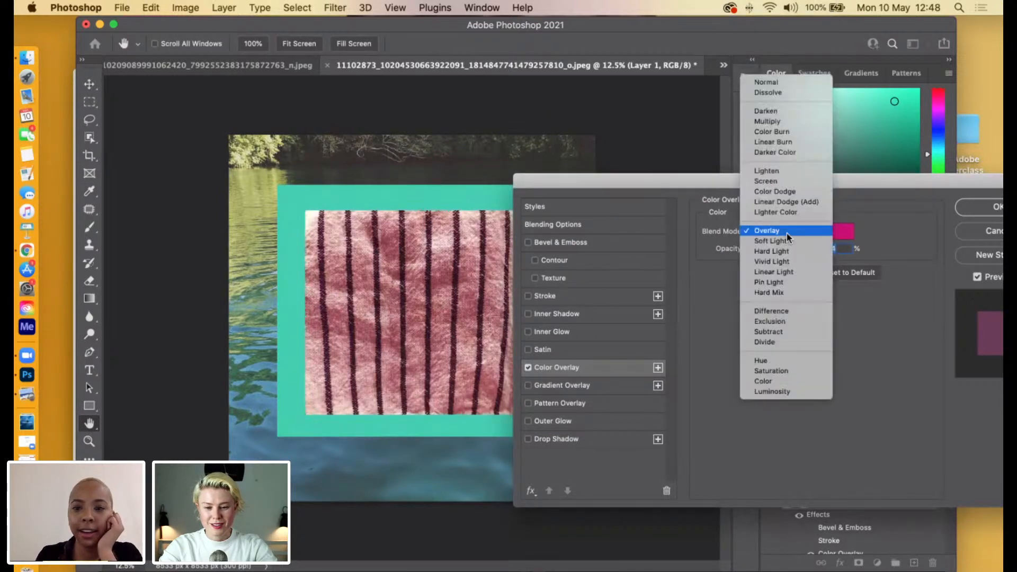
{"action": "left_click", "coordinate": [769, 252]}
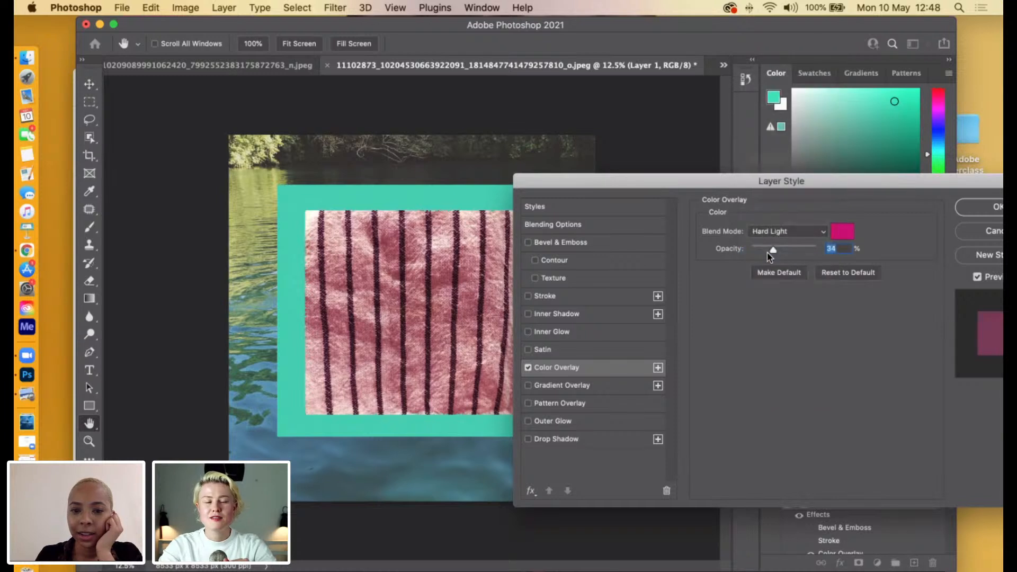
{"action": "left_click_drag", "start_coordinate": [772, 250], "coordinate": [842, 254]}
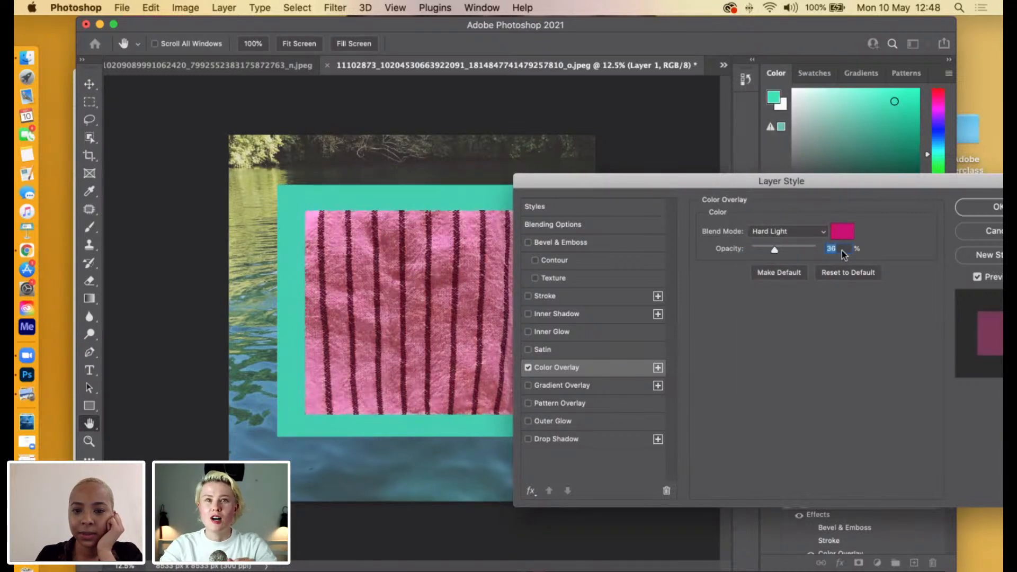
Try Hard Mix and Difference as the blend mode of the fabric's Color Overlay.
{"action": "left_click", "coordinate": [804, 234]}
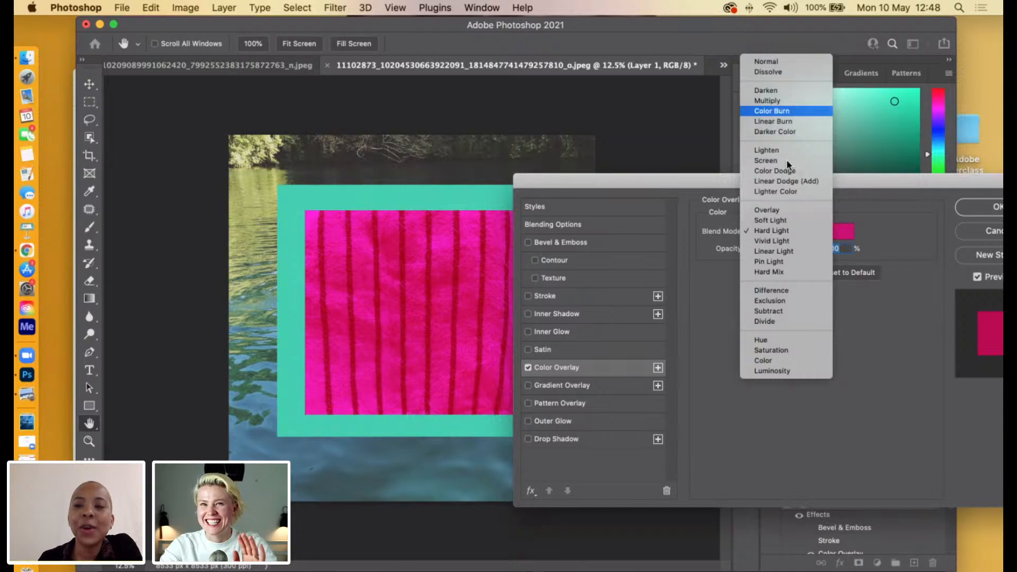
{"action": "left_click", "coordinate": [799, 233]}
{"action": "left_click", "coordinate": [783, 235]}
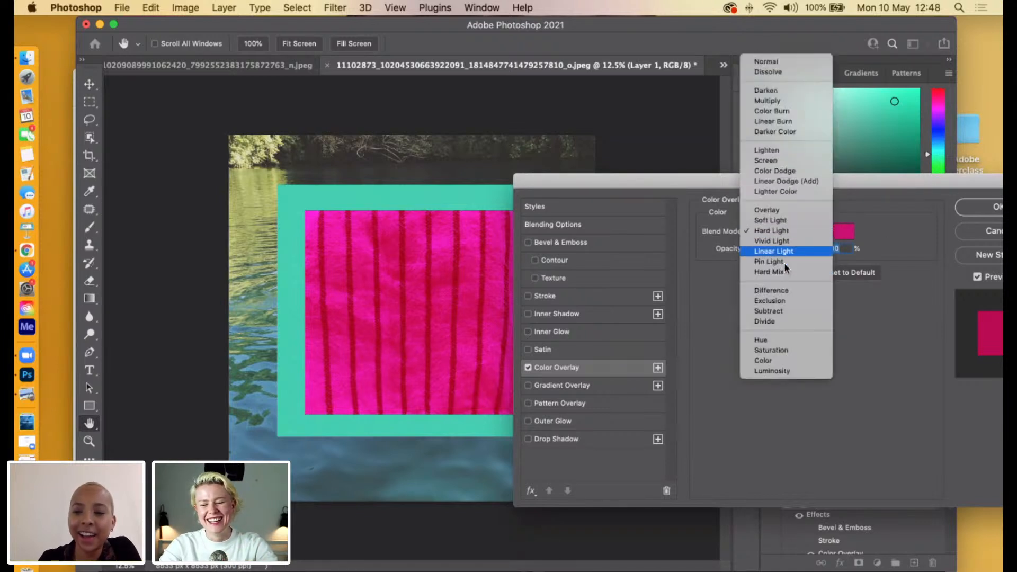
{"action": "left_click", "coordinate": [783, 272]}
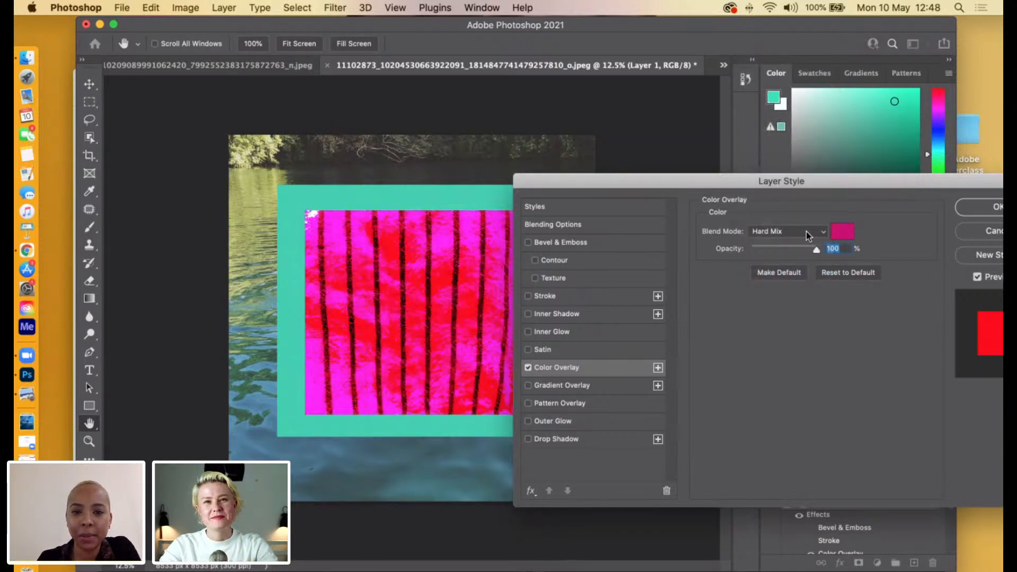
{"action": "left_click", "coordinate": [806, 231]}
{"action": "left_click", "coordinate": [790, 246]}
{"action": "left_click", "coordinate": [793, 231]}
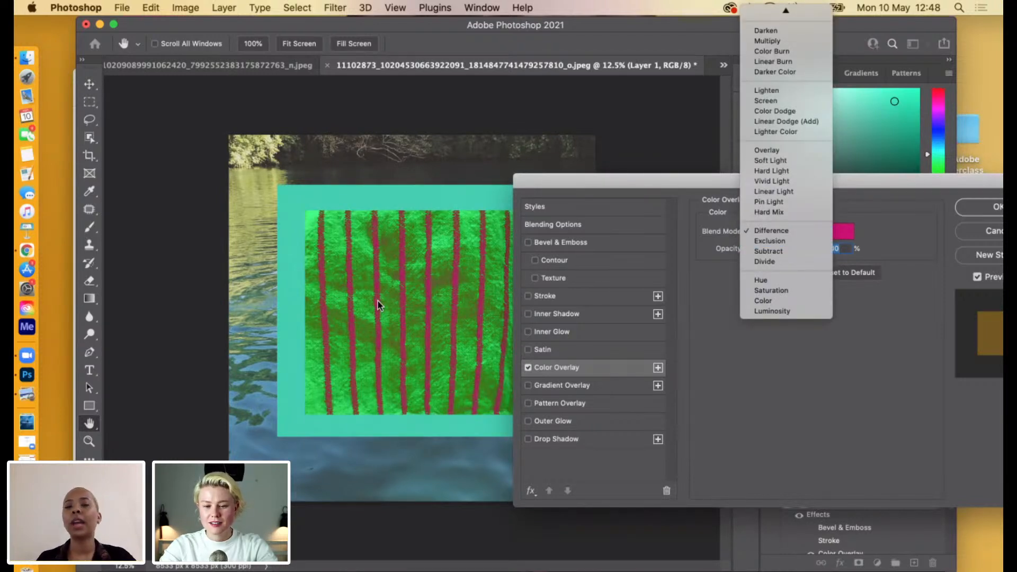
{"action": "left_click", "coordinate": [730, 370]}
Preview the reference collage Untitled-AP.jpg from the AP-Adobe Masterclass folder in Finder and return to Photoshop.
{"action": "left_click_drag", "start_coordinate": [782, 33], "coordinate": [595, 62]}
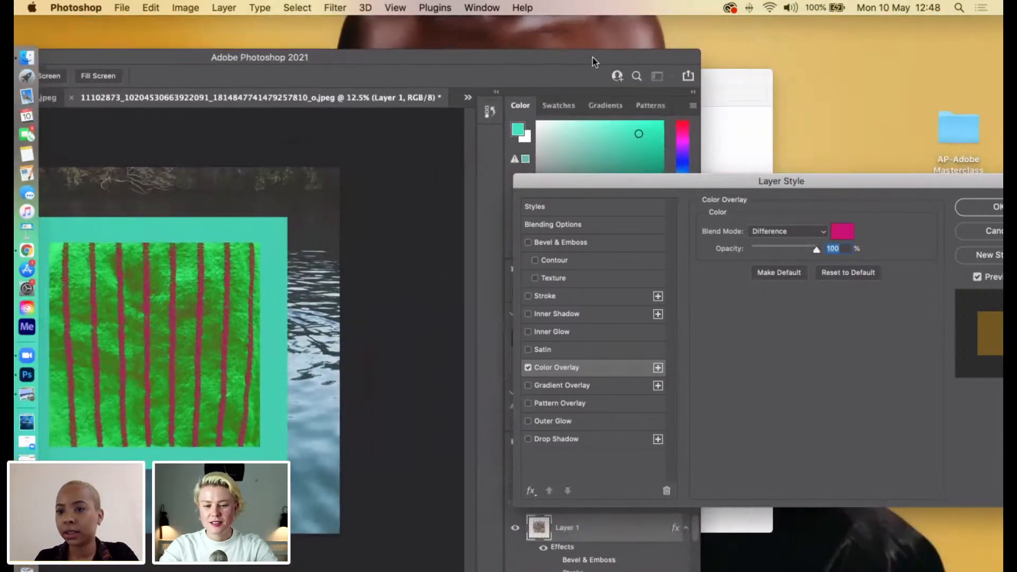
{"action": "left_click", "coordinate": [754, 80]}
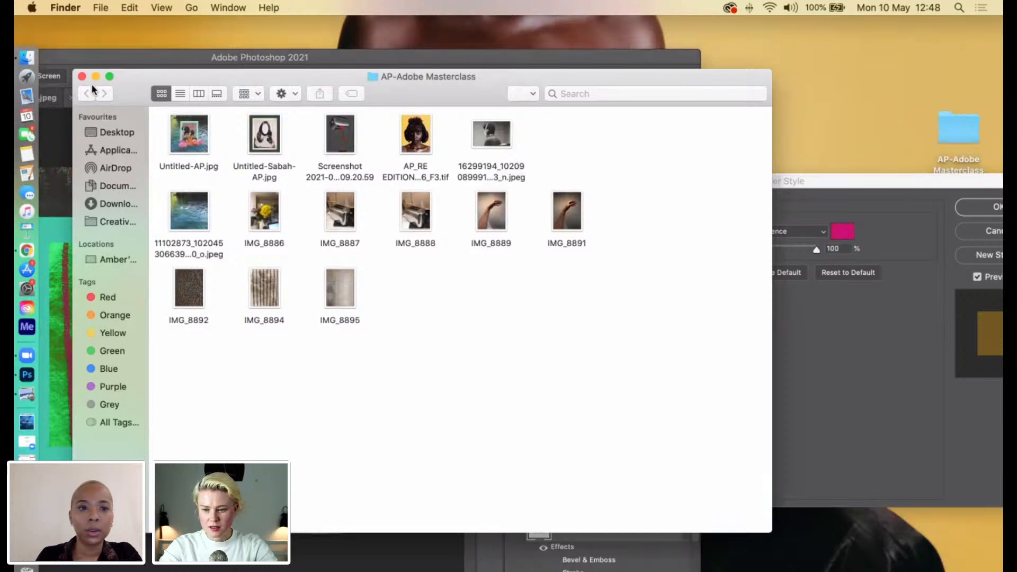
{"action": "left_click", "coordinate": [185, 132]}
{"action": "right_click", "coordinate": [186, 133]}
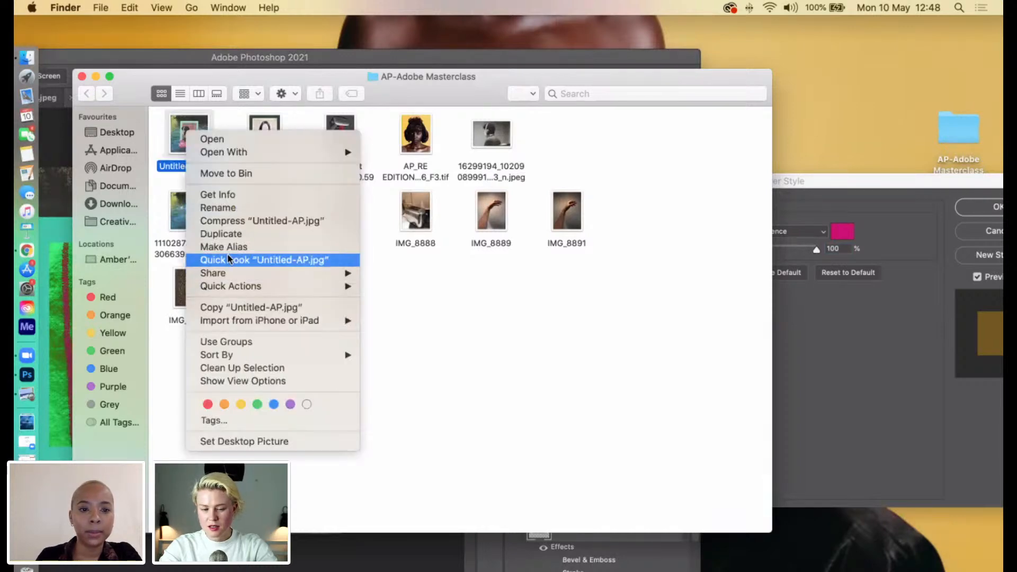
{"action": "left_click", "coordinate": [227, 257]}
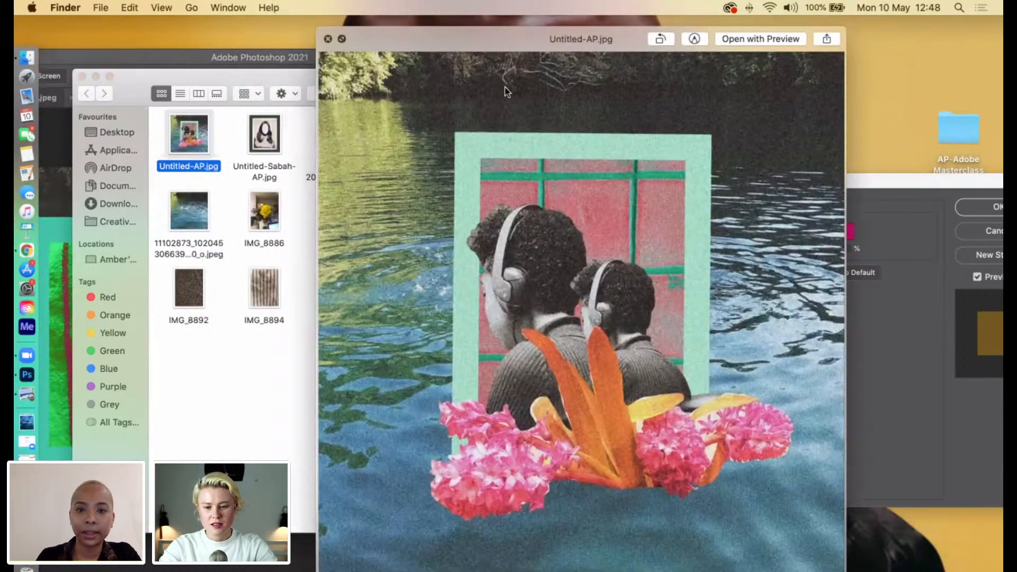
{"action": "left_click", "coordinate": [328, 40]}
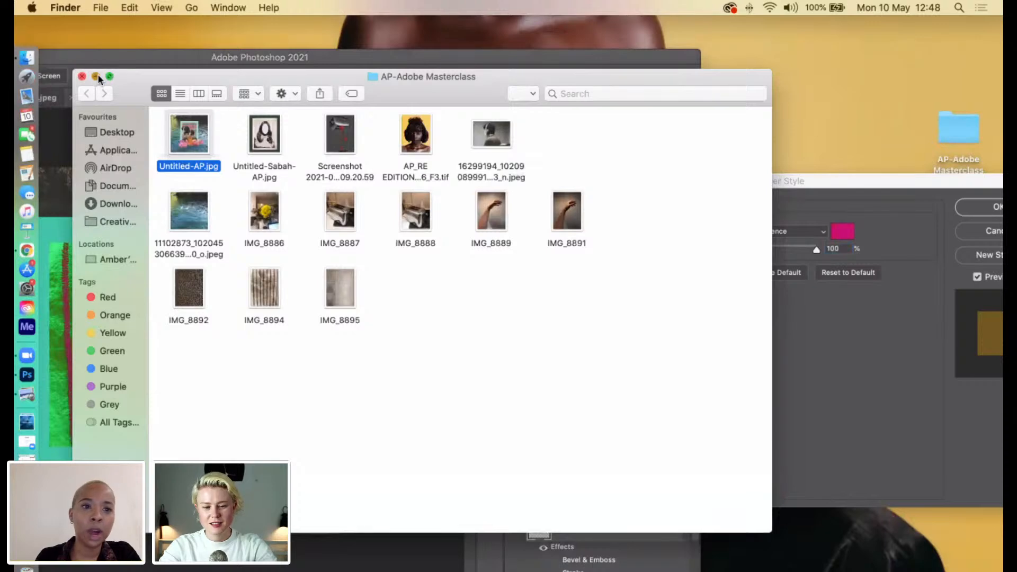
{"action": "left_click", "coordinate": [96, 76]}
{"action": "double_click", "coordinate": [367, 60]}
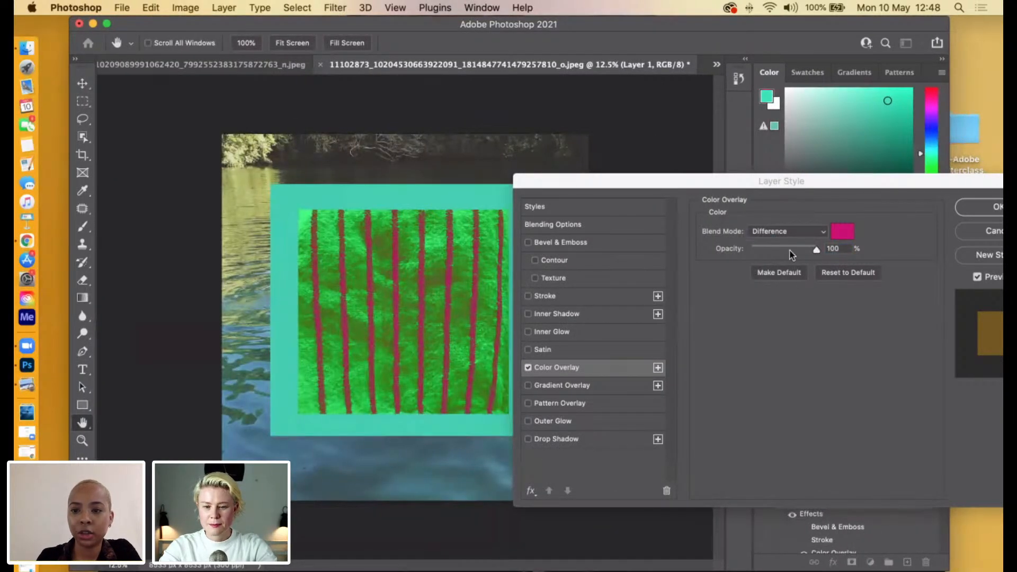
Set the Color Overlay's opacity to 100% and try the Exclusion, Subtract and Divide blend modes.
{"action": "left_click_drag", "start_coordinate": [792, 255], "coordinate": [774, 254]}
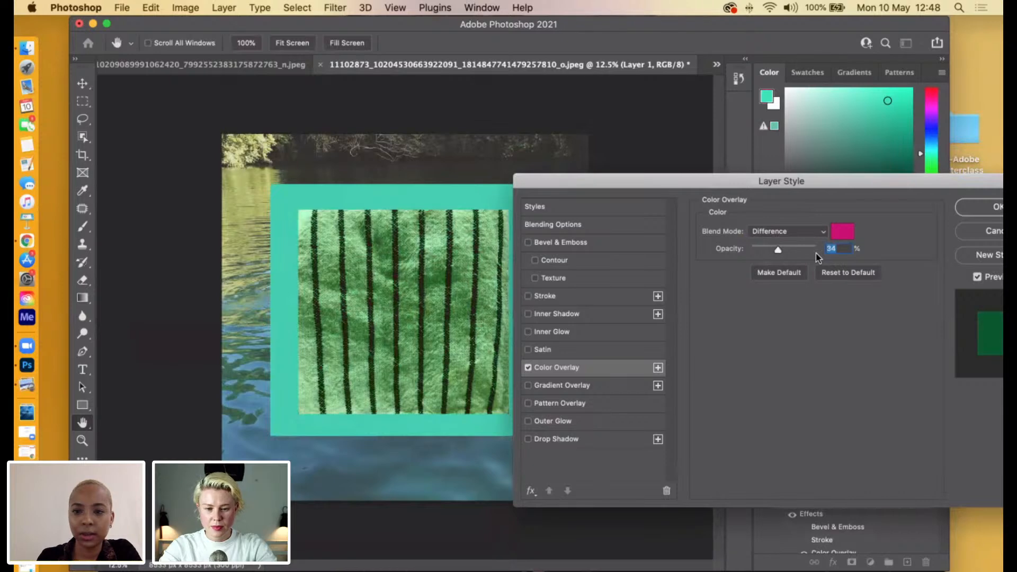
{"action": "type", "text": "100"}
{"action": "left_click", "coordinate": [812, 232]}
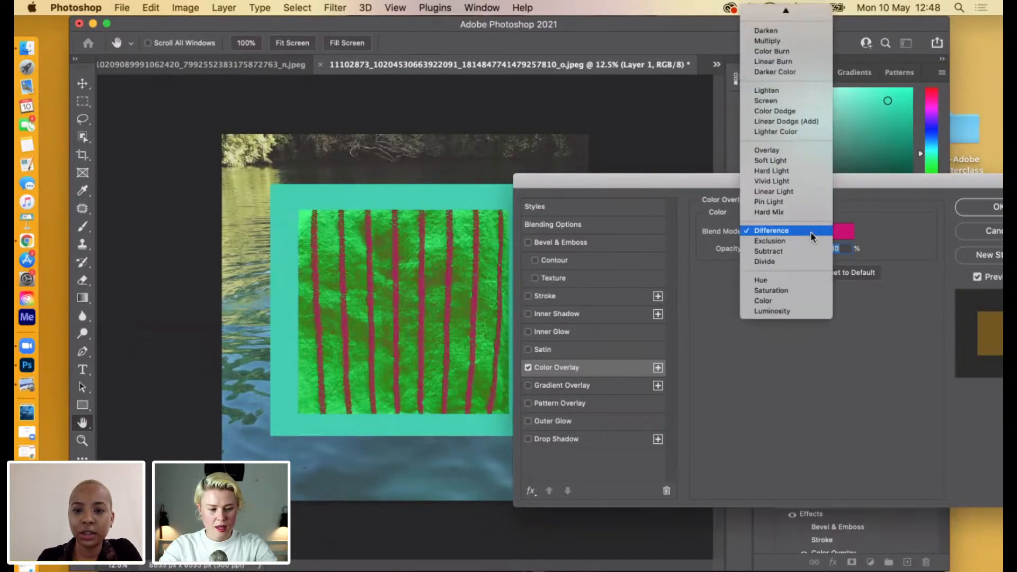
{"action": "left_click", "coordinate": [792, 240]}
{"action": "left_click", "coordinate": [790, 231]}
{"action": "left_click", "coordinate": [789, 241]}
{"action": "left_click", "coordinate": [787, 230]}
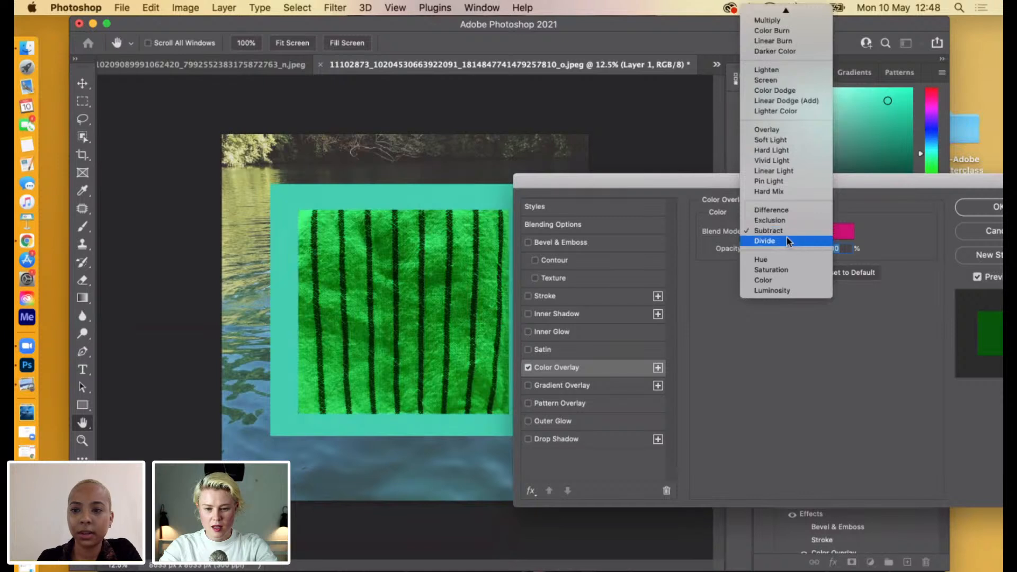
{"action": "left_click", "coordinate": [787, 241]}
{"action": "left_click", "coordinate": [785, 233]}
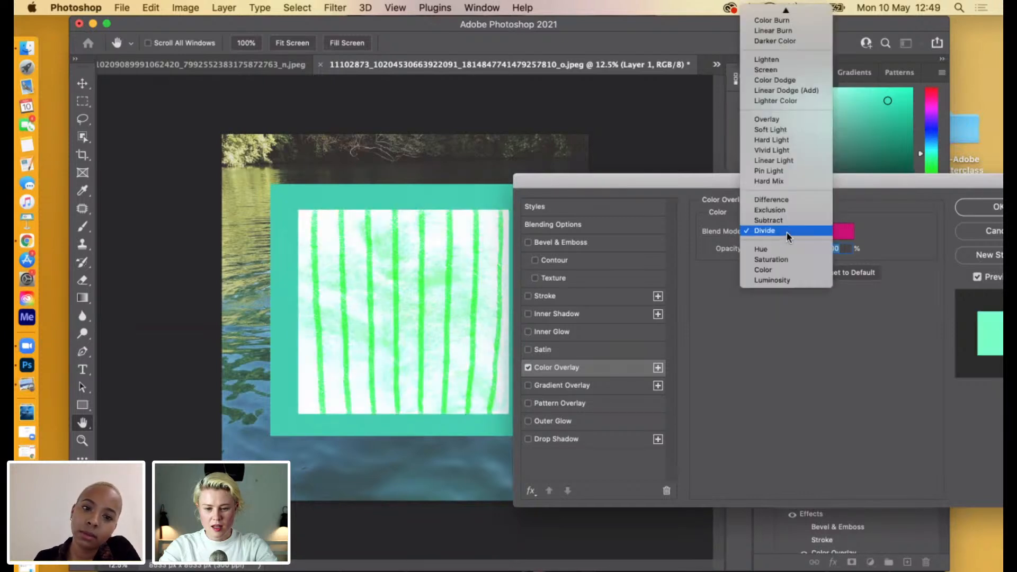
{"action": "left_click", "coordinate": [873, 201]}
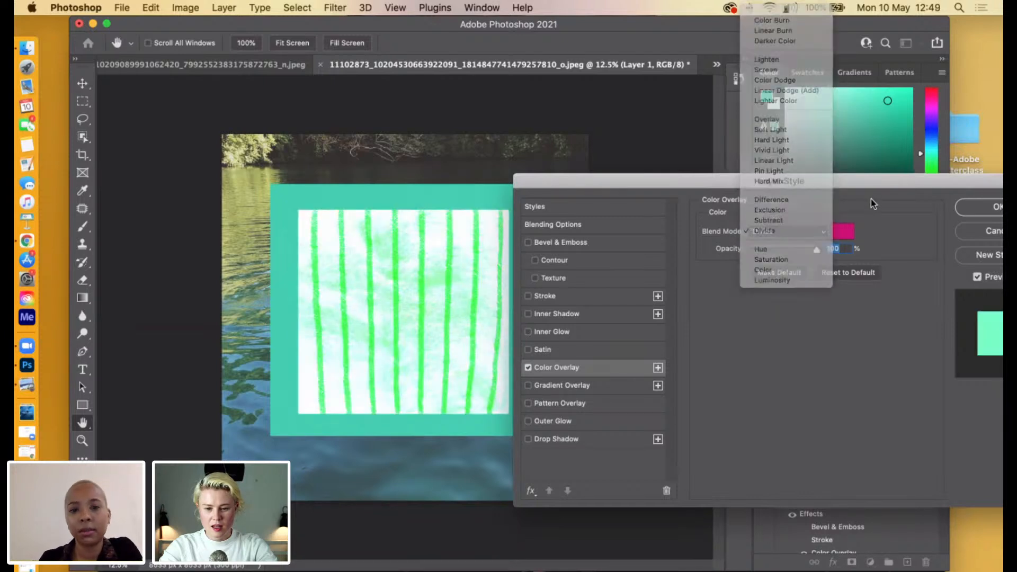
Try the green 27930e as the fabric's Color Overlay colour.
{"action": "left_click", "coordinate": [847, 232]}
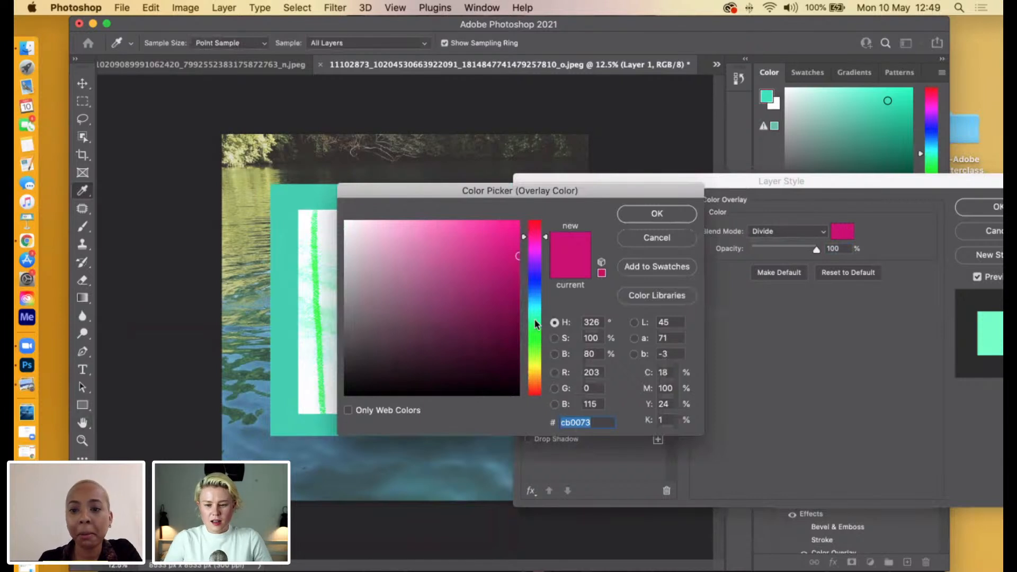
{"action": "left_click", "coordinate": [519, 305]}
{"action": "left_click", "coordinate": [502, 336]}
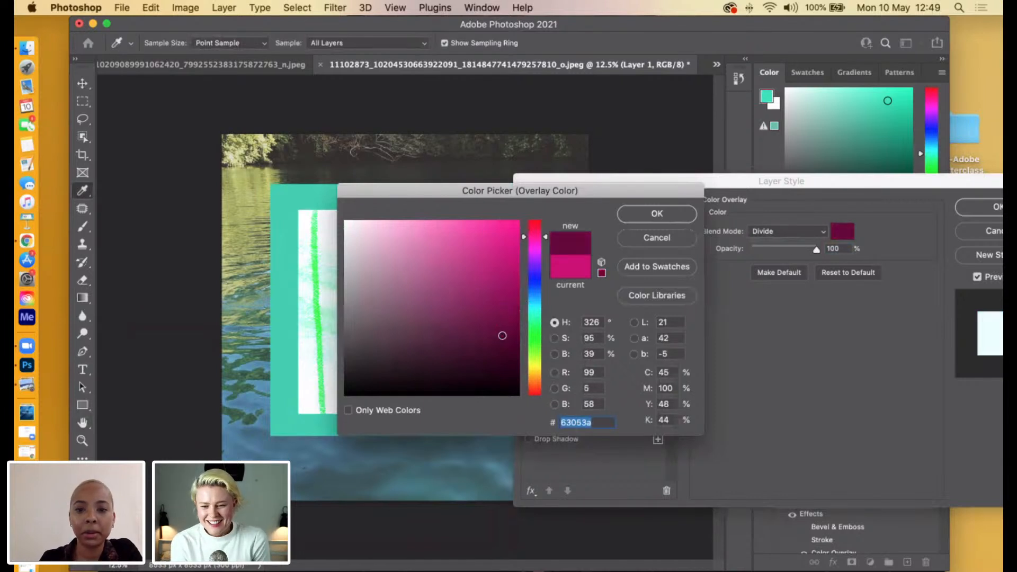
{"action": "left_click", "coordinate": [535, 342]}
{"action": "left_click", "coordinate": [496, 294]}
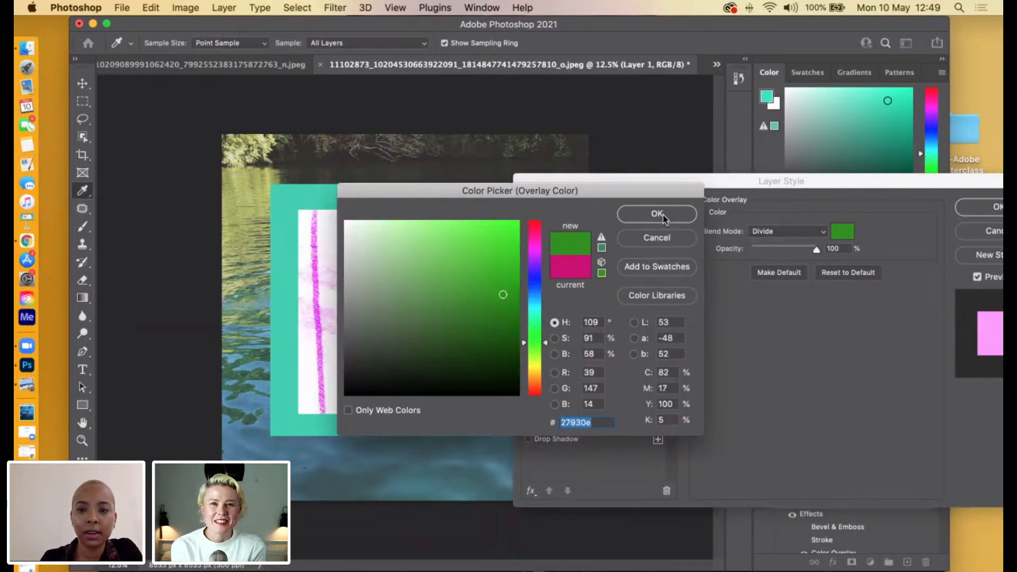
{"action": "left_click", "coordinate": [664, 217]}
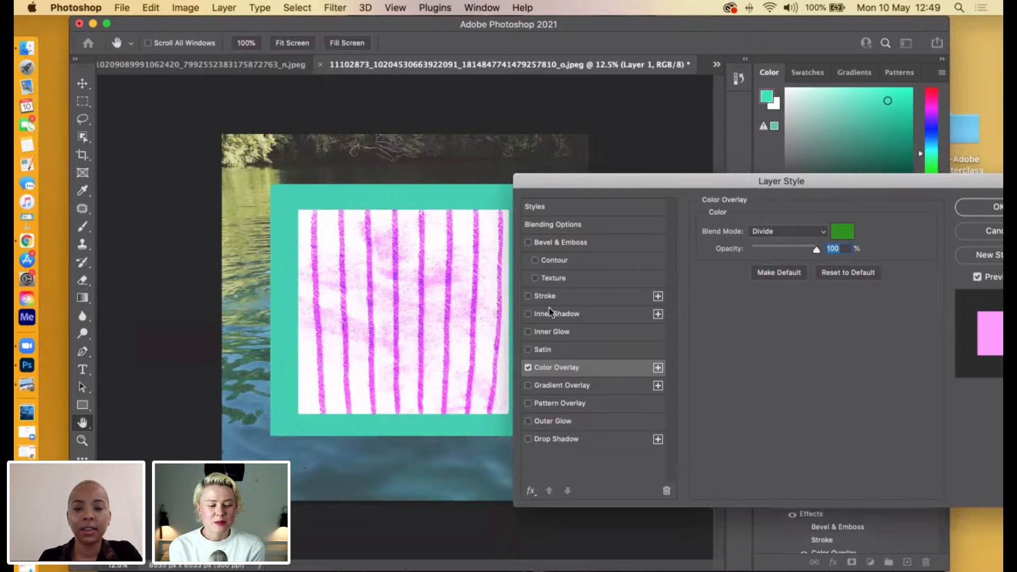
Try Linear Burn on the fabric's Color Overlay and set its blend mode to Darker Color.
{"action": "left_click", "coordinate": [821, 231]}
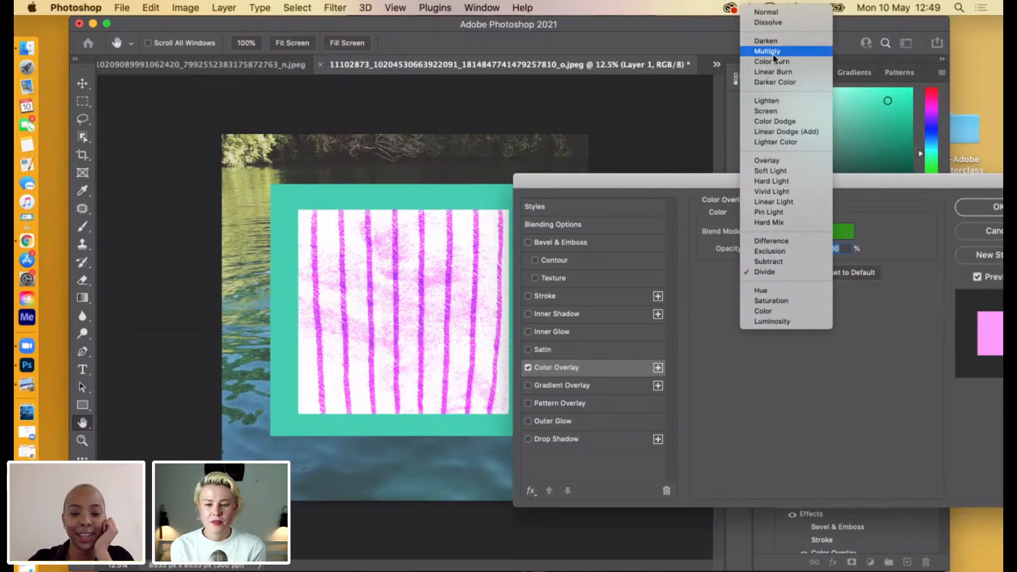
{"action": "left_click", "coordinate": [777, 83]}
{"action": "left_click", "coordinate": [774, 232]}
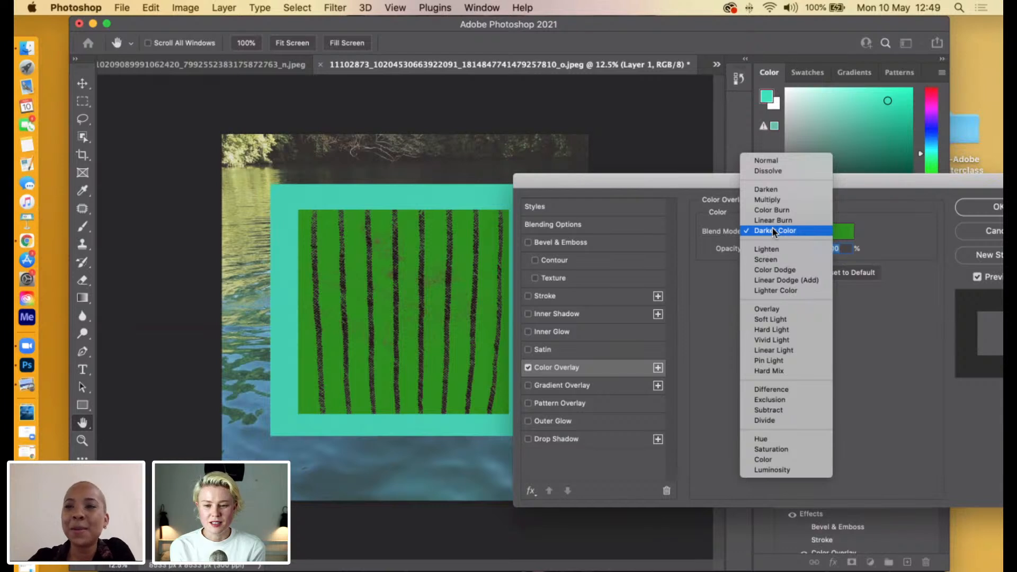
{"action": "left_click", "coordinate": [774, 222]}
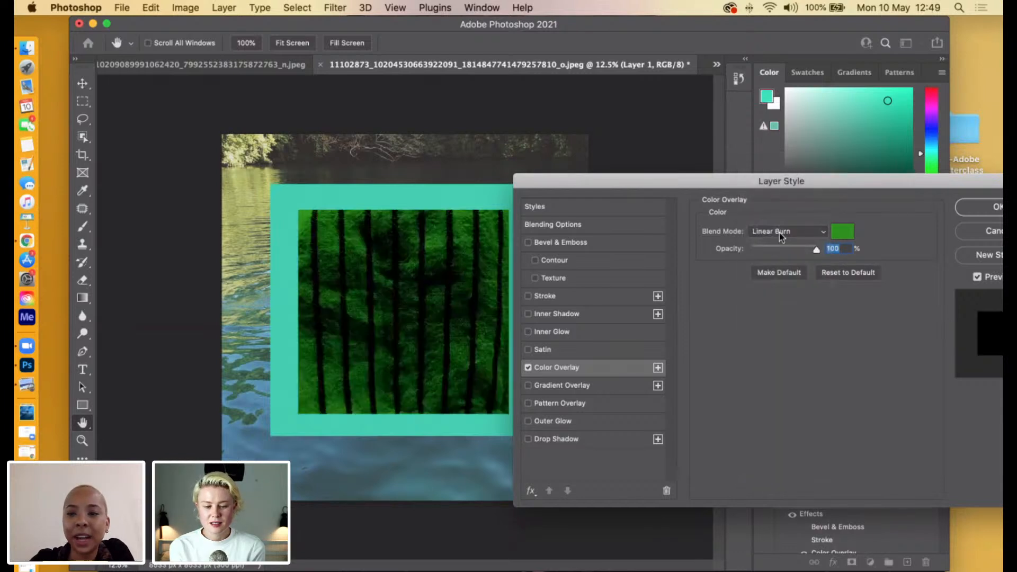
{"action": "left_click", "coordinate": [772, 225]}
{"action": "left_click", "coordinate": [783, 241]}
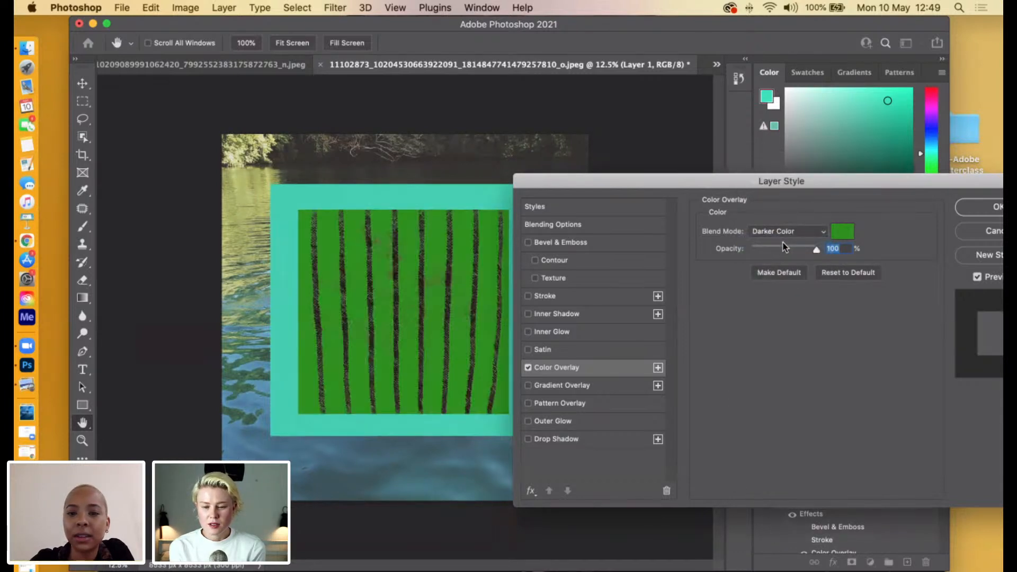
Set the fabric's Color Overlay colour to the soft pink ce8cb3 and apply the layer style.
{"action": "left_click", "coordinate": [840, 237]}
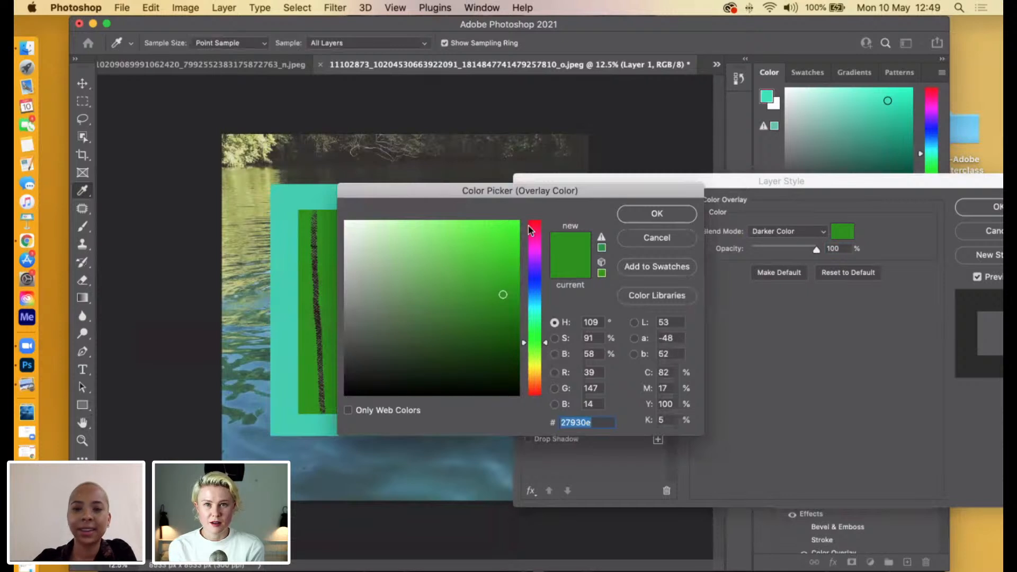
{"action": "left_click", "coordinate": [539, 240]}
{"action": "left_click_drag", "start_coordinate": [542, 243], "coordinate": [542, 238]}
{"action": "left_click_drag", "start_coordinate": [503, 295], "coordinate": [401, 254]}
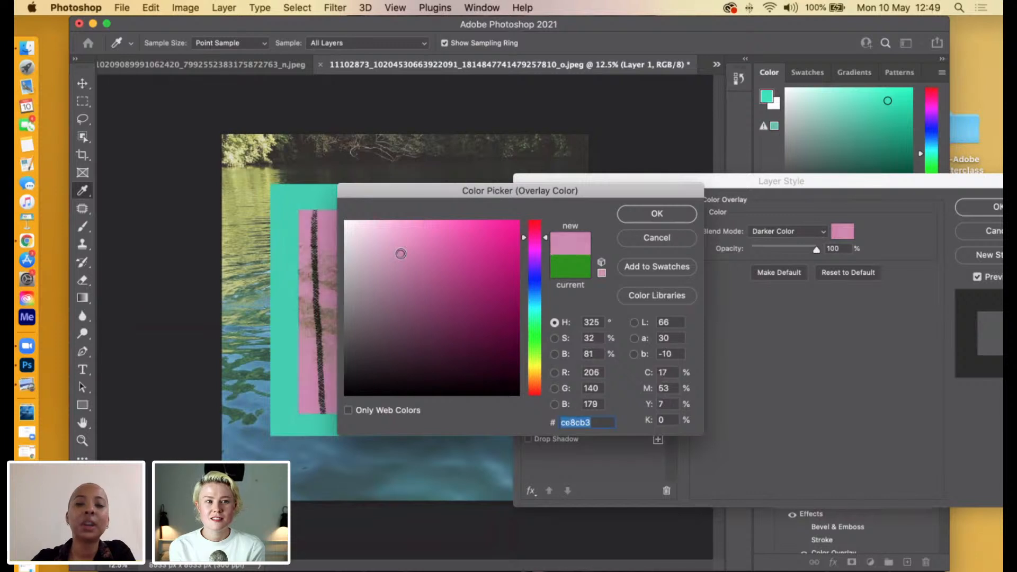
{"action": "left_click", "coordinate": [655, 213]}
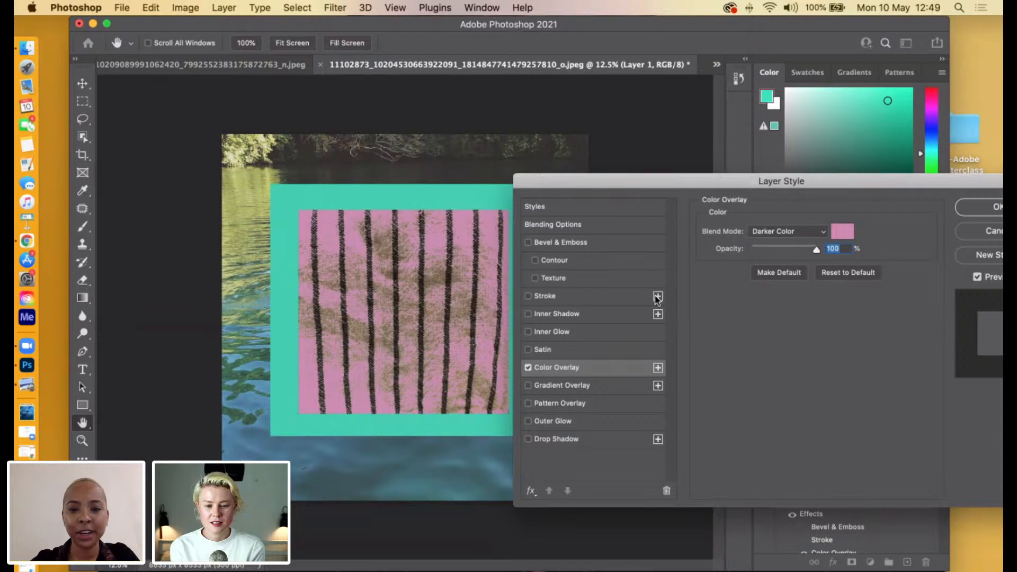
{"action": "left_click_drag", "start_coordinate": [881, 186], "coordinate": [764, 170]}
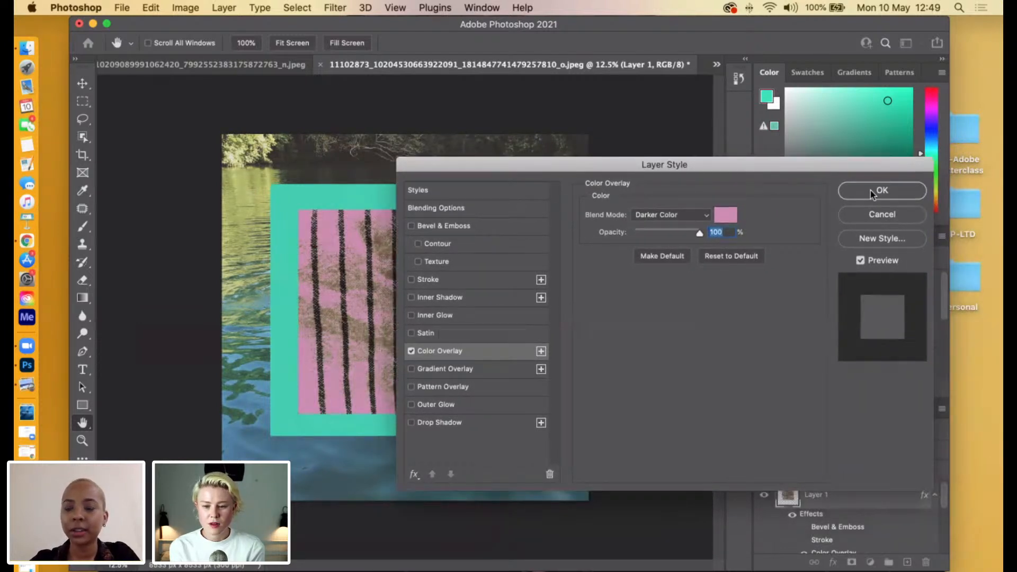
{"action": "left_click_drag", "start_coordinate": [738, 167], "coordinate": [822, 185]}
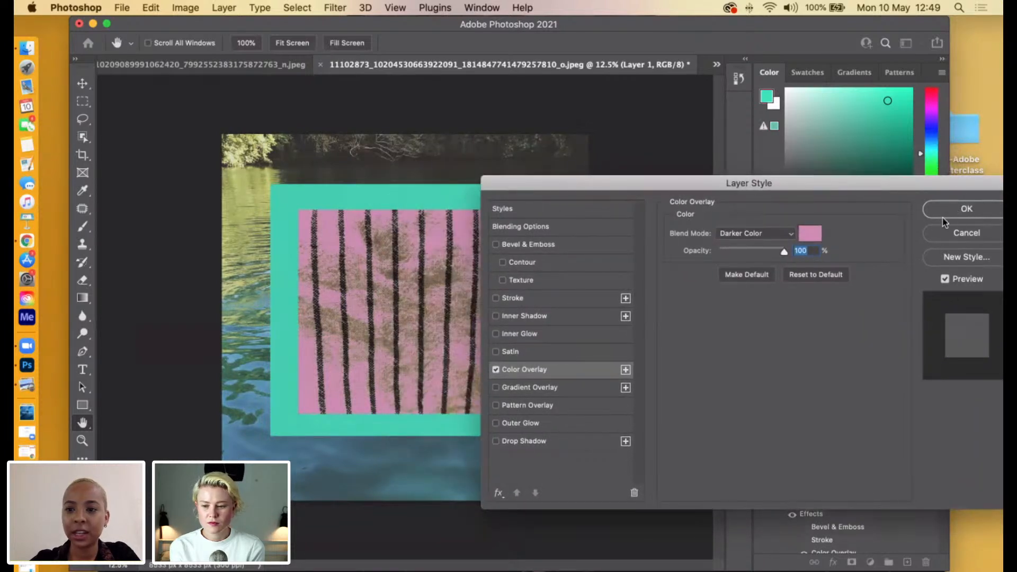
{"action": "left_click", "coordinate": [969, 212]}
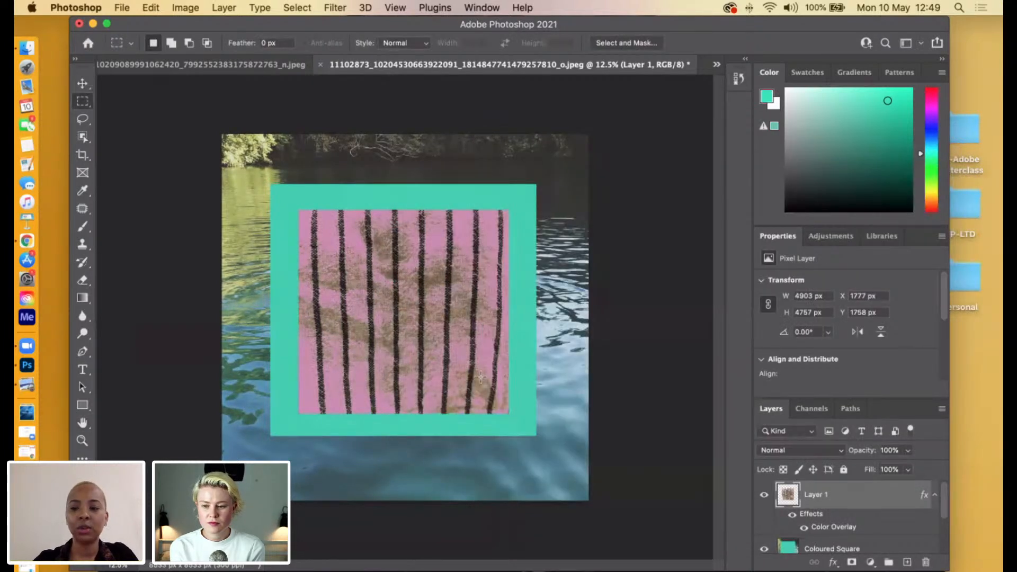
Add Gaussian noise of 42.44% to the striped fabric layer.
{"action": "left_click", "coordinate": [335, 7]}
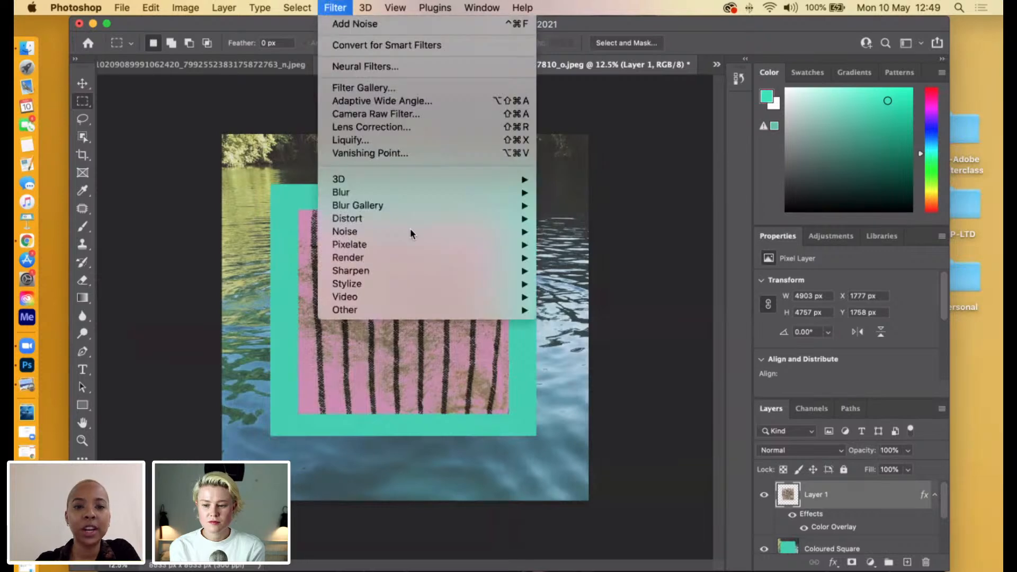
{"action": "mouse_move", "coordinate": [487, 220]}
{"action": "left_click", "coordinate": [588, 231]}
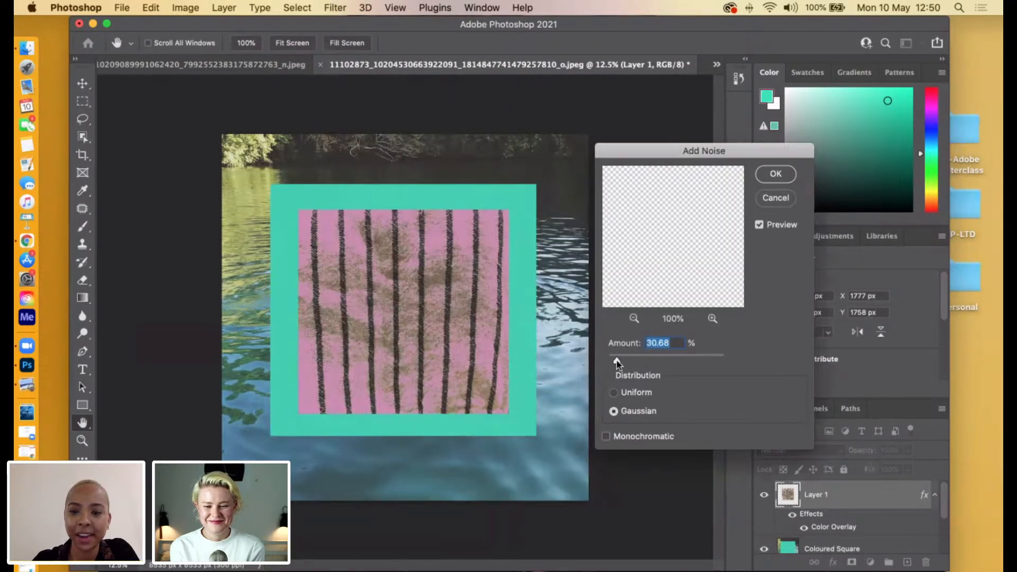
{"action": "mouse_move", "coordinate": [629, 362]}
{"action": "left_mouse_down"}
{"action": "mouse_move", "coordinate": [645, 360]}
{"action": "mouse_move", "coordinate": [621, 363]}
{"action": "left_mouse_up"}
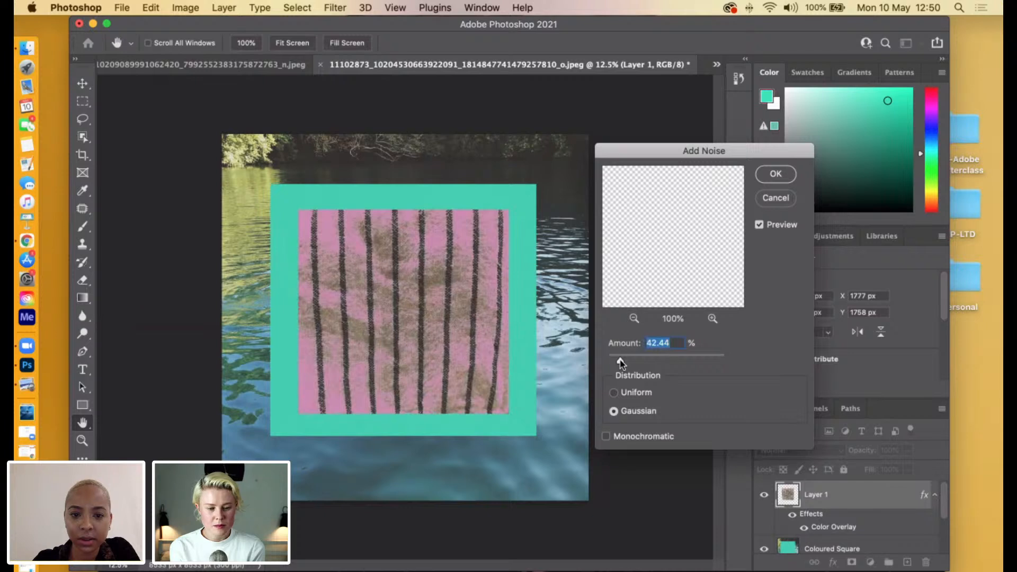
{"action": "left_click", "coordinate": [766, 178]}
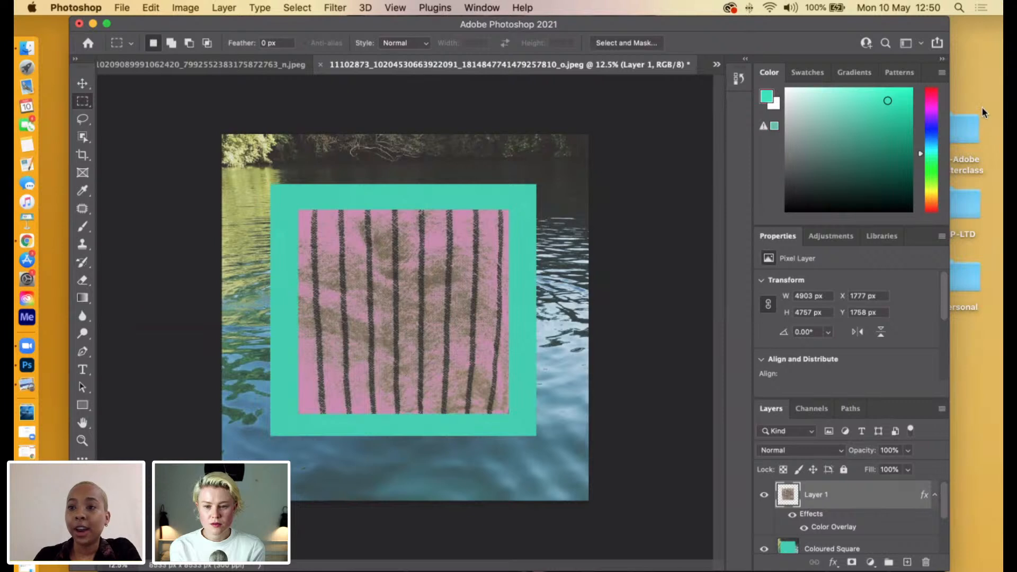
Bring the selected headphones figure from its photo into the collage document as a new layer.
{"action": "left_click", "coordinate": [974, 78]}
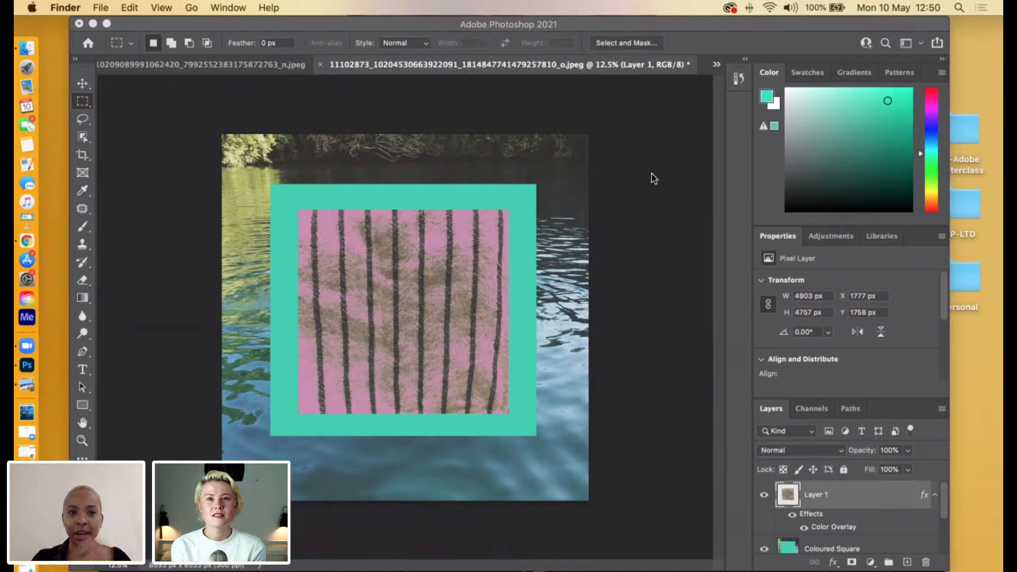
{"action": "left_click", "coordinate": [167, 65]}
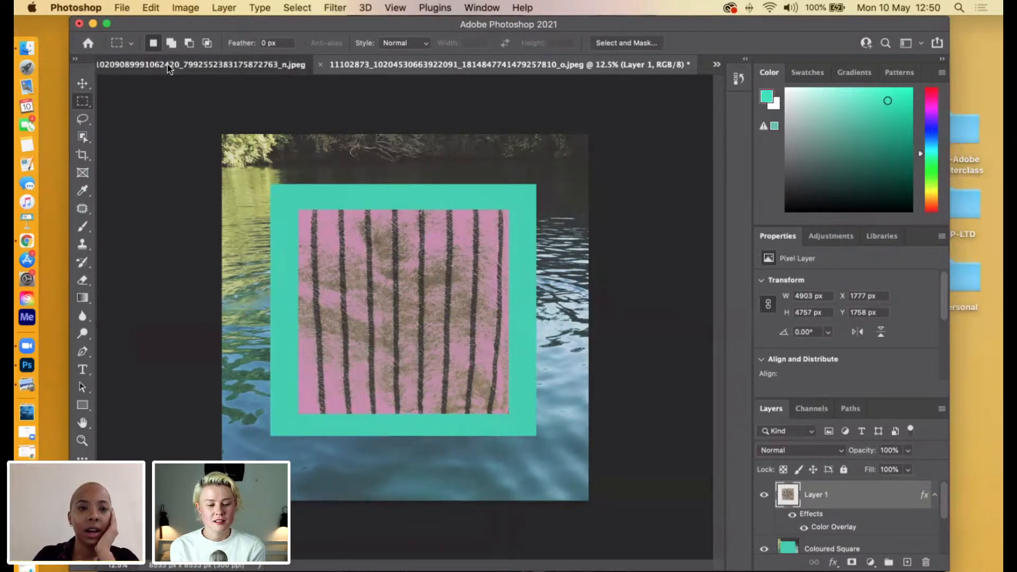
{"action": "left_click", "coordinate": [168, 64]}
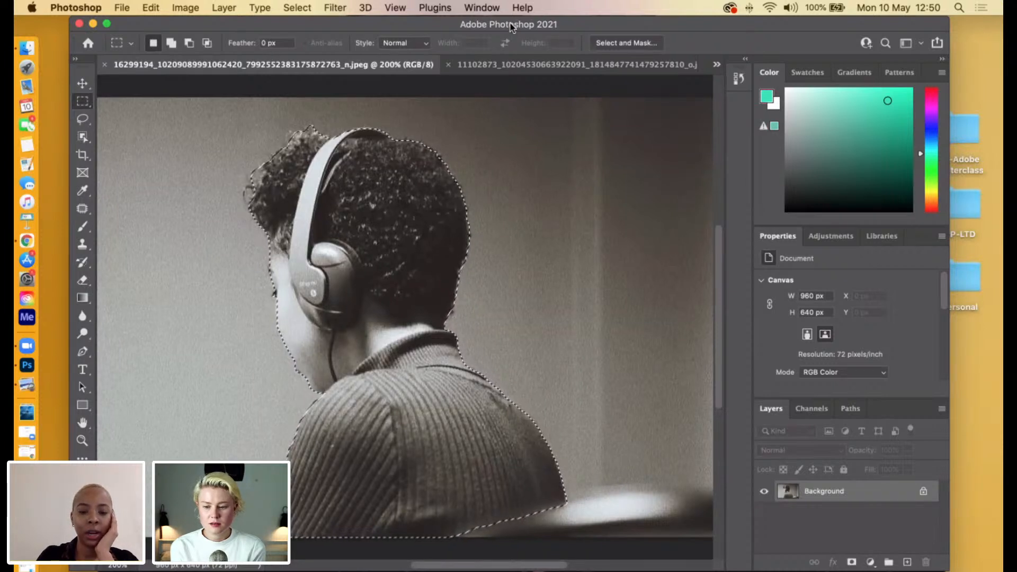
{"action": "left_click", "coordinate": [716, 67]}
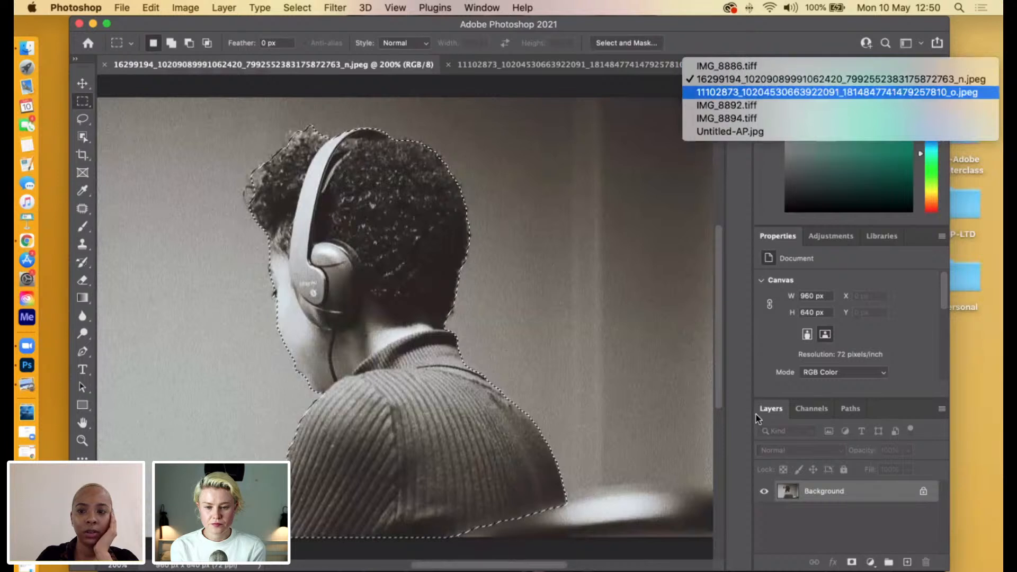
{"action": "left_click", "coordinate": [831, 545]}
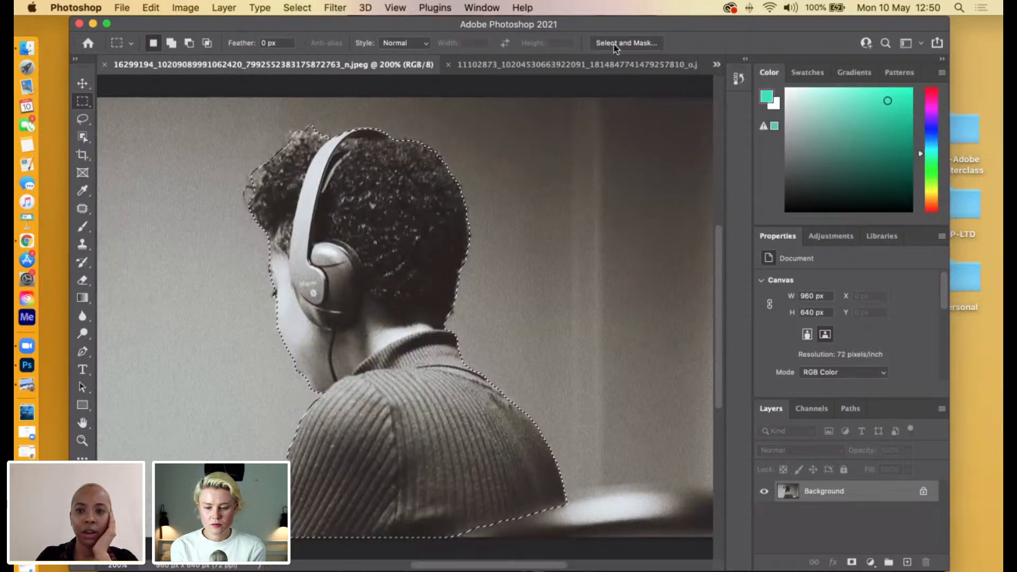
{"action": "left_click", "coordinate": [625, 64]}
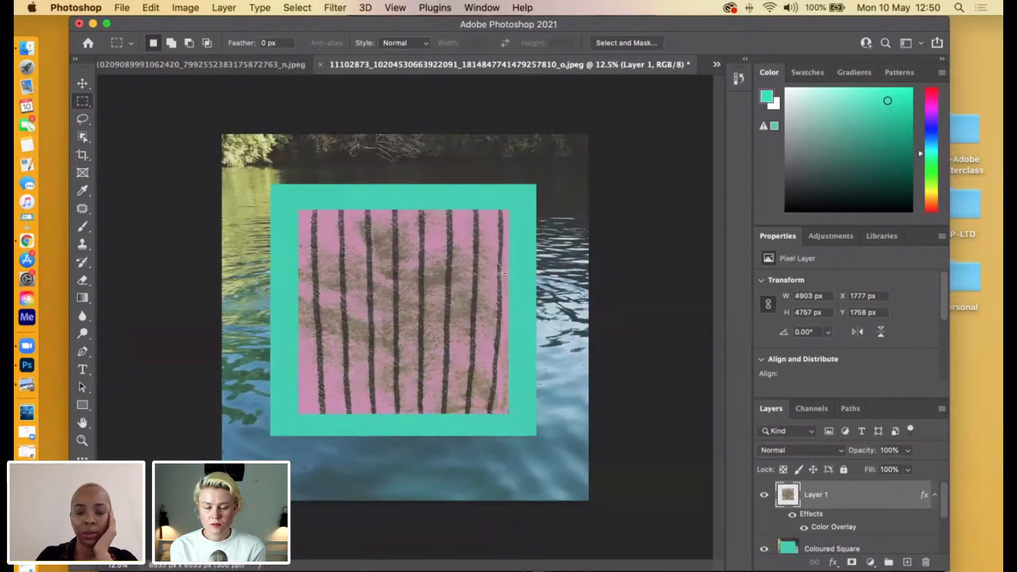
{"action": "key", "text": "super+v"}
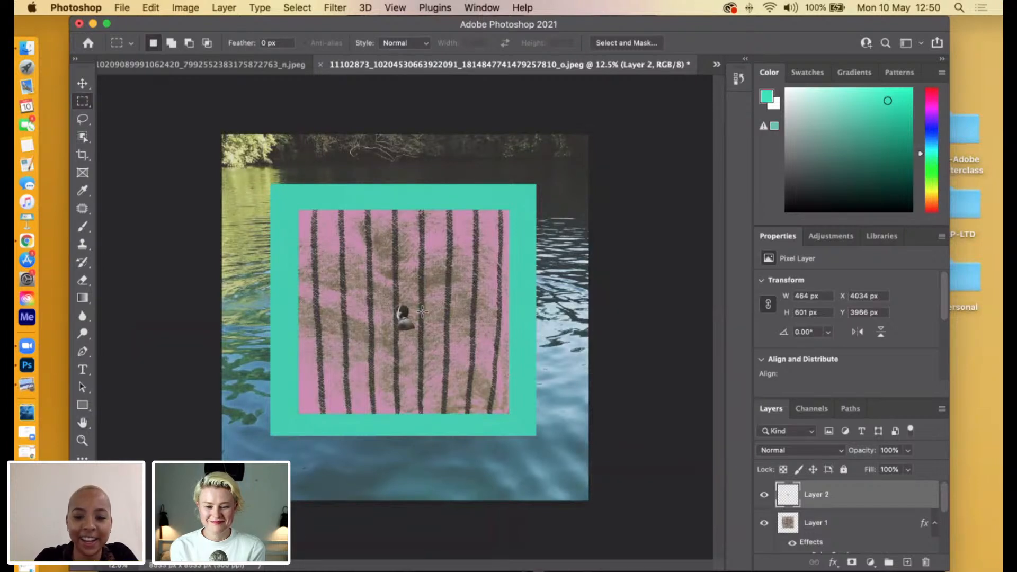
Enlarge the pasted figure proportionally to about 3380 × 4379 px and place it over the left part of the fabric.
{"action": "key", "text": "super+t"}
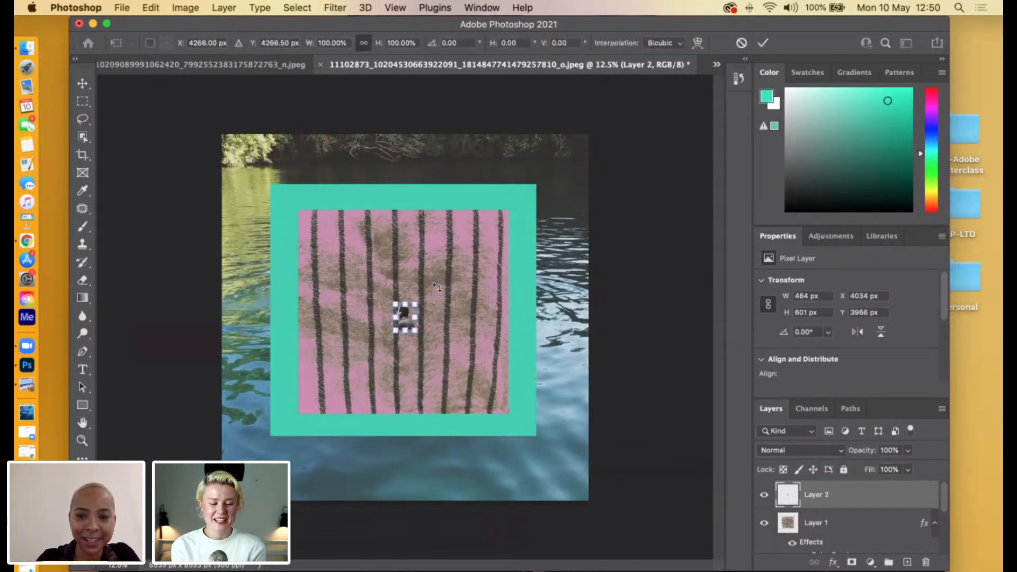
{"action": "key", "text": "super+plus"}
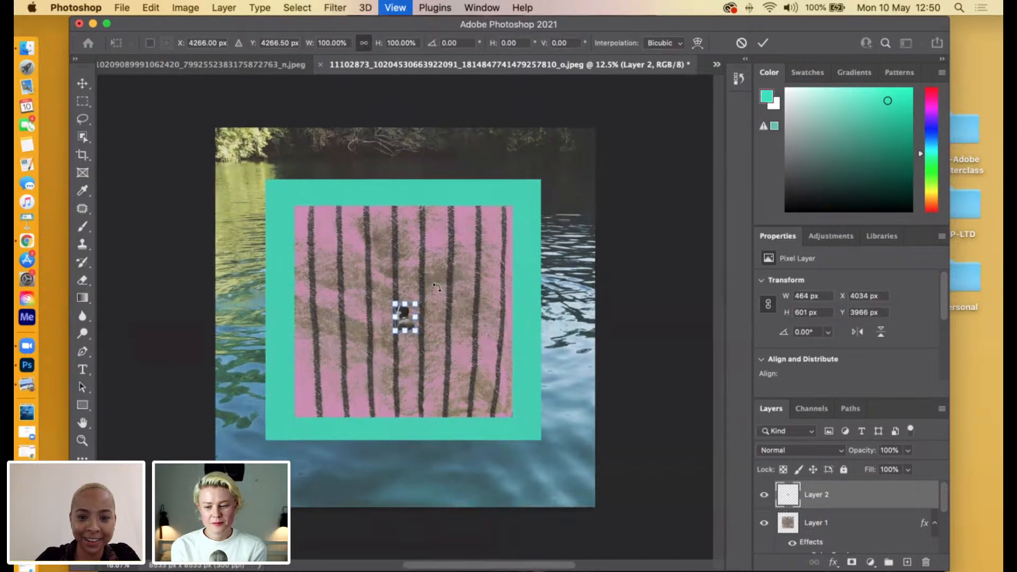
{"action": "key", "text": "super+plus"}
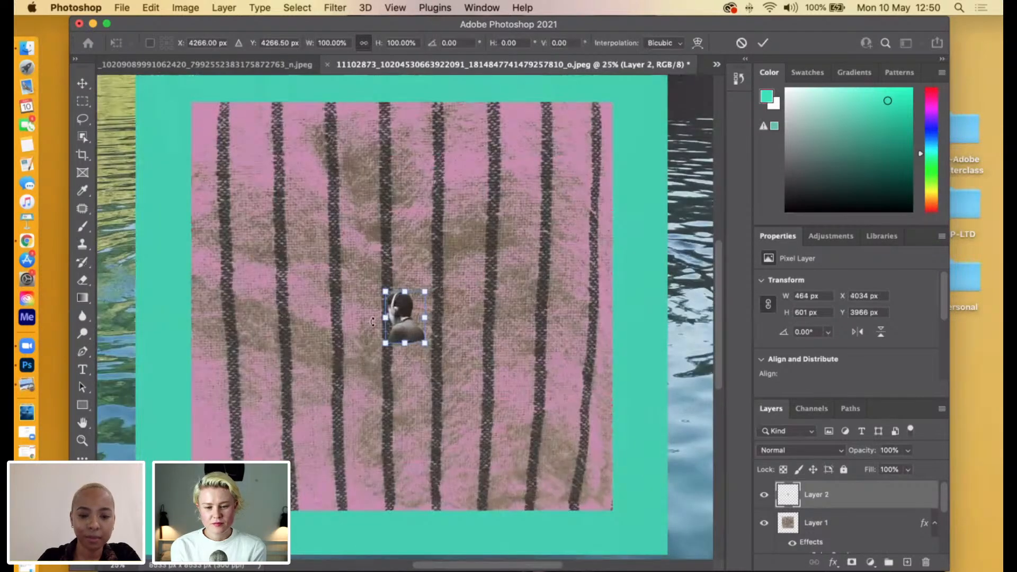
{"action": "left_click_drag", "start_coordinate": [385, 343], "coordinate": [235, 538]}
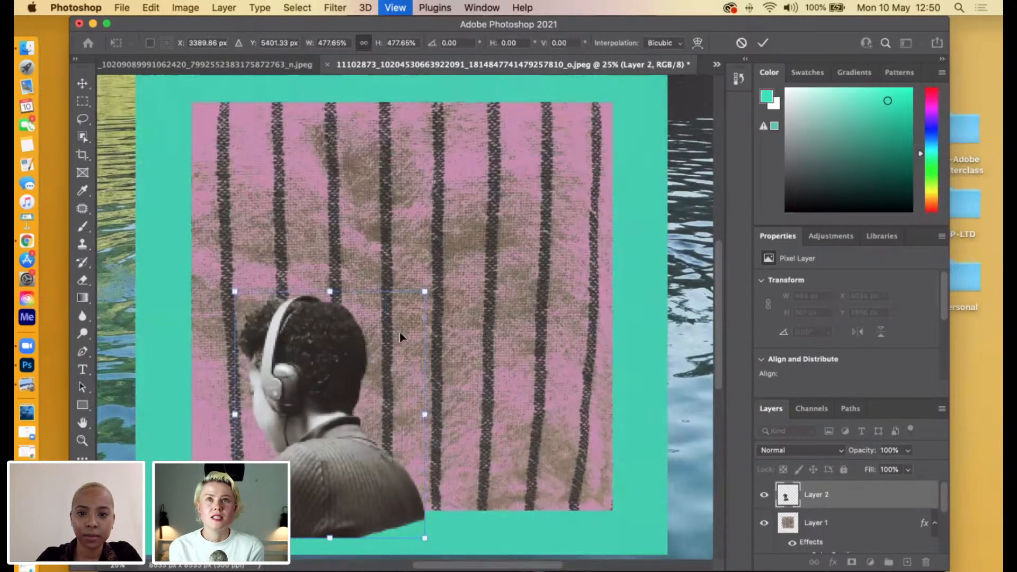
{"action": "key", "text": "super+minus"}
{"action": "key", "text": "super+minus"}
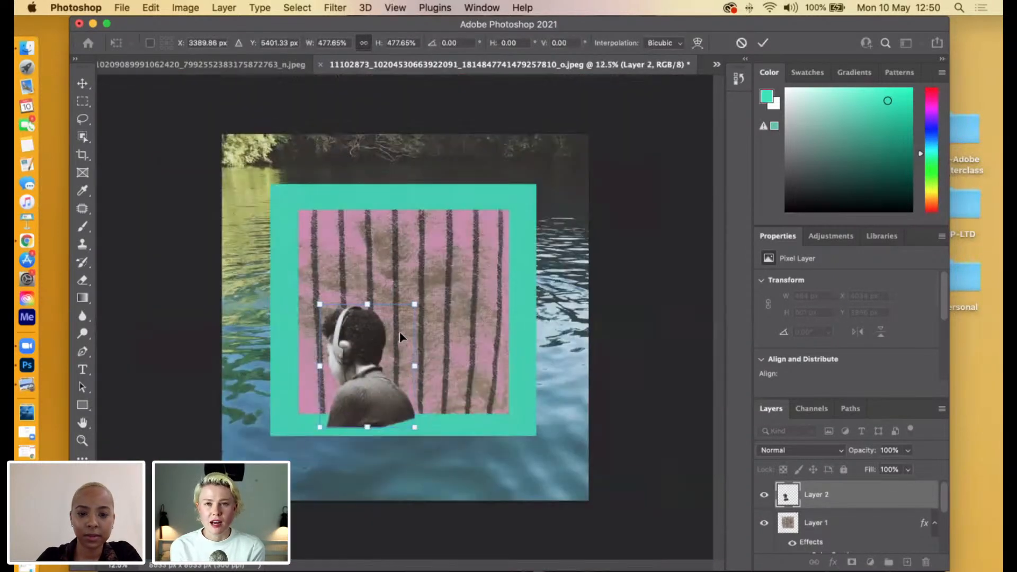
{"action": "left_click_drag", "start_coordinate": [414, 304], "coordinate": [388, 301]}
{"action": "key", "text": "Return"}
{"action": "key", "text": "m"}
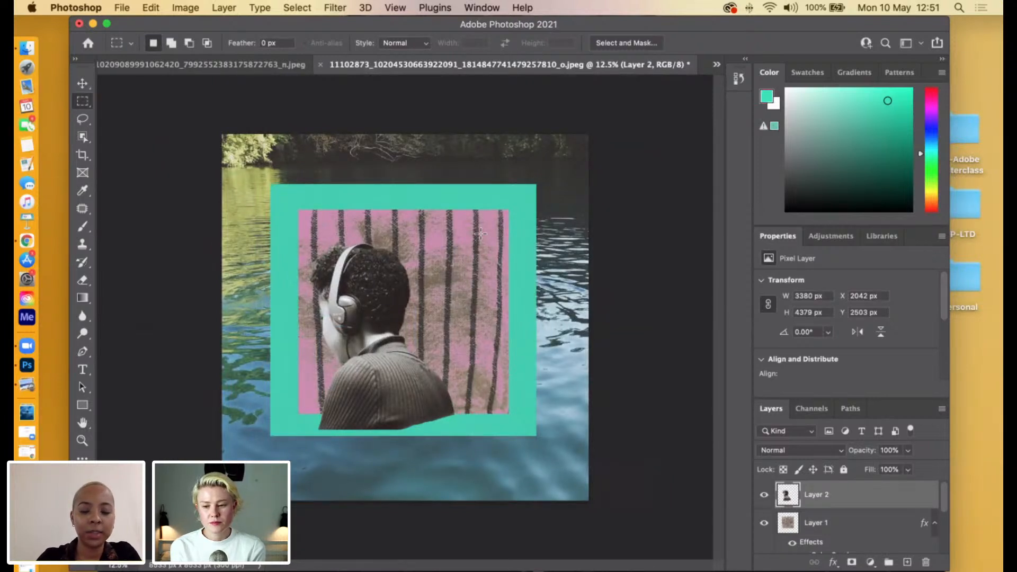
Paste a second copy of the figure, scale it to about 3086 × 3997 px and place it overlapping the first figure's right side.
{"action": "key", "text": "super+v"}
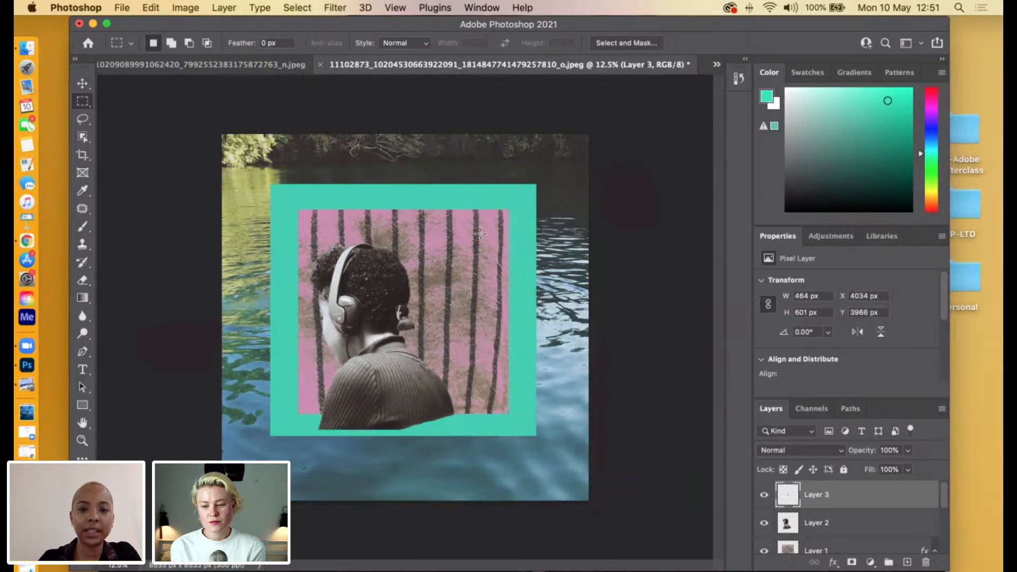
{"action": "key", "text": "super+t"}
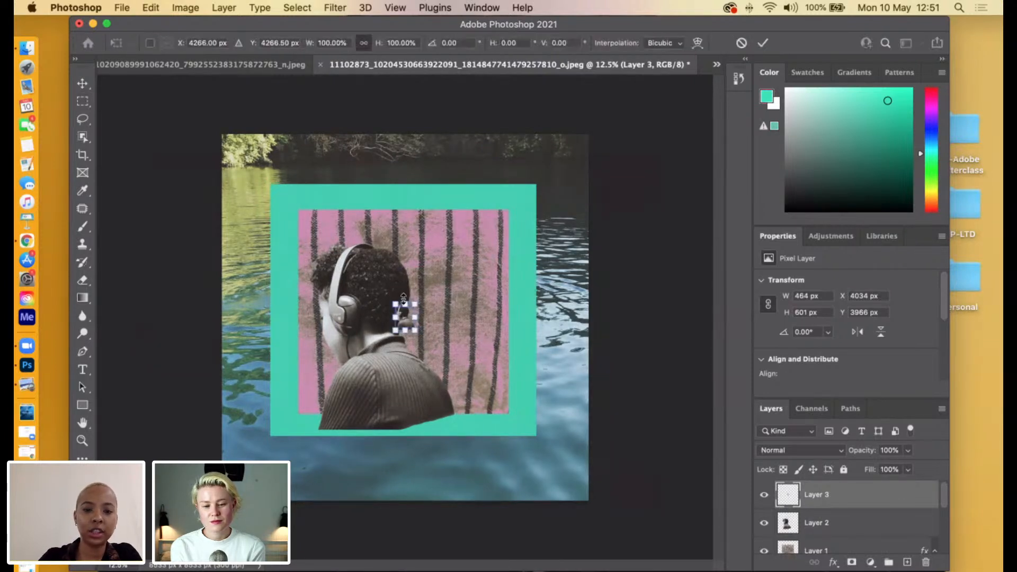
{"action": "left_click_drag", "start_coordinate": [419, 301], "coordinate": [617, 146]}
{"action": "left_click_drag", "start_coordinate": [395, 330], "coordinate": [364, 368]}
{"action": "left_click_drag", "start_coordinate": [453, 258], "coordinate": [458, 340]}
{"action": "left_click_drag", "start_coordinate": [555, 210], "coordinate": [502, 272]}
{"action": "mouse_move", "coordinate": [442, 301]}
{"action": "left_mouse_down"}
{"action": "mouse_move", "coordinate": [466, 289]}
{"action": "mouse_move", "coordinate": [453, 297]}
{"action": "left_mouse_up"}
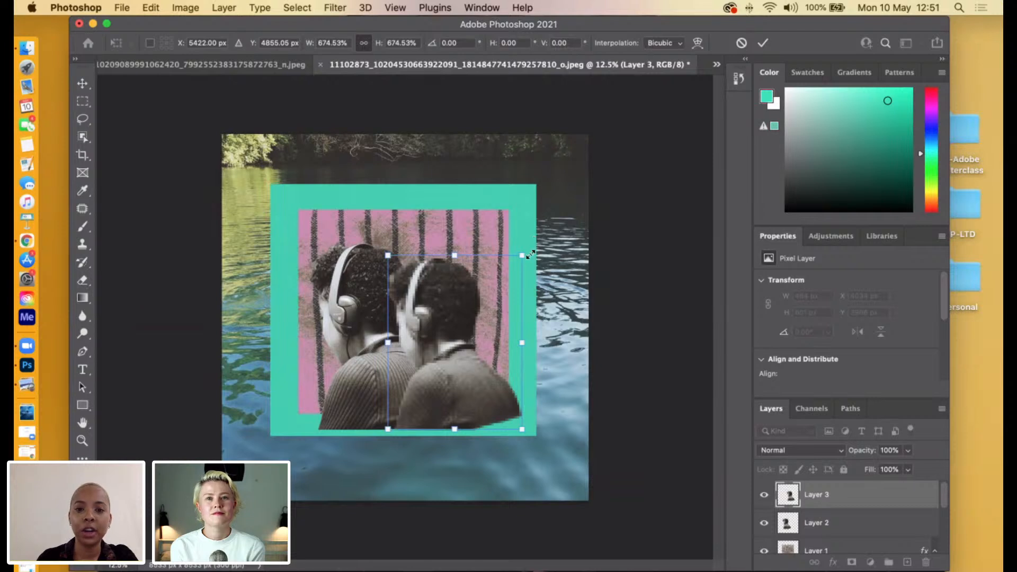
{"action": "left_click_drag", "start_coordinate": [522, 255], "coordinate": [528, 262]}
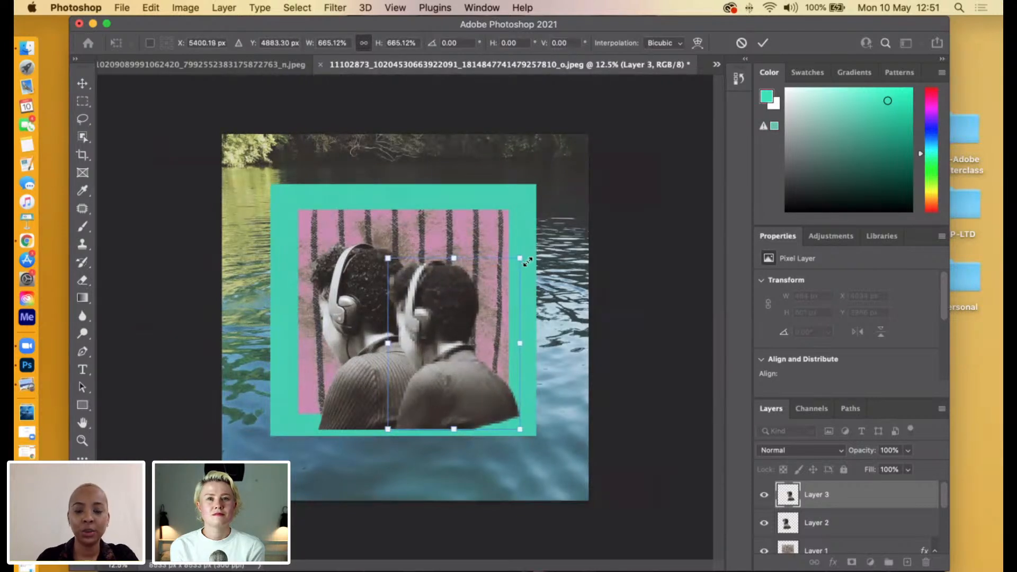
{"action": "key", "text": "m"}
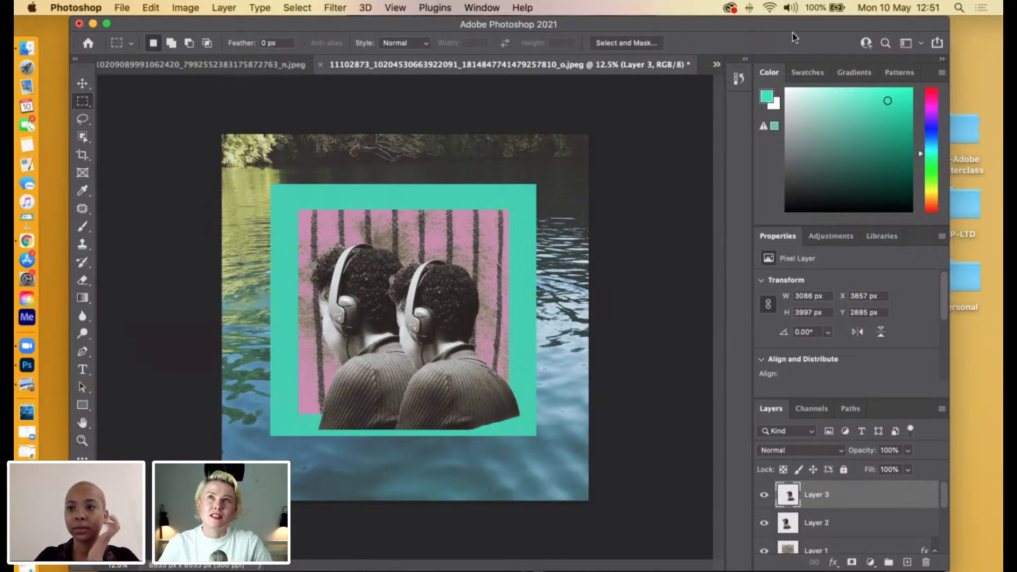
Open the AP-Adobe Masterclass folder from the desktop and set its window beside the collage.
{"action": "left_click_drag", "start_coordinate": [793, 36], "coordinate": [722, 53]}
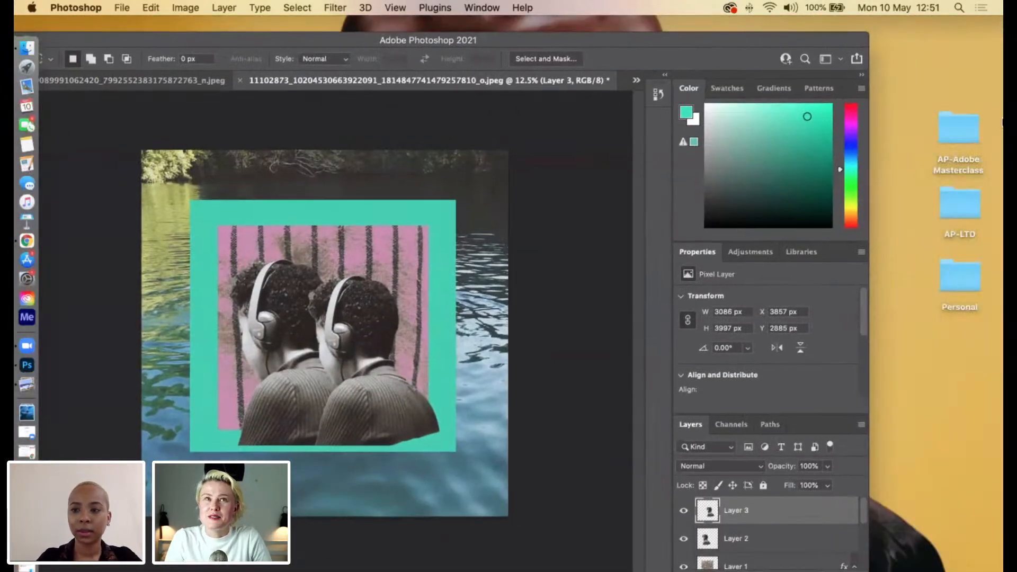
{"action": "double_click", "coordinate": [943, 137]}
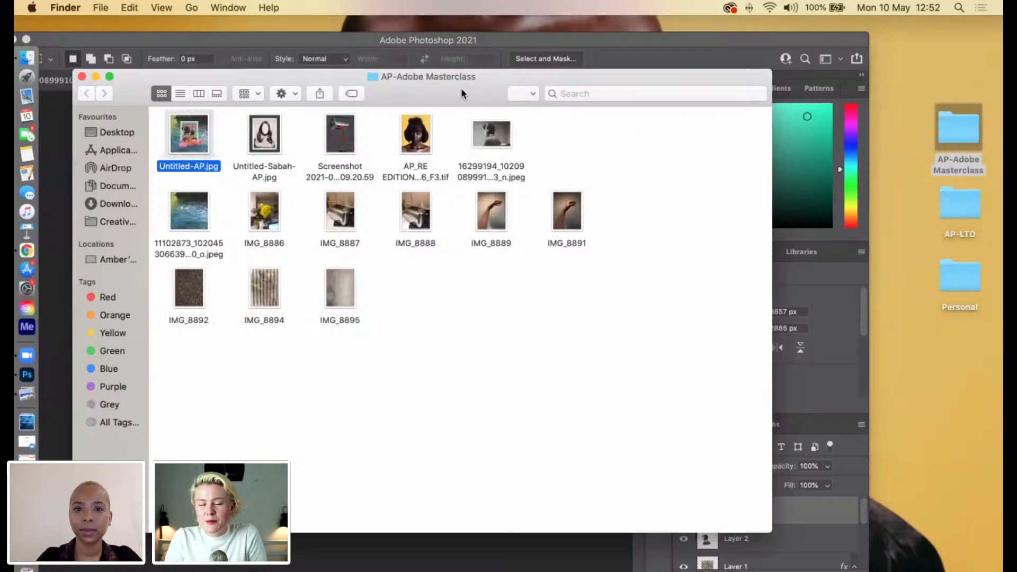
{"action": "left_click_drag", "start_coordinate": [461, 93], "coordinate": [799, 100]}
{"action": "left_click_drag", "start_coordinate": [527, 85], "coordinate": [818, 170]}
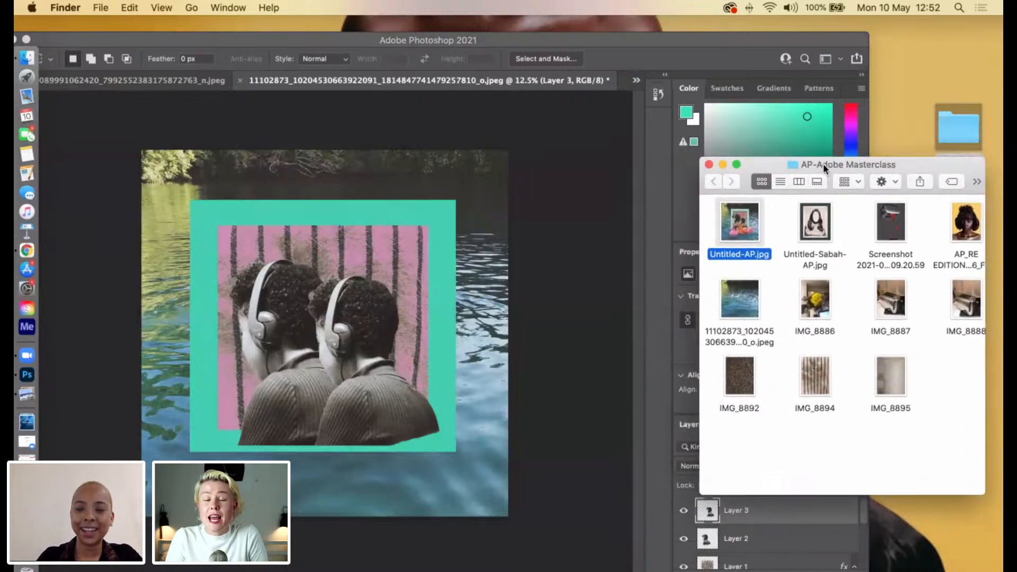
Open Untitled-AP.jpg in Preview and place it beside the collage to compare how the two figures are arranged.
{"action": "right_click", "coordinate": [748, 212]}
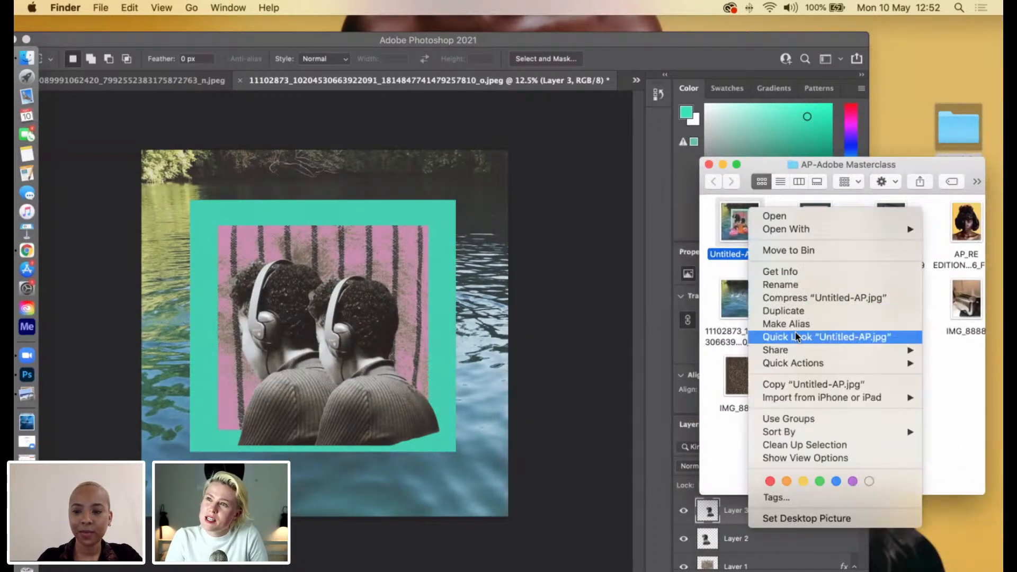
{"action": "mouse_move", "coordinate": [789, 228]}
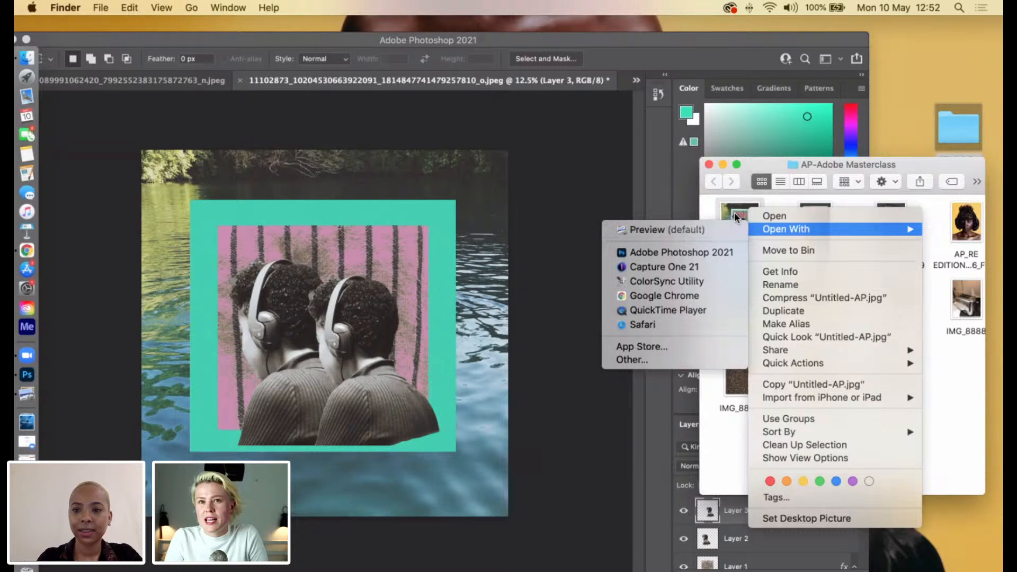
{"action": "left_click", "coordinate": [722, 231]}
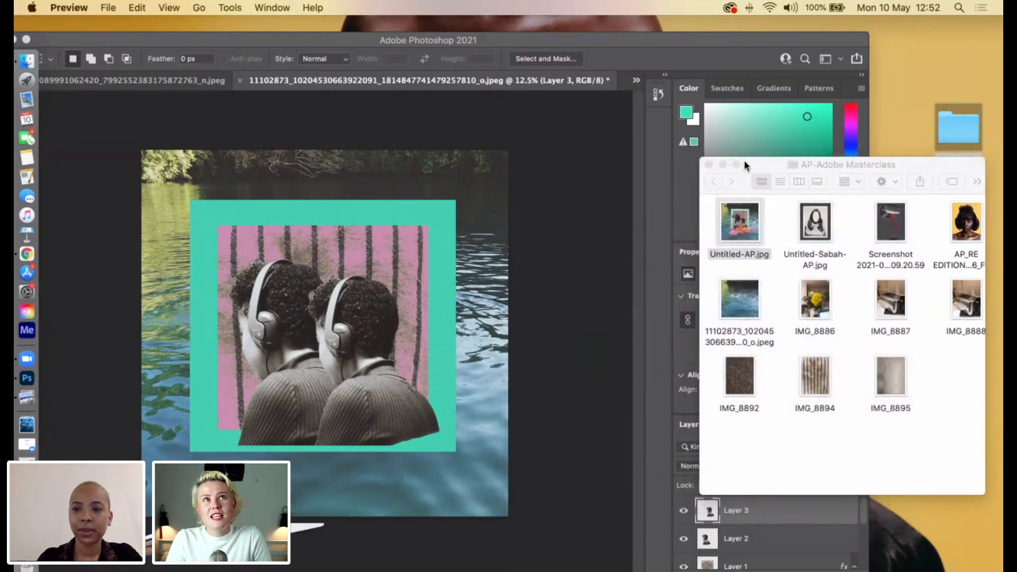
{"action": "left_click", "coordinate": [721, 164]}
{"action": "left_click_drag", "start_coordinate": [669, 186], "coordinate": [887, 165]}
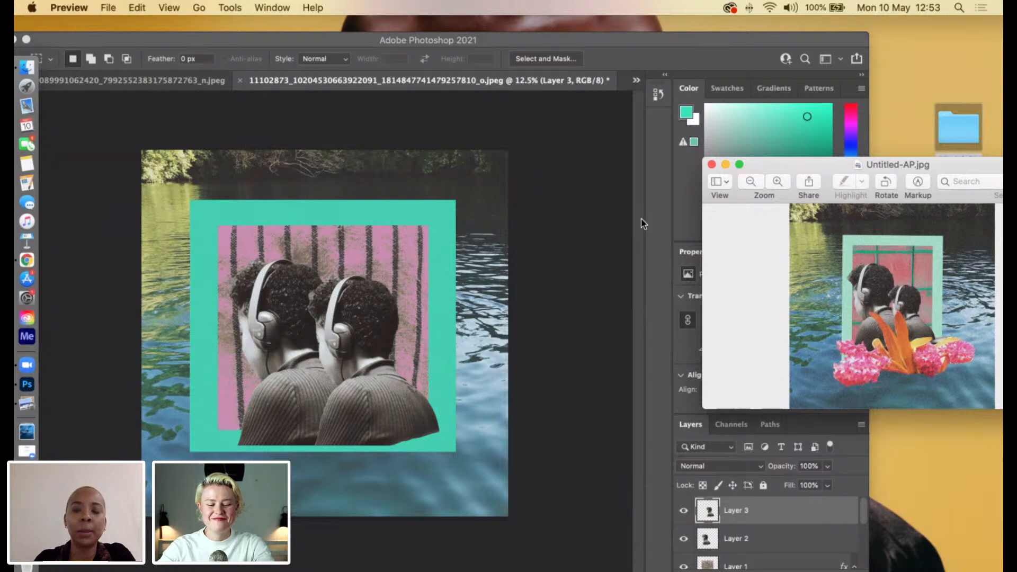
{"action": "left_click", "coordinate": [567, 193]}
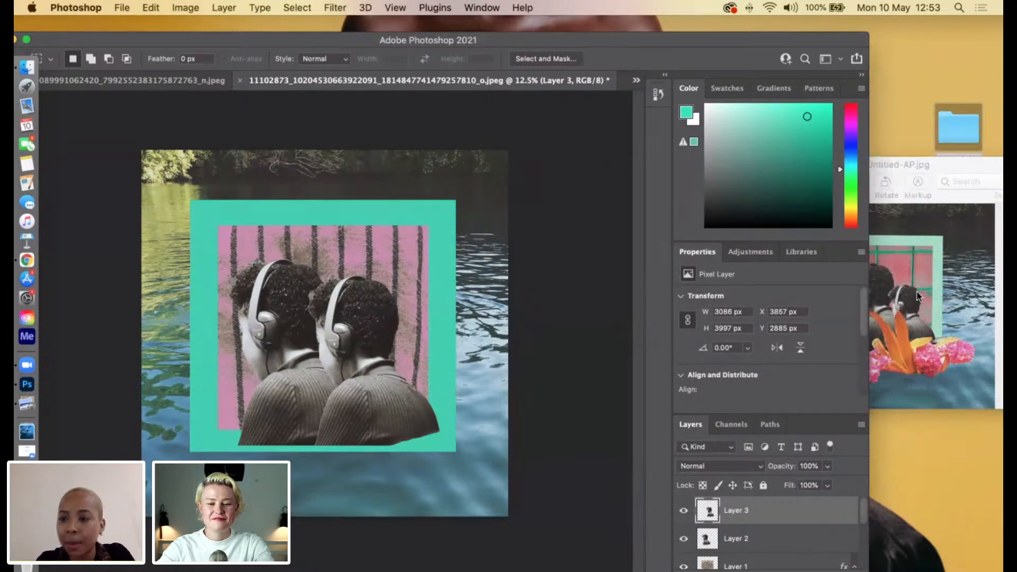
{"action": "left_click", "coordinate": [906, 318]}
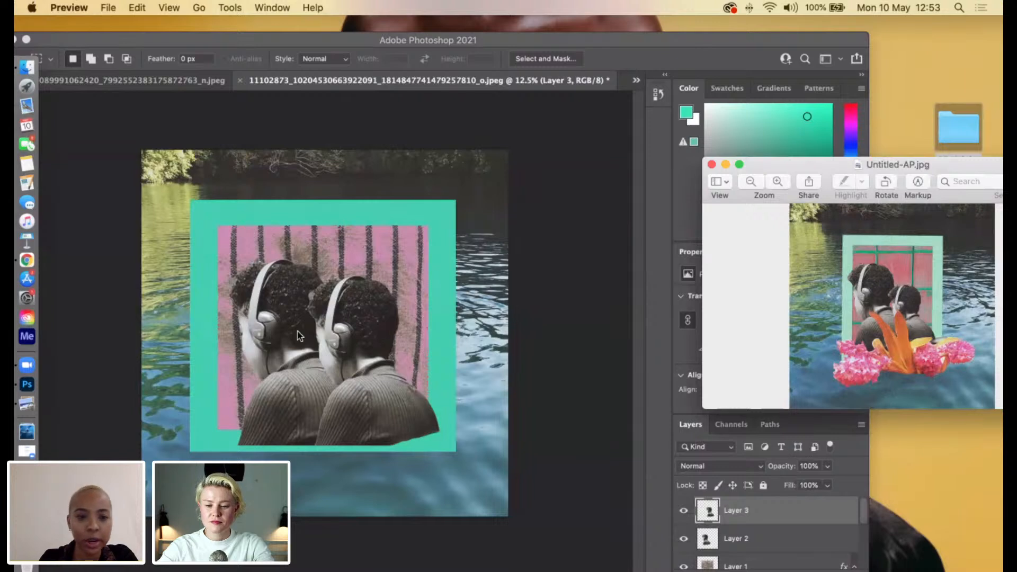
Move the first figure up and left in the collage and enlarge it proportionally to about 4007 × 5192 px.
{"action": "left_click_drag", "start_coordinate": [476, 42], "coordinate": [528, 38]}
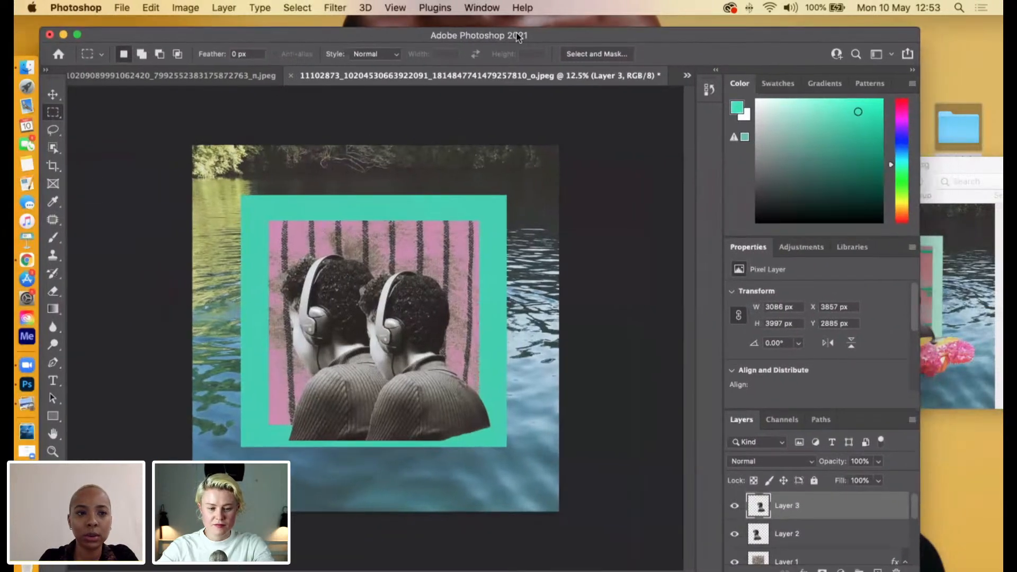
{"action": "left_click", "coordinate": [58, 96]}
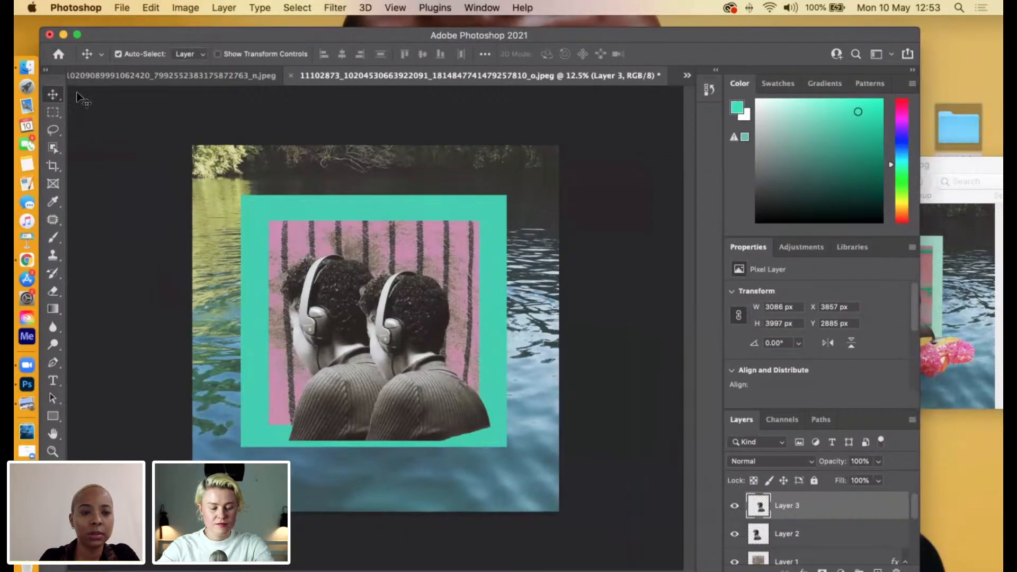
{"action": "left_click_drag", "start_coordinate": [342, 321], "coordinate": [315, 279]}
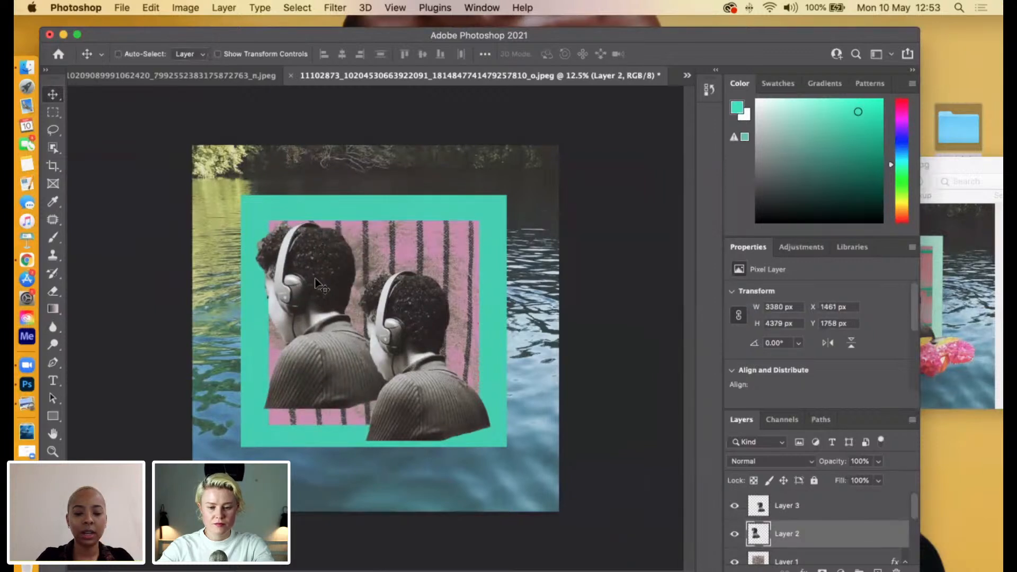
{"action": "key", "text": "super+t"}
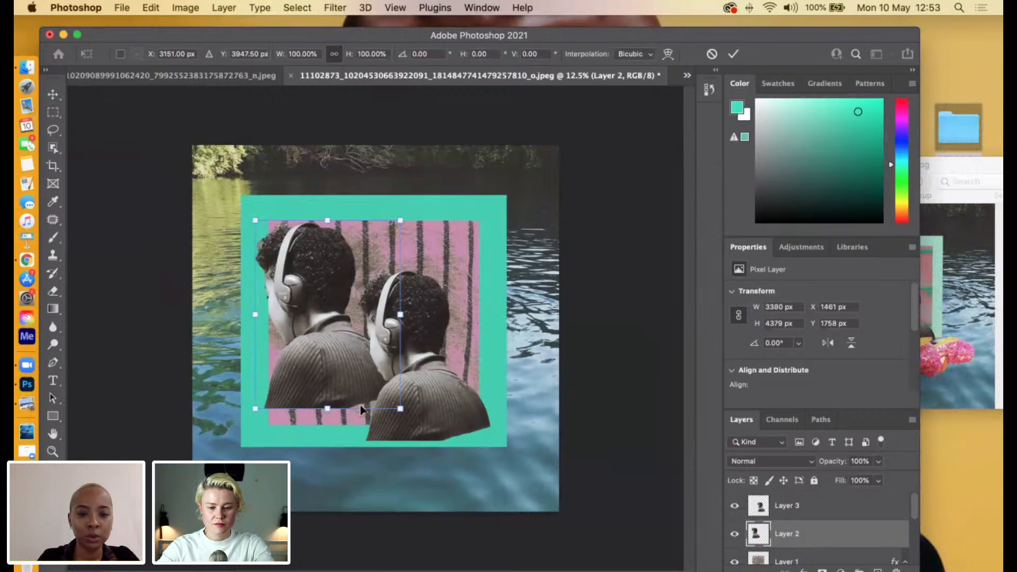
{"action": "left_click_drag", "start_coordinate": [396, 409], "coordinate": [426, 442]}
{"action": "left_click_drag", "start_coordinate": [303, 325], "coordinate": [299, 321]}
{"action": "key", "text": "Return"}
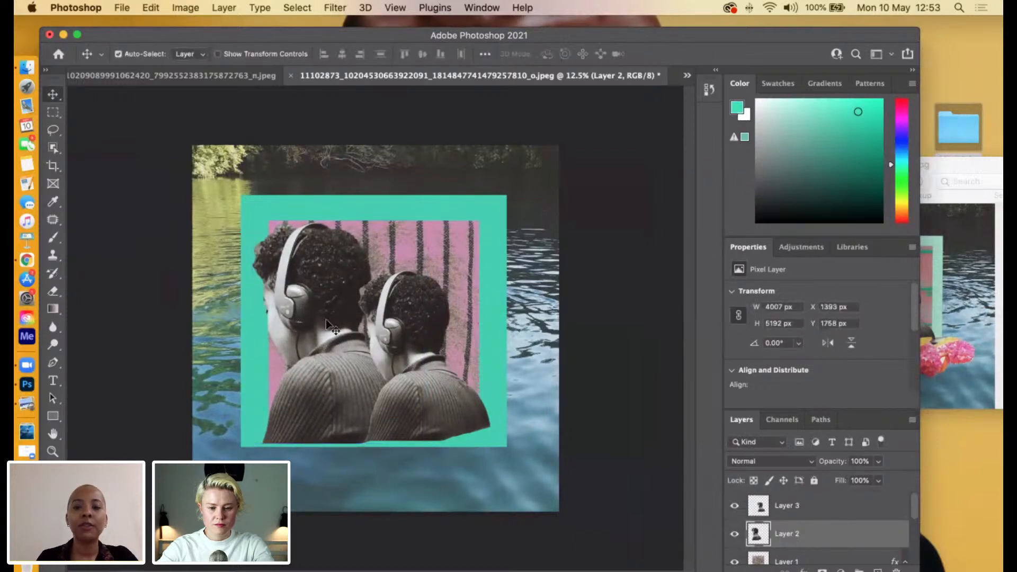
Reposition the second figure so it overlaps the first figure's right side and scale it down proportionally to about 3028 × 3922 px.
{"action": "left_click", "coordinate": [734, 506]}
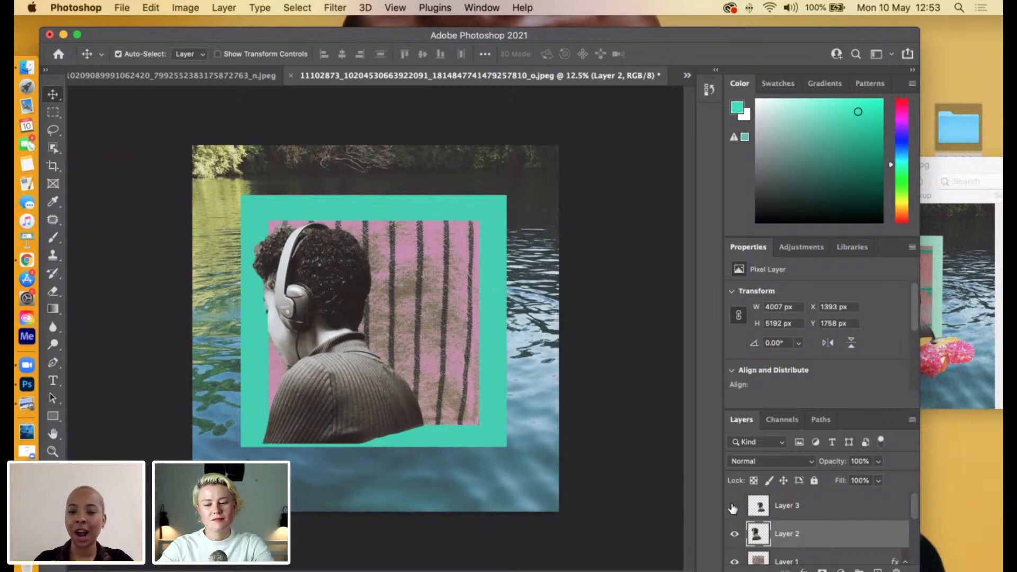
{"action": "left_click", "coordinate": [733, 506]}
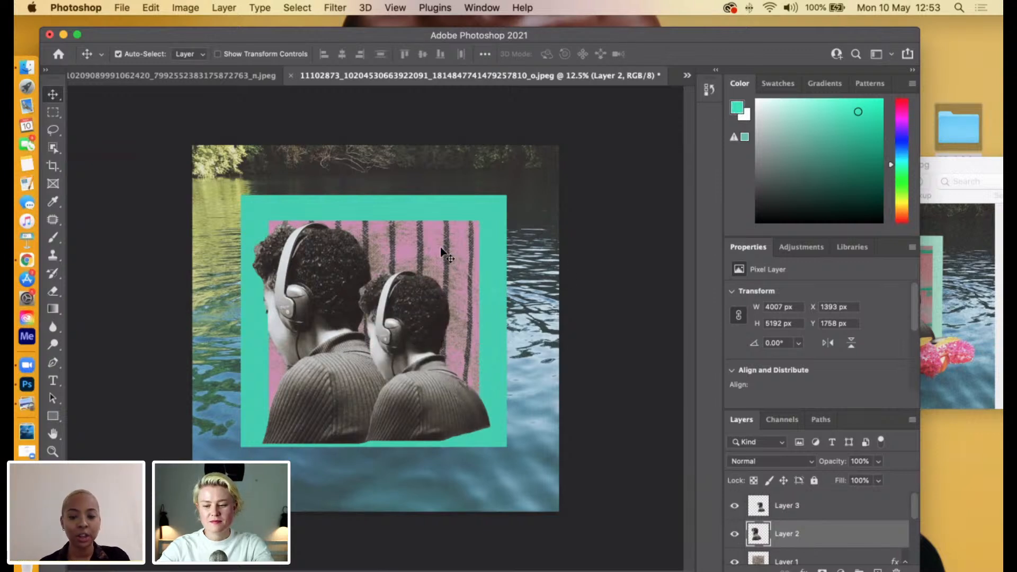
{"action": "left_click_drag", "start_coordinate": [418, 321], "coordinate": [337, 289]}
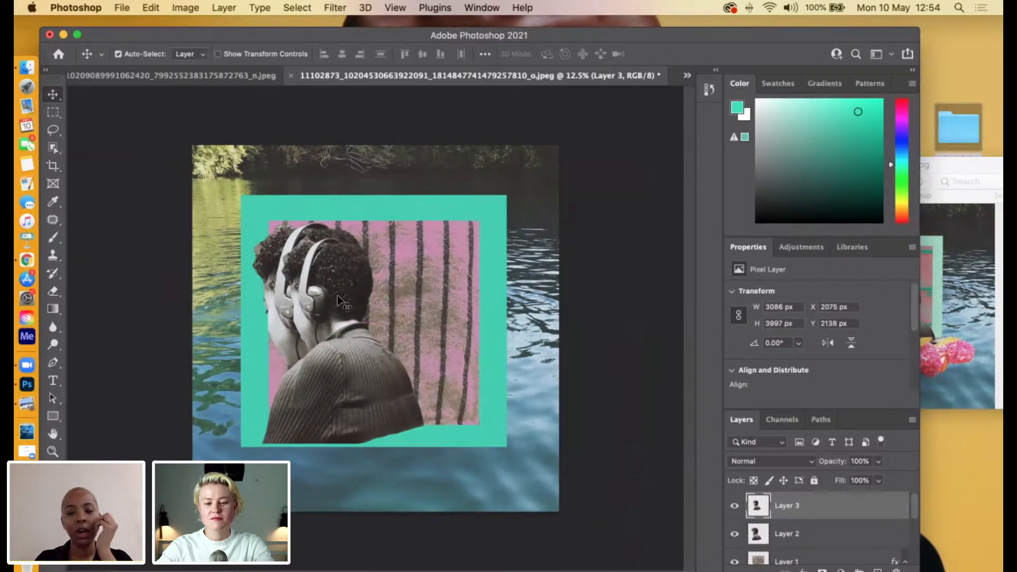
{"action": "left_click_drag", "start_coordinate": [371, 306], "coordinate": [406, 324]}
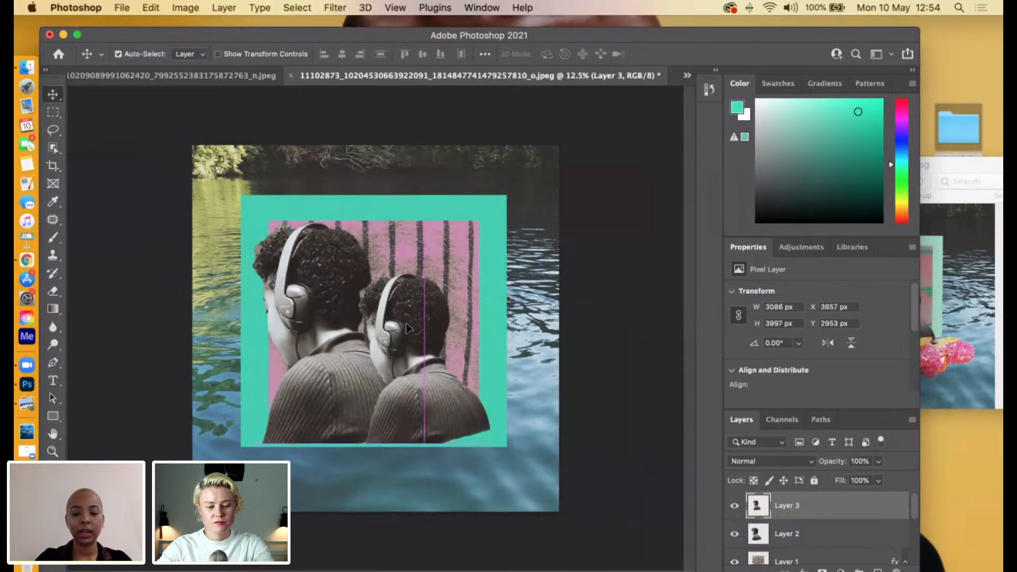
{"action": "key", "text": "super+t"}
{"action": "mouse_move", "coordinate": [359, 443]}
{"action": "left_mouse_down"}
{"action": "mouse_move", "coordinate": [366, 431]}
{"action": "mouse_move", "coordinate": [359, 441]}
{"action": "left_mouse_up"}
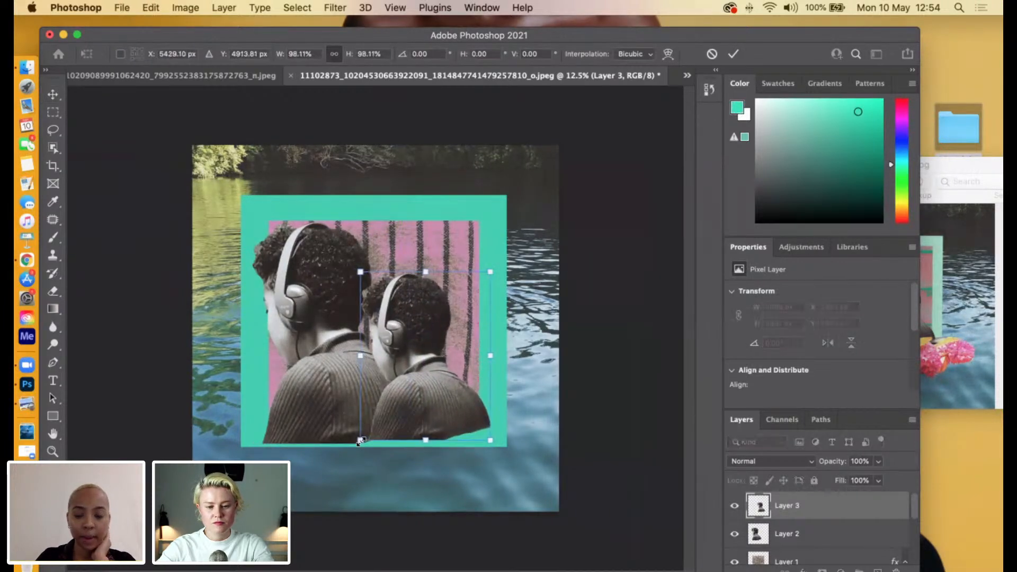
{"action": "key", "text": "Return"}
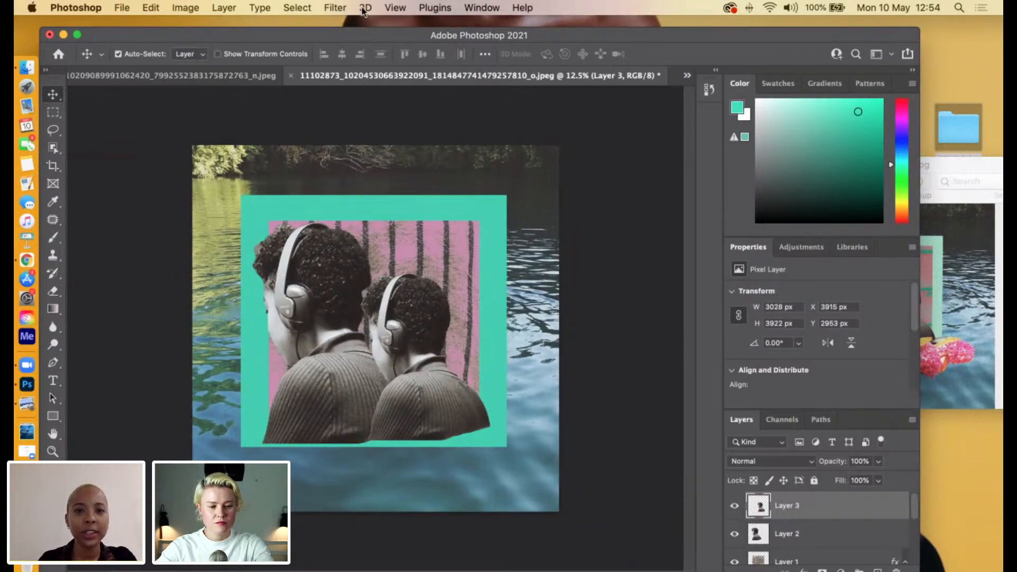
Add 9.51% Gaussian noise to the smaller figure on Layer 3.
{"action": "left_click", "coordinate": [335, 7]}
{"action": "mouse_move", "coordinate": [428, 231]}
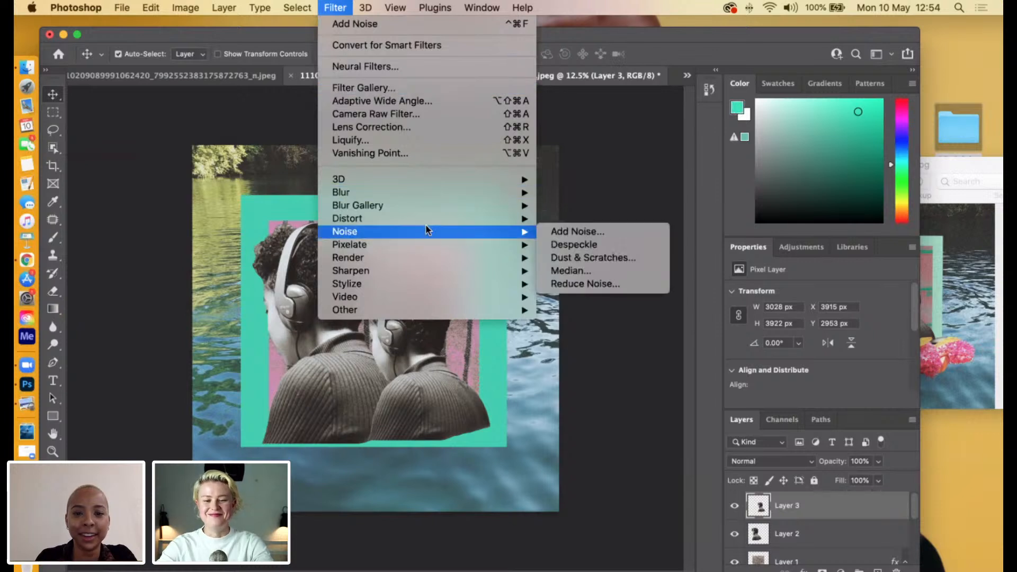
{"action": "left_click", "coordinate": [564, 231]}
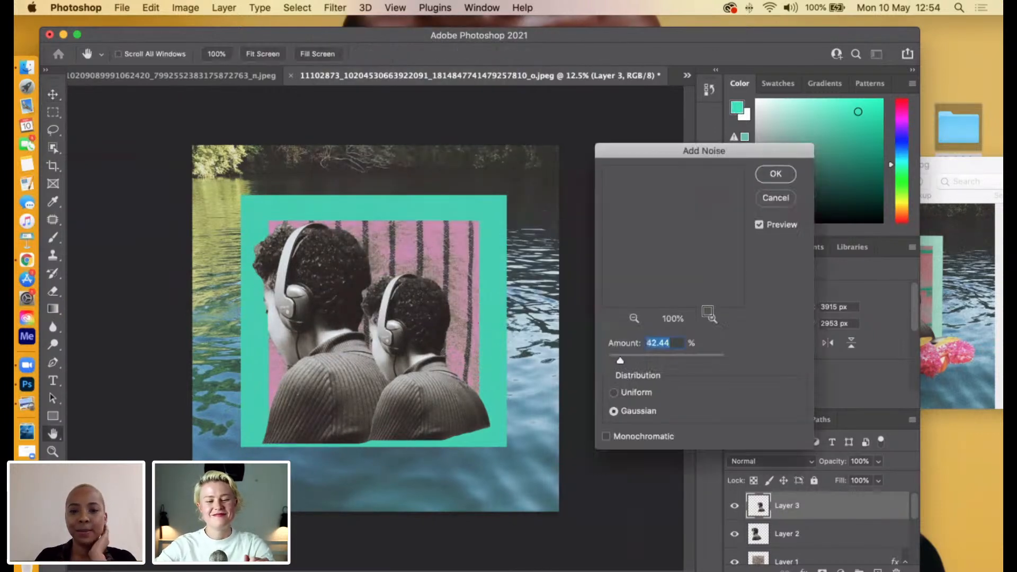
{"action": "left_click_drag", "start_coordinate": [621, 360], "coordinate": [611, 363]}
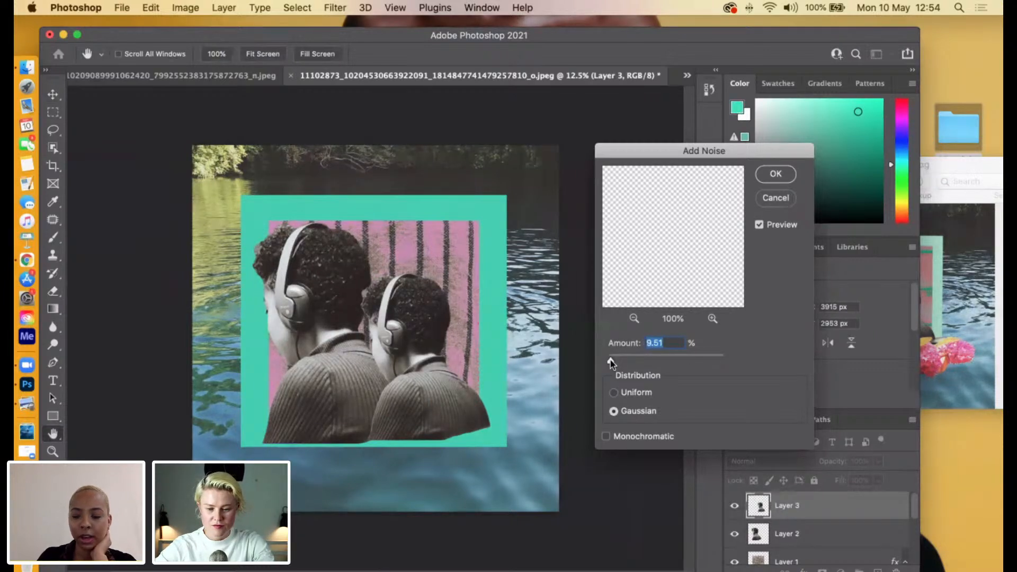
{"action": "key", "text": "Return"}
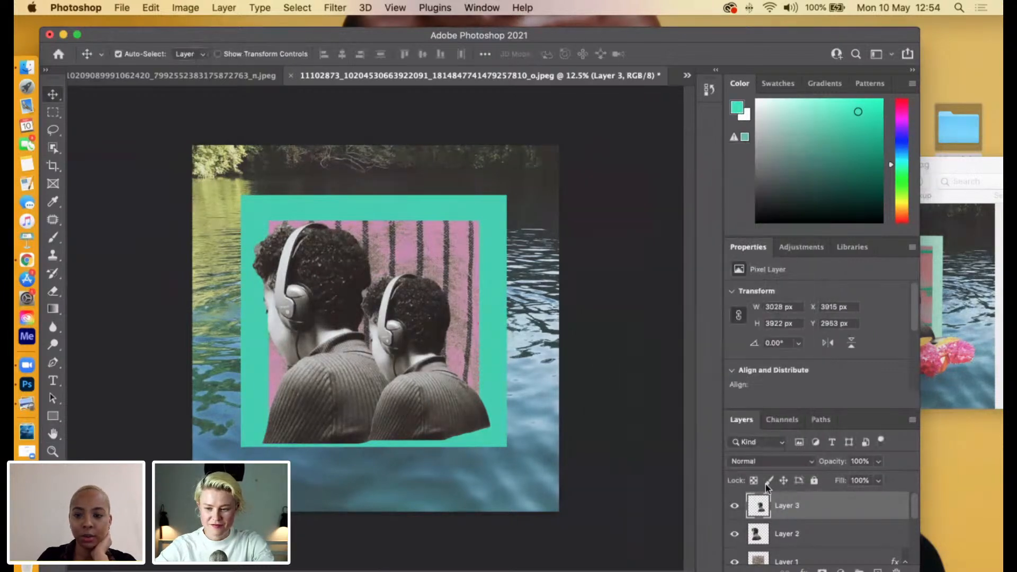
Repeat the last Add Noise filter on the larger figure on Layer 2.
{"action": "left_click", "coordinate": [783, 536]}
{"action": "left_click", "coordinate": [335, 8]}
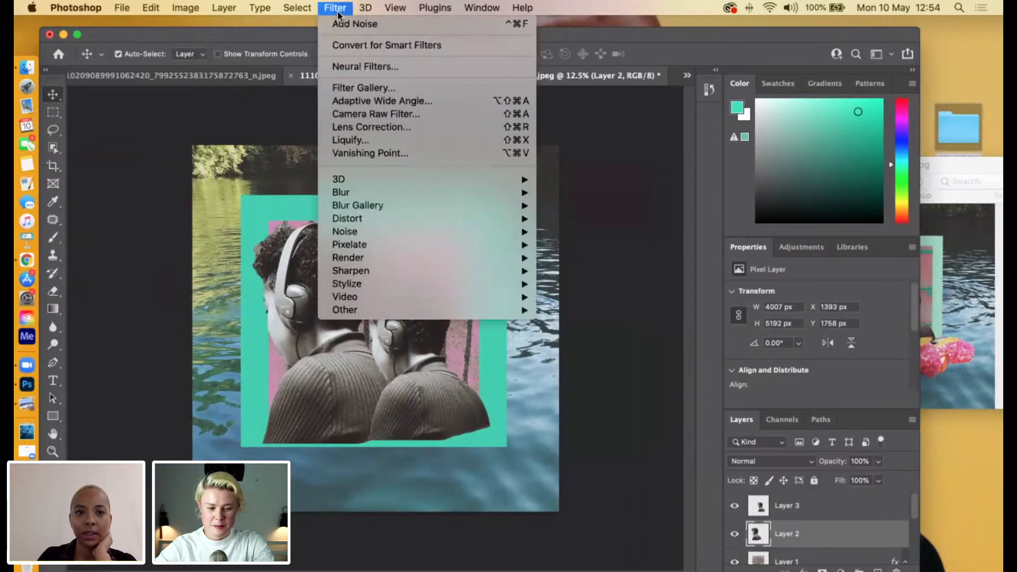
{"action": "left_click", "coordinate": [359, 27]}
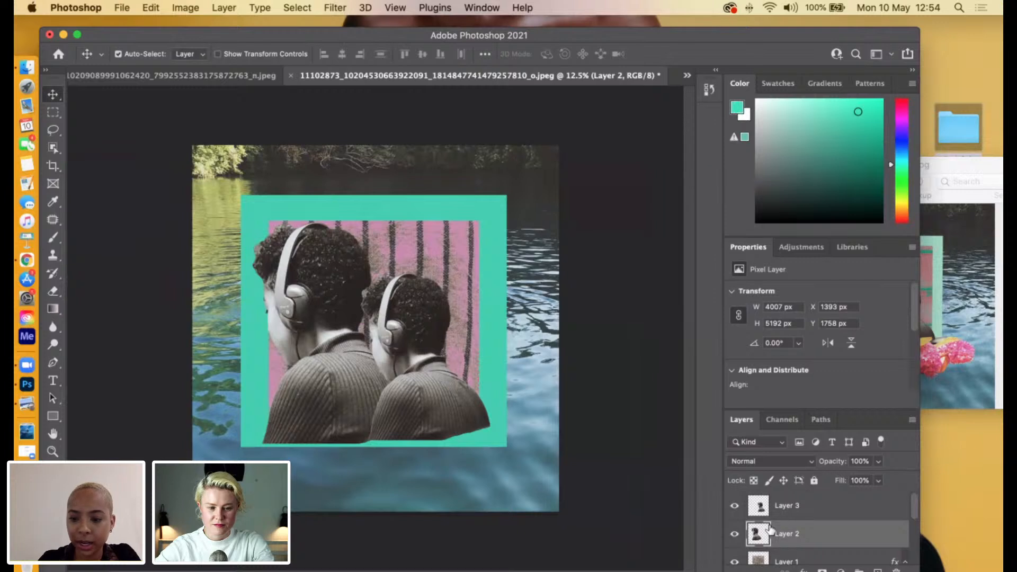
Check the flowers in the Untitled-AP.jpg reference in Preview, return to Photoshop and close the woven-texture image IMG_8892.tiff.
{"action": "left_click", "coordinate": [954, 248]}
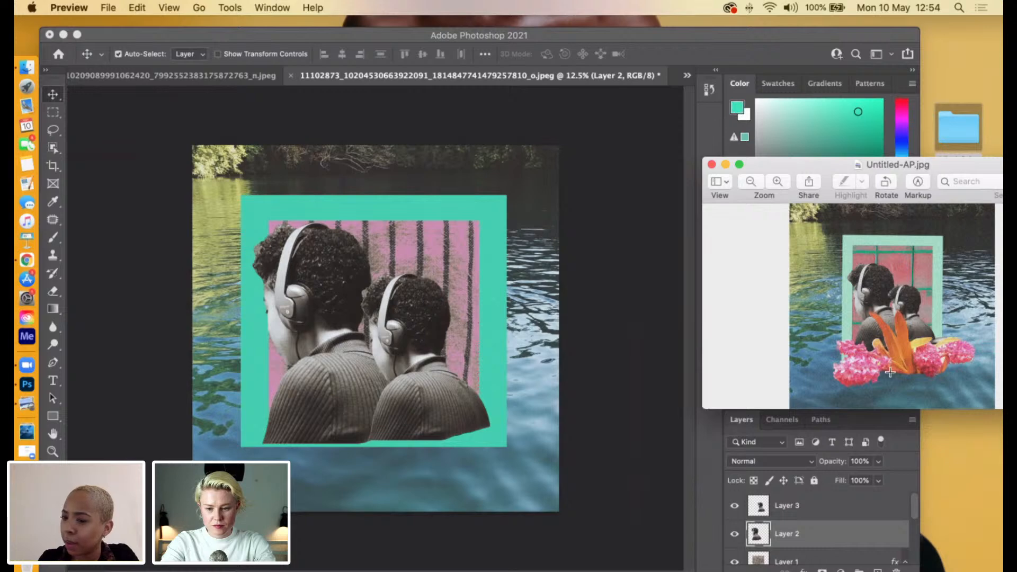
{"action": "left_click", "coordinate": [154, 74]}
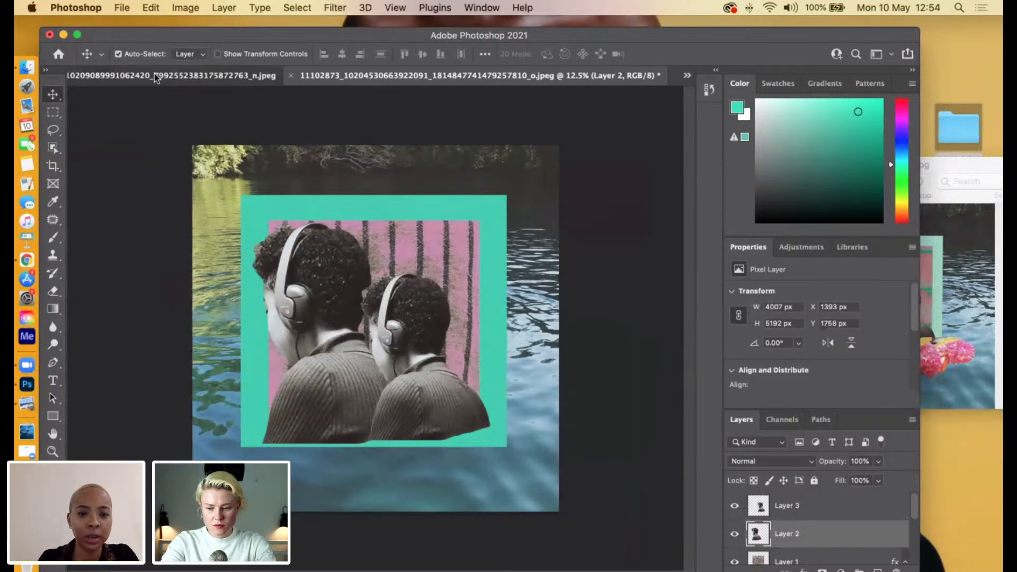
{"action": "left_click", "coordinate": [154, 74]}
{"action": "left_click", "coordinate": [688, 77]}
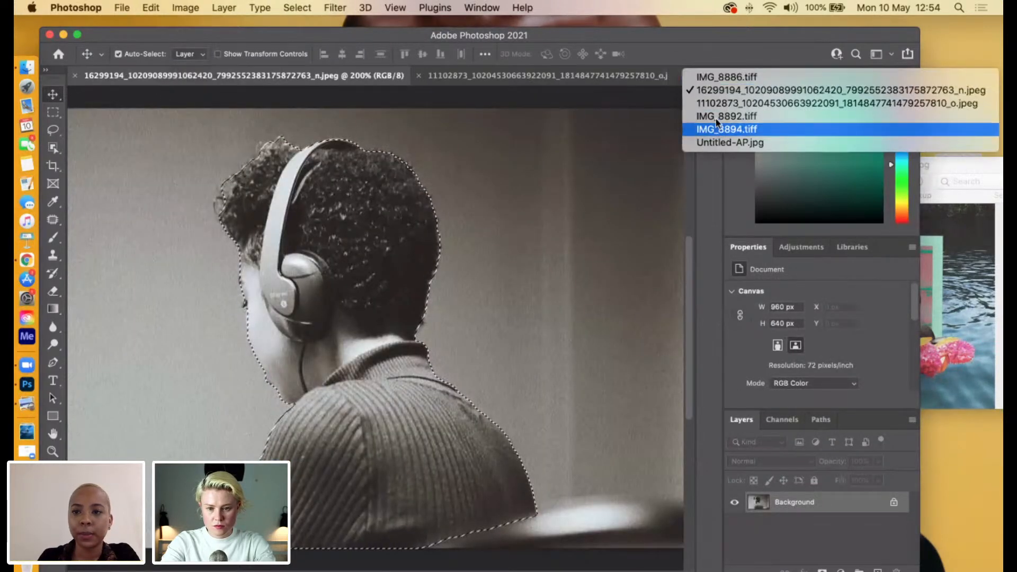
{"action": "left_click", "coordinate": [739, 83]}
{"action": "left_click", "coordinate": [688, 75]}
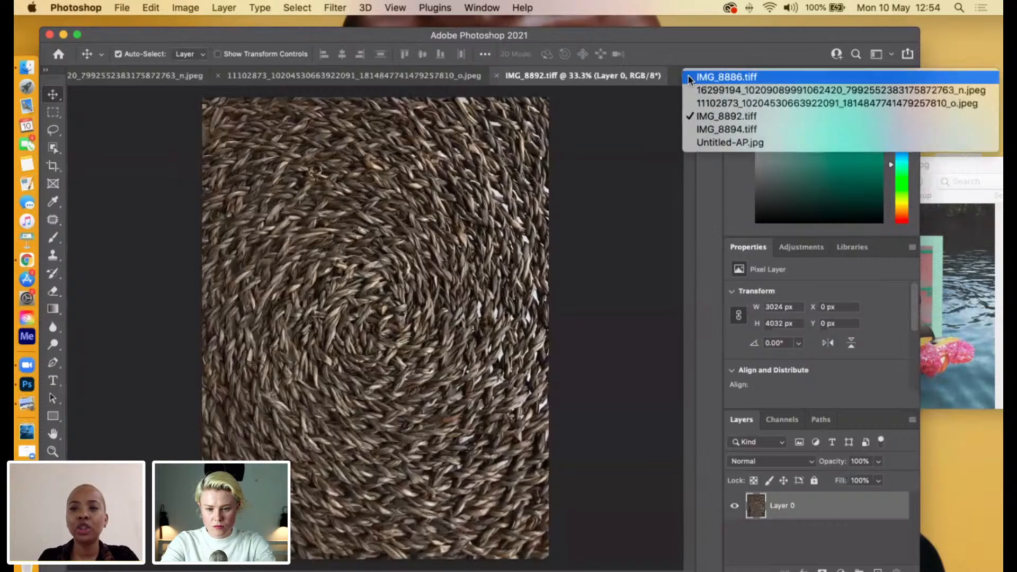
{"action": "left_click", "coordinate": [644, 133]}
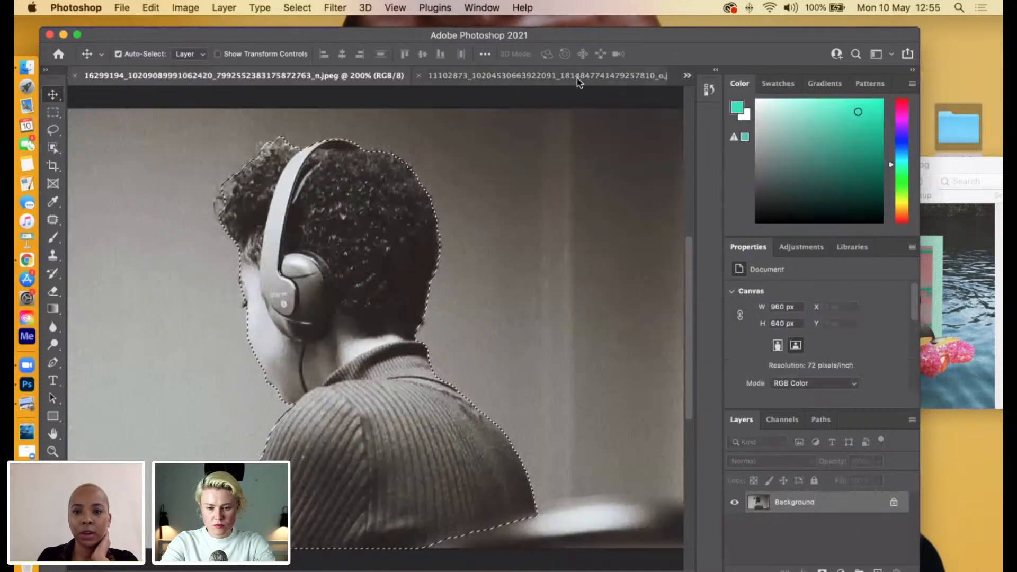
{"action": "left_click", "coordinate": [580, 80]}
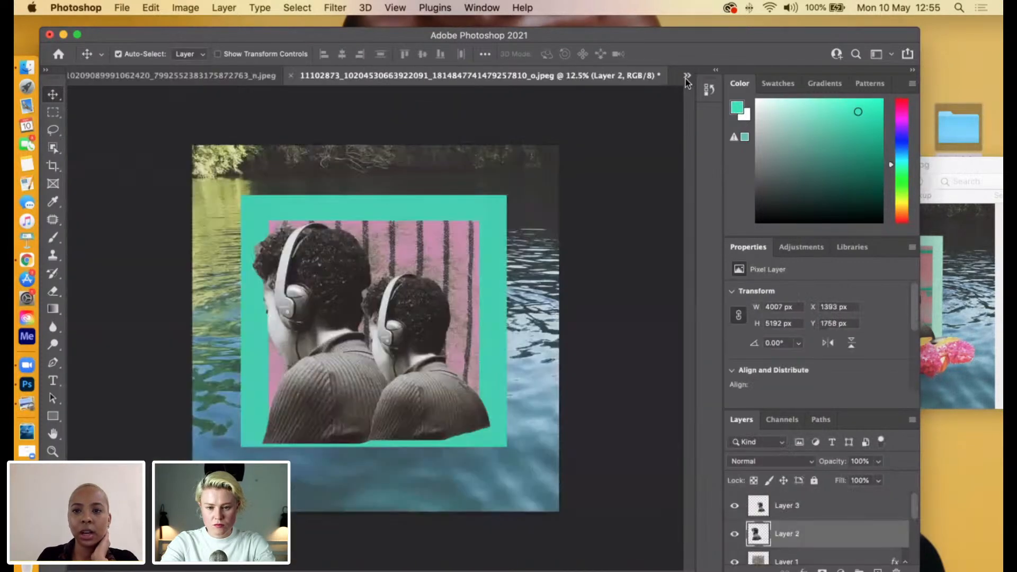
Look through the open source images and bring up the flower photo IMG_8886.tiff.
{"action": "left_click", "coordinate": [687, 75]}
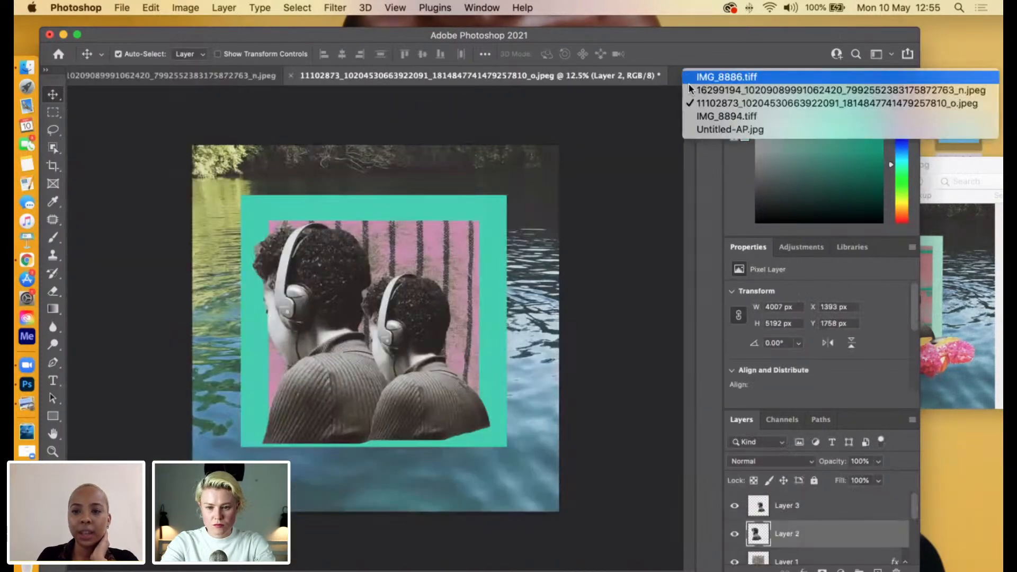
{"action": "left_click", "coordinate": [710, 116]}
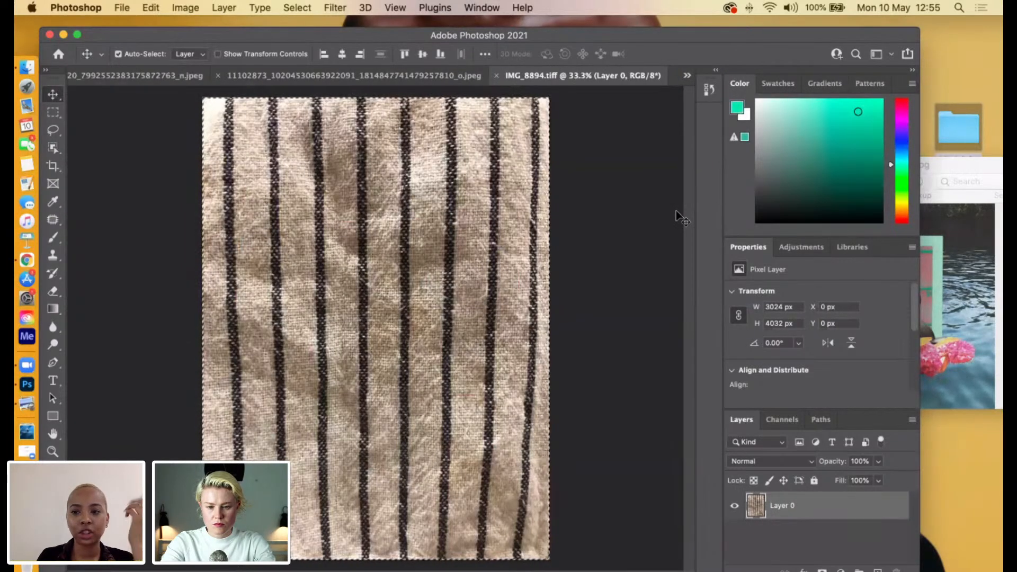
{"action": "left_click", "coordinate": [687, 76]}
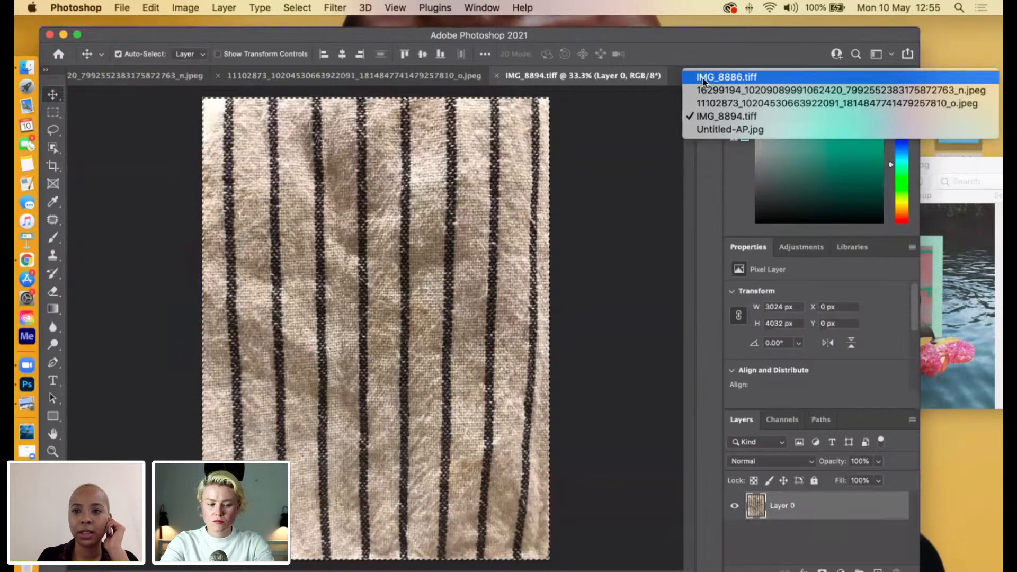
{"action": "left_click", "coordinate": [702, 79]}
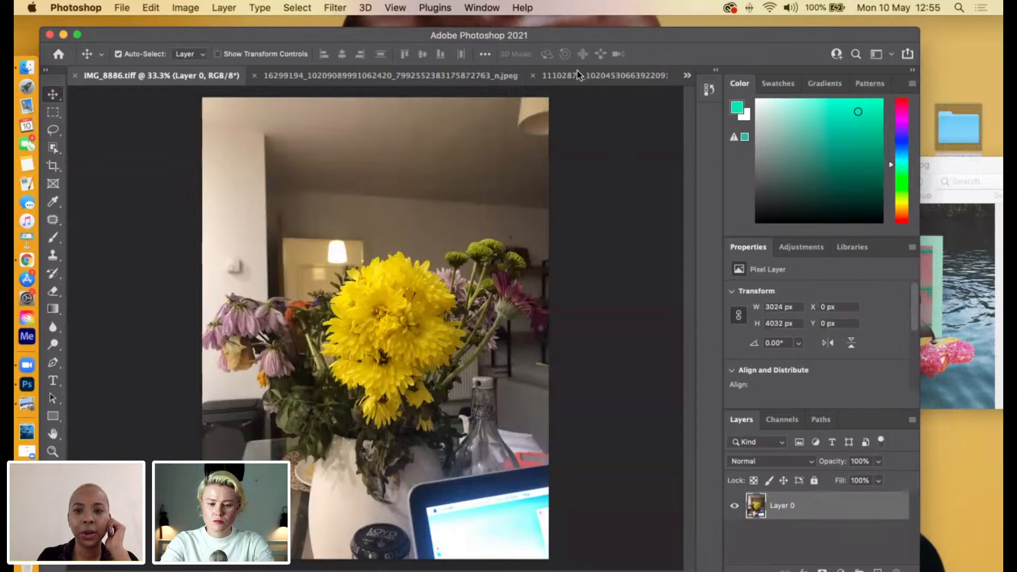
Select the flower bouquet in IMG_8886.tiff with a freehand Lasso outline around the petals and leaves, excluding the vase and room.
{"action": "left_click_drag", "start_coordinate": [611, 36], "coordinate": [646, 49]}
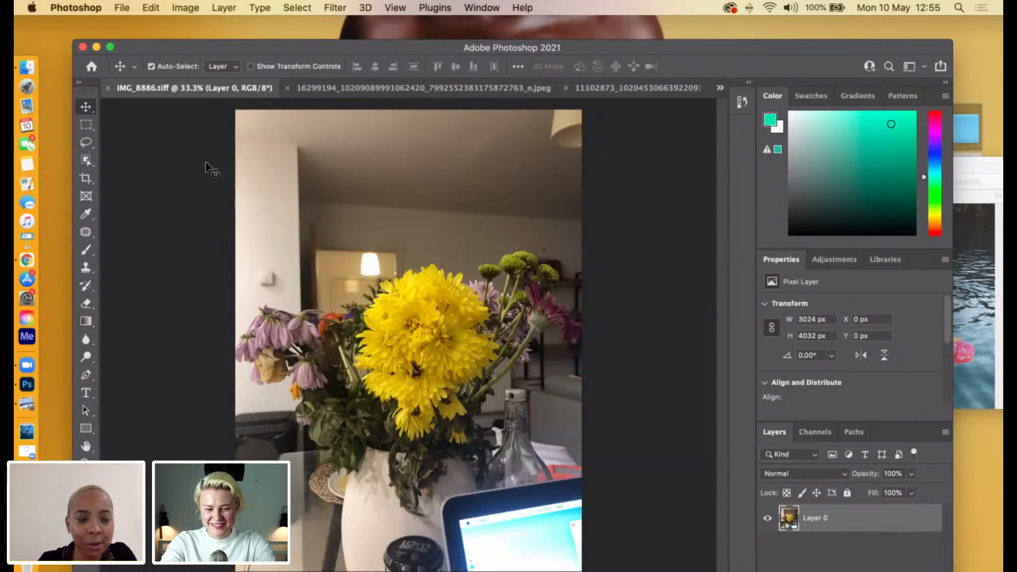
{"action": "left_click", "coordinate": [83, 145]}
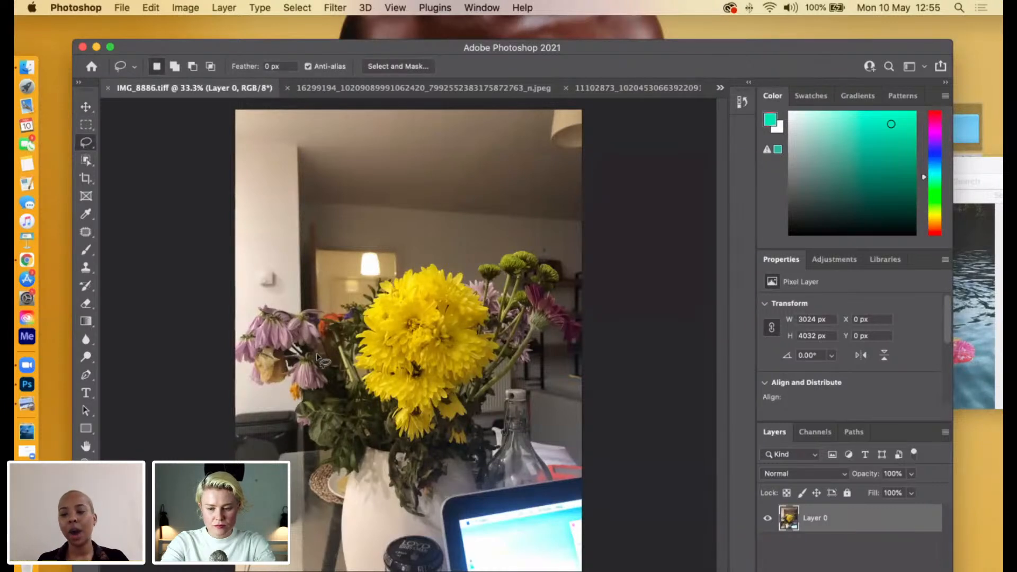
{"action": "left_click", "coordinate": [974, 331]}
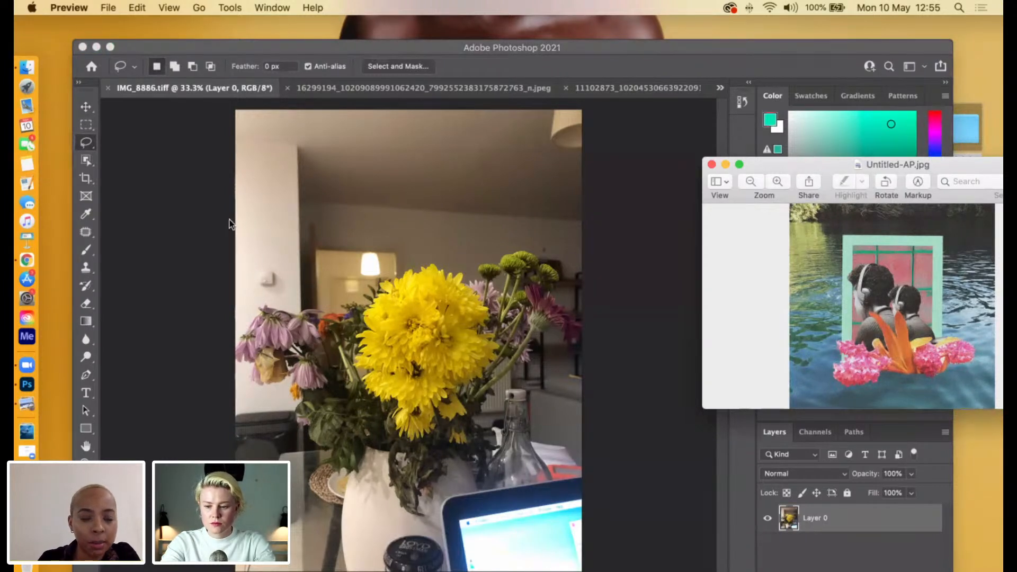
{"action": "left_click", "coordinate": [350, 317]}
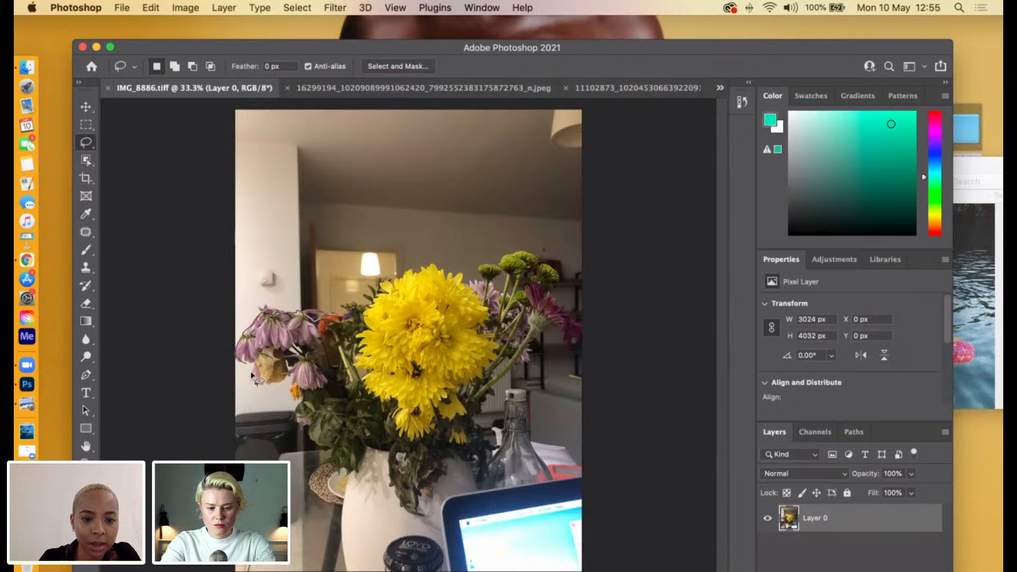
{"action": "mouse_move", "coordinate": [279, 383]}
{"action": "left_mouse_down"}
{"action": "mouse_move", "coordinate": [306, 404]}
{"action": "mouse_move", "coordinate": [294, 413]}
{"action": "mouse_move", "coordinate": [328, 452]}
{"action": "mouse_move", "coordinate": [340, 436]}
{"action": "mouse_move", "coordinate": [377, 444]}
{"action": "mouse_move", "coordinate": [374, 417]}
{"action": "mouse_move", "coordinate": [410, 418]}
{"action": "mouse_move", "coordinate": [437, 402]}
{"action": "mouse_move", "coordinate": [425, 412]}
{"action": "mouse_move", "coordinate": [461, 420]}
{"action": "mouse_move", "coordinate": [503, 351]}
{"action": "left_mouse_up"}
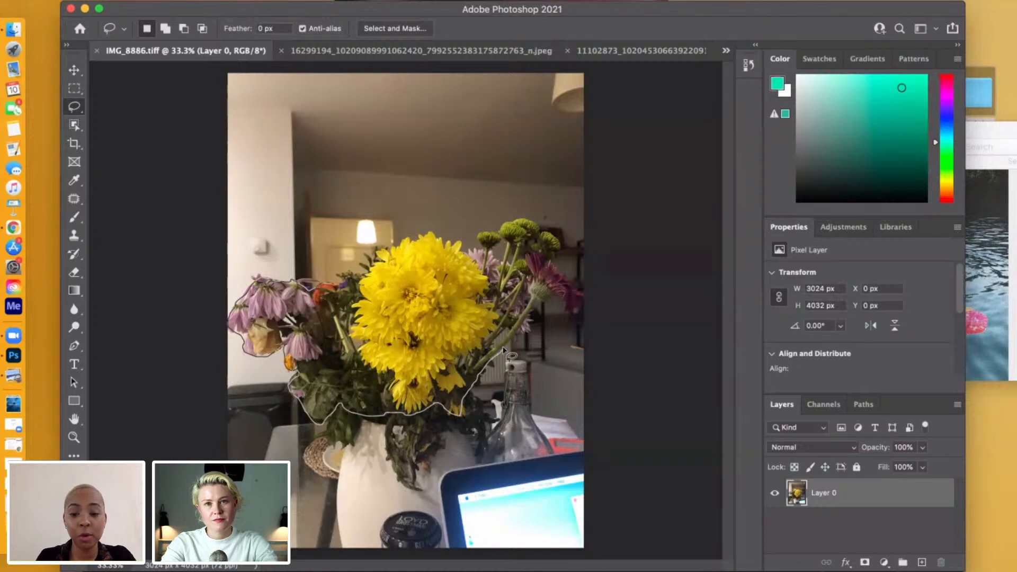
{"action": "left_click_drag", "start_coordinate": [503, 352], "coordinate": [503, 351]}
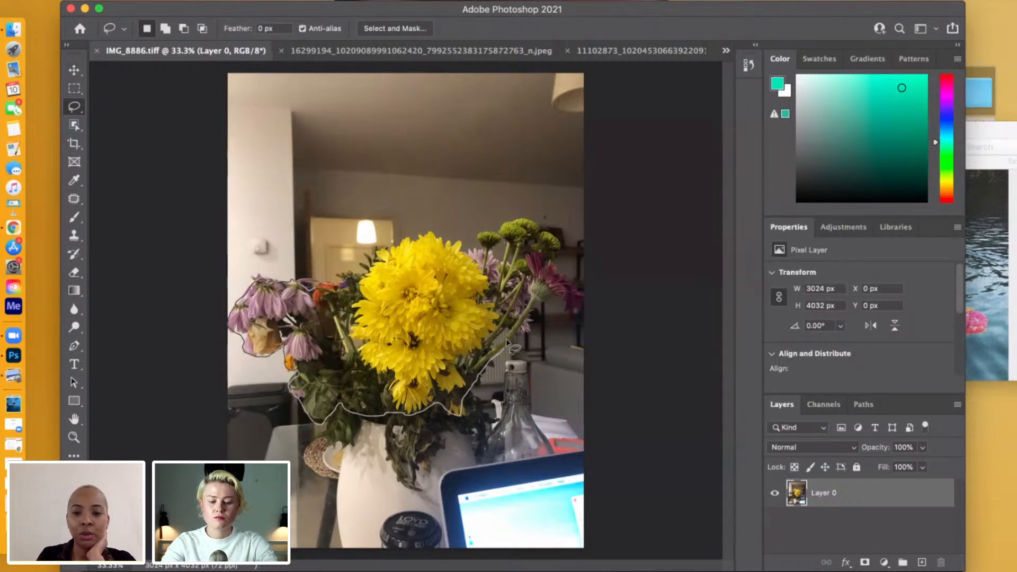
{"action": "mouse_move", "coordinate": [503, 351]}
{"action": "left_mouse_down"}
{"action": "mouse_move", "coordinate": [536, 306]}
{"action": "mouse_move", "coordinate": [583, 306]}
{"action": "mouse_move", "coordinate": [548, 264]}
{"action": "mouse_move", "coordinate": [546, 232]}
{"action": "mouse_move", "coordinate": [517, 219]}
{"action": "mouse_move", "coordinate": [500, 232]}
{"action": "left_mouse_up"}
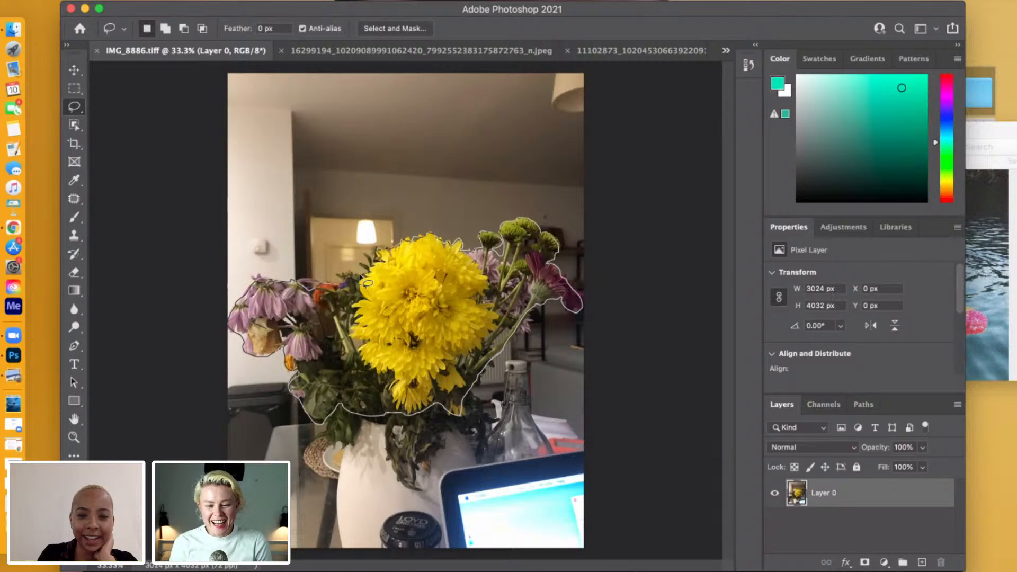
{"action": "left_click_drag", "start_coordinate": [341, 285], "coordinate": [342, 286]}
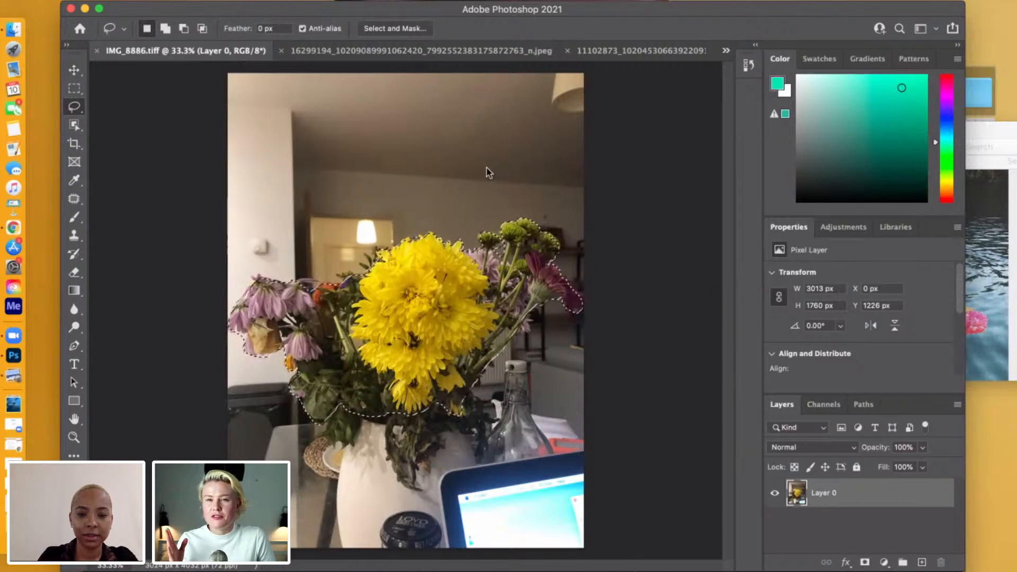
Copy the selected bouquet into the collage document and move its new layer above Layer 3, in front of both figures.
{"action": "left_click", "coordinate": [726, 50]}
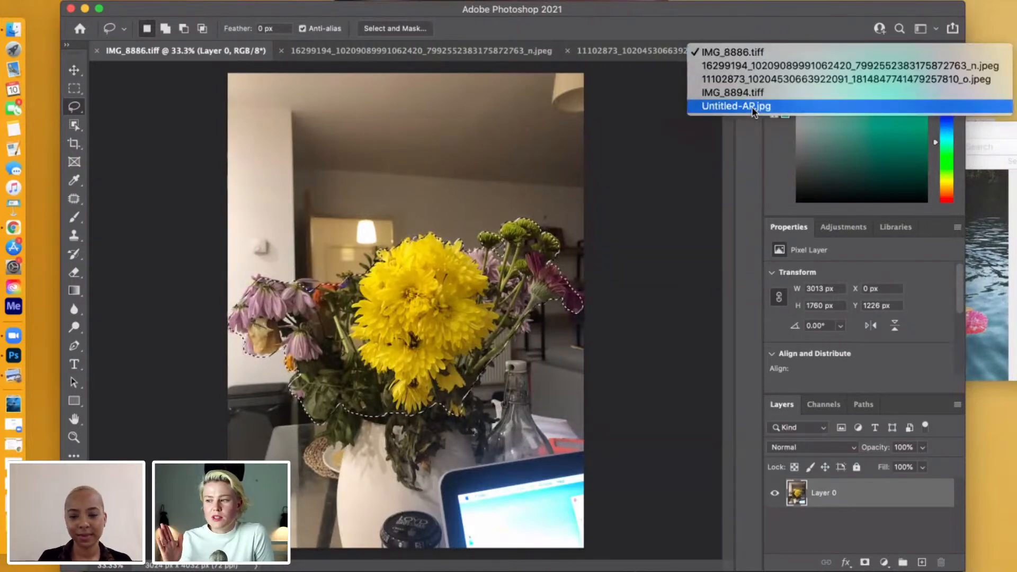
{"action": "left_click", "coordinate": [745, 68]}
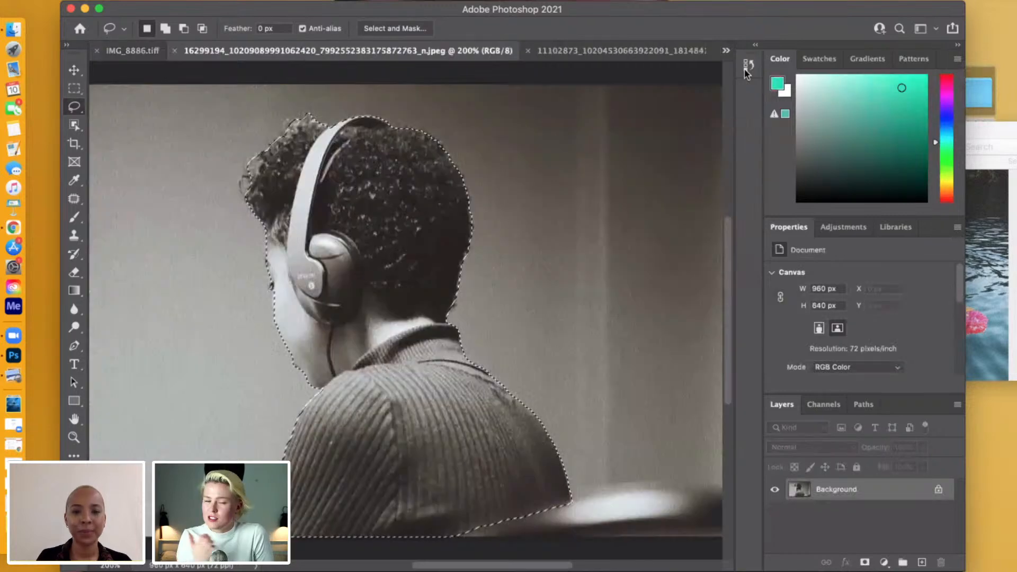
{"action": "left_click", "coordinate": [647, 52]}
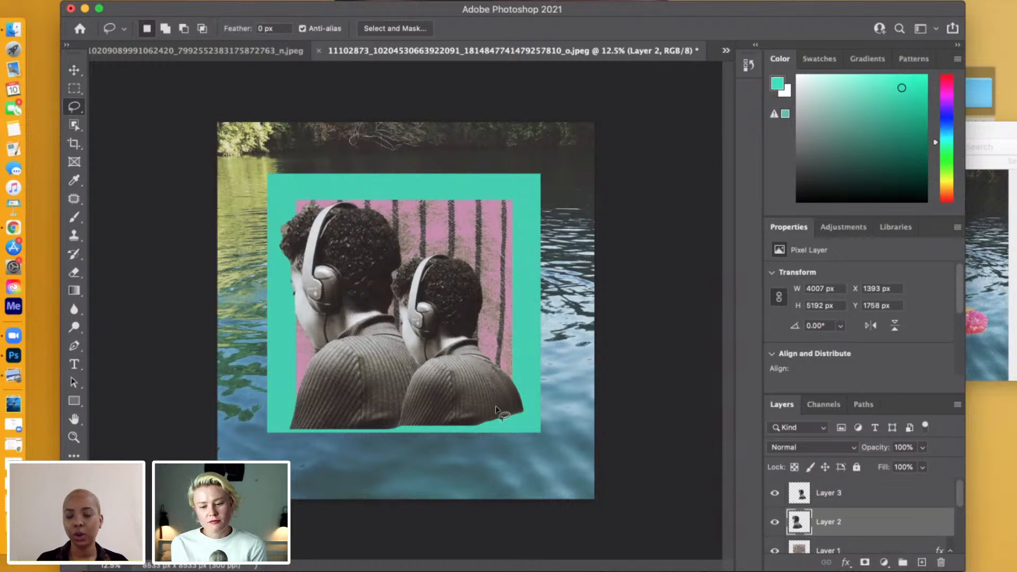
{"action": "key", "text": "super+v"}
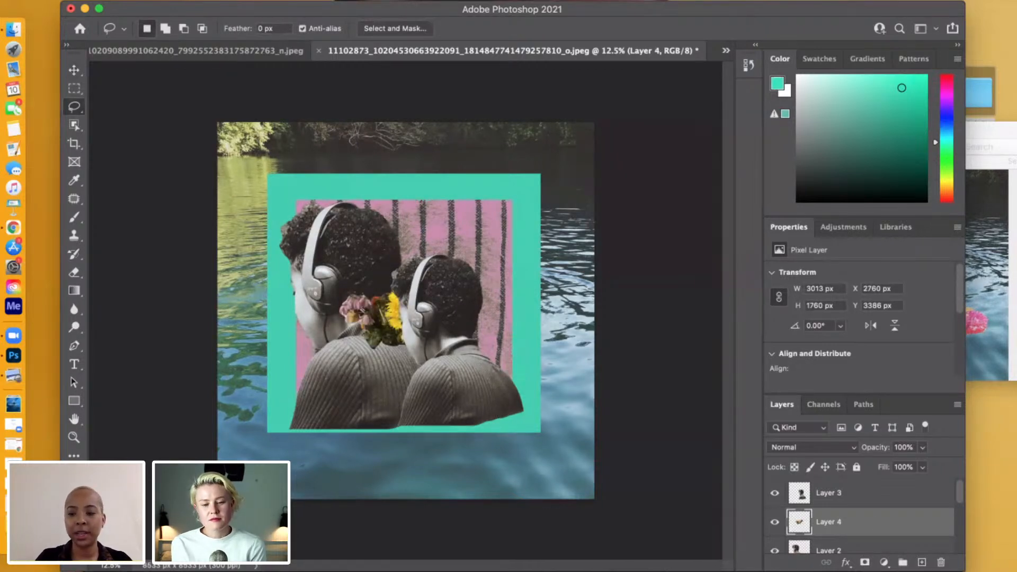
{"action": "left_click_drag", "start_coordinate": [843, 521], "coordinate": [839, 485]}
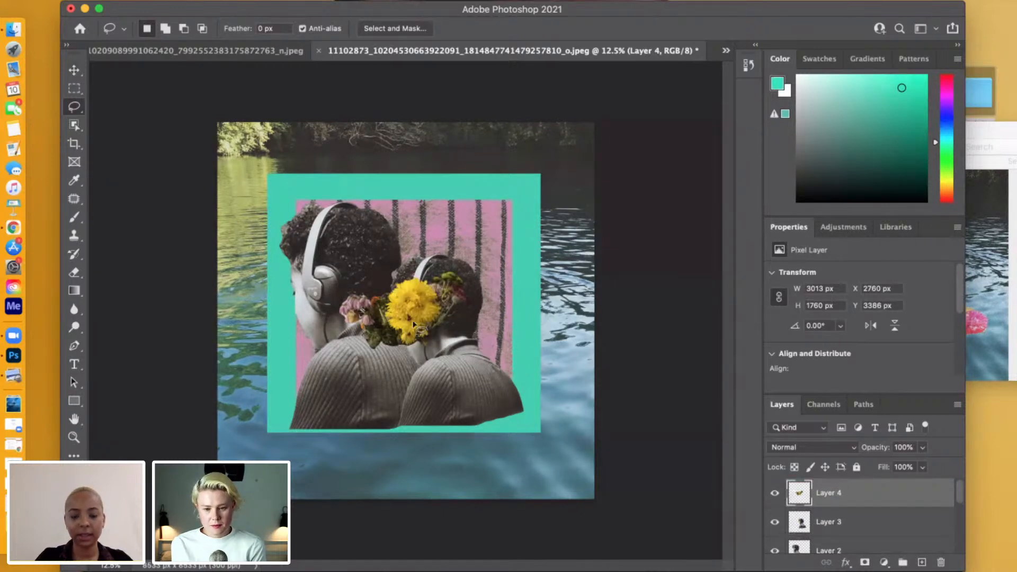
Enlarge the bouquet on Layer 4 to about 190% and place it over the lower bodies of both figures.
{"action": "key", "text": "super+t"}
{"action": "left_click_drag", "start_coordinate": [341, 349], "coordinate": [241, 461]}
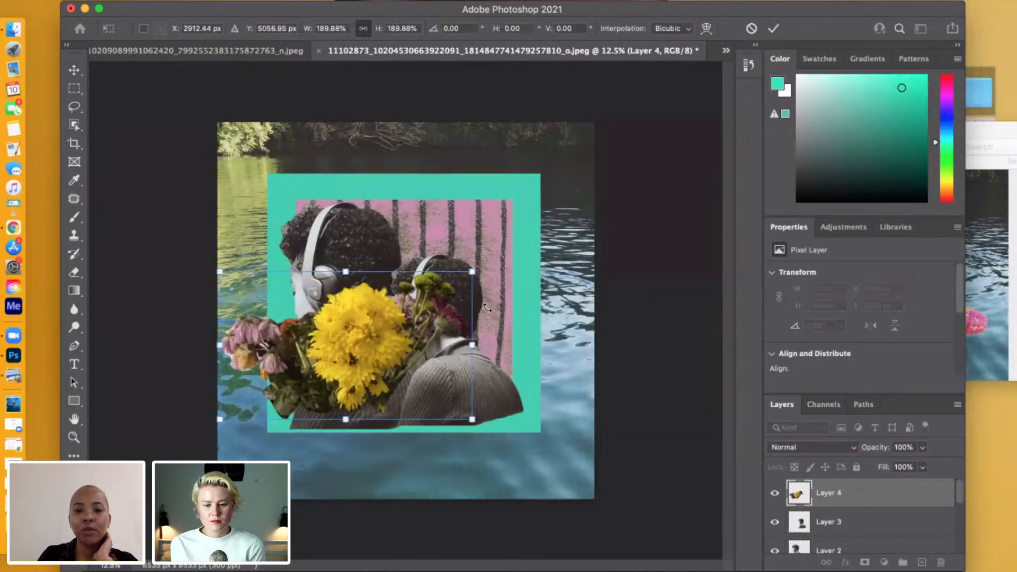
{"action": "left_click_drag", "start_coordinate": [472, 419], "coordinate": [535, 450]}
{"action": "left_click_drag", "start_coordinate": [576, 272], "coordinate": [473, 332]}
{"action": "left_click_drag", "start_coordinate": [384, 381], "coordinate": [464, 361]}
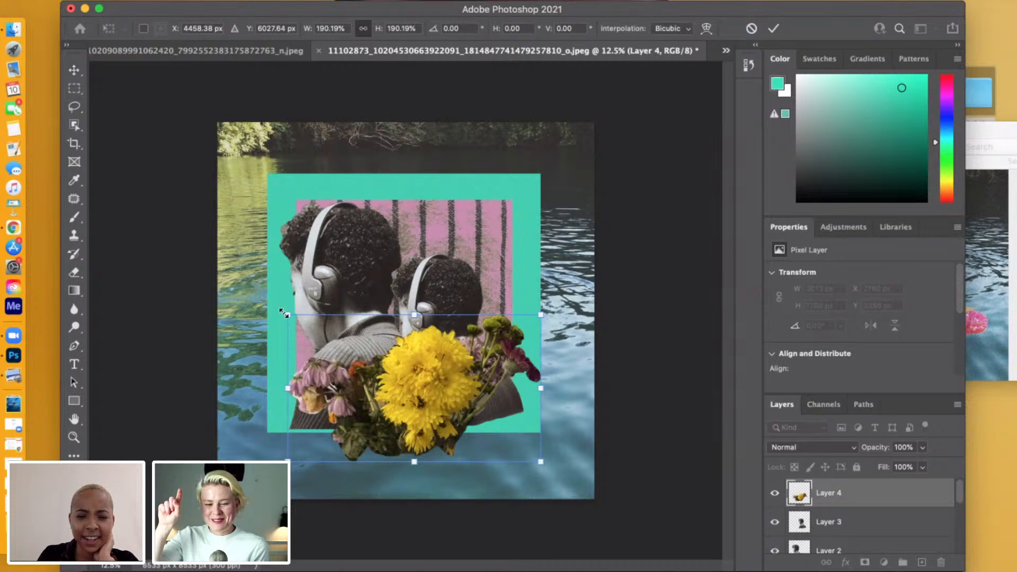
Try the bouquet upside down, set it to about a 13° clockwise tilt, and enlarge it to about 210% across the green square's lower edge.
{"action": "left_click_drag", "start_coordinate": [277, 313], "coordinate": [488, 432]}
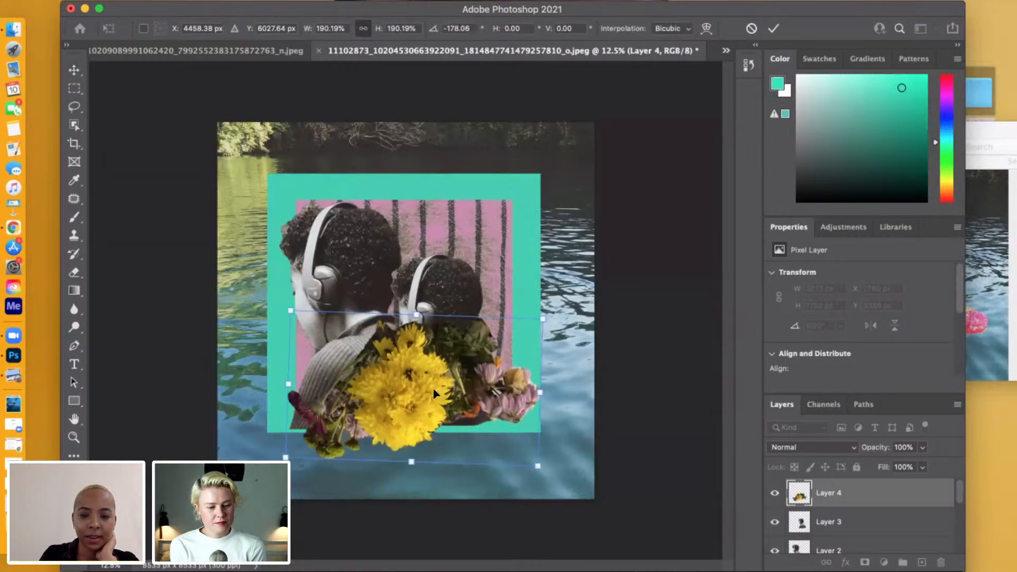
{"action": "left_click_drag", "start_coordinate": [402, 406], "coordinate": [381, 415]}
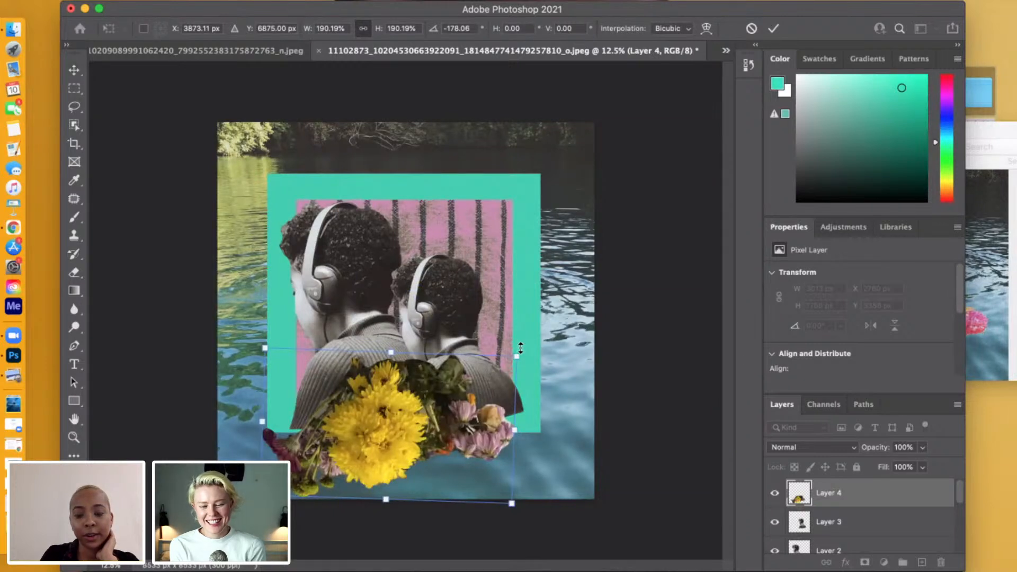
{"action": "left_click_drag", "start_coordinate": [514, 345], "coordinate": [328, 444]}
{"action": "mouse_move", "coordinate": [378, 418]}
{"action": "left_mouse_down"}
{"action": "mouse_move", "coordinate": [394, 412]}
{"action": "mouse_move", "coordinate": [387, 425]}
{"action": "left_mouse_up"}
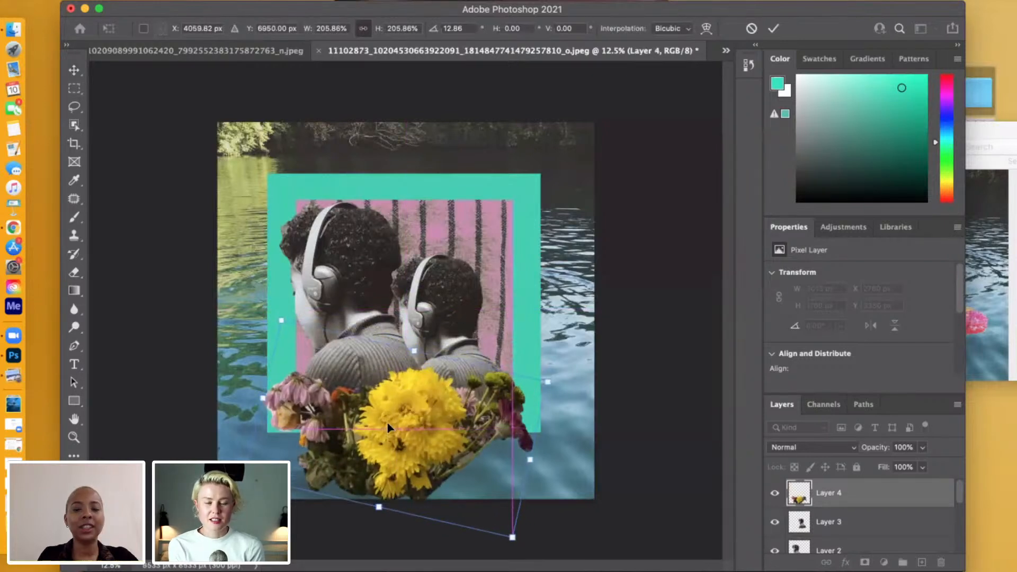
{"action": "left_click_drag", "start_coordinate": [549, 381], "coordinate": [554, 379]}
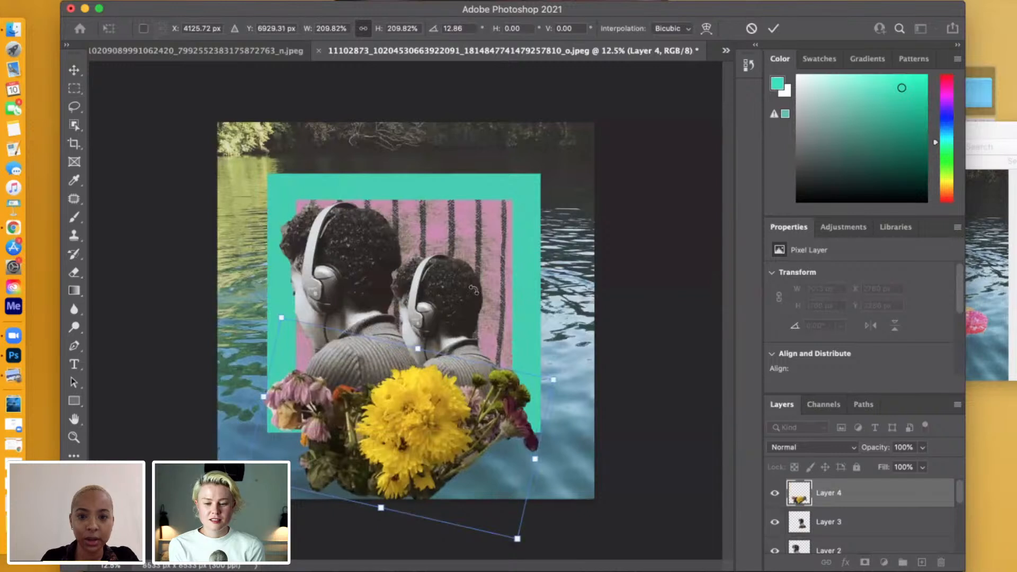
Compare with the Untitled-AP.jpg reference, shrink the bouquet to about 170%, and fit it over the base of both figures.
{"action": "left_click_drag", "start_coordinate": [562, 10], "coordinate": [562, 0]}
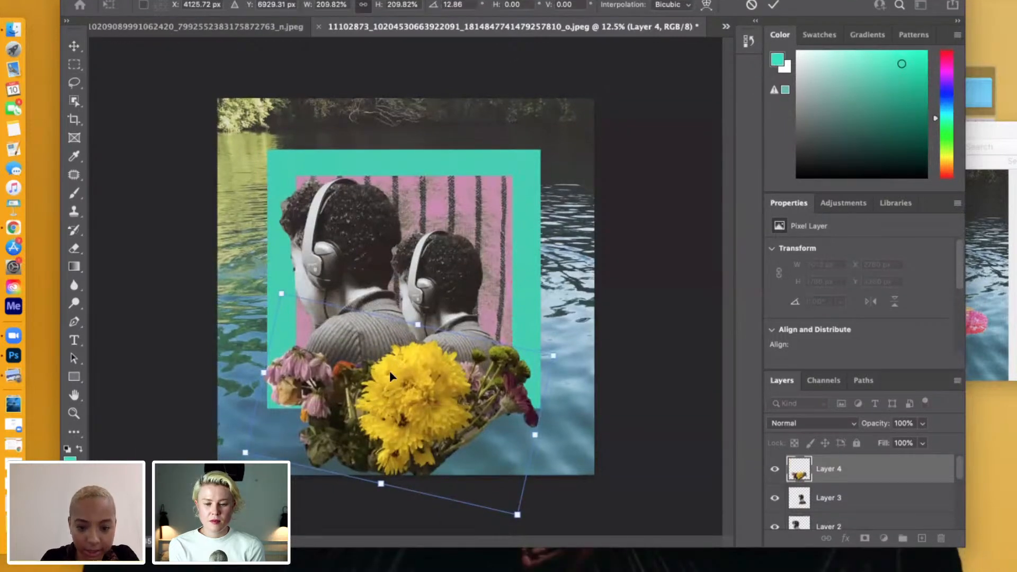
{"action": "left_click", "coordinate": [988, 258]}
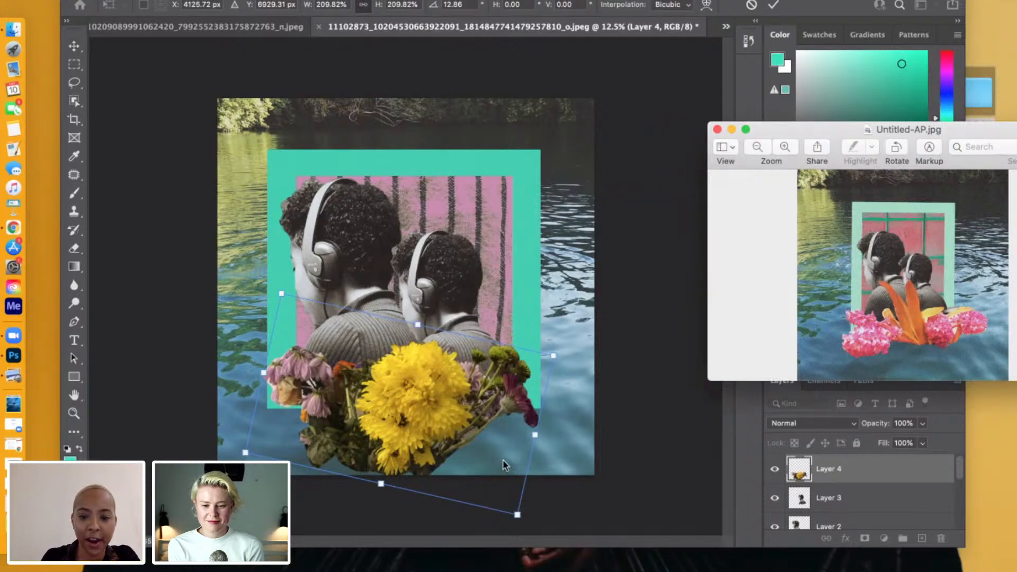
{"action": "left_click", "coordinate": [245, 454]}
{"action": "left_click_drag", "start_coordinate": [244, 455], "coordinate": [300, 427]}
{"action": "left_click_drag", "start_coordinate": [430, 394], "coordinate": [408, 395]}
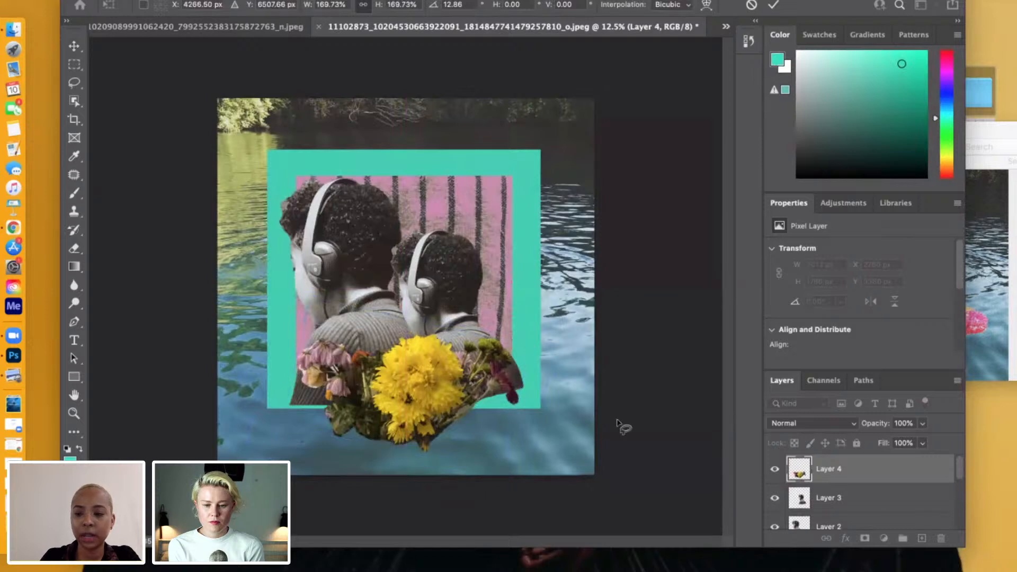
{"action": "key", "text": "Return"}
{"action": "key", "text": "l"}
Enlarge the Coloured Square layer slightly to about 100.5%, extending it upward and to the right.
{"action": "scroll", "coordinate": [847, 498], "scroll_direction": "down", "scroll_amount": 5}
{"action": "scroll", "coordinate": [851, 503], "scroll_direction": "up", "scroll_amount": 3}
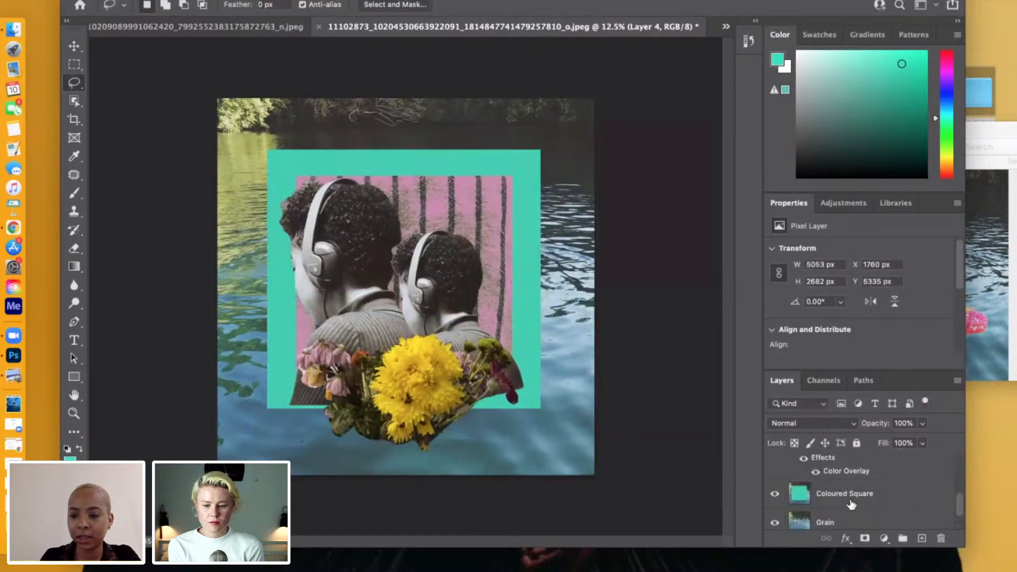
{"action": "left_click", "coordinate": [846, 500]}
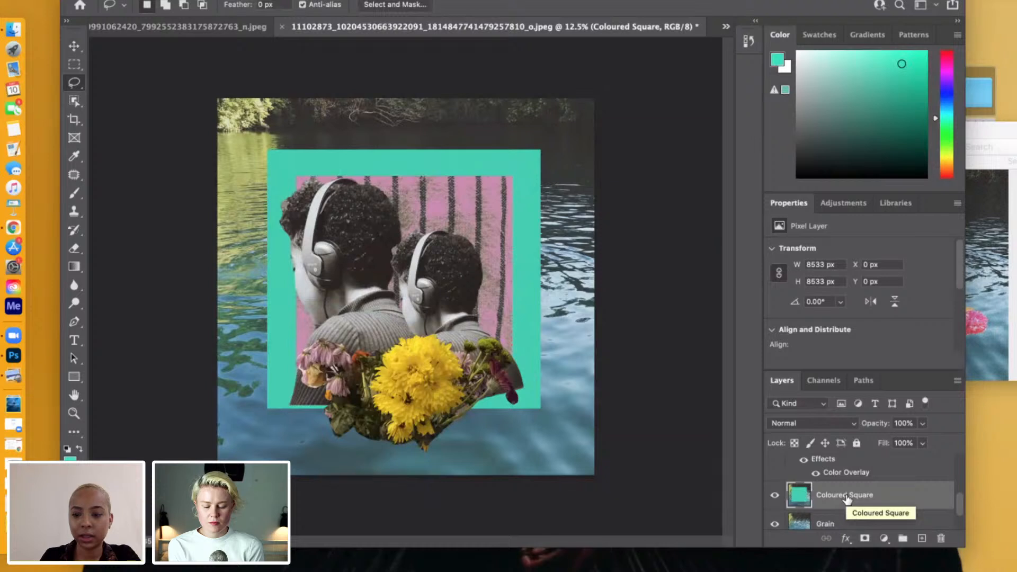
{"action": "scroll", "coordinate": [846, 500], "scroll_direction": "up", "scroll_amount": 1}
{"action": "key", "text": "ctrl+t"}
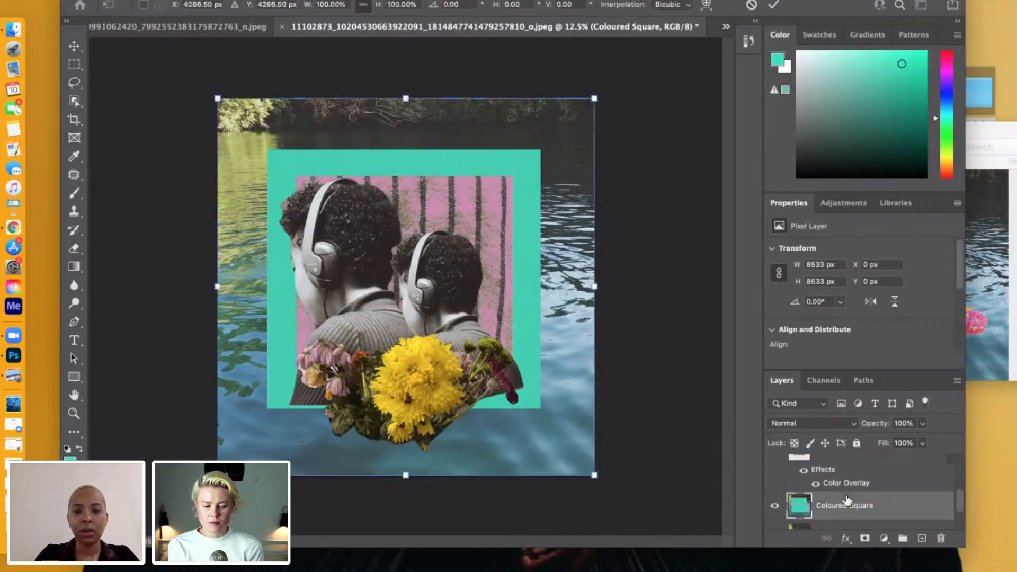
{"action": "mouse_move", "coordinate": [592, 99]}
{"action": "left_mouse_down"}
{"action": "mouse_move", "coordinate": [528, 143]}
{"action": "mouse_move", "coordinate": [609, 94]}
{"action": "mouse_move", "coordinate": [602, 103]}
{"action": "left_mouse_up"}
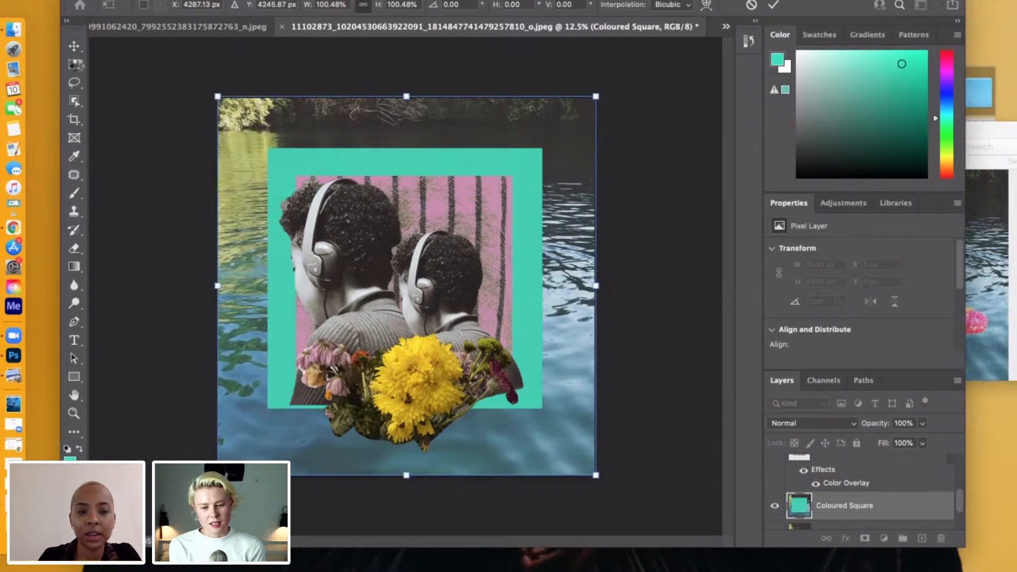
{"action": "key", "text": "Return"}
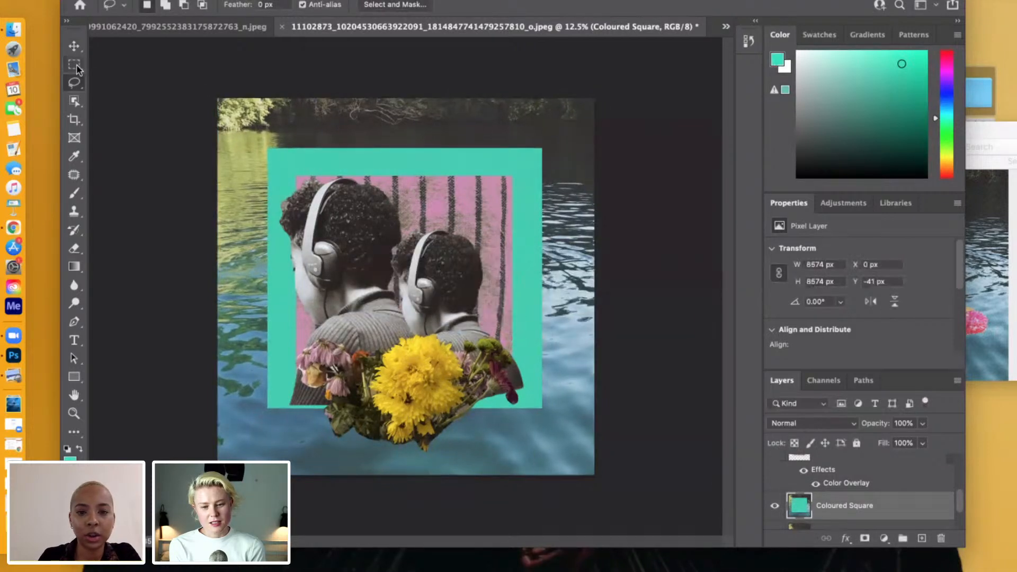
{"action": "left_click", "coordinate": [75, 64]}
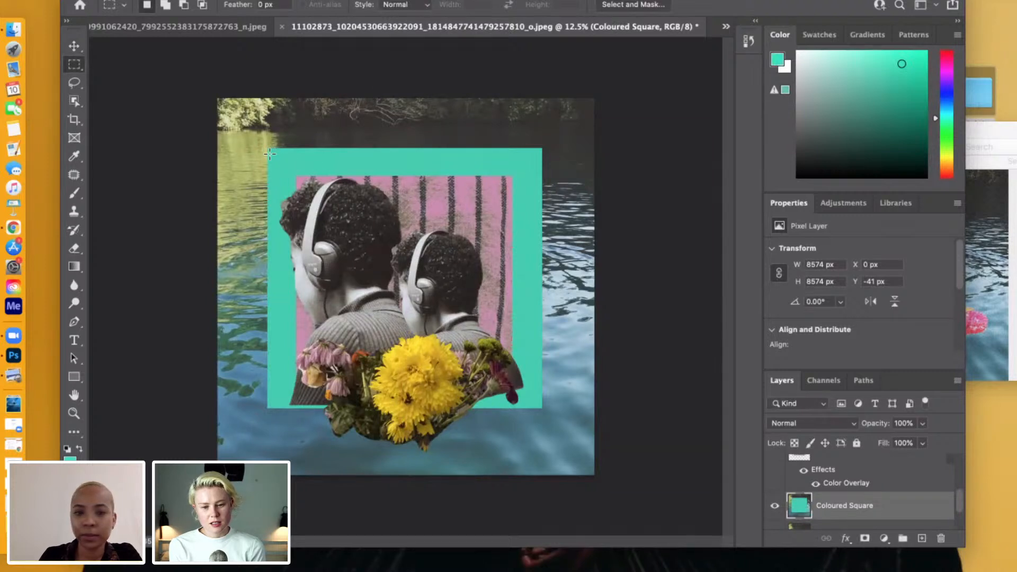
{"action": "left_click_drag", "start_coordinate": [268, 148], "coordinate": [427, 300]}
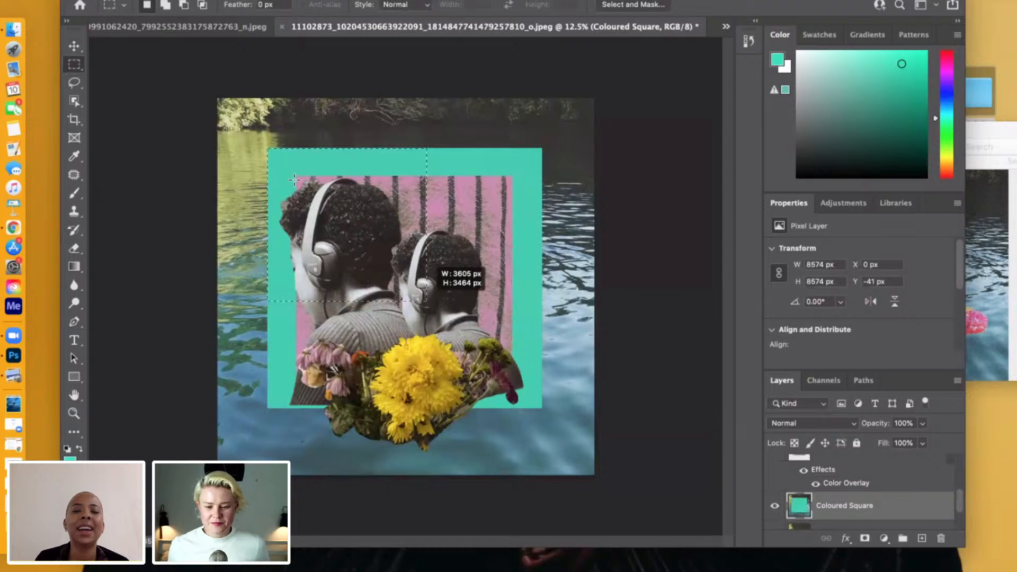
{"action": "right_click", "coordinate": [479, 128]}
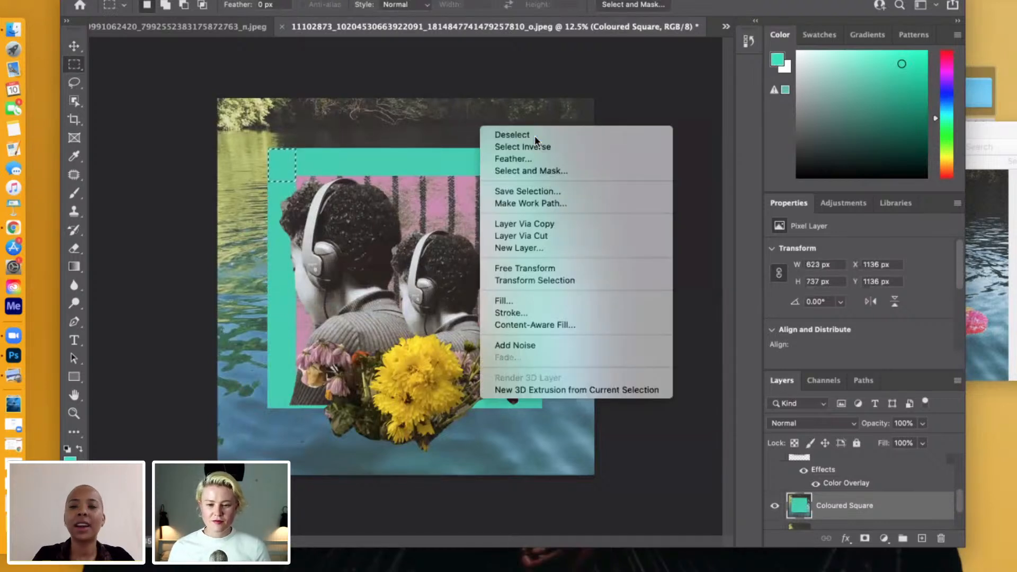
{"action": "left_click", "coordinate": [484, 133]}
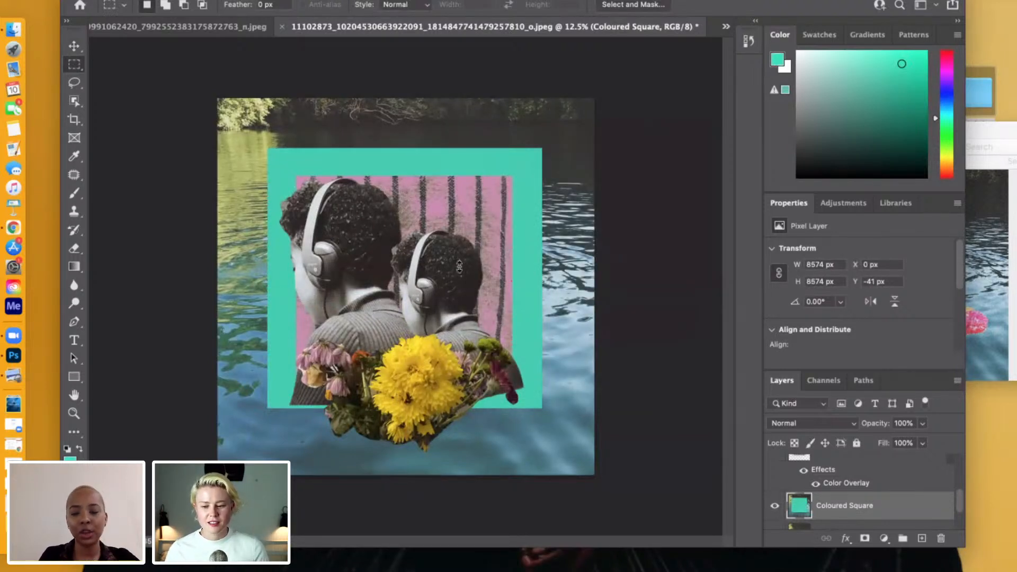
Shrink the larger headphones figure on Layer 2 to about 81% and align it with the upper left of the striped fabric.
{"action": "scroll", "coordinate": [878, 493], "scroll_direction": "up", "scroll_amount": 5}
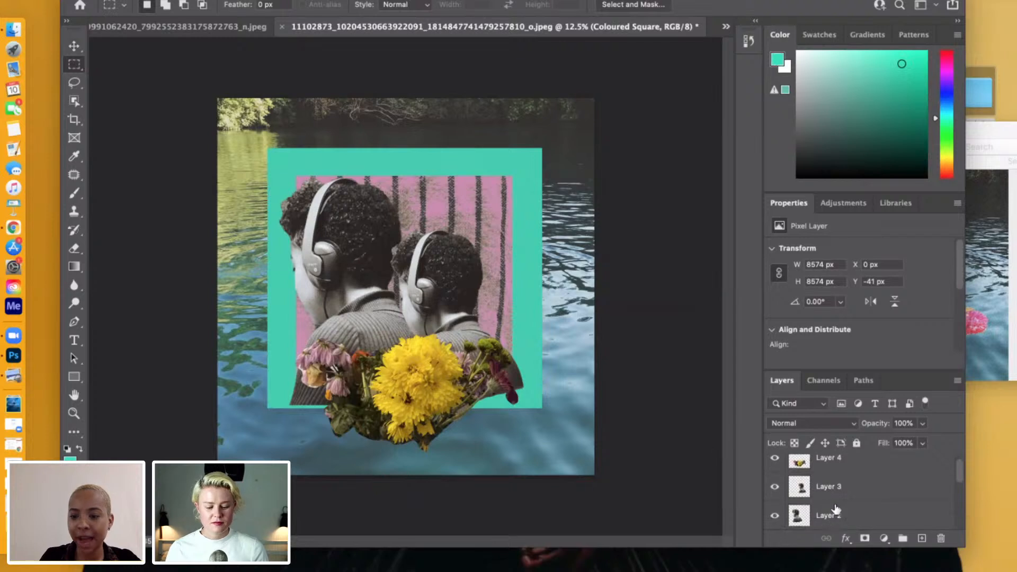
{"action": "left_click", "coordinate": [850, 518]}
{"action": "key", "text": "super+t"}
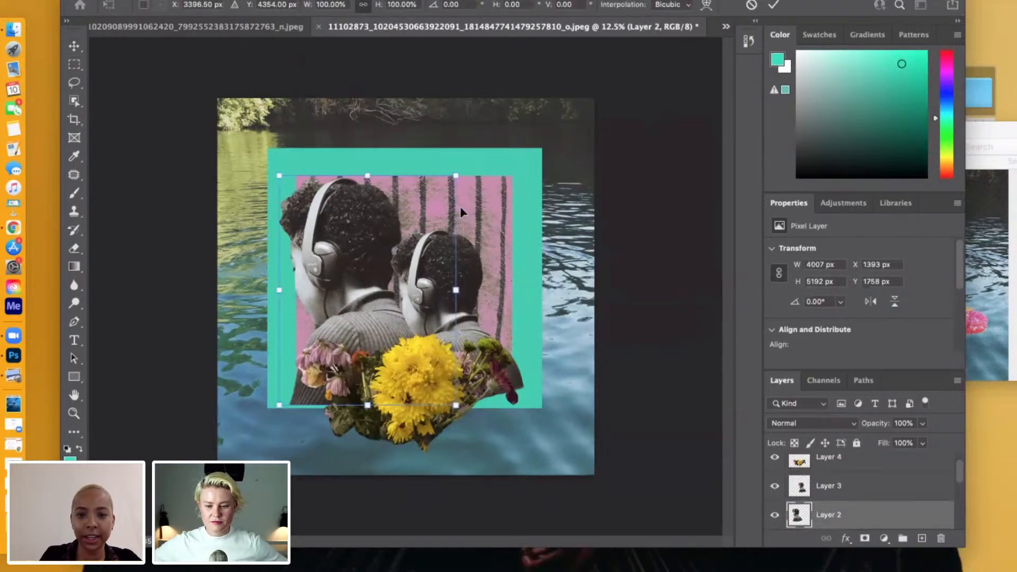
{"action": "left_click_drag", "start_coordinate": [455, 175], "coordinate": [421, 220]}
{"action": "left_click_drag", "start_coordinate": [337, 289], "coordinate": [342, 246]}
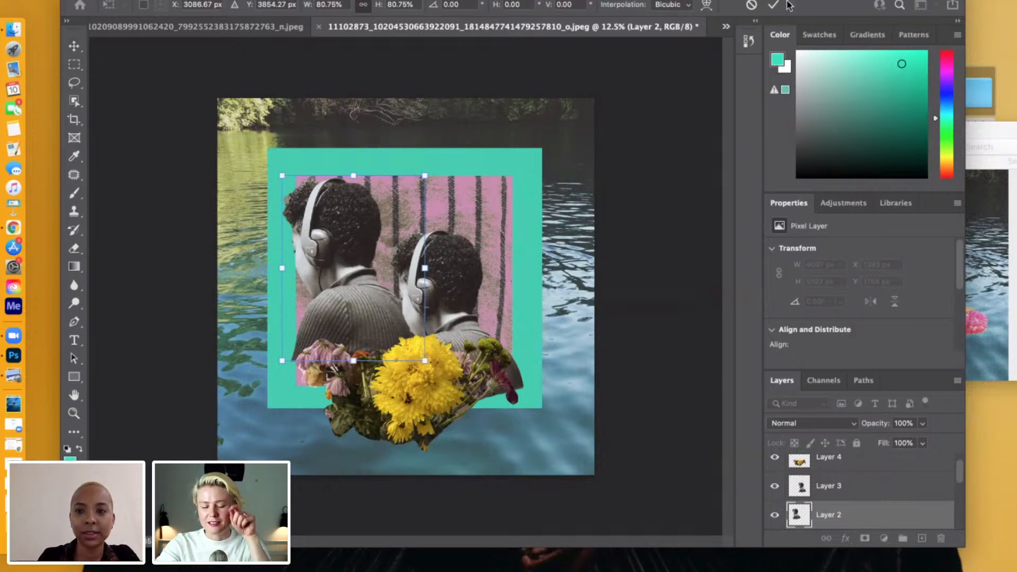
{"action": "left_click", "coordinate": [773, 7]}
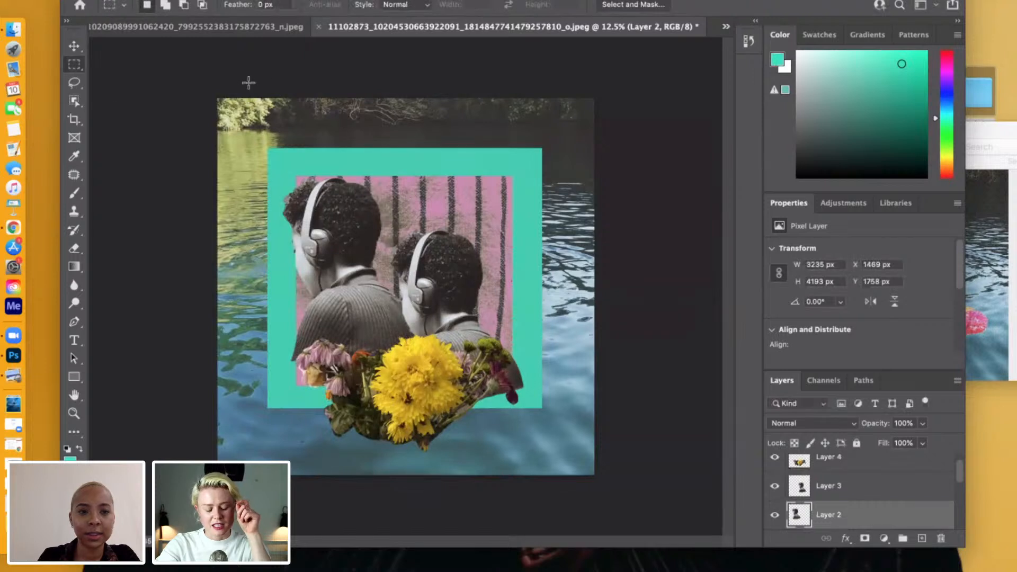
{"action": "left_click_drag", "start_coordinate": [275, 146], "coordinate": [542, 410]}
{"action": "left_click", "coordinate": [497, 185]}
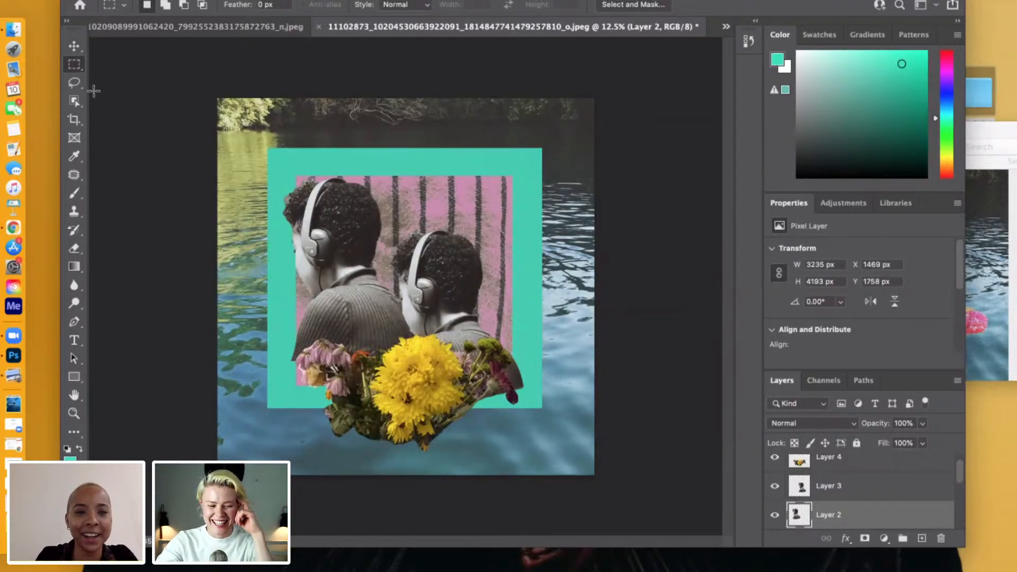
Move the smaller headphones figure on Layer 3 up beside the larger one and shrink it to about 95%.
{"action": "left_click", "coordinate": [75, 47]}
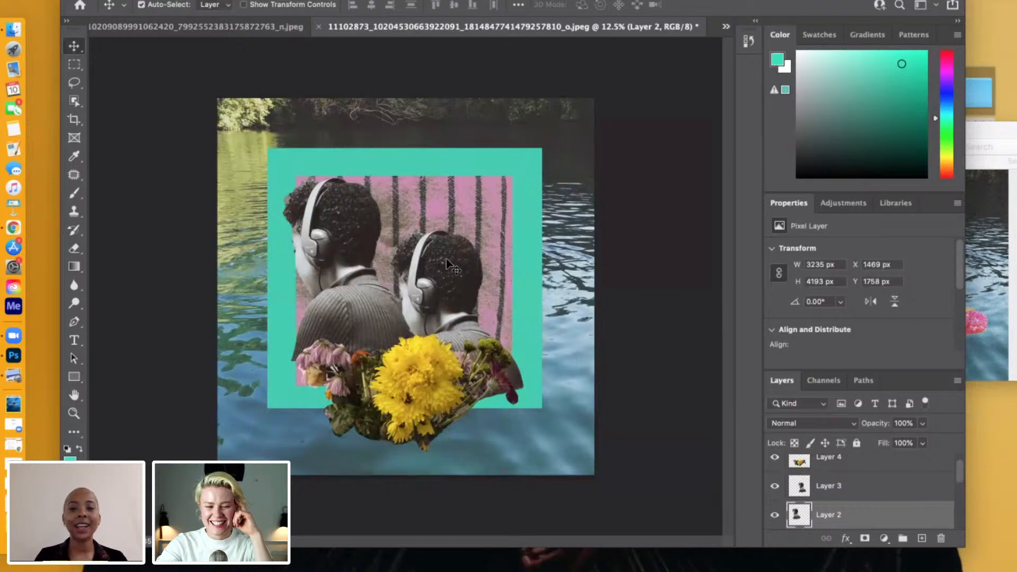
{"action": "left_click_drag", "start_coordinate": [446, 266], "coordinate": [436, 246]}
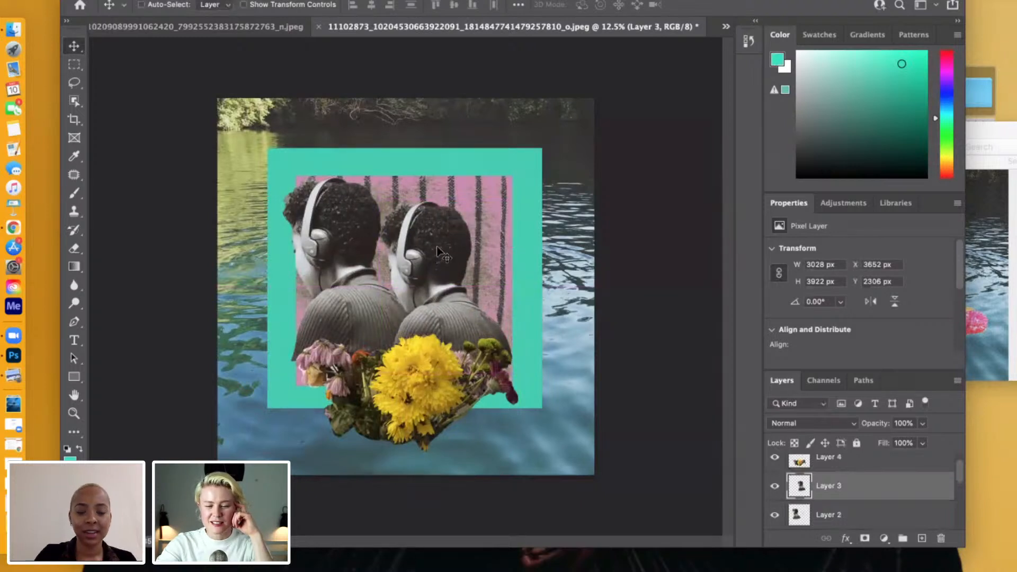
{"action": "key", "text": "ctrl+t"}
{"action": "left_click_drag", "start_coordinate": [518, 199], "coordinate": [506, 208]}
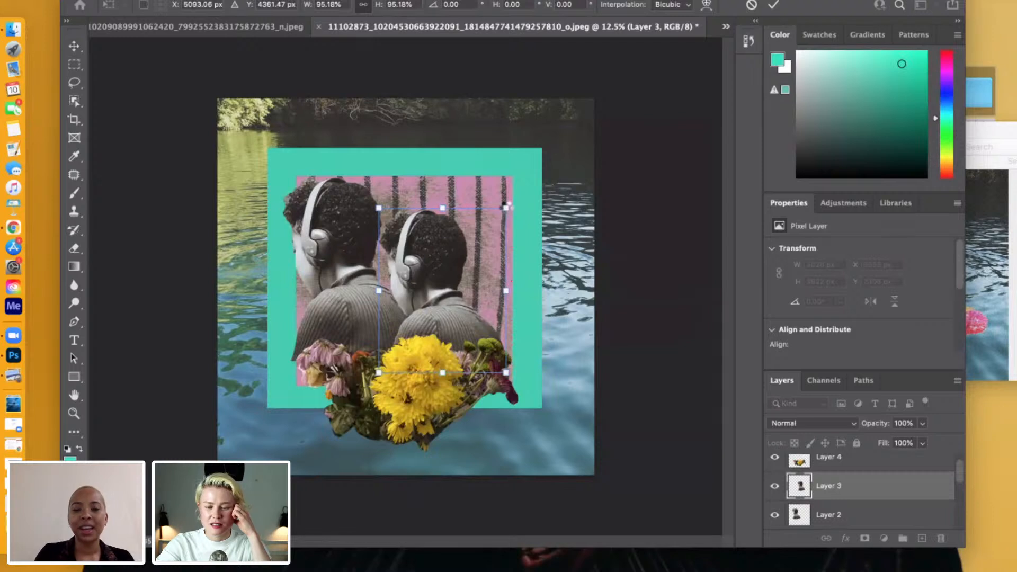
{"action": "key", "text": "Return"}
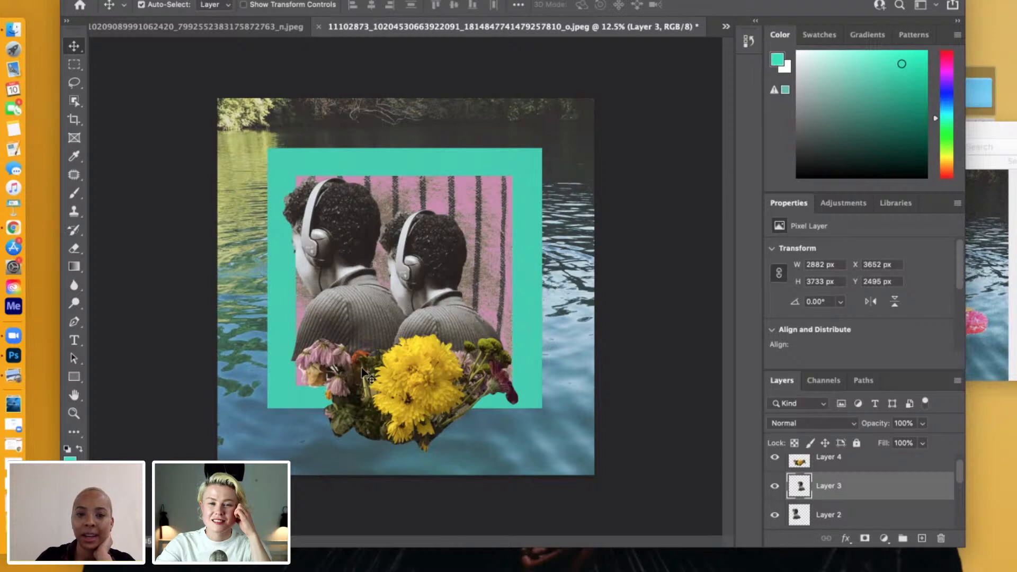
{"action": "key", "text": "super+t"}
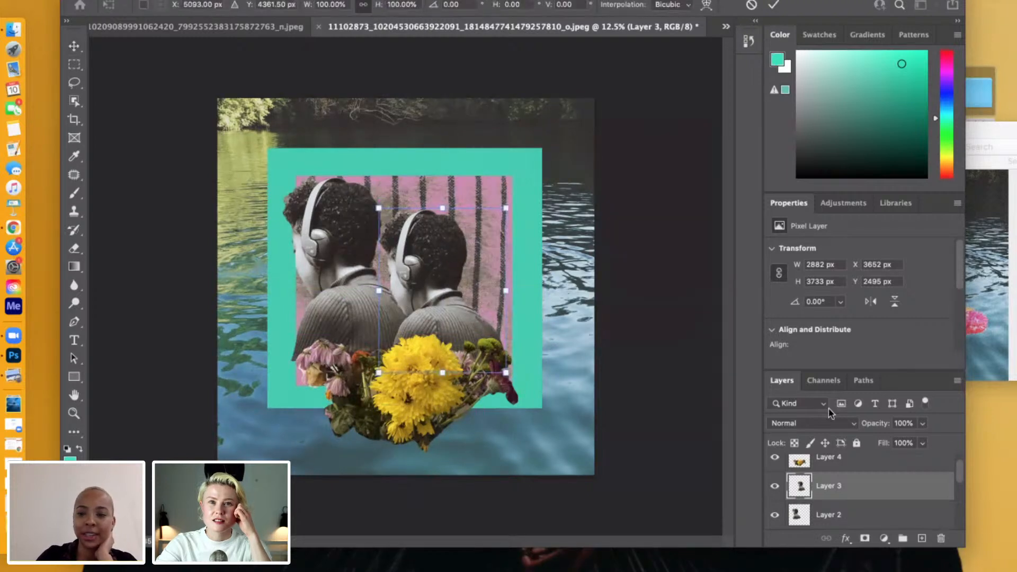
{"action": "left_click", "coordinate": [774, 5]}
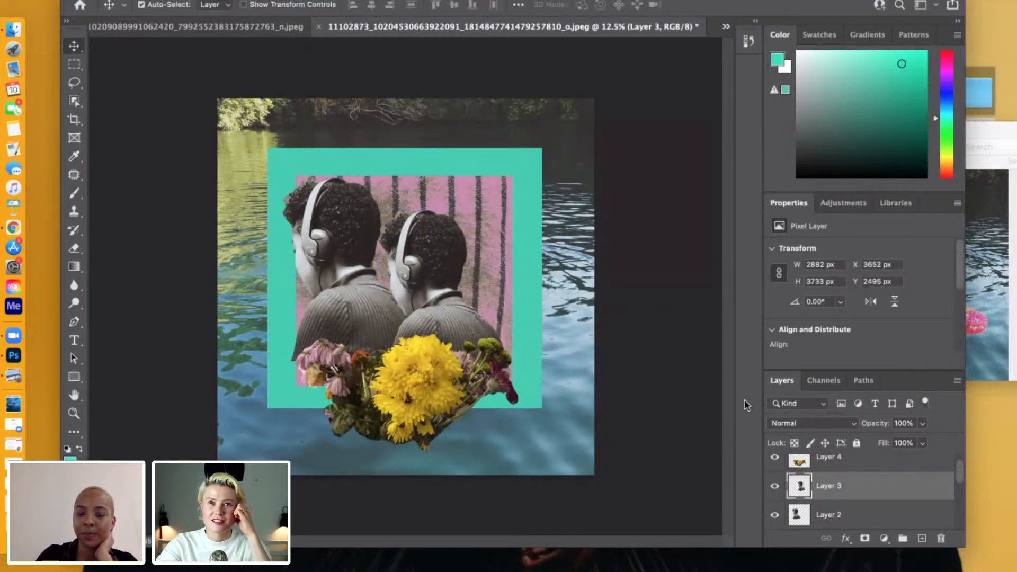
Enlarge the bouquet on Layer 4 to about 119% so it spans nearly the full width of the green square.
{"action": "scroll", "coordinate": [851, 498], "scroll_direction": "up", "scroll_amount": 1}
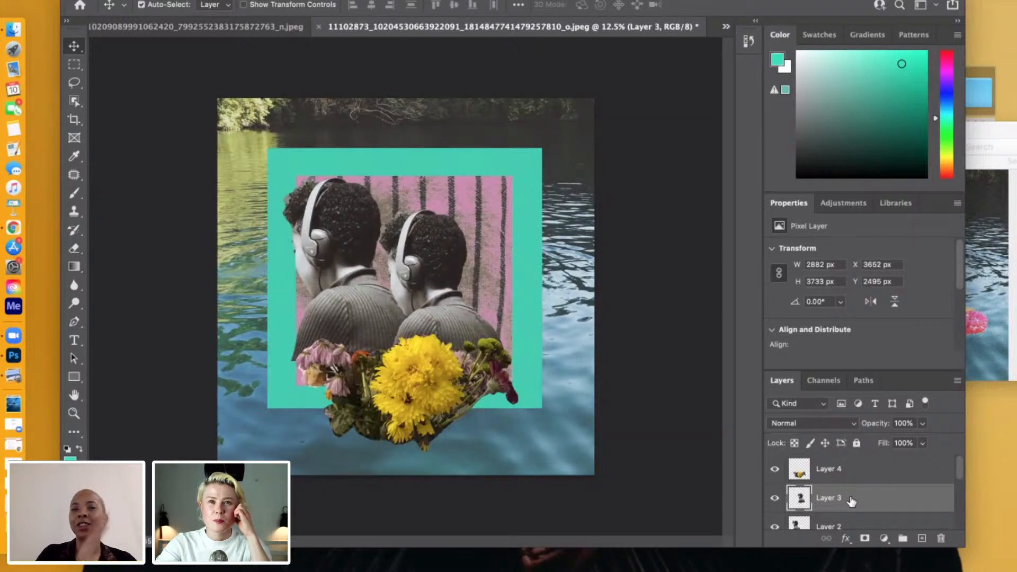
{"action": "left_click", "coordinate": [837, 475]}
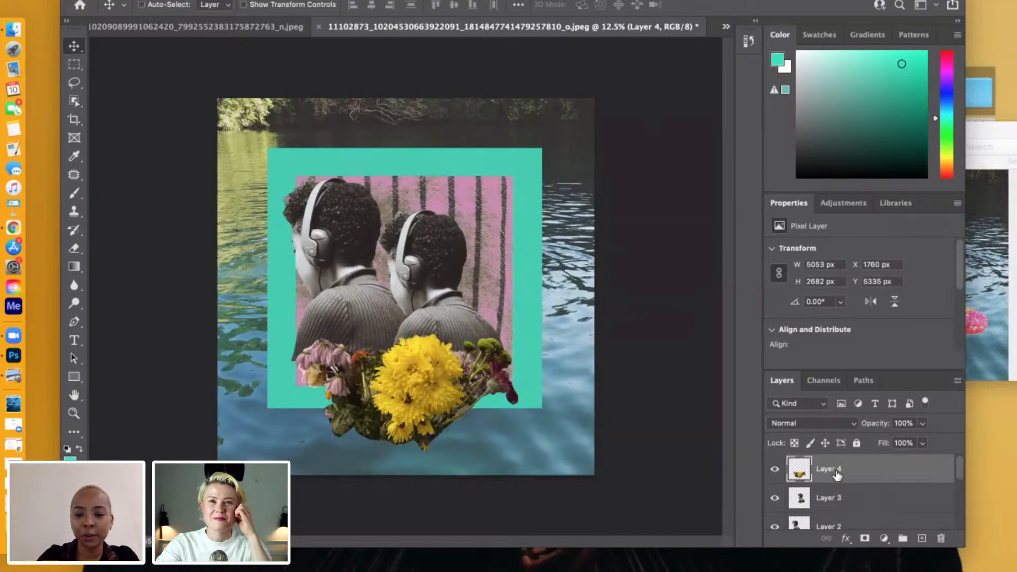
{"action": "key", "text": "super+t"}
{"action": "left_click_drag", "start_coordinate": [297, 452], "coordinate": [265, 469]}
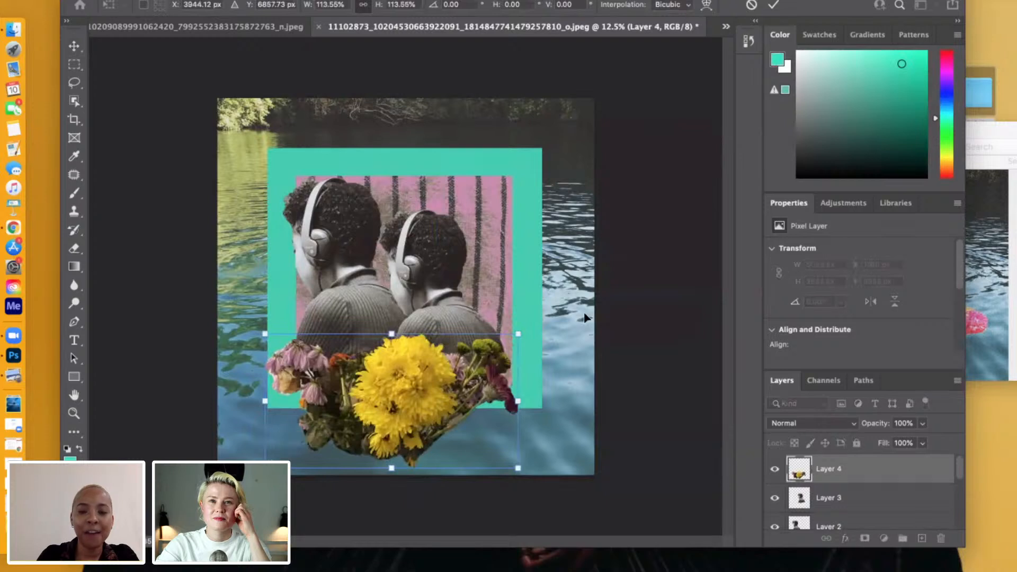
{"action": "left_click_drag", "start_coordinate": [519, 331], "coordinate": [531, 327]}
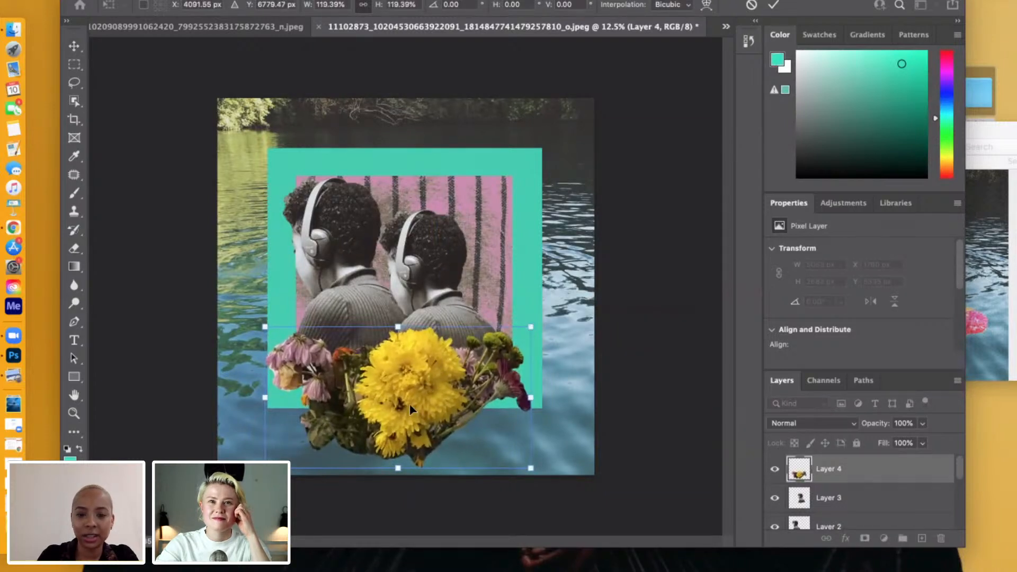
{"action": "key", "text": "Return"}
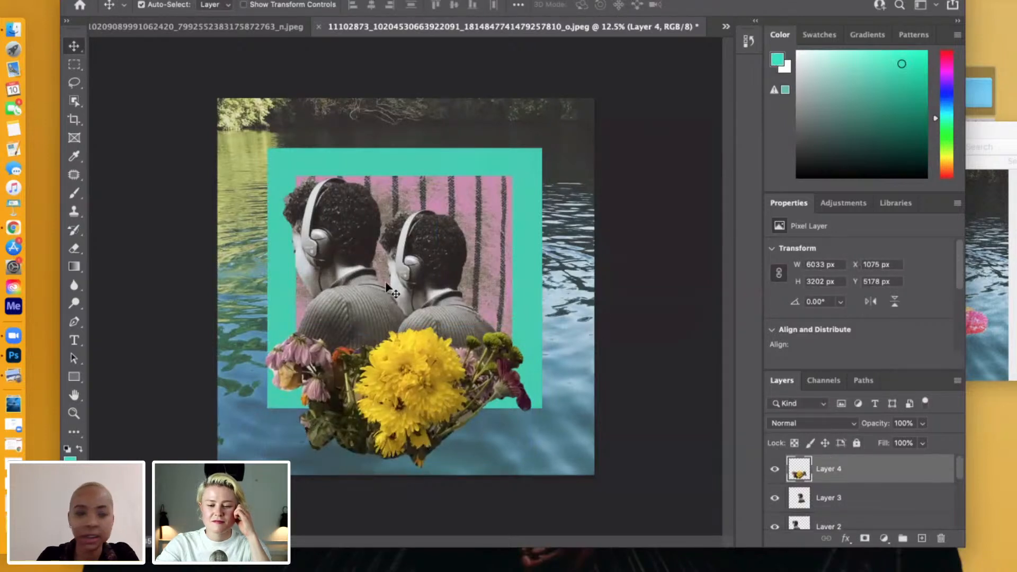
Lasso an area about 3603 × 1024 px along the bouquet's lower edge on Layer 4, delete its contents and clear the selection.
{"action": "left_click", "coordinate": [74, 82]}
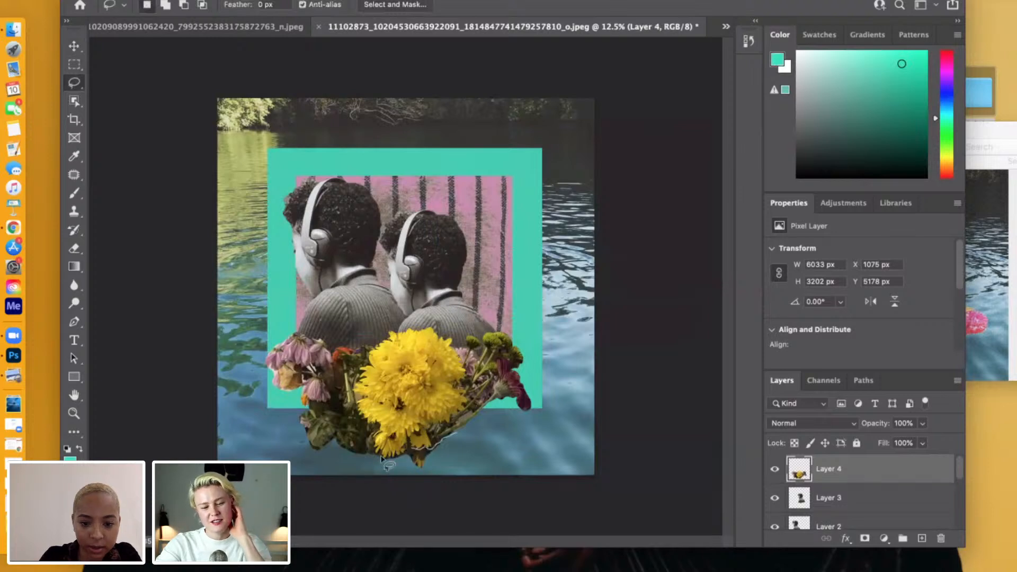
{"action": "mouse_move", "coordinate": [382, 458]}
{"action": "left_mouse_down"}
{"action": "mouse_move", "coordinate": [367, 436]}
{"action": "mouse_move", "coordinate": [344, 432]}
{"action": "mouse_move", "coordinate": [314, 445]}
{"action": "mouse_move", "coordinate": [301, 428]}
{"action": "mouse_move", "coordinate": [299, 449]}
{"action": "mouse_move", "coordinate": [356, 472]}
{"action": "mouse_move", "coordinate": [453, 462]}
{"action": "mouse_move", "coordinate": [457, 435]}
{"action": "left_mouse_up"}
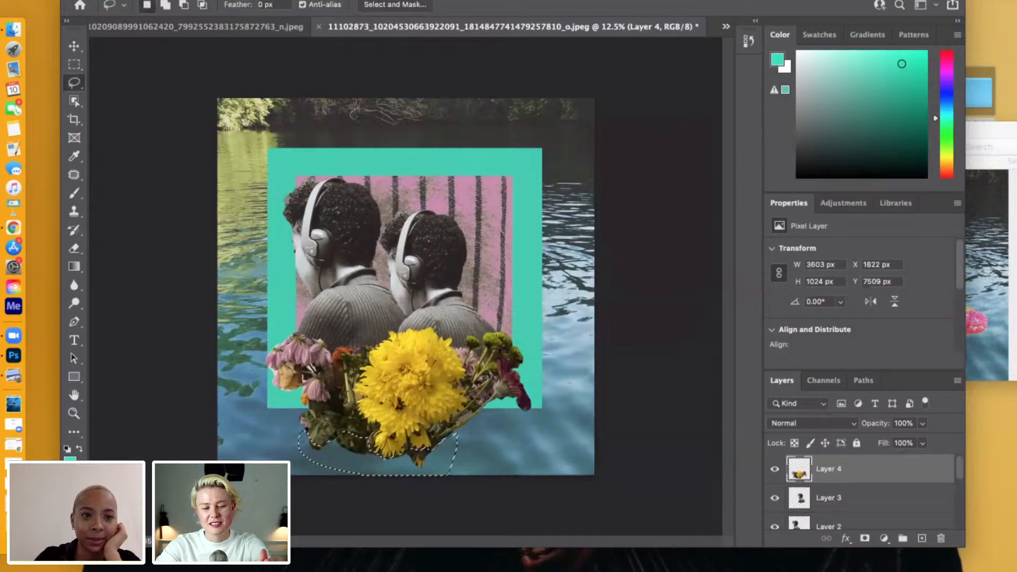
{"action": "left_click", "coordinate": [142, 1]}
{"action": "left_click", "coordinate": [159, 55]}
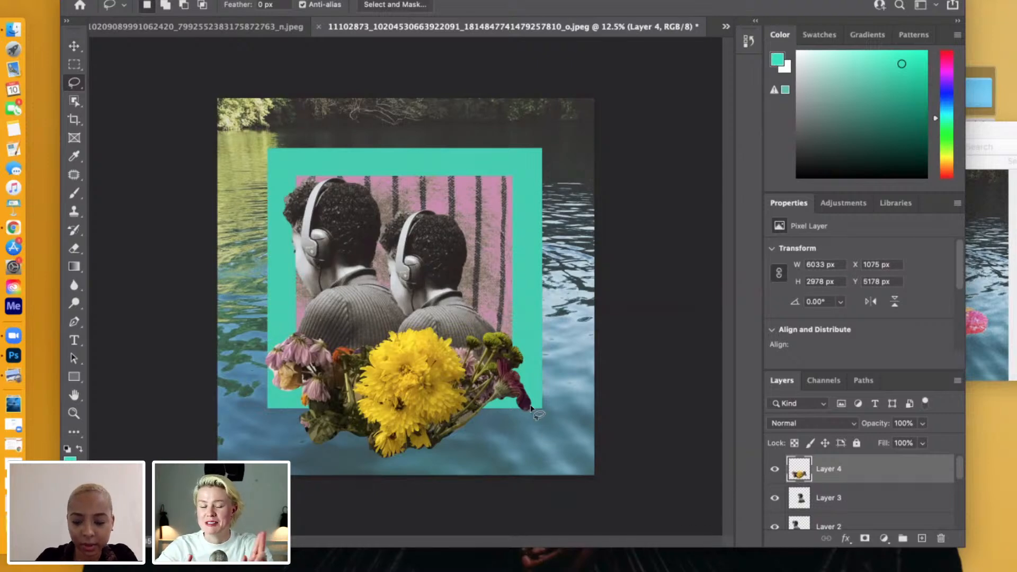
Lasso the leftover fringe under the dark purple petal, about 405 × 303 px, delete it and deselect.
{"action": "key", "text": "super+equal"}
{"action": "scroll", "coordinate": [479, 349], "scroll_direction": "down", "scroll_amount": 1}
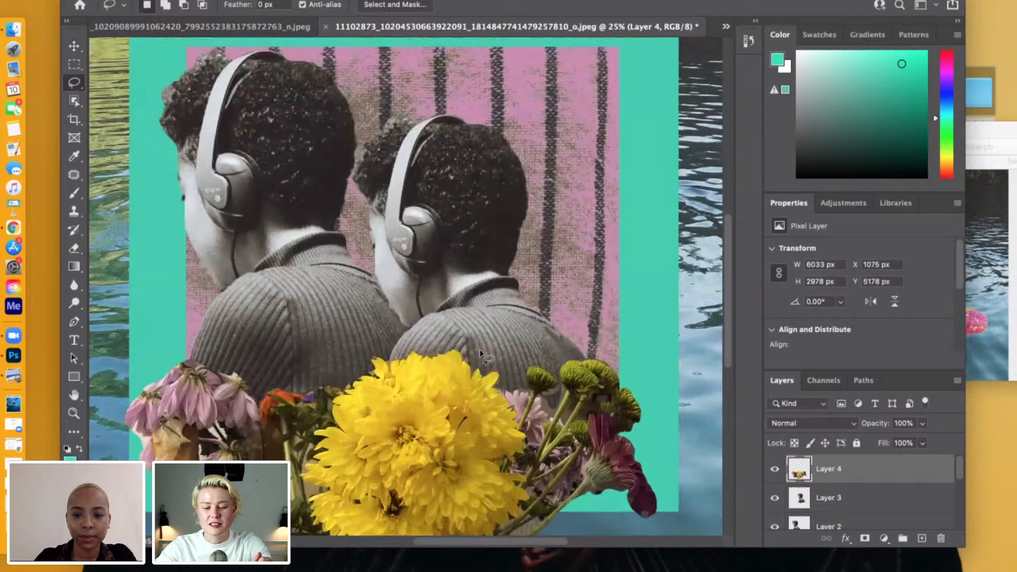
{"action": "scroll", "coordinate": [479, 348], "scroll_direction": "down", "scroll_amount": 5}
{"action": "scroll", "coordinate": [479, 348], "scroll_direction": "right", "scroll_amount": 3}
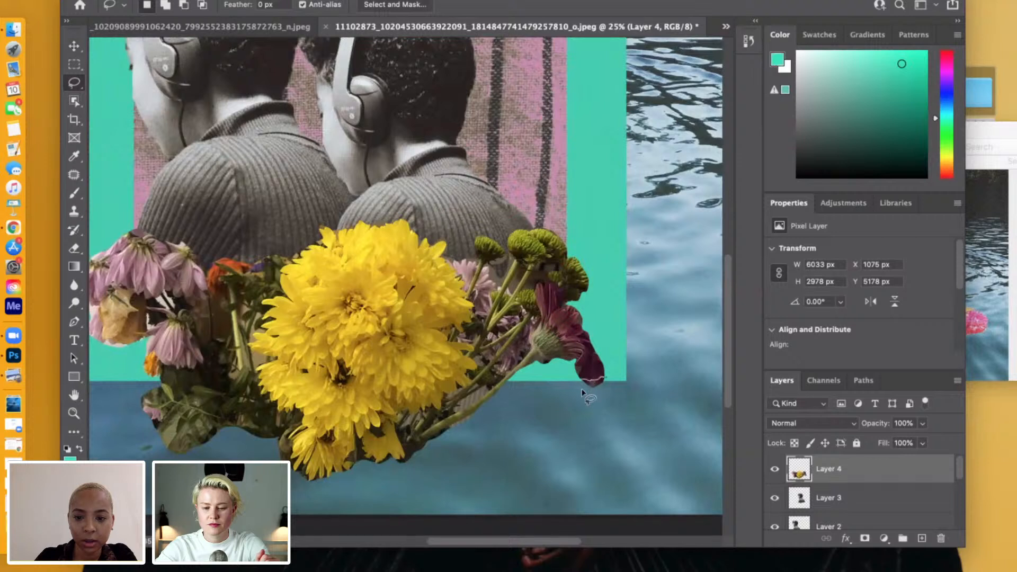
{"action": "left_click_drag", "start_coordinate": [582, 389], "coordinate": [604, 380]}
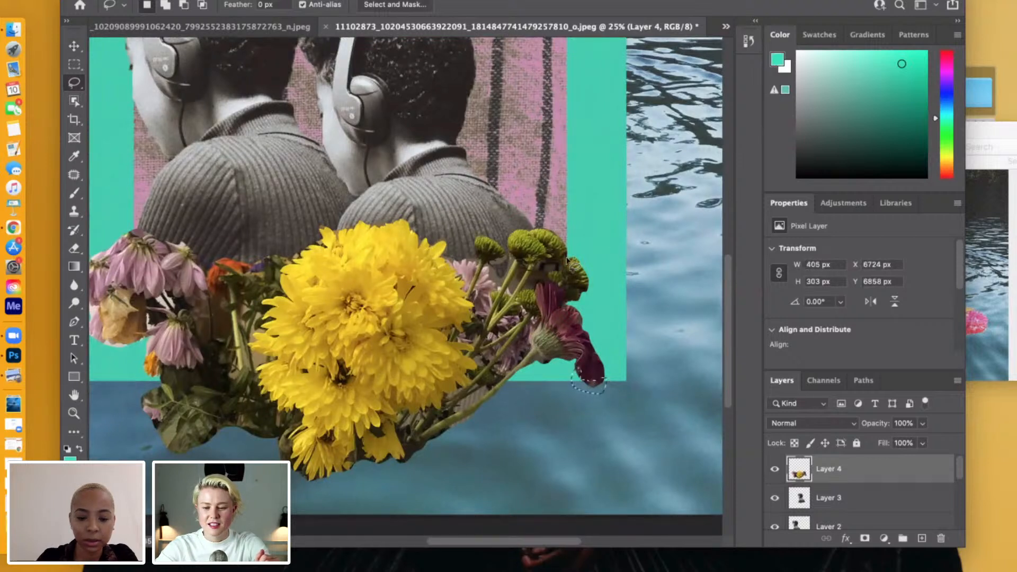
{"action": "key", "text": "BackSpace"}
{"action": "key", "text": "super+d"}
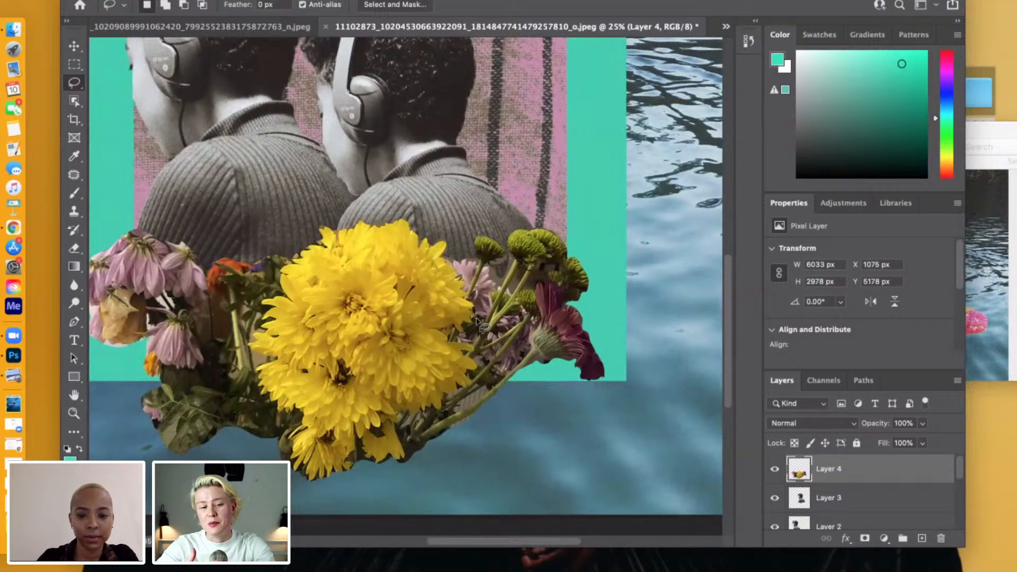
Open the Blending Options for the bouquet on Layer 4 and move the Layer Style dialog off the artwork.
{"action": "scroll", "coordinate": [476, 321], "scroll_direction": "down", "scroll_amount": 1}
{"action": "scroll", "coordinate": [476, 322], "scroll_direction": "left", "scroll_amount": 1}
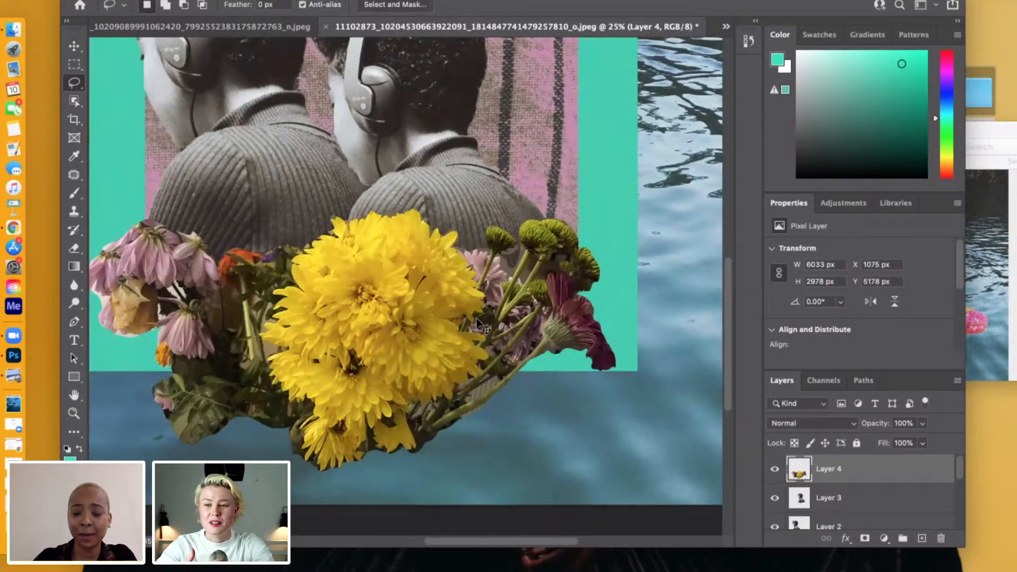
{"action": "key", "text": "super+minus"}
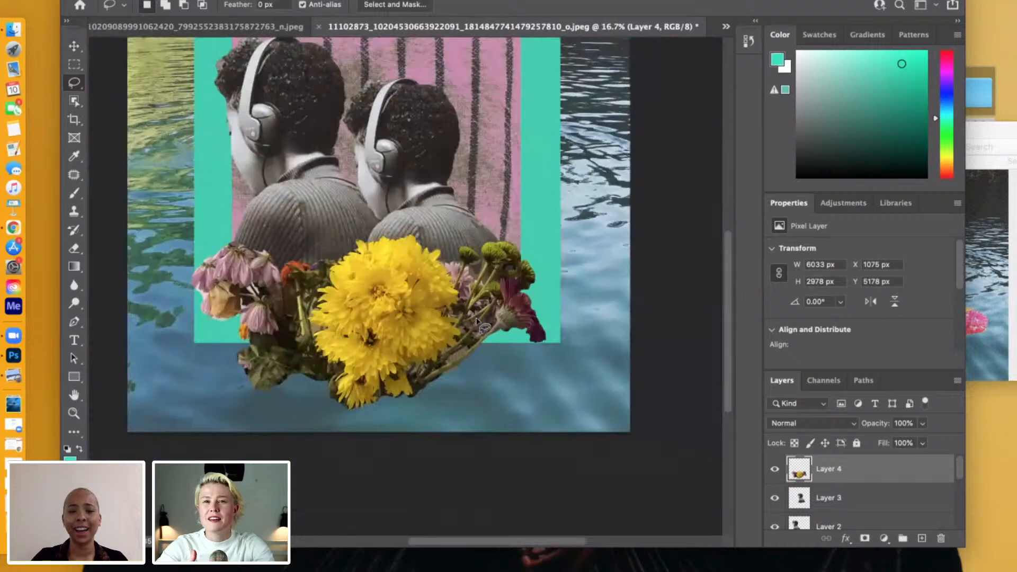
{"action": "key", "text": "super+minus"}
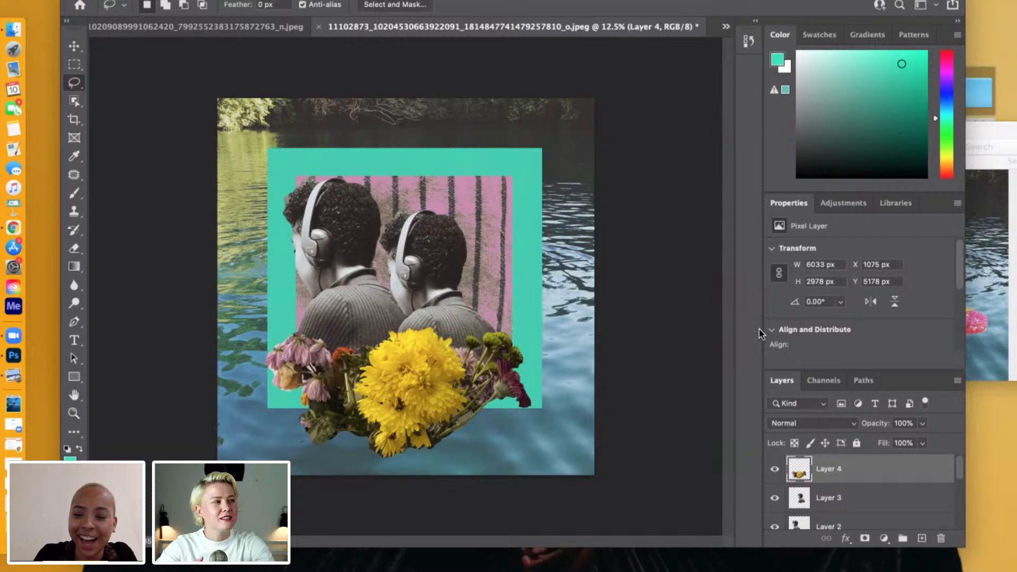
{"action": "right_click", "coordinate": [843, 473]}
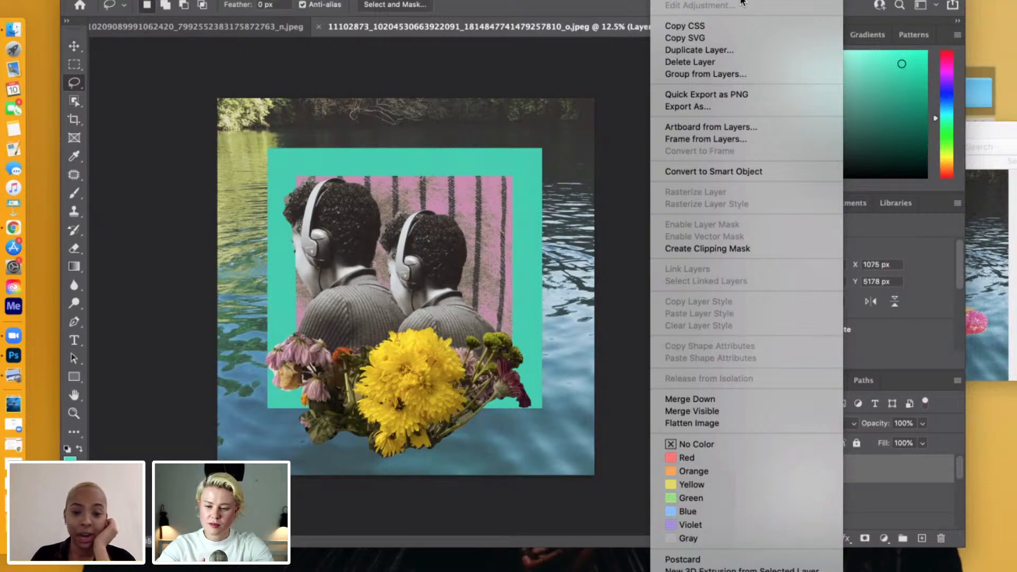
{"action": "left_click", "coordinate": [742, 0]}
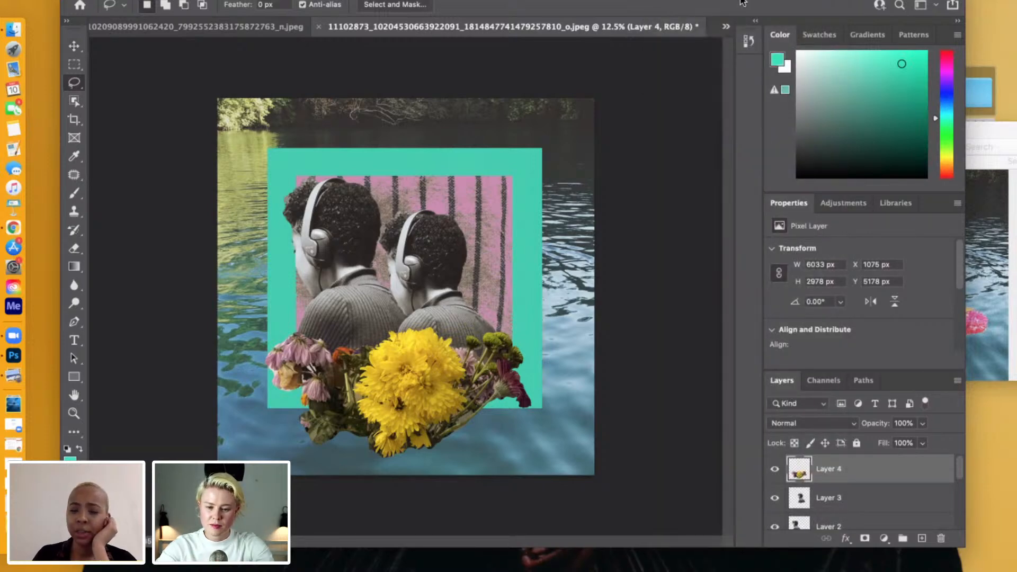
{"action": "left_click_drag", "start_coordinate": [679, 147], "coordinate": [597, 78]}
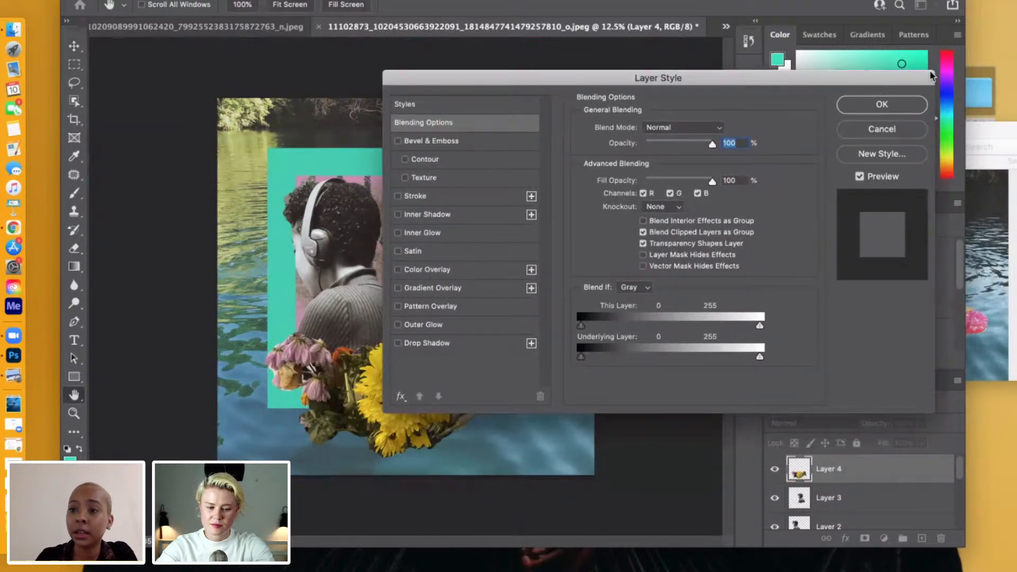
{"action": "left_click_drag", "start_coordinate": [924, 73], "coordinate": [1015, 79]}
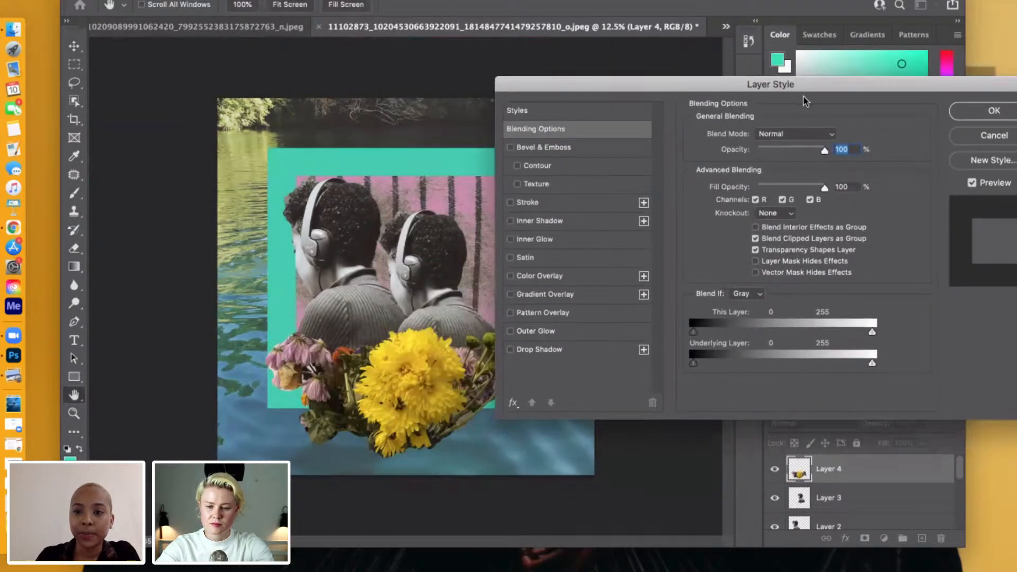
Switch to Preview, examine the flowers in Untitled-AP.jpg at a larger zoom, and minimize the reference.
{"action": "left_click", "coordinate": [983, 69]}
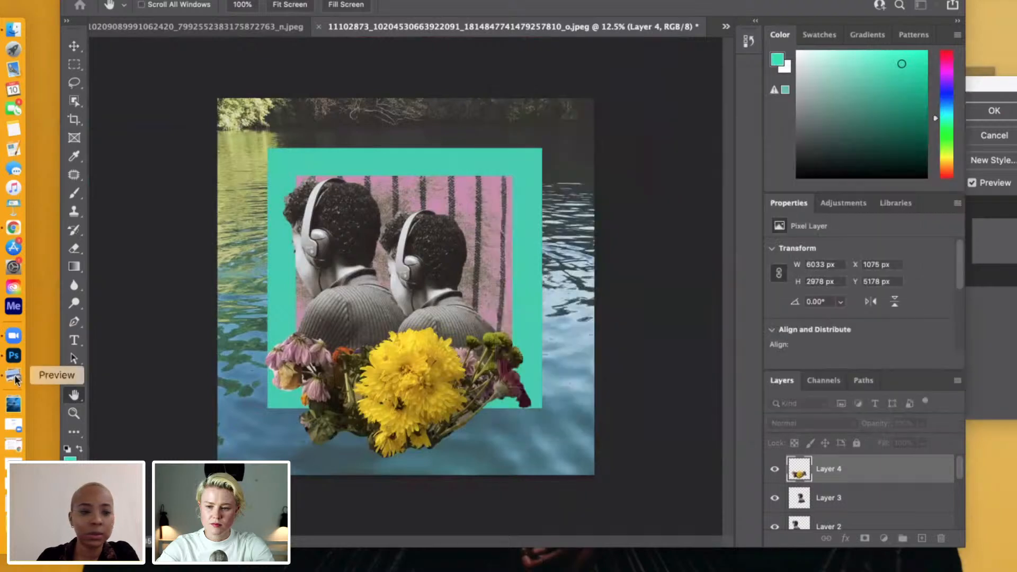
{"action": "left_click", "coordinate": [14, 376]}
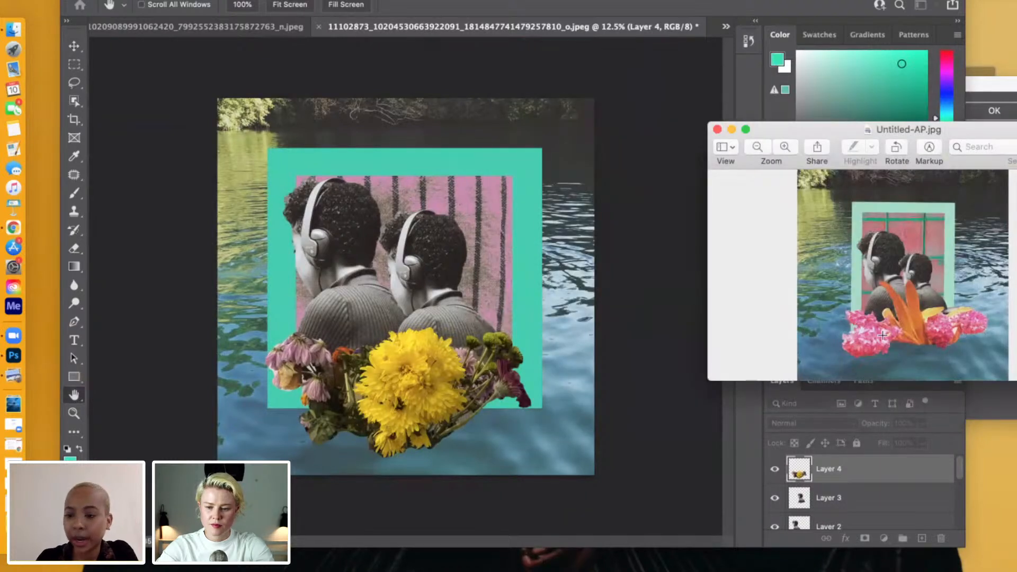
{"action": "left_click", "coordinate": [777, 146]}
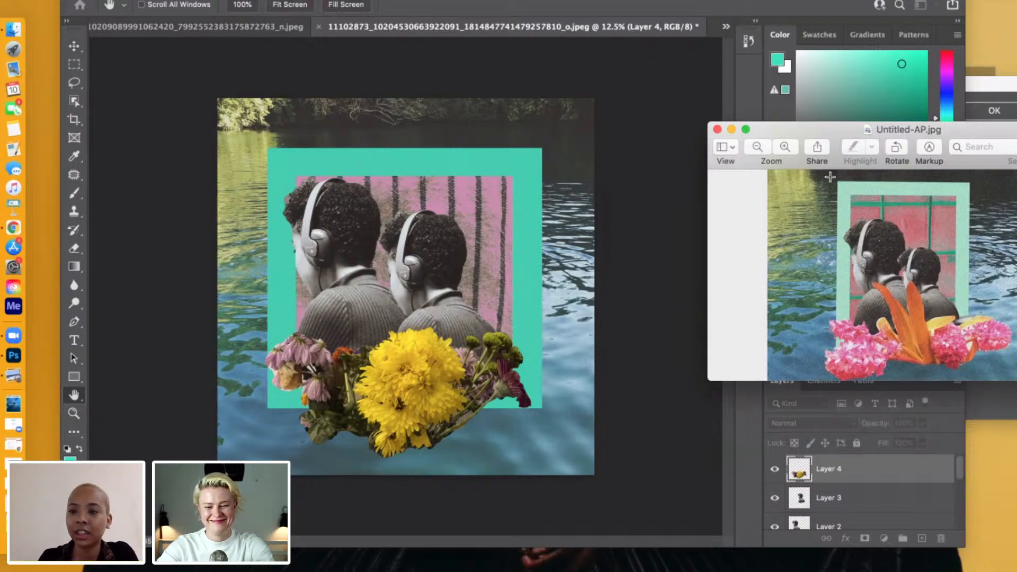
{"action": "left_click", "coordinate": [731, 128]}
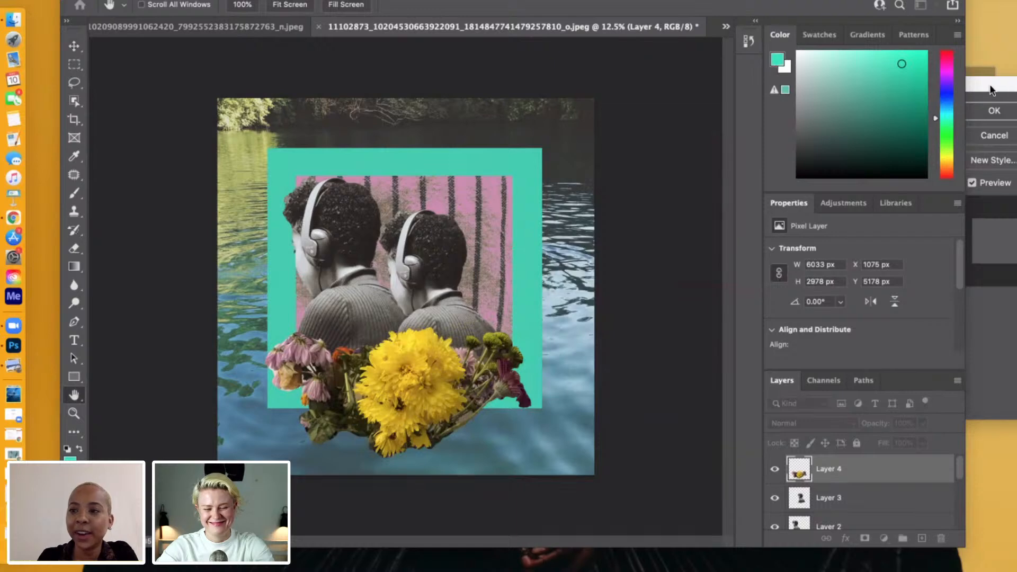
Bring back the Layer Style dialog and arrange it and the Photoshop window so the bouquet is uncovered.
{"action": "left_click", "coordinate": [990, 85]}
{"action": "left_click_drag", "start_coordinate": [807, 85], "coordinate": [736, 93]}
{"action": "left_click_drag", "start_coordinate": [955, 94], "coordinate": [1016, 101]}
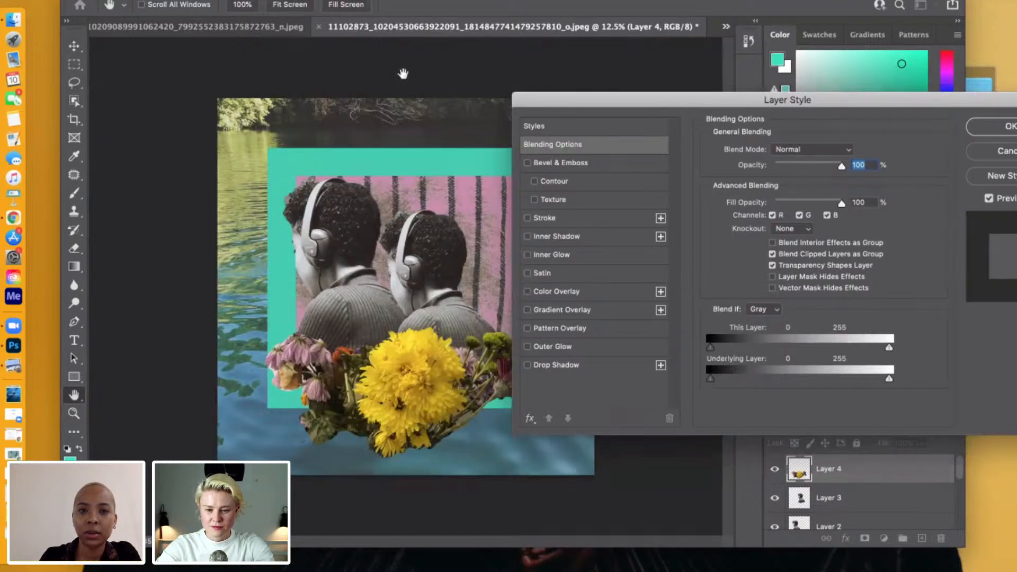
{"action": "left_click_drag", "start_coordinate": [609, 1], "coordinate": [560, 1]}
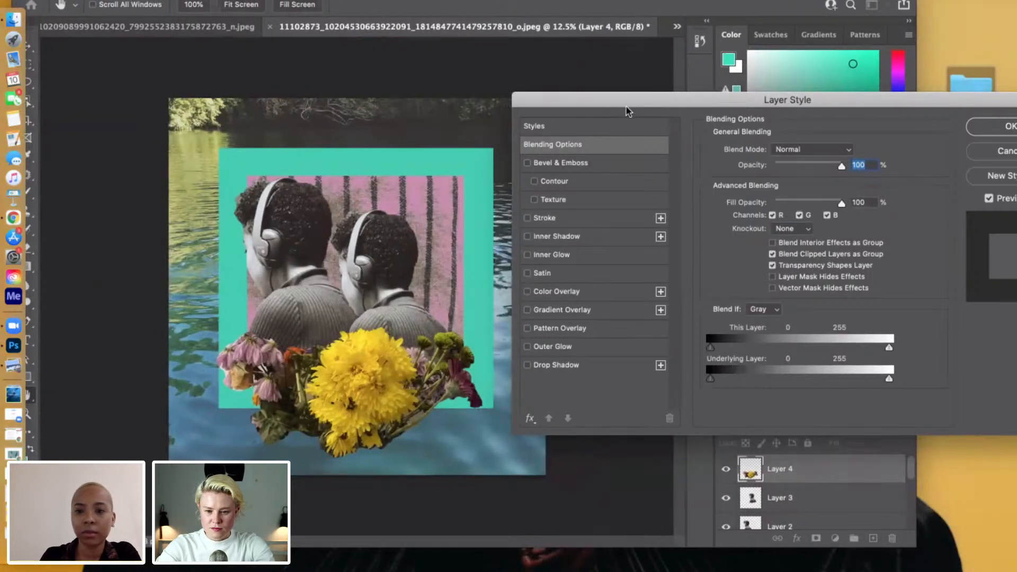
Try the Darken, Multiply, Color Burn, Linear Burn and Darker Color blend modes on the bouquet layer.
{"action": "left_click", "coordinate": [795, 149]}
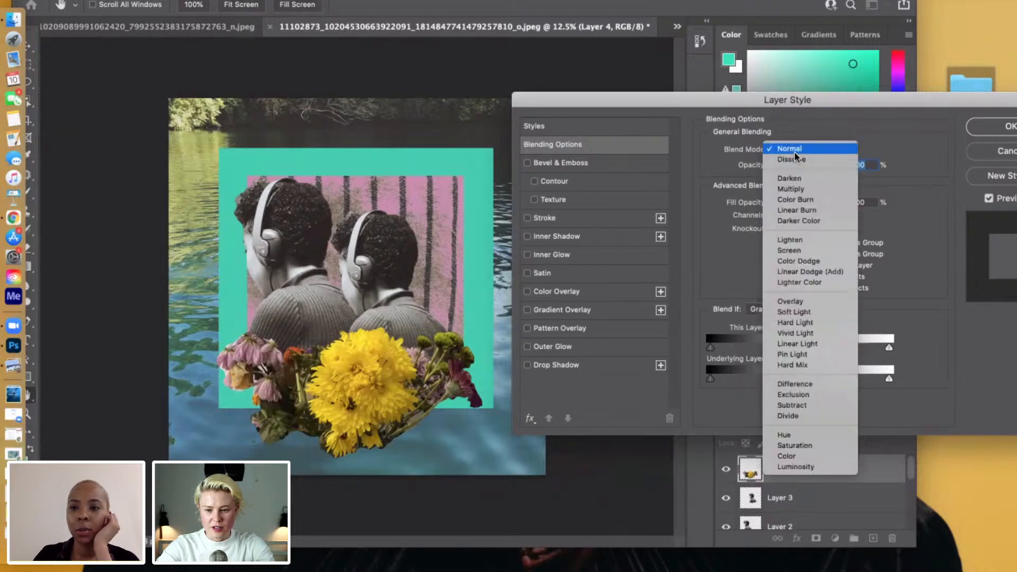
{"action": "left_click", "coordinate": [800, 180]}
{"action": "left_click", "coordinate": [824, 151]}
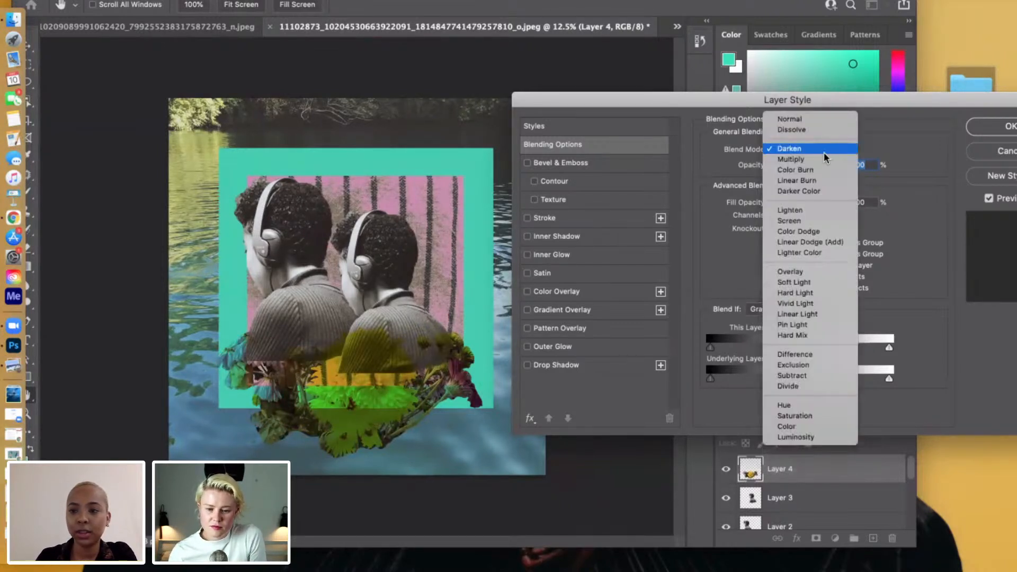
{"action": "left_click", "coordinate": [824, 162]}
{"action": "left_click", "coordinate": [820, 154]}
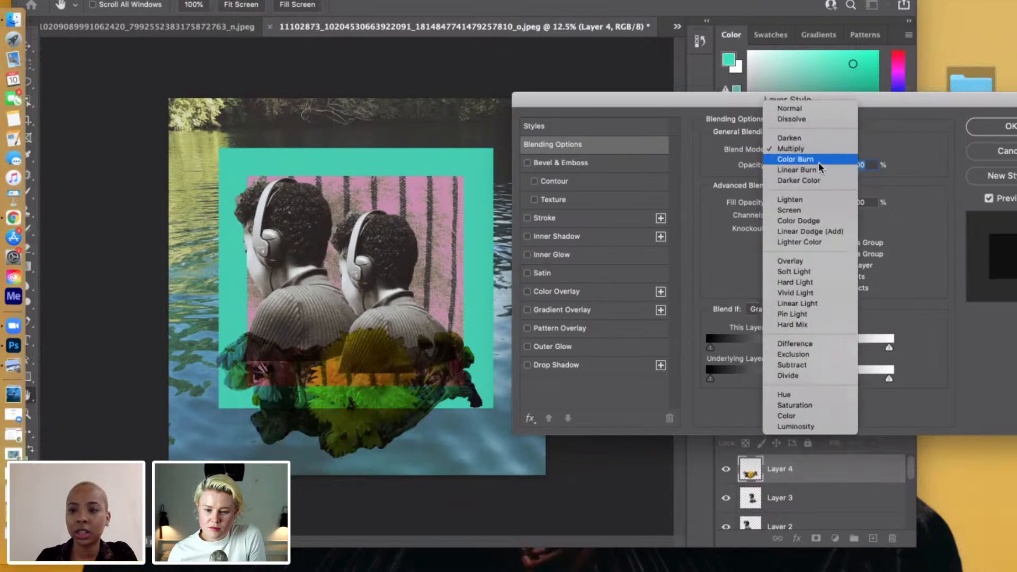
{"action": "left_click", "coordinate": [817, 159]}
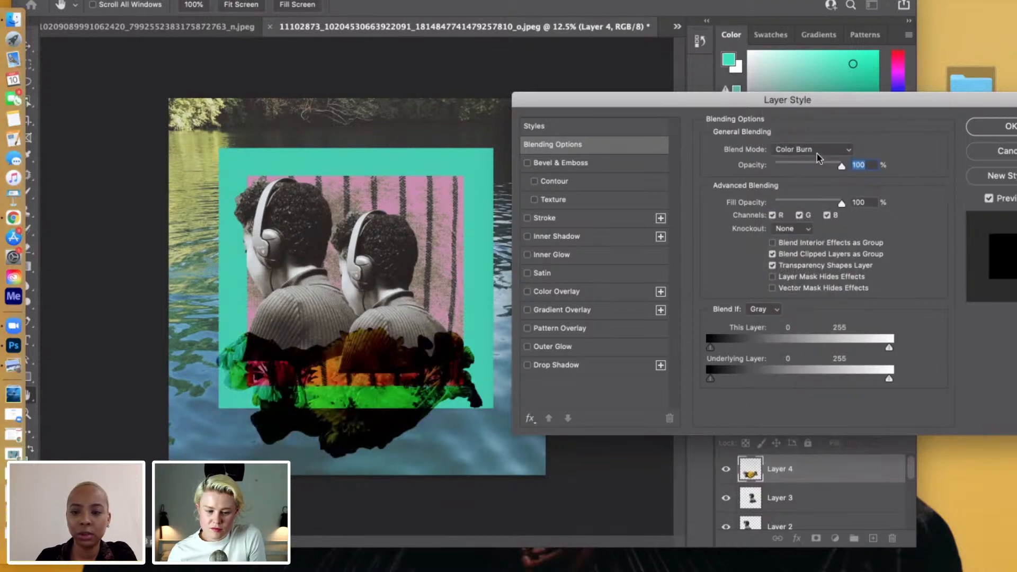
{"action": "left_click", "coordinate": [814, 153]}
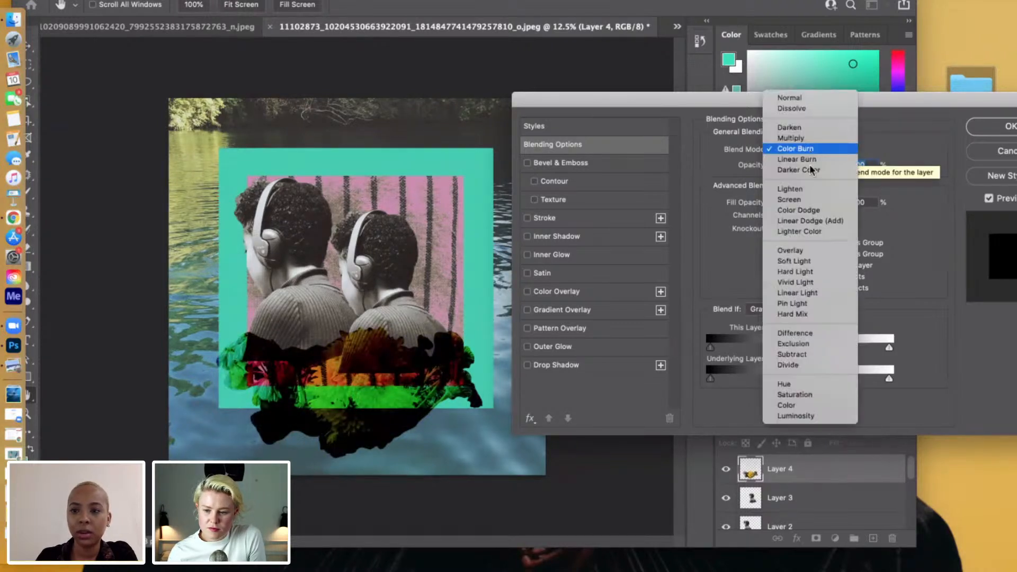
{"action": "left_click", "coordinate": [809, 160]}
{"action": "left_click", "coordinate": [807, 149]}
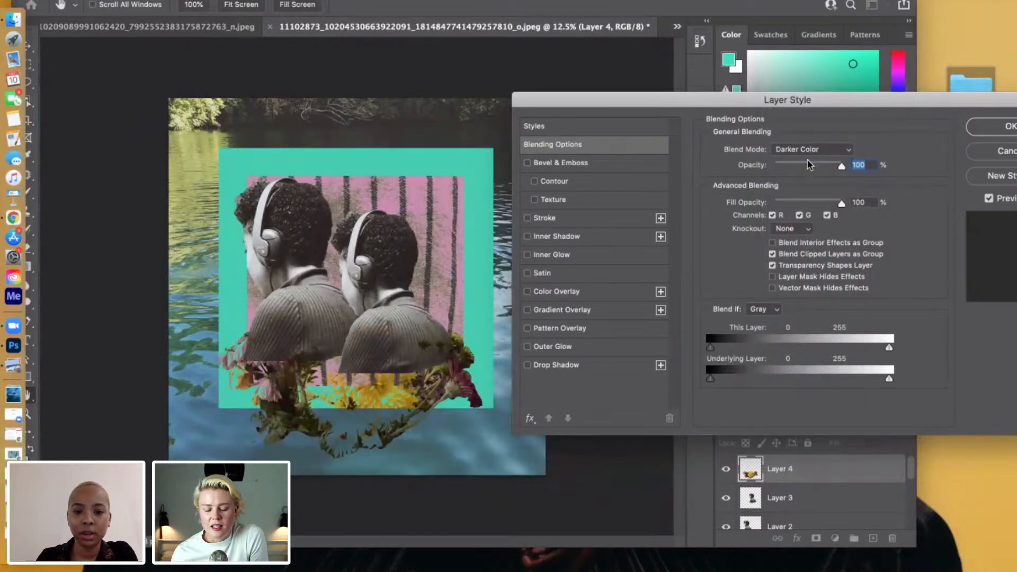
Try the Lighten, Screen, Color Dodge and Lighter Color blend modes on the bouquet layer.
{"action": "left_click", "coordinate": [803, 149]}
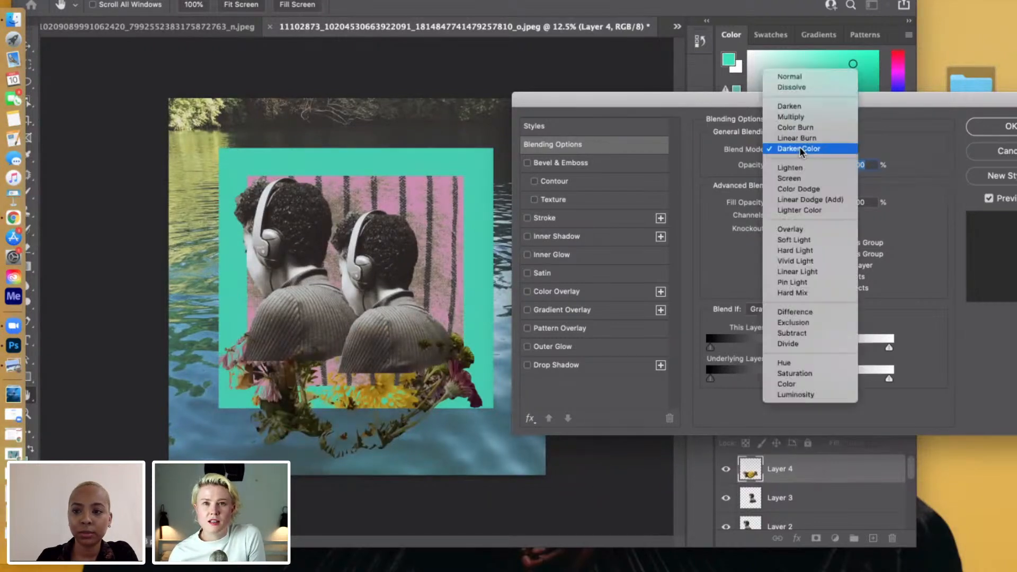
{"action": "left_click", "coordinate": [803, 168]}
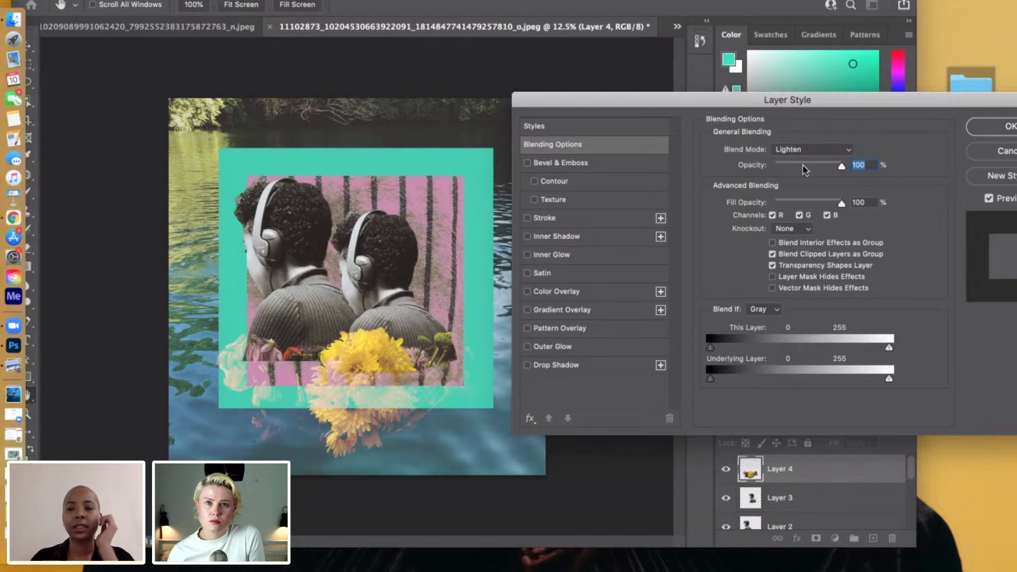
{"action": "left_click", "coordinate": [818, 150]}
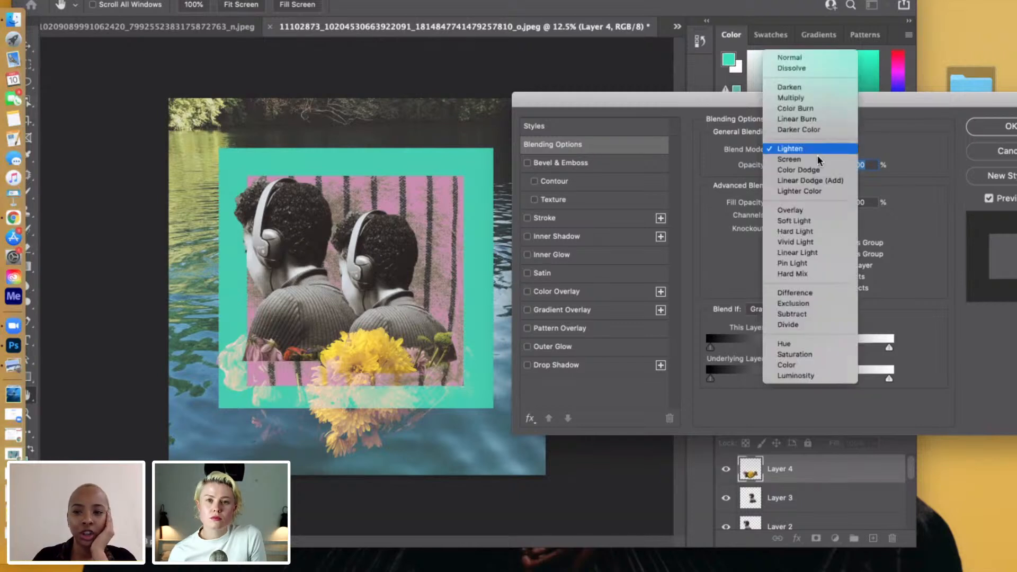
{"action": "left_click", "coordinate": [818, 160]}
{"action": "left_click", "coordinate": [817, 149]}
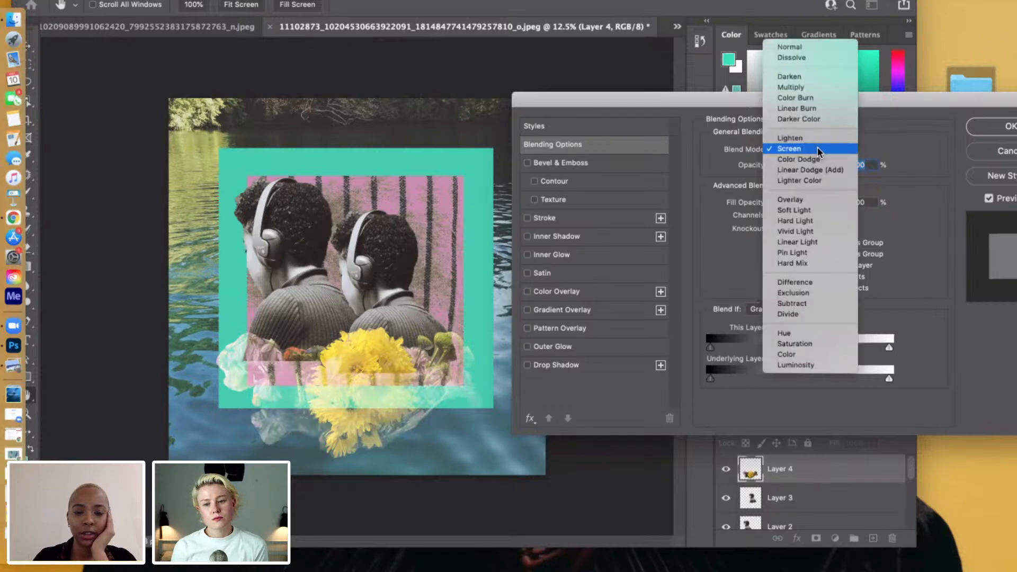
{"action": "left_click", "coordinate": [815, 160]}
{"action": "left_click", "coordinate": [815, 154]}
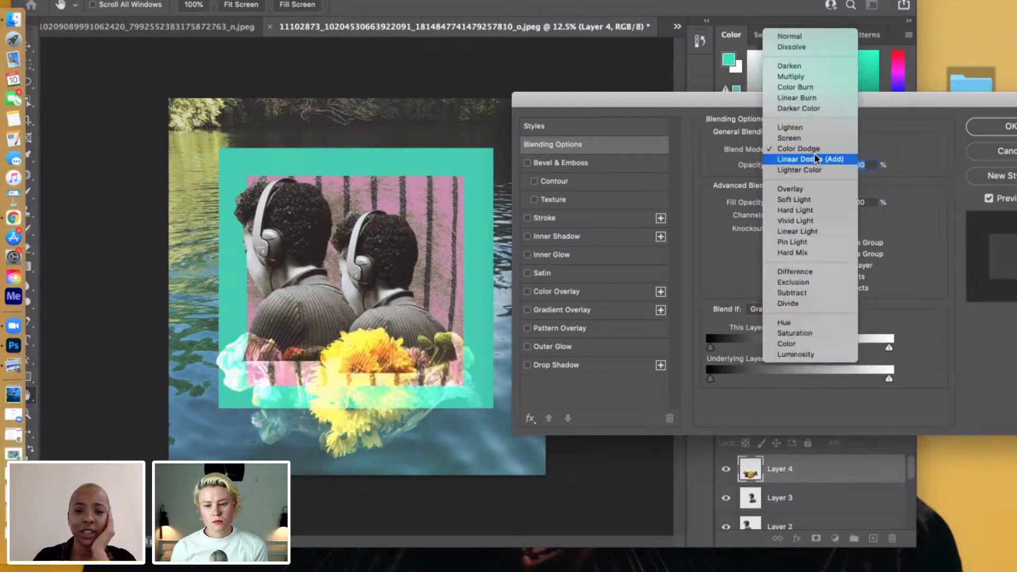
{"action": "left_click", "coordinate": [815, 166]}
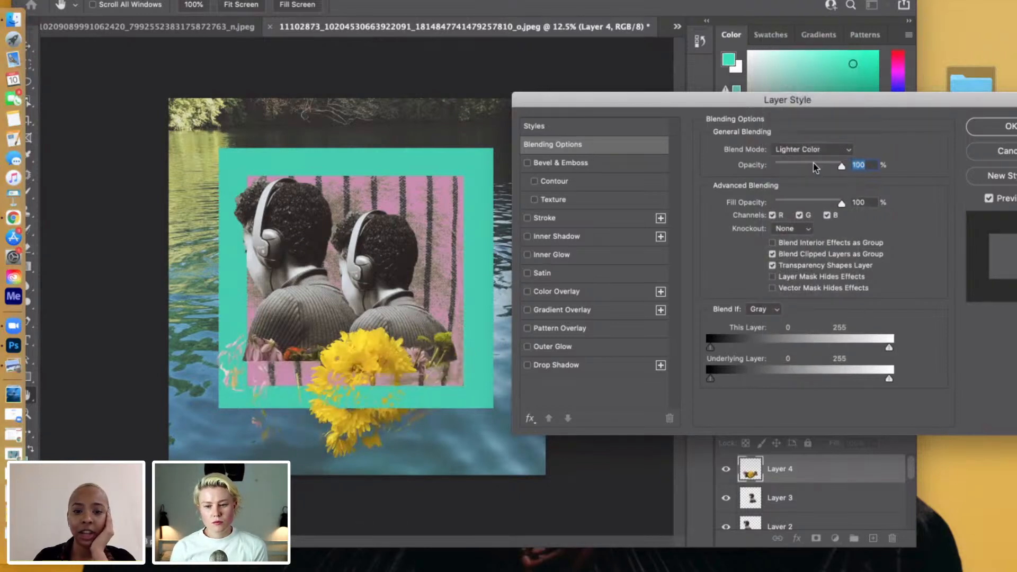
Try the Overlay, Soft Light and Hard Light blend modes on the bouquet layer.
{"action": "left_click", "coordinate": [810, 154]}
{"action": "left_click", "coordinate": [810, 165]}
{"action": "left_click", "coordinate": [806, 153]}
{"action": "left_click", "coordinate": [806, 158]}
{"action": "left_click", "coordinate": [803, 148]}
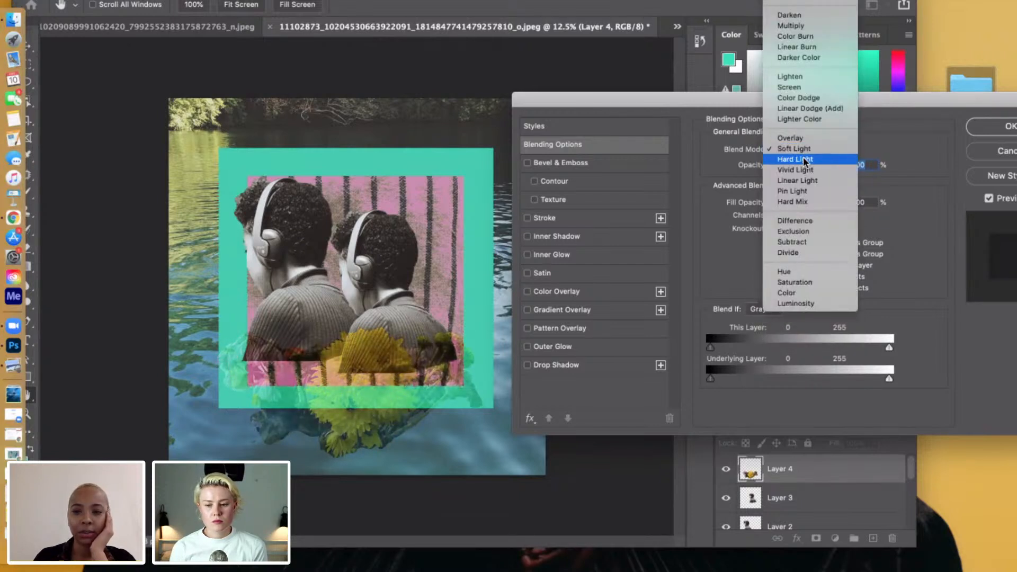
{"action": "left_click", "coordinate": [803, 157]}
Try the Vivid Light, Linear Light and Hard Mix blend modes on the bouquet layer, and discard the blending changes.
{"action": "left_click", "coordinate": [804, 151]}
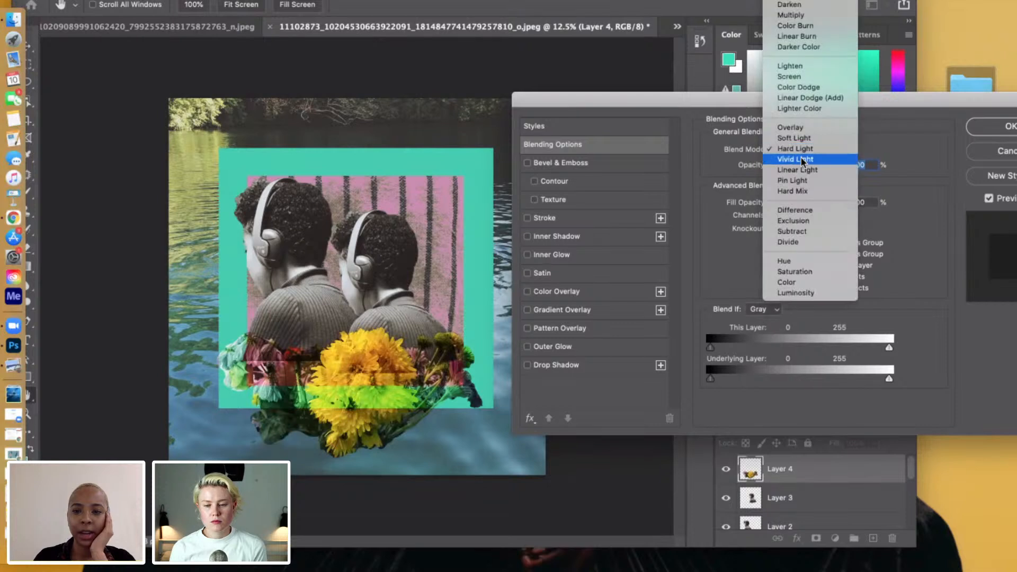
{"action": "left_click", "coordinate": [803, 156]}
{"action": "left_click", "coordinate": [801, 150]}
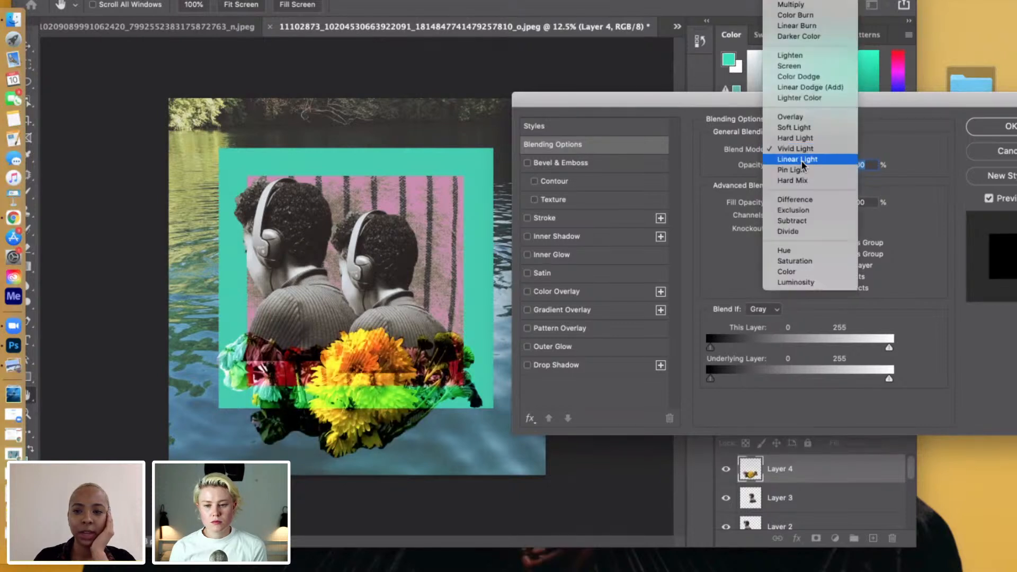
{"action": "left_click", "coordinate": [802, 159]}
{"action": "left_click", "coordinate": [803, 155]}
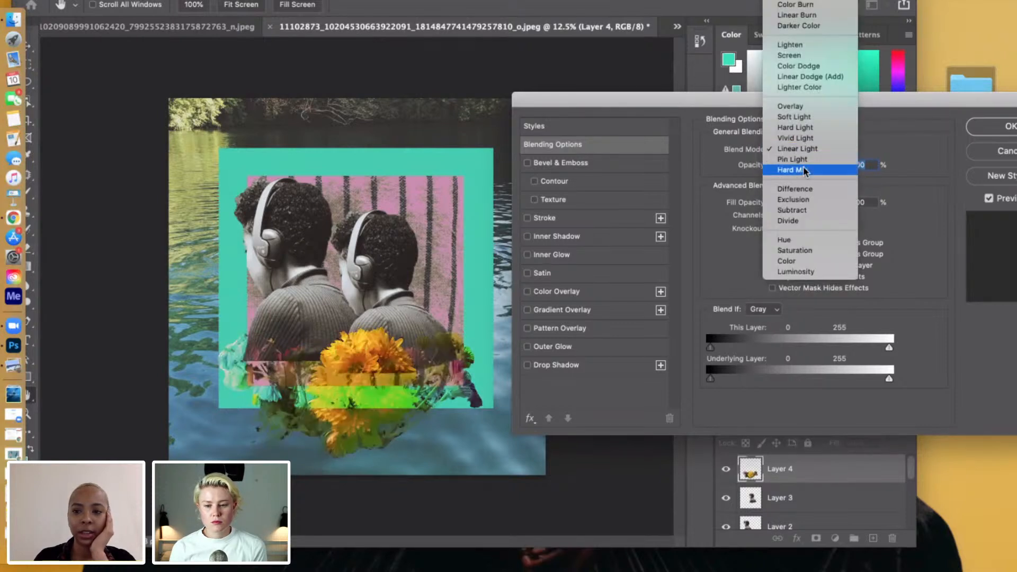
{"action": "left_click", "coordinate": [803, 166]}
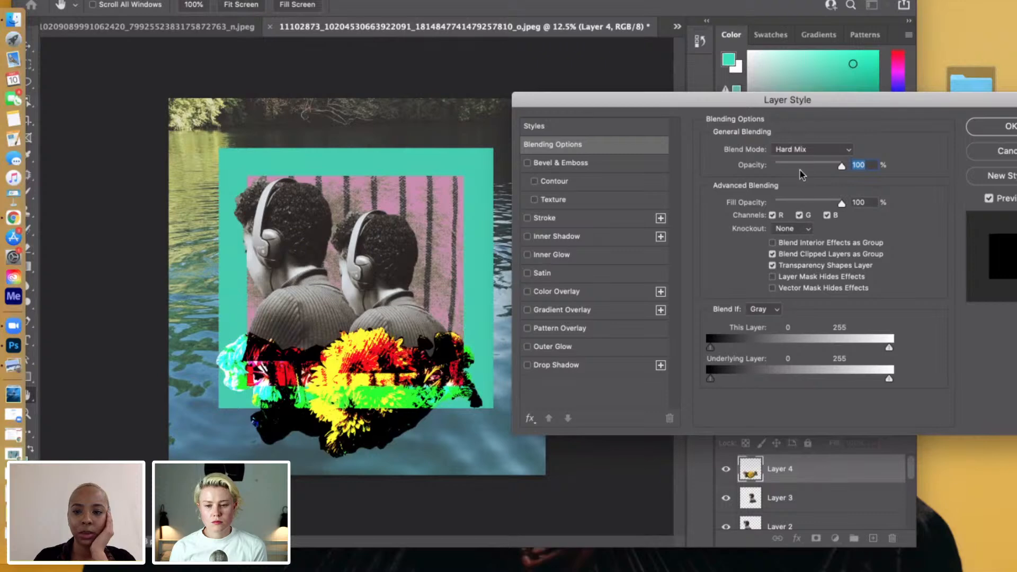
{"action": "left_click_drag", "start_coordinate": [949, 100], "coordinate": [892, 98]}
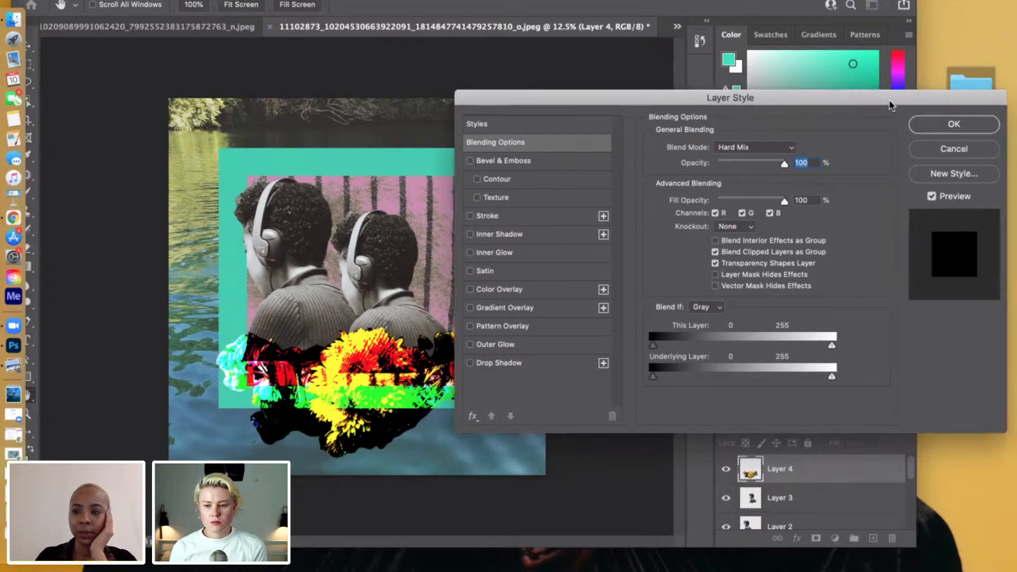
{"action": "left_click", "coordinate": [941, 150]}
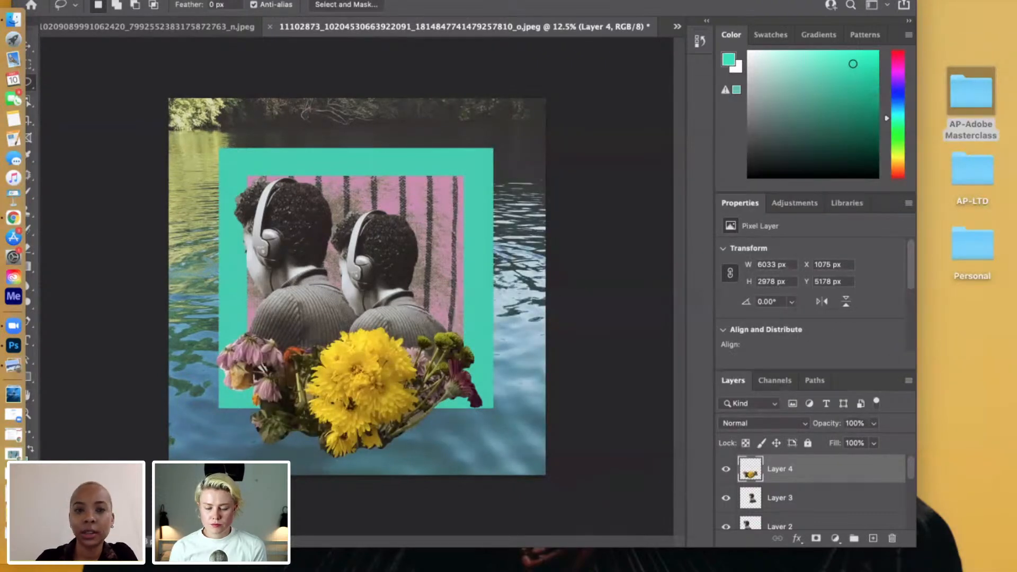
Start a Selective Color adjustment on the bouquet layer, setting the Reds to Cyan -100, Magenta -100, Yellow +100 and Black +100.
{"action": "left_click", "coordinate": [171, 1]}
{"action": "mouse_move", "coordinate": [210, 8]}
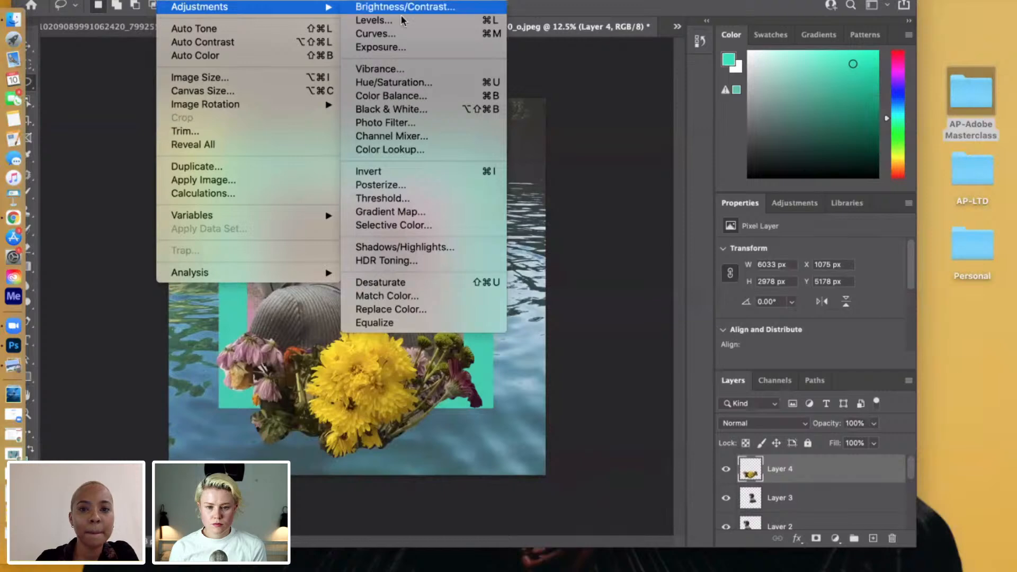
{"action": "left_click", "coordinate": [412, 225]}
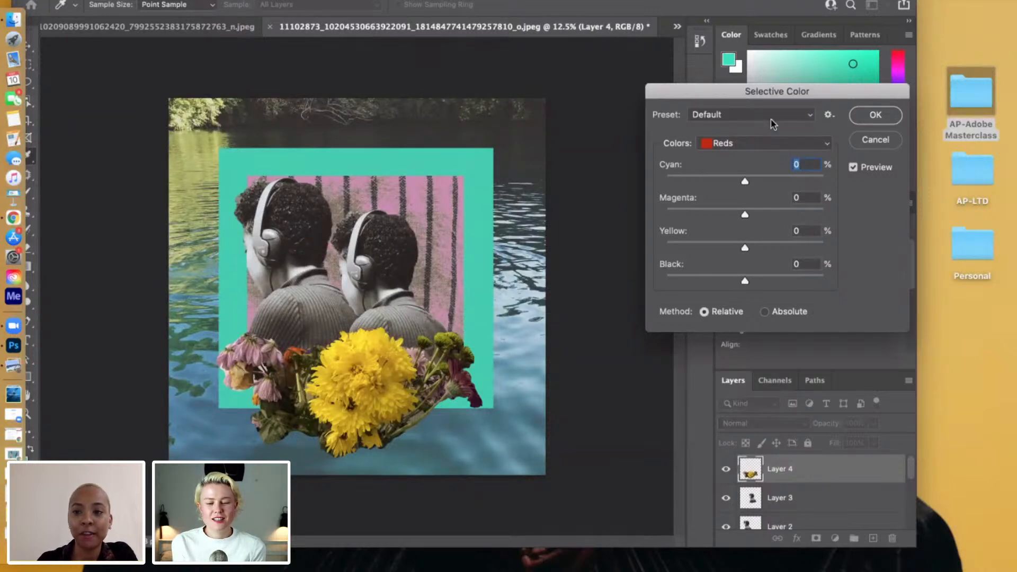
{"action": "left_click", "coordinate": [799, 114]}
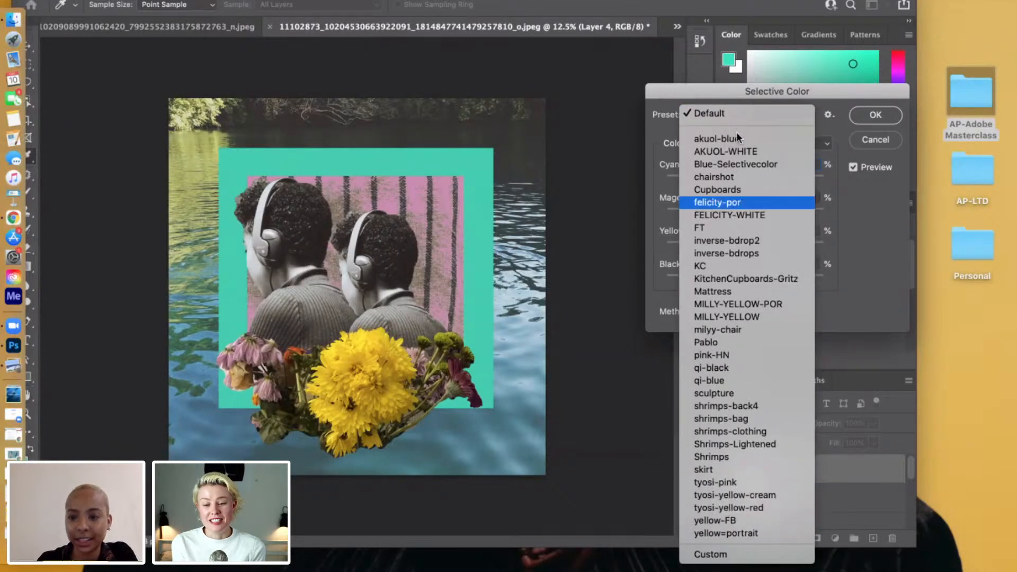
{"action": "left_click", "coordinate": [842, 109]}
{"action": "left_click_drag", "start_coordinate": [744, 284], "coordinate": [648, 285]}
{"action": "left_click_drag", "start_coordinate": [856, 280], "coordinate": [857, 280]}
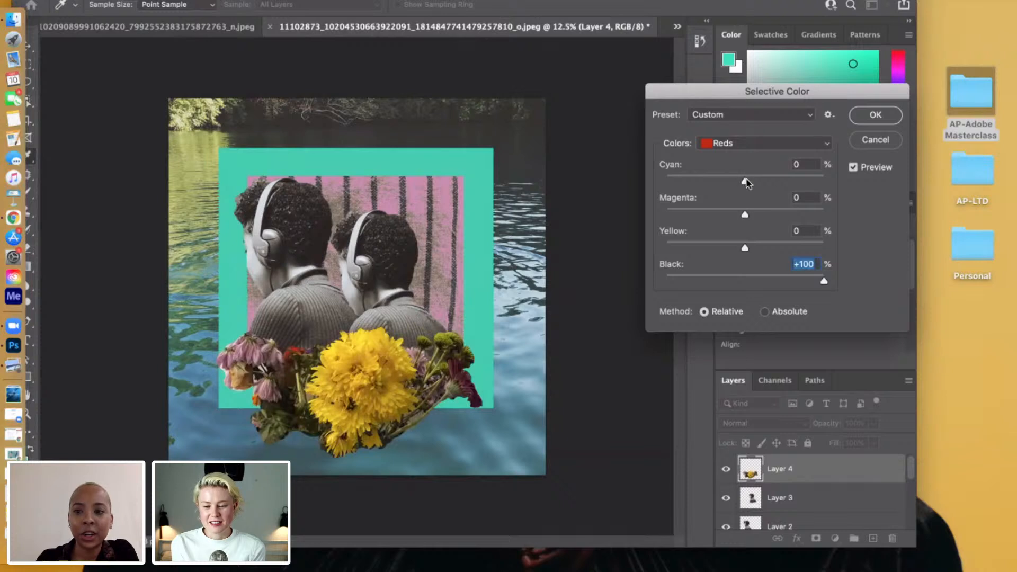
{"action": "left_click_drag", "start_coordinate": [651, 183], "coordinate": [632, 178]}
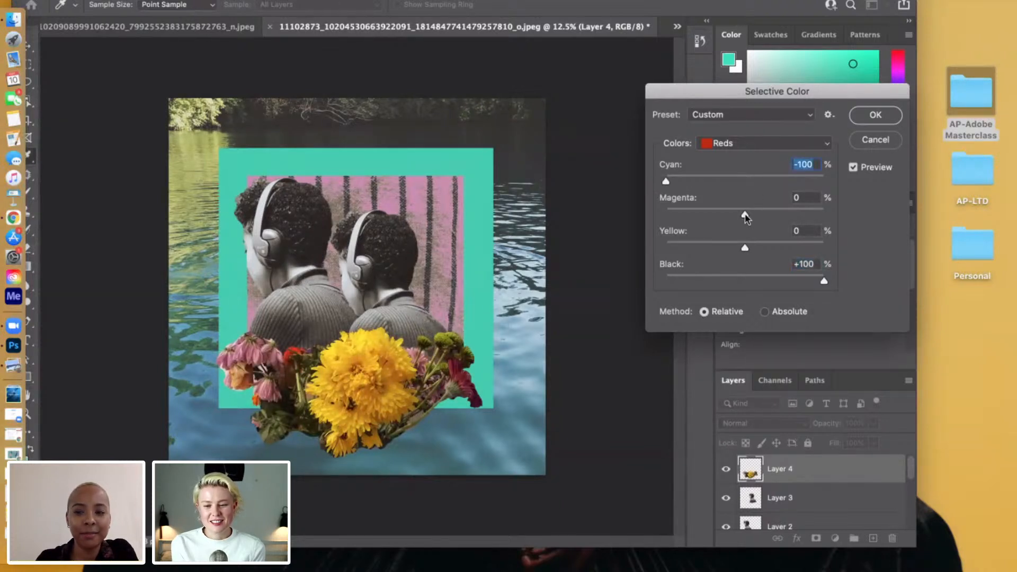
{"action": "left_click_drag", "start_coordinate": [745, 217], "coordinate": [654, 229]}
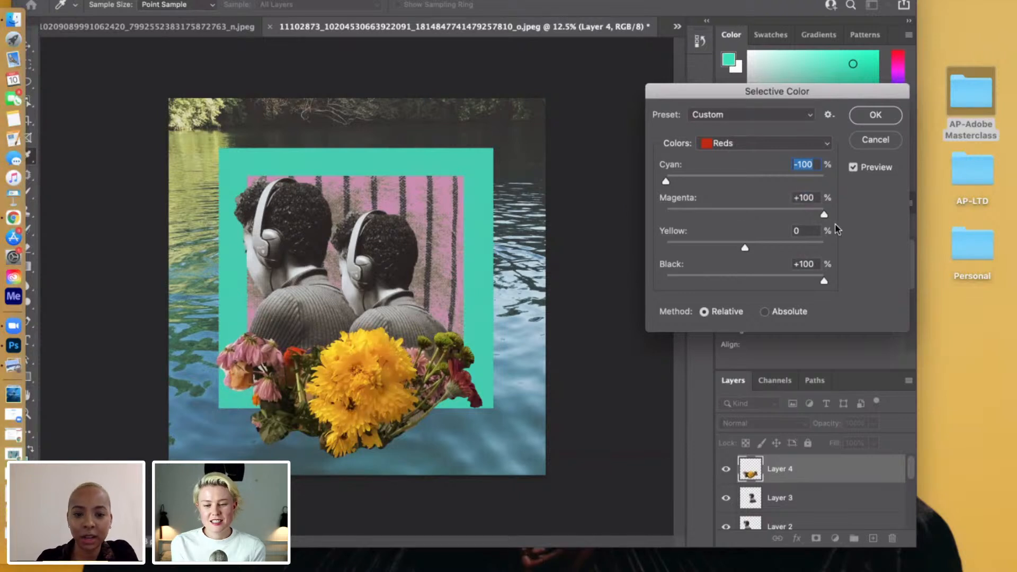
{"action": "key", "text": "Tab"}
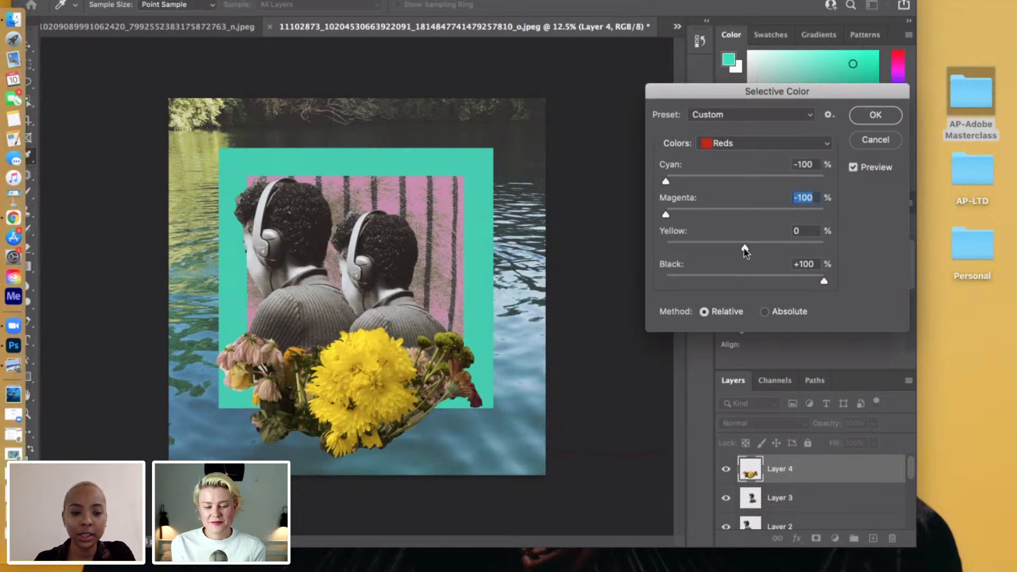
{"action": "left_click_drag", "start_coordinate": [745, 249], "coordinate": [857, 239]}
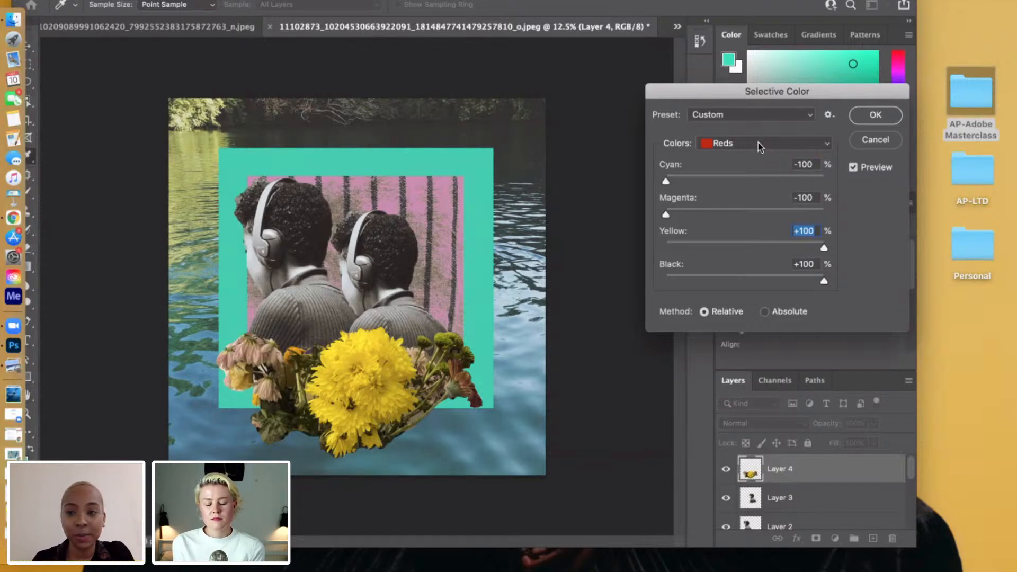
Set the Selective Color Yellows of the bouquet to Magenta -82 and Black -12.
{"action": "left_click", "coordinate": [761, 150]}
{"action": "left_click", "coordinate": [747, 154]}
{"action": "left_click_drag", "start_coordinate": [744, 283], "coordinate": [654, 283]}
{"action": "left_click_drag", "start_coordinate": [871, 293], "coordinate": [737, 285]}
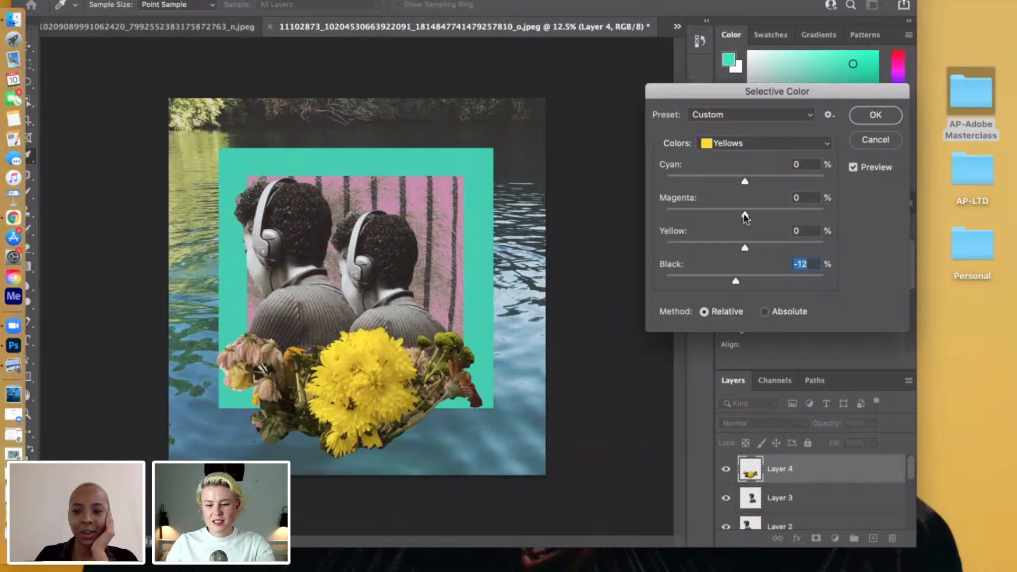
{"action": "left_click_drag", "start_coordinate": [745, 215], "coordinate": [680, 217]}
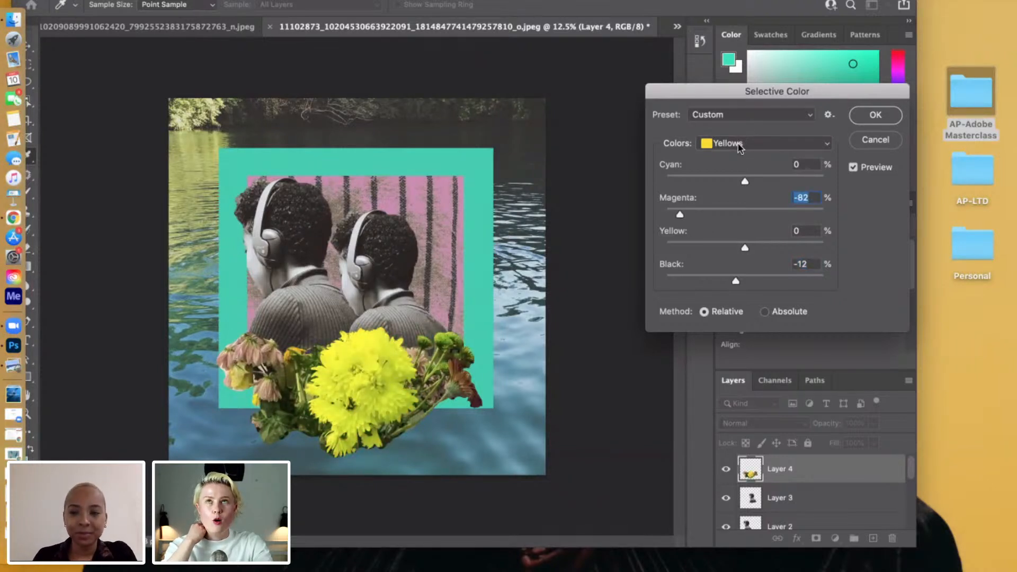
Set the Selective Color Greens to Black +100 and compare the bouquet with and without the preview.
{"action": "left_click", "coordinate": [740, 150]}
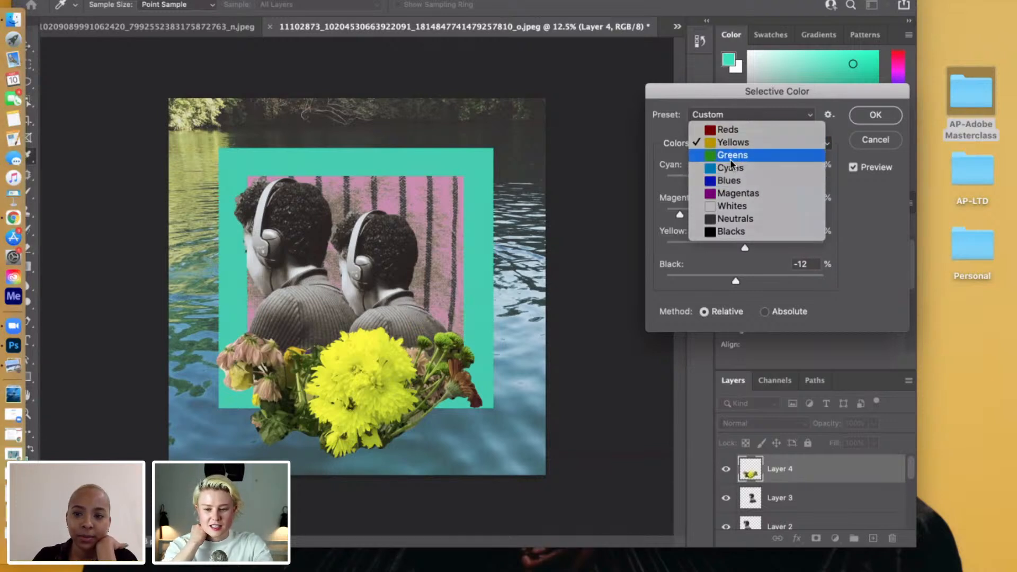
{"action": "left_click", "coordinate": [731, 160]}
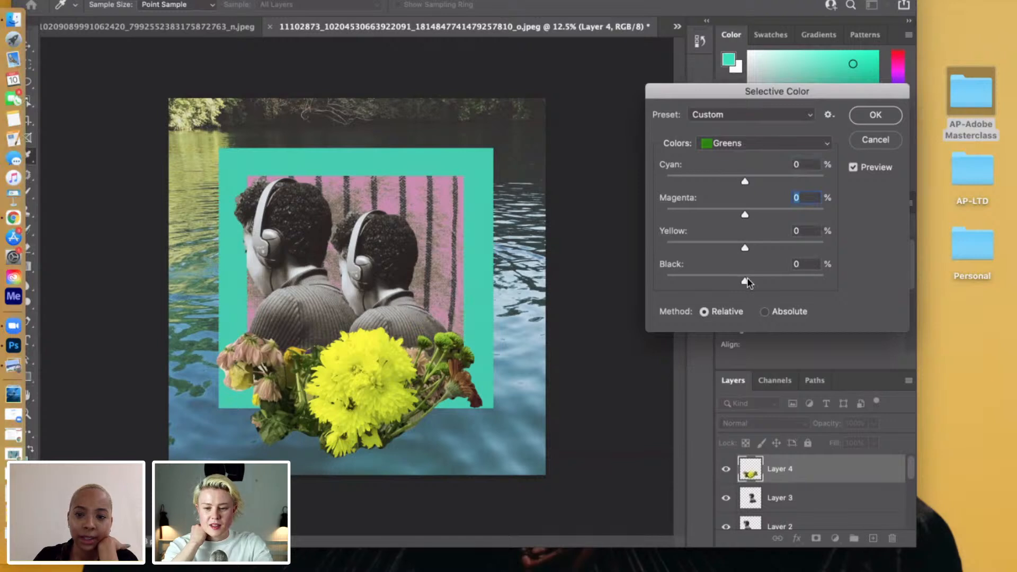
{"action": "left_click_drag", "start_coordinate": [746, 284], "coordinate": [821, 283]}
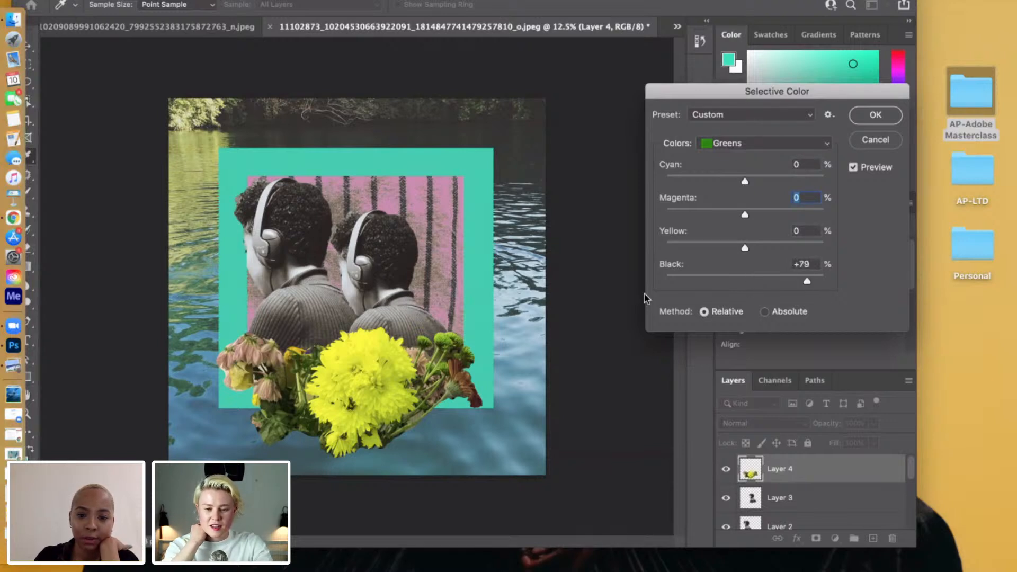
{"action": "left_click_drag", "start_coordinate": [645, 294], "coordinate": [966, 296]}
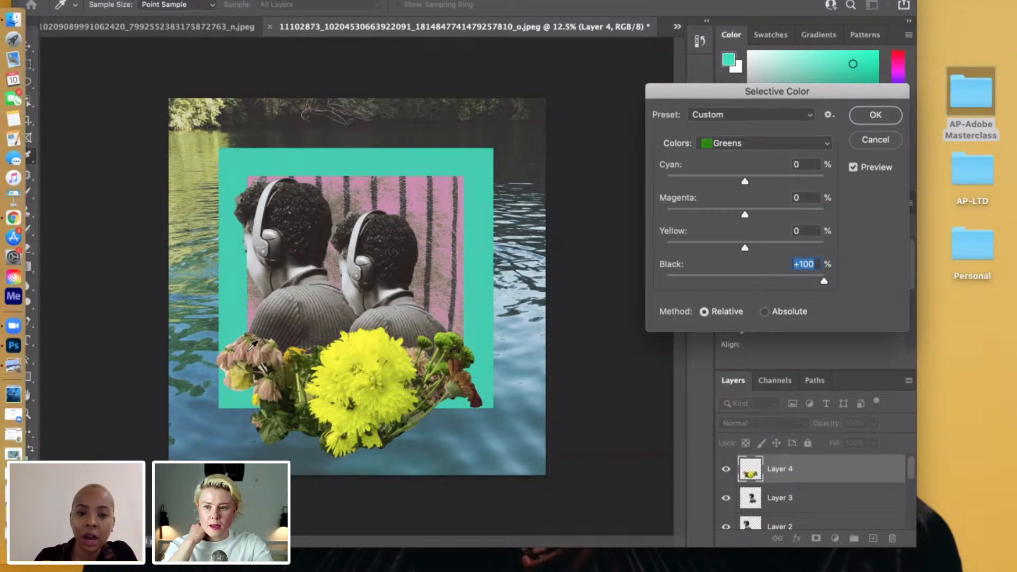
{"action": "left_click", "coordinate": [853, 167]}
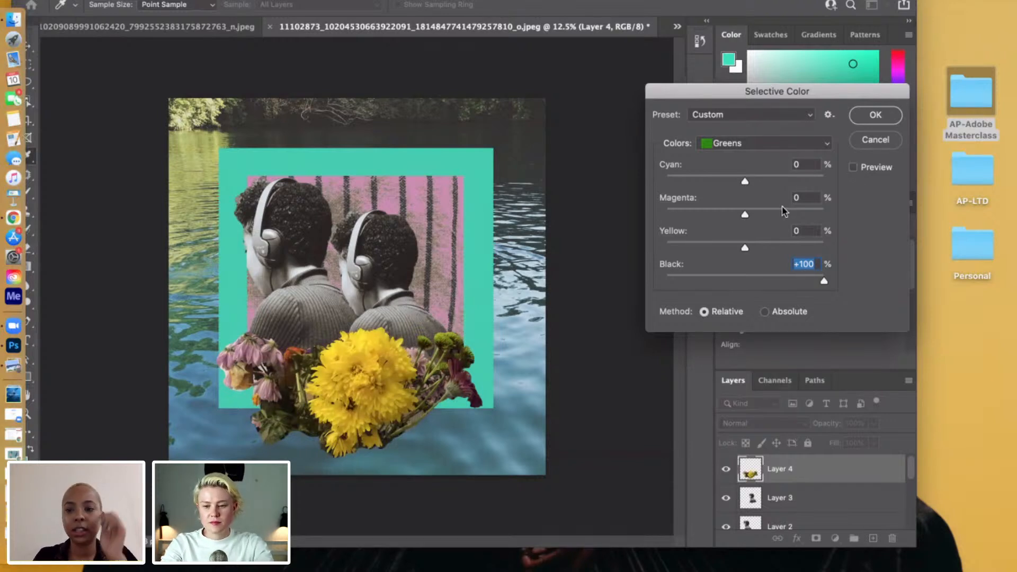
{"action": "left_click", "coordinate": [854, 167]}
Set the Selective Color Magentas of the bouquet to Yellow +100 and Black +100.
{"action": "left_click", "coordinate": [739, 144]}
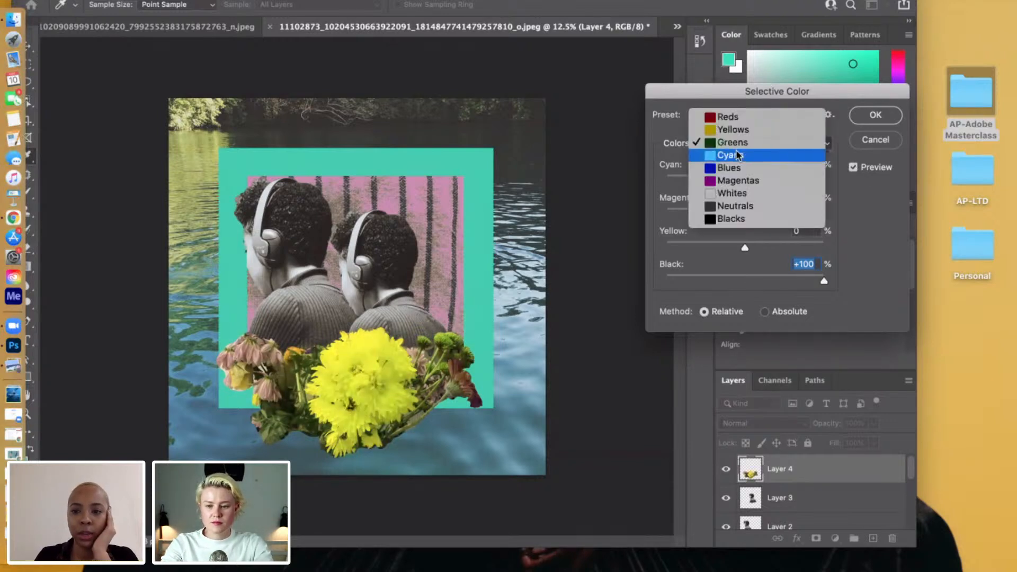
{"action": "left_click", "coordinate": [734, 181]}
{"action": "key", "text": "Up"}
{"action": "key", "text": "Up"}
{"action": "key", "text": "Up"}
{"action": "key", "text": "Up"}
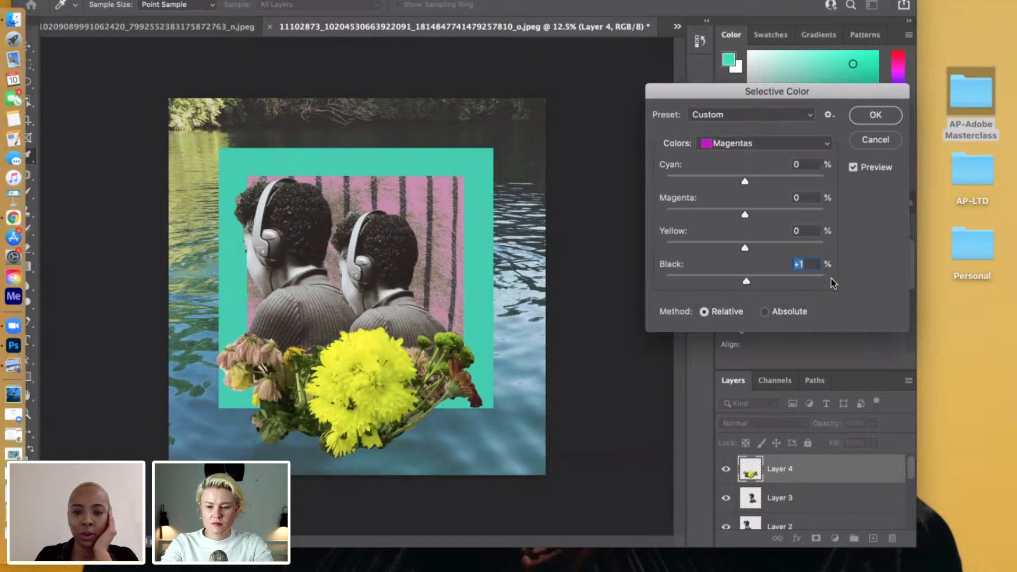
{"action": "left_click", "coordinate": [673, 295]}
{"action": "left_click", "coordinate": [826, 294]}
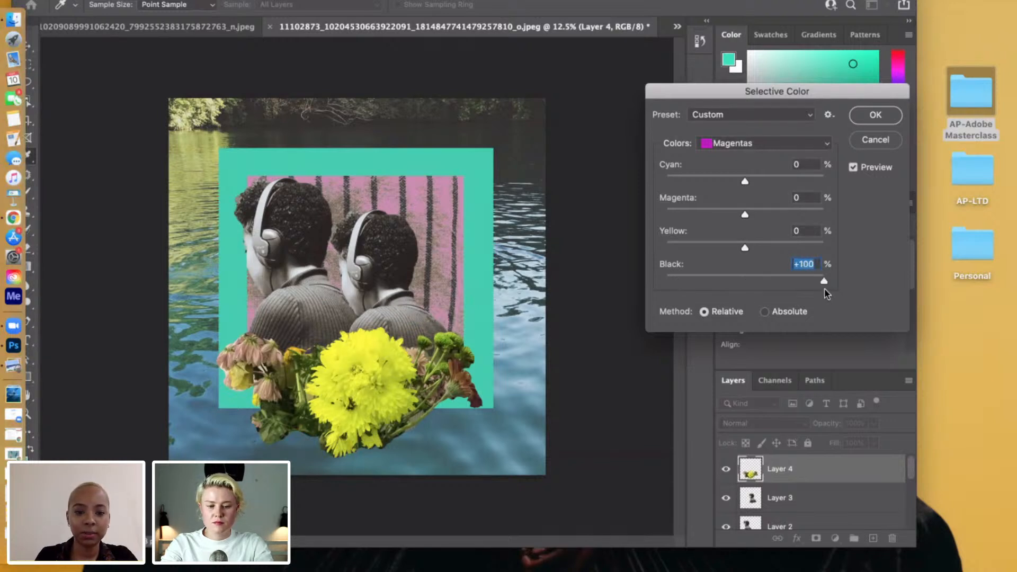
{"action": "left_click_drag", "start_coordinate": [748, 247], "coordinate": [744, 249]}
{"action": "left_click", "coordinate": [669, 245]}
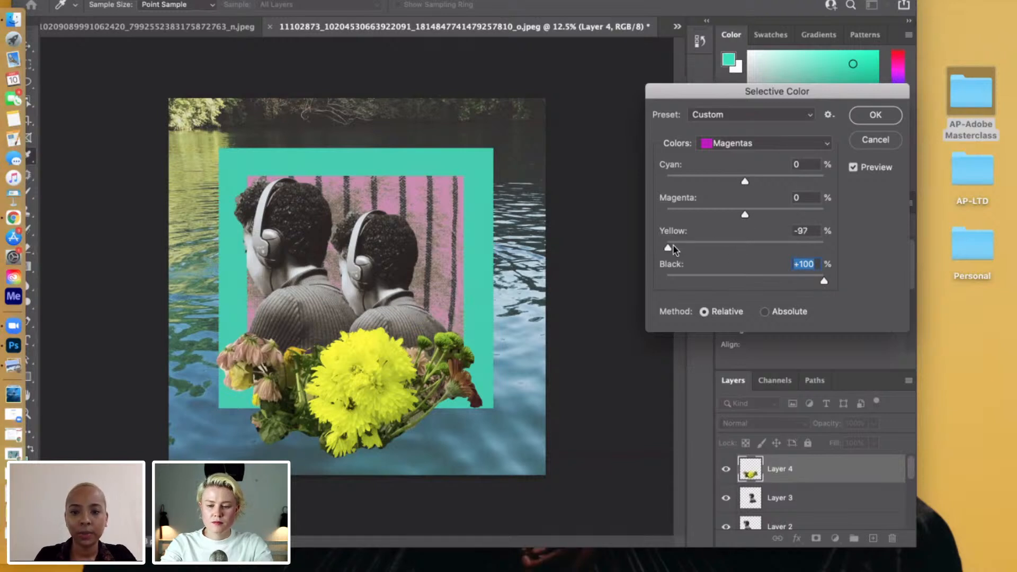
{"action": "left_click_drag", "start_coordinate": [851, 244], "coordinate": [910, 244]}
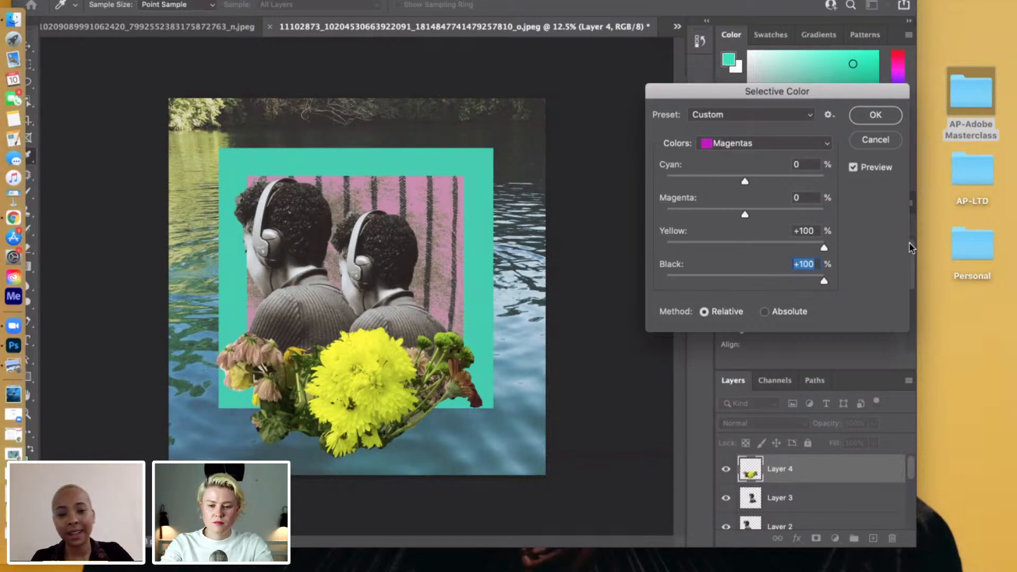
Set the Selective Color Blacks of the bouquet to Cyan +10 and Black +2.
{"action": "left_click", "coordinate": [769, 144]}
{"action": "left_click", "coordinate": [759, 181]}
{"action": "left_click_drag", "start_coordinate": [746, 279], "coordinate": [763, 280]}
{"action": "left_click", "coordinate": [764, 281]}
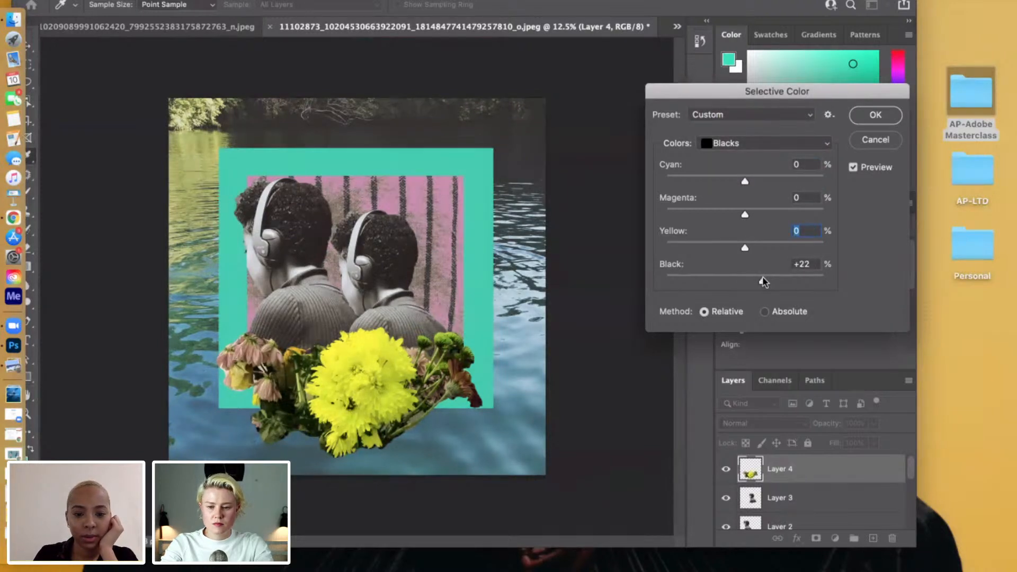
{"action": "left_click", "coordinate": [690, 282]}
{"action": "left_click", "coordinate": [727, 279]}
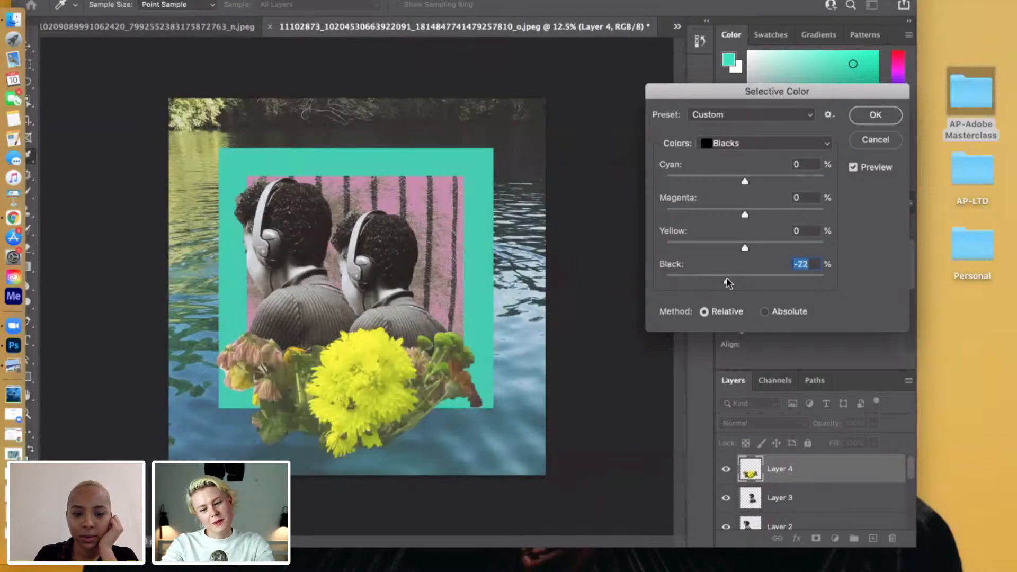
{"action": "left_click", "coordinate": [747, 281]}
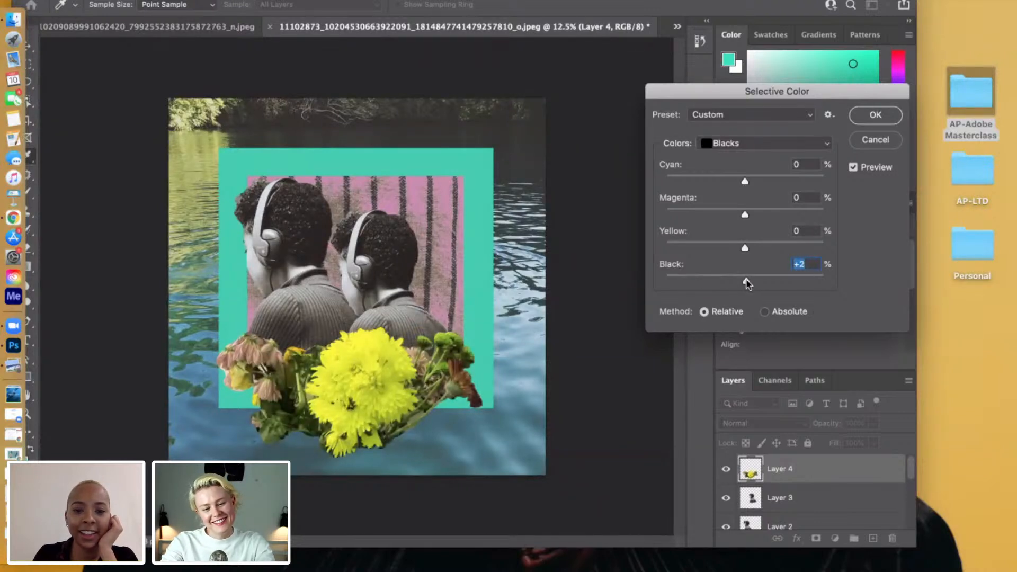
{"action": "left_click", "coordinate": [743, 182]}
{"action": "left_click", "coordinate": [753, 183]}
{"action": "left_click", "coordinate": [753, 182]}
Set the Selective Color Neutrals of the bouquet to Yellow -24 and Black +3.
{"action": "left_click", "coordinate": [736, 145]}
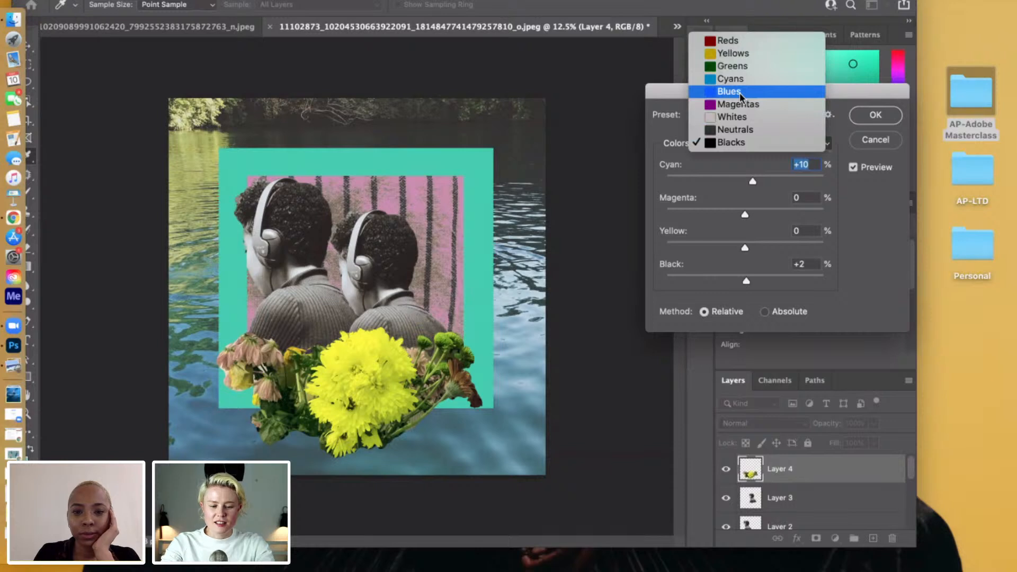
{"action": "left_click", "coordinate": [876, 116]}
{"action": "left_click", "coordinate": [782, 144]}
{"action": "left_click", "coordinate": [741, 133]}
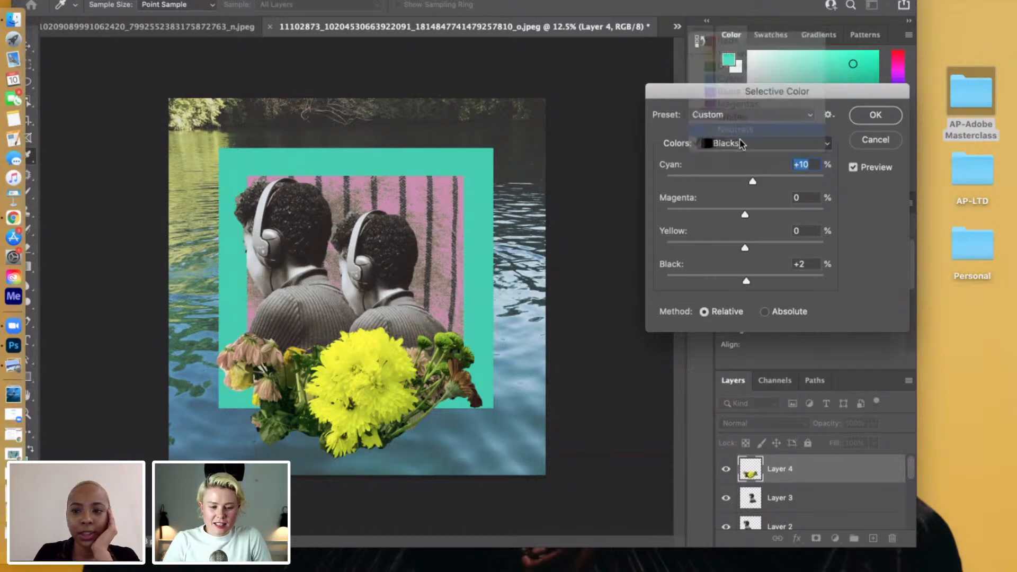
{"action": "left_click_drag", "start_coordinate": [748, 282], "coordinate": [744, 282]}
{"action": "left_click", "coordinate": [774, 281]}
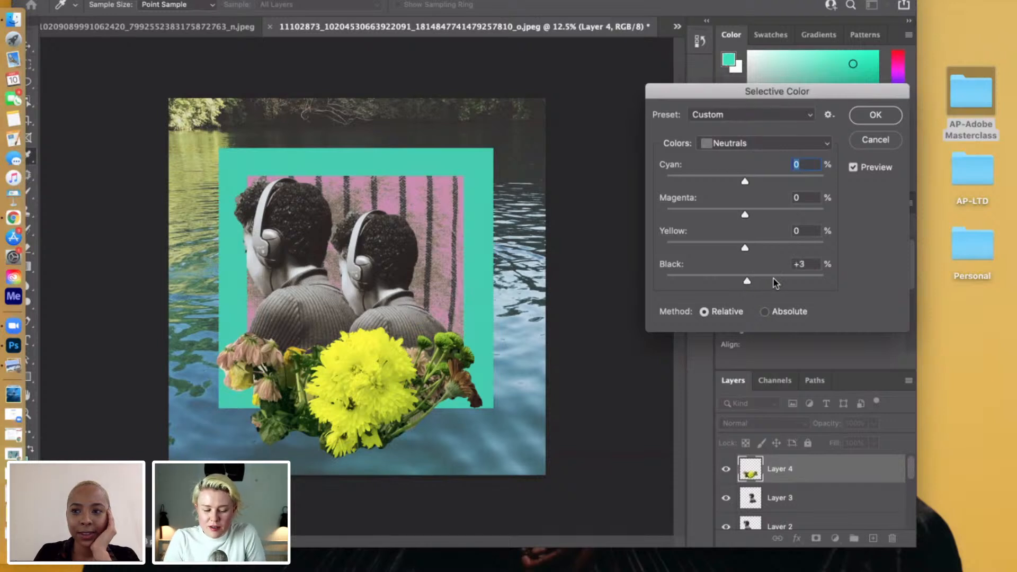
{"action": "left_click", "coordinate": [729, 286]}
{"action": "left_click_drag", "start_coordinate": [750, 285], "coordinate": [733, 252]}
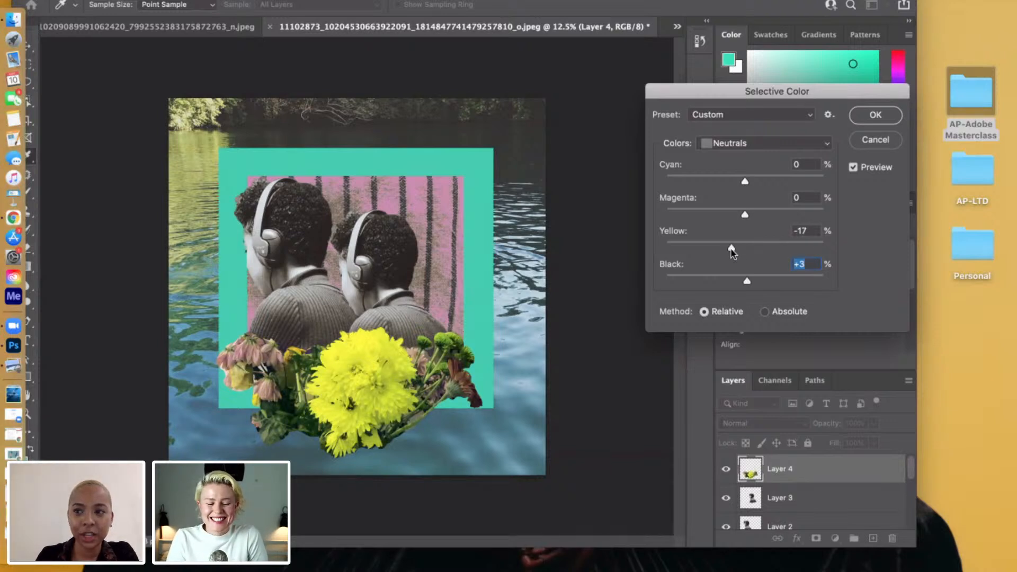
{"action": "left_click_drag", "start_coordinate": [731, 249], "coordinate": [726, 248]}
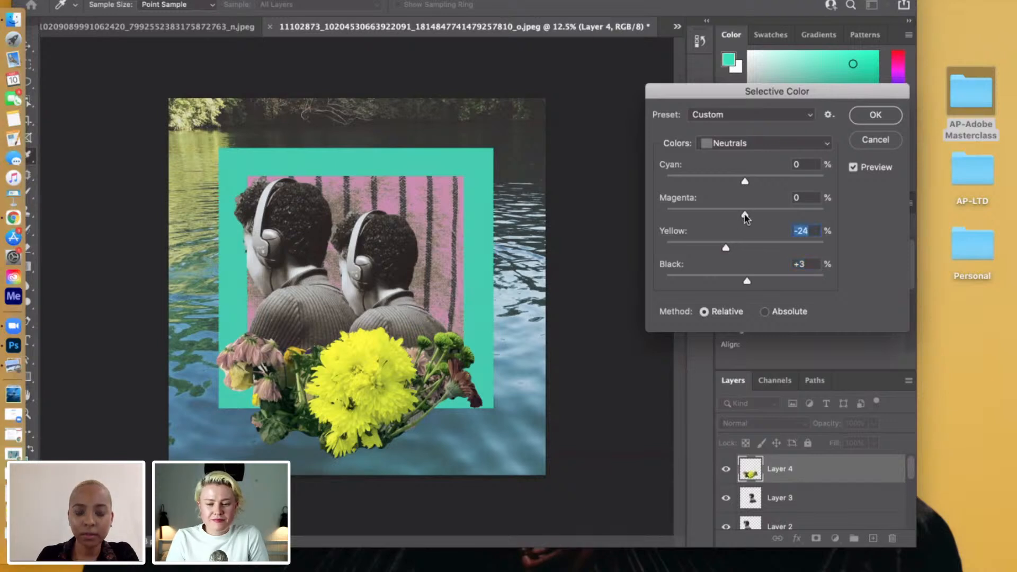
Set the Selective Color Neutrals to Magenta +22 and Cyan -49 to turn the outer flowers pink.
{"action": "left_click_drag", "start_coordinate": [745, 215], "coordinate": [746, 214]}
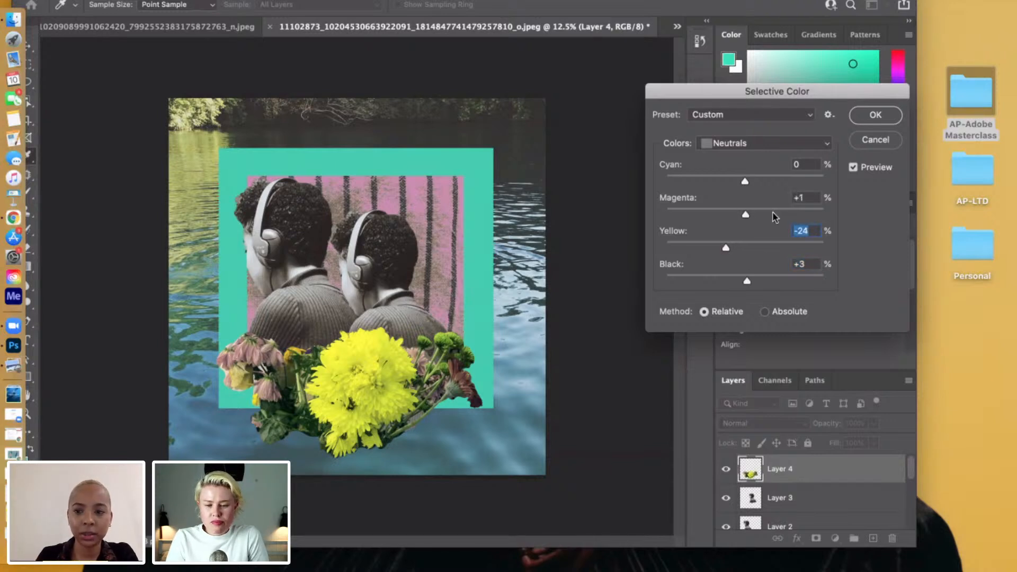
{"action": "left_click", "coordinate": [772, 213]}
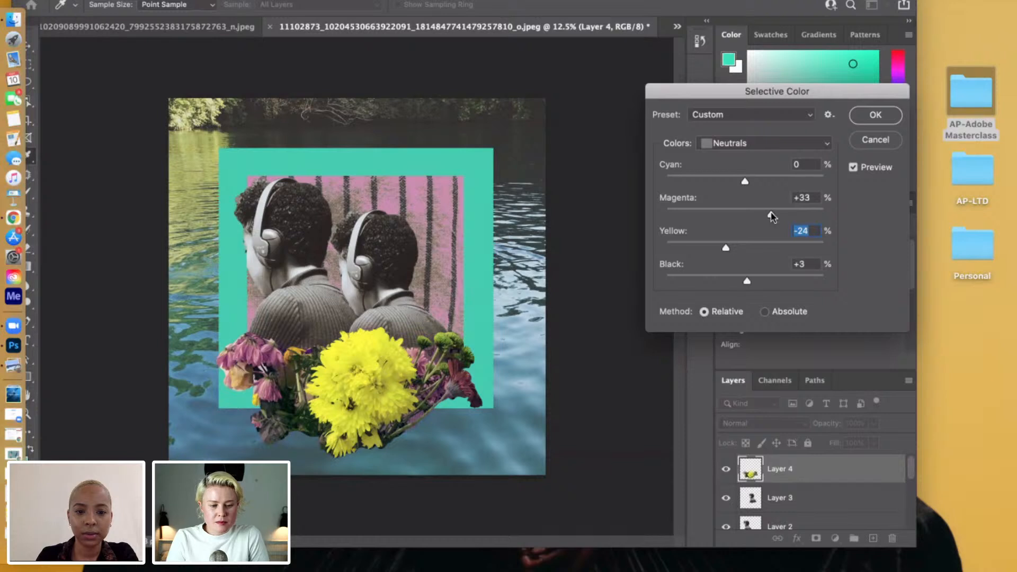
{"action": "left_click_drag", "start_coordinate": [771, 215], "coordinate": [763, 215]}
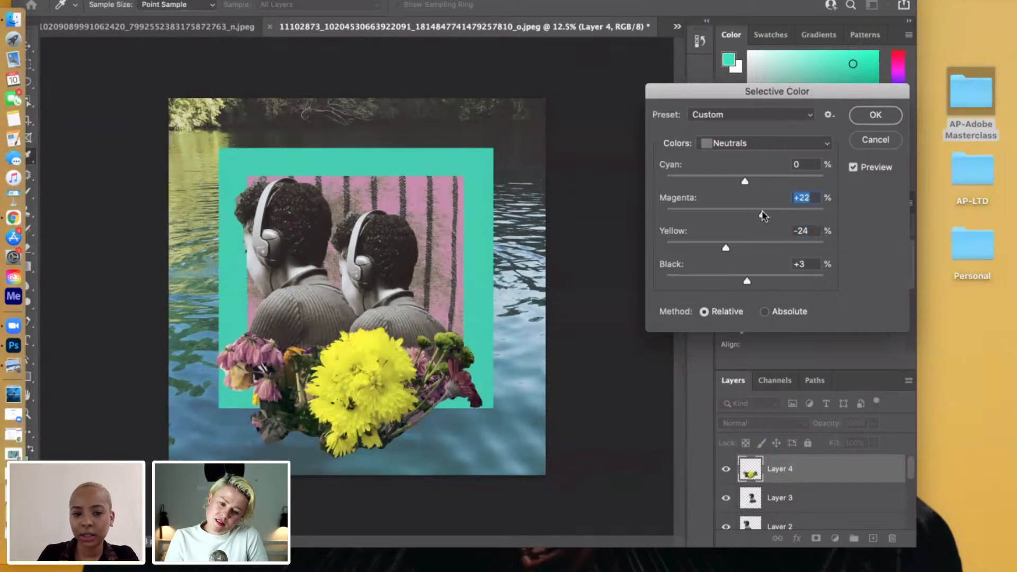
{"action": "left_click_drag", "start_coordinate": [745, 181], "coordinate": [799, 182]}
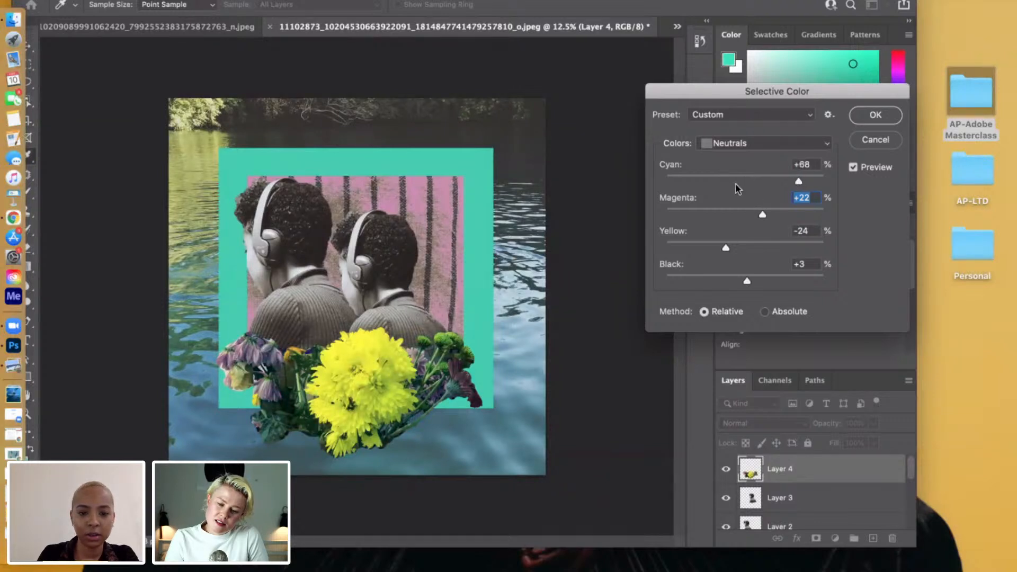
{"action": "left_click", "coordinate": [735, 181]}
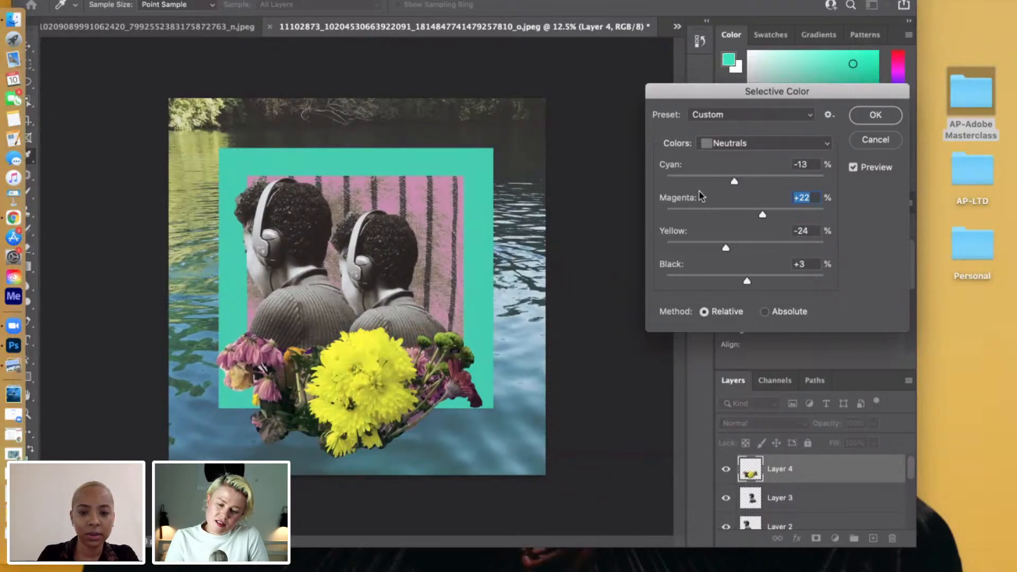
{"action": "left_click_drag", "start_coordinate": [700, 196], "coordinate": [706, 193]}
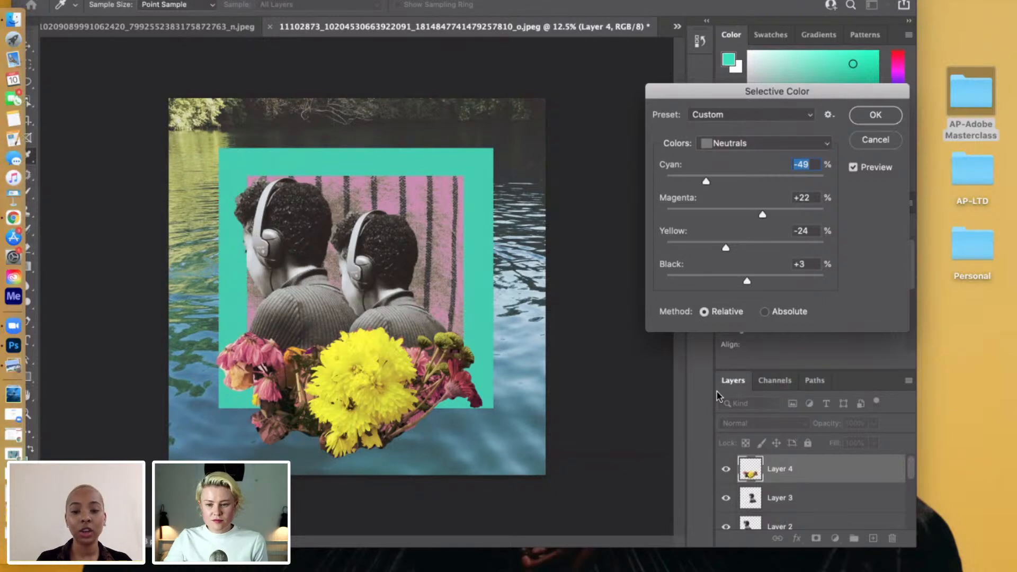
{"action": "left_click", "coordinate": [829, 115]}
{"action": "left_click", "coordinate": [854, 127]}
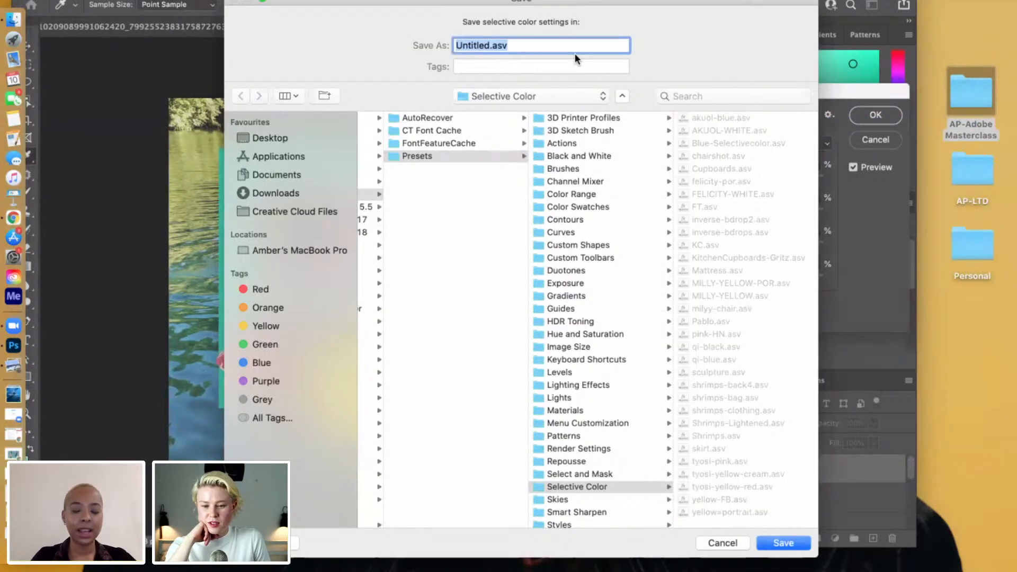
{"action": "left_click", "coordinate": [735, 542]}
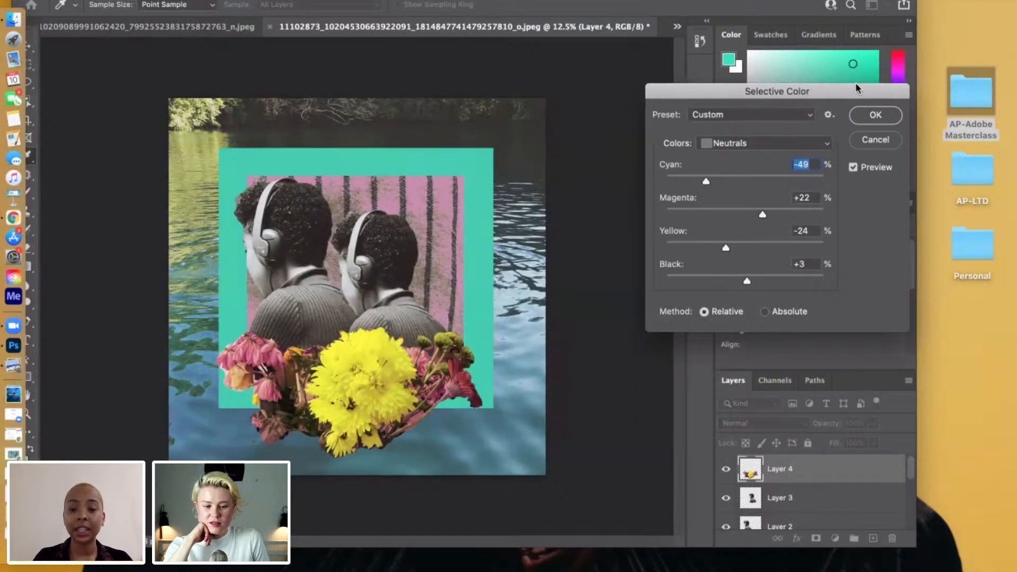
Apply the Selective Color adjustment and open a Curves adjustment on the bouquet layer, keeping the artwork in view.
{"action": "left_click", "coordinate": [875, 115]}
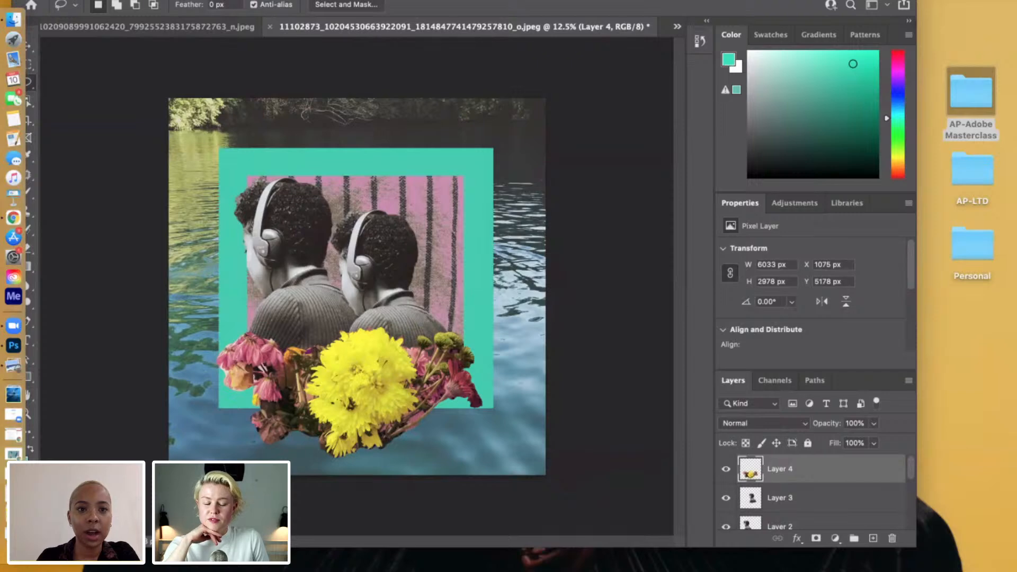
{"action": "left_click", "coordinate": [159, 1]}
{"action": "mouse_move", "coordinate": [321, 11]}
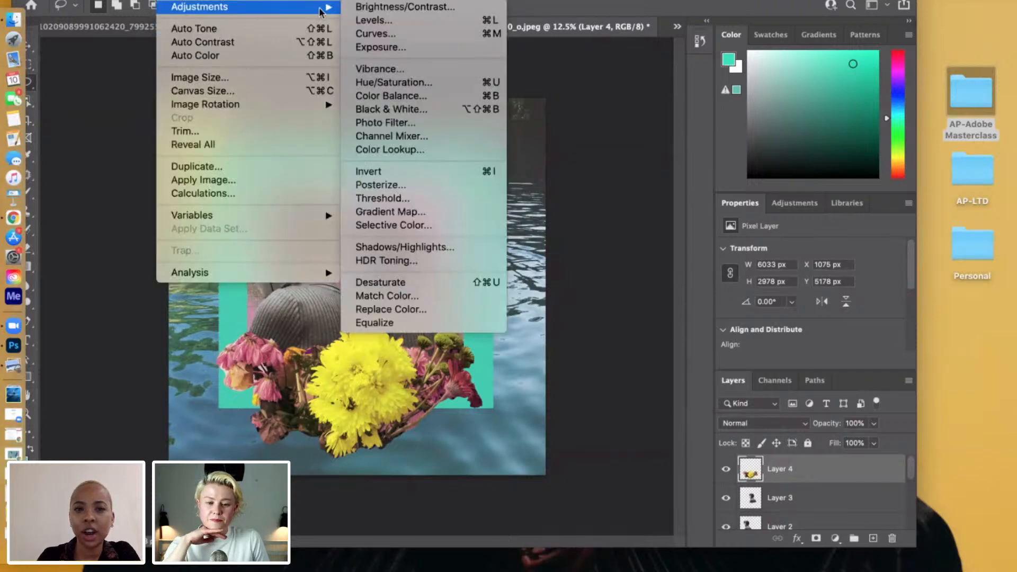
{"action": "left_click", "coordinate": [379, 38]}
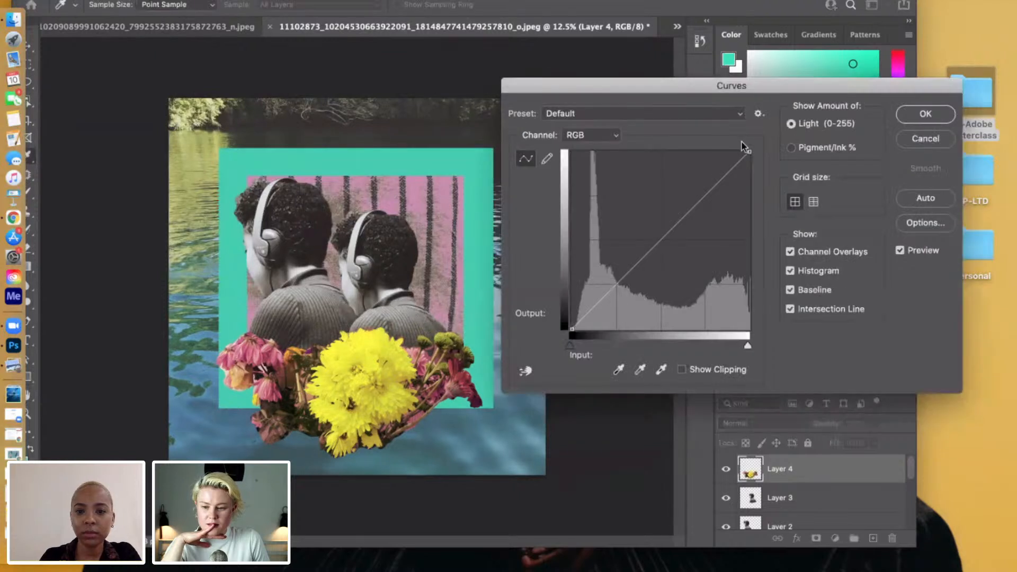
{"action": "left_click_drag", "start_coordinate": [681, 80], "coordinate": [715, 77]}
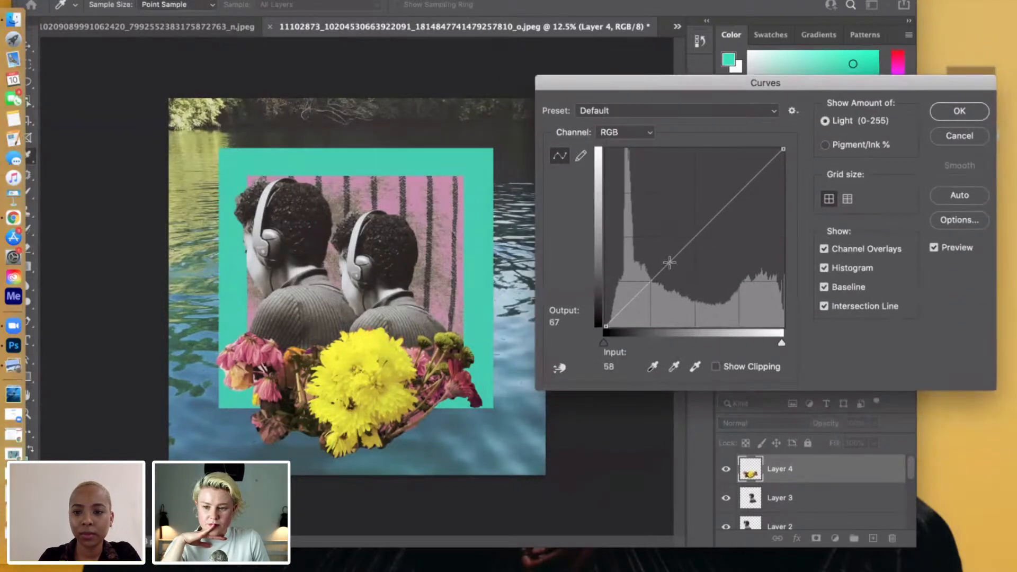
Try a custom RGB curve with slightly raised midtones and highlights and a shadow point at input 56, output 40.
{"action": "mouse_move", "coordinate": [673, 259]}
{"action": "left_mouse_down"}
{"action": "mouse_move", "coordinate": [643, 234]}
{"action": "mouse_move", "coordinate": [693, 270]}
{"action": "mouse_move", "coordinate": [669, 251]}
{"action": "left_mouse_up"}
{"action": "mouse_move", "coordinate": [743, 191]}
{"action": "left_mouse_down"}
{"action": "mouse_move", "coordinate": [757, 202]}
{"action": "mouse_move", "coordinate": [723, 184]}
{"action": "mouse_move", "coordinate": [731, 190]}
{"action": "left_mouse_up"}
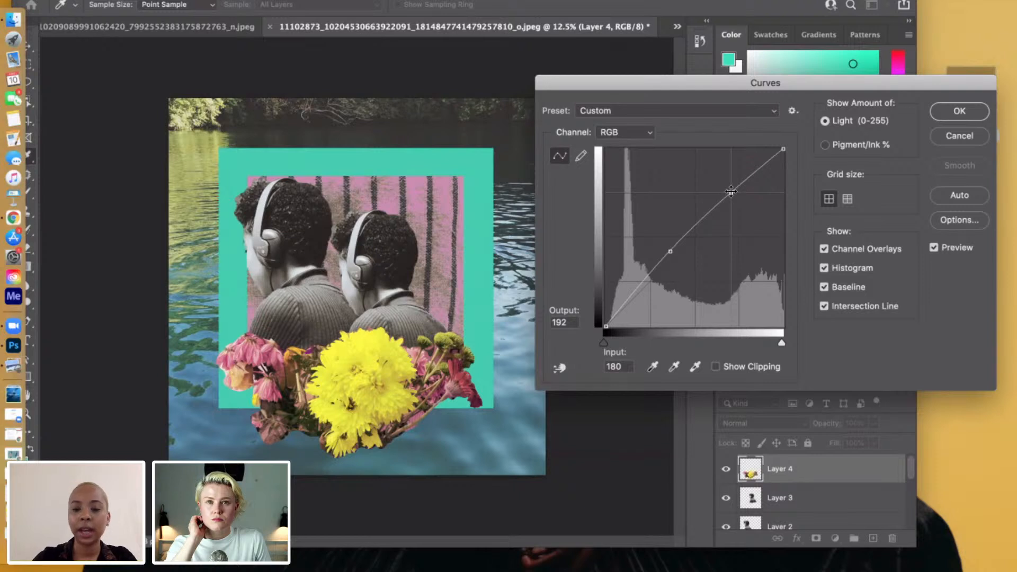
{"action": "left_click", "coordinate": [637, 288]}
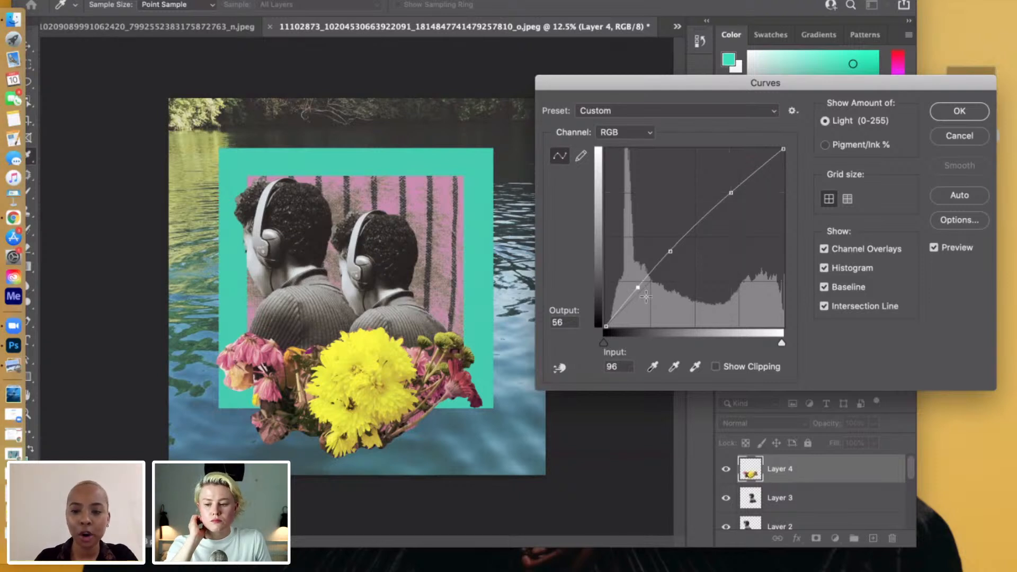
{"action": "left_click_drag", "start_coordinate": [637, 287], "coordinate": [645, 299]}
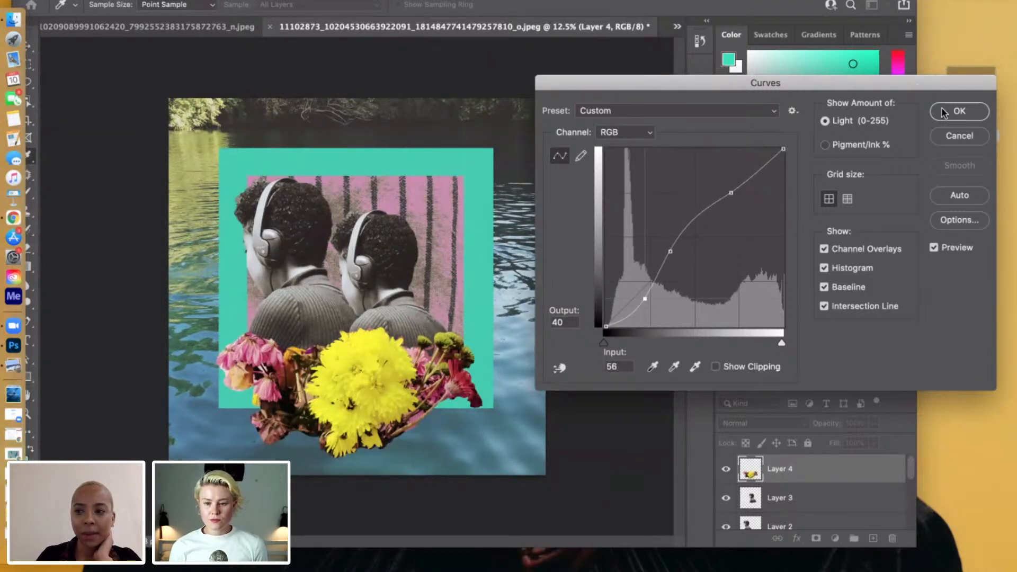
Try the Strong Contrast (RGB) curve preset on the bouquet and load the foska preset as the custom curve's base.
{"action": "left_click", "coordinate": [758, 109]}
{"action": "scroll", "coordinate": [669, 80], "scroll_direction": "up", "scroll_amount": 3}
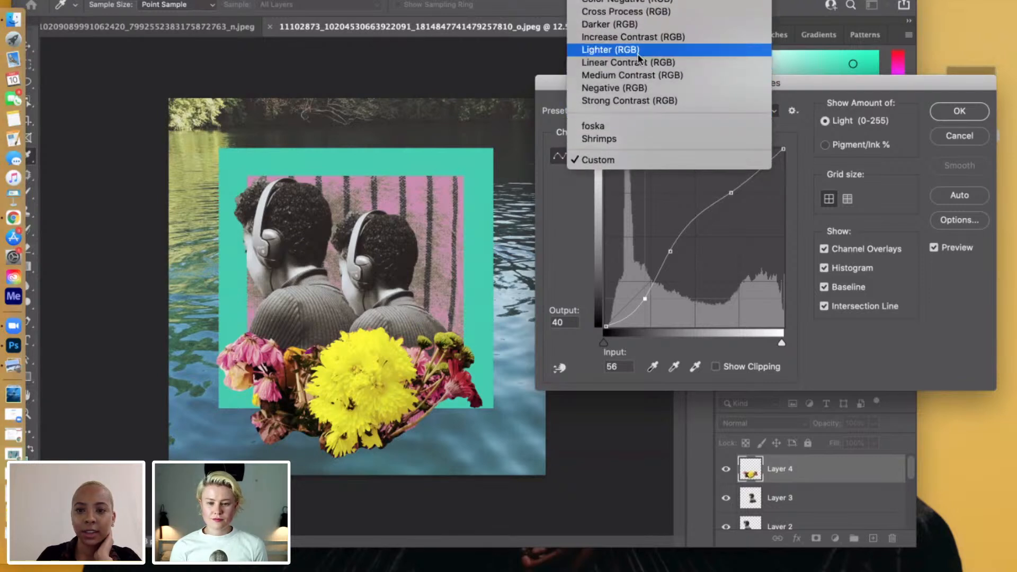
{"action": "left_click", "coordinate": [608, 100]}
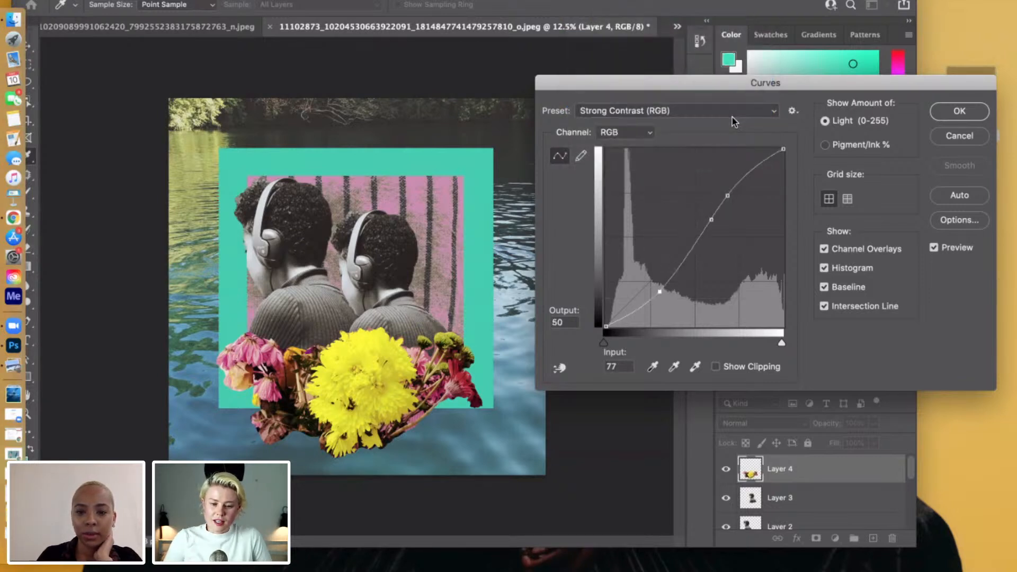
{"action": "left_click", "coordinate": [694, 112]}
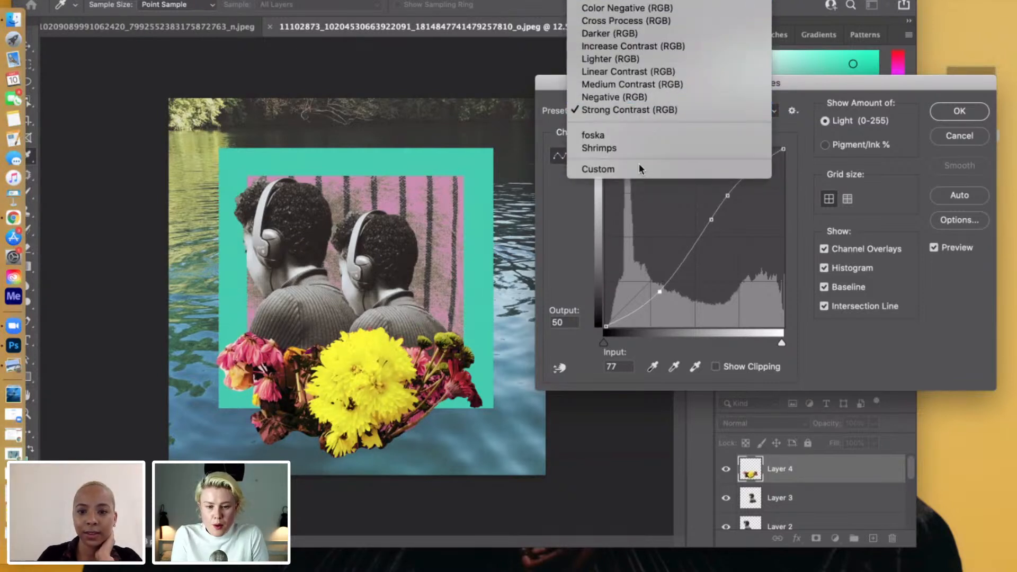
{"action": "left_click", "coordinate": [609, 135]}
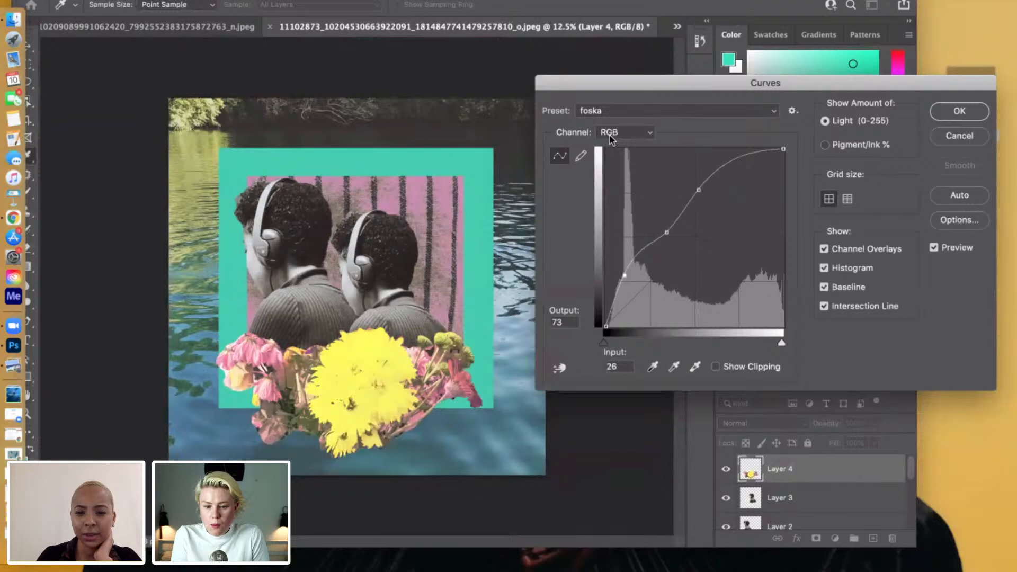
{"action": "left_click", "coordinate": [690, 111]}
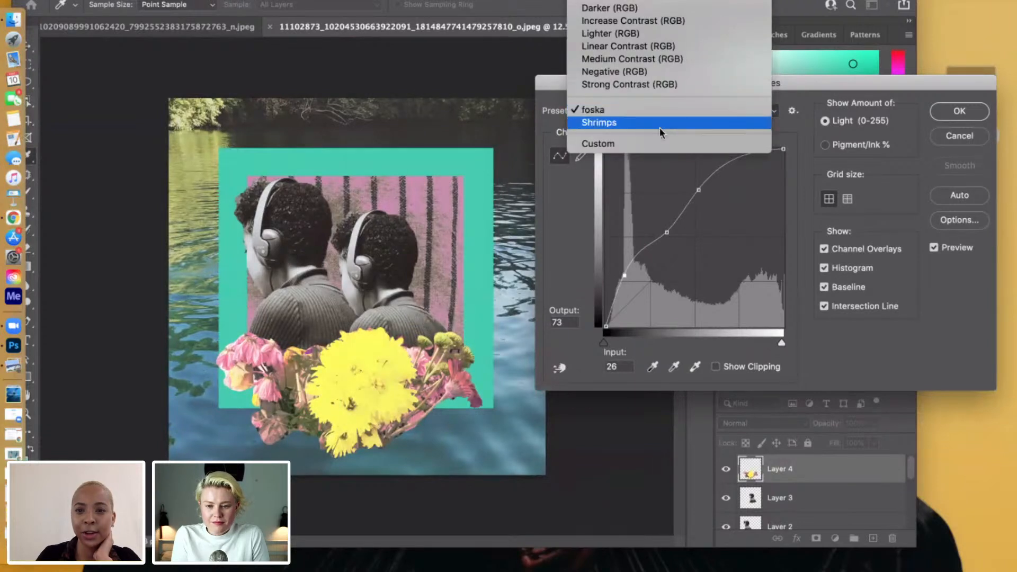
{"action": "left_click", "coordinate": [641, 144]}
Reshape the curve with points at input/output 51/48, 103/121 and 148/180, and apply it to the bouquet.
{"action": "left_click", "coordinate": [666, 232]}
{"action": "left_click_drag", "start_coordinate": [638, 287], "coordinate": [641, 290]}
{"action": "left_click_drag", "start_coordinate": [668, 233], "coordinate": [678, 242]}
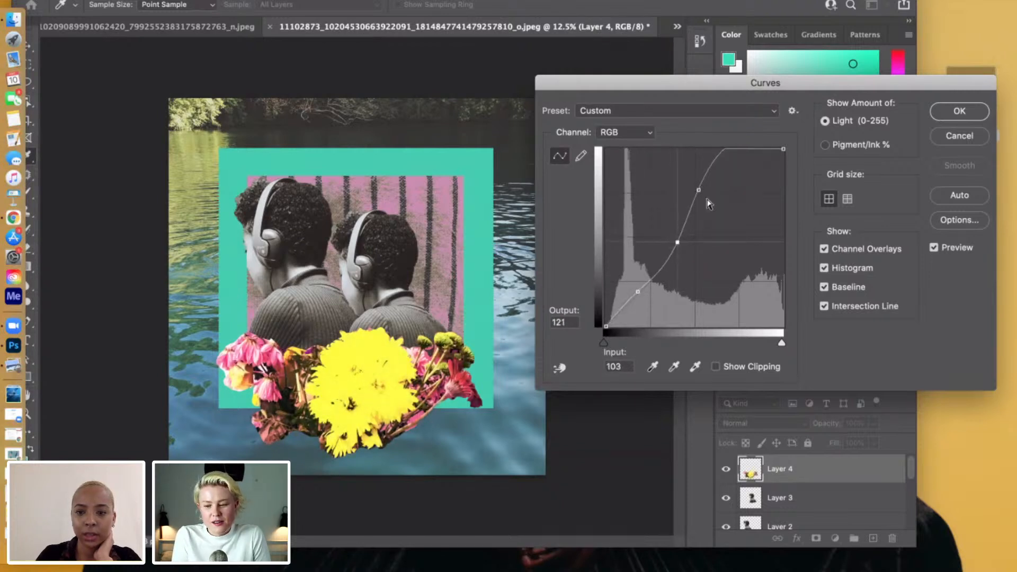
{"action": "mouse_move", "coordinate": [699, 190]}
{"action": "left_mouse_down"}
{"action": "mouse_move", "coordinate": [715, 208]}
{"action": "mouse_move", "coordinate": [709, 201]}
{"action": "left_mouse_up"}
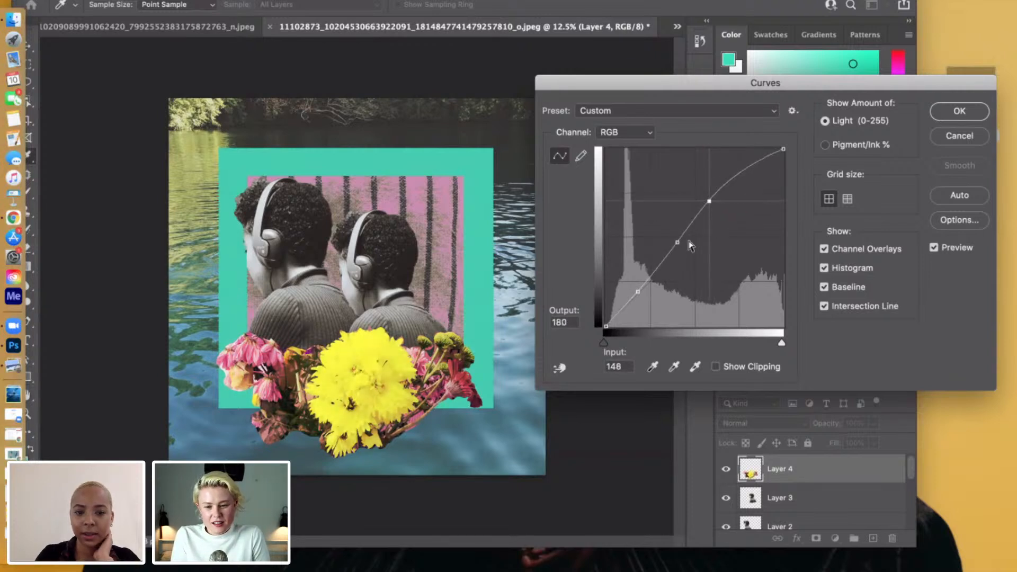
{"action": "left_click_drag", "start_coordinate": [634, 293], "coordinate": [640, 293]}
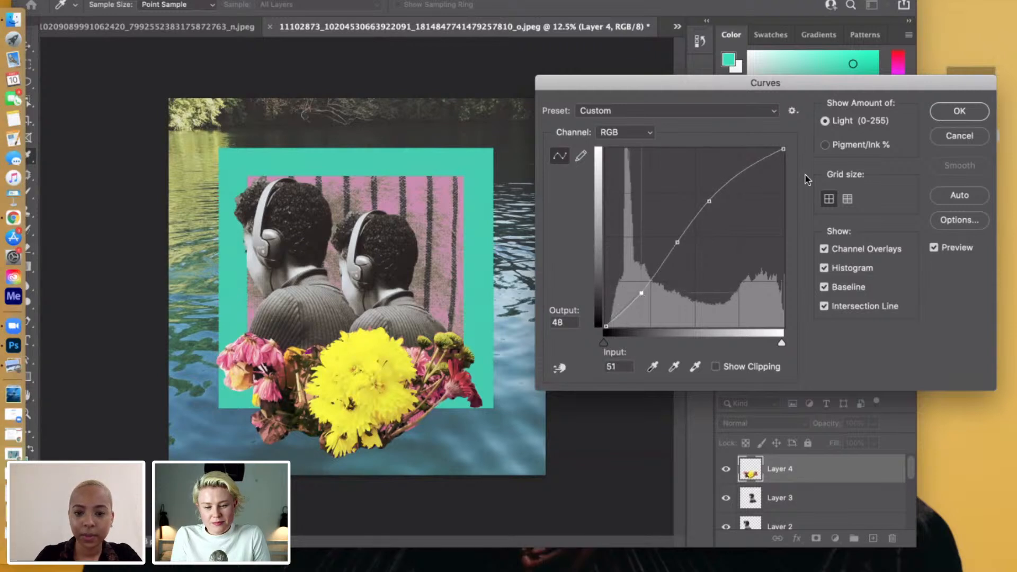
{"action": "left_click", "coordinate": [959, 110]}
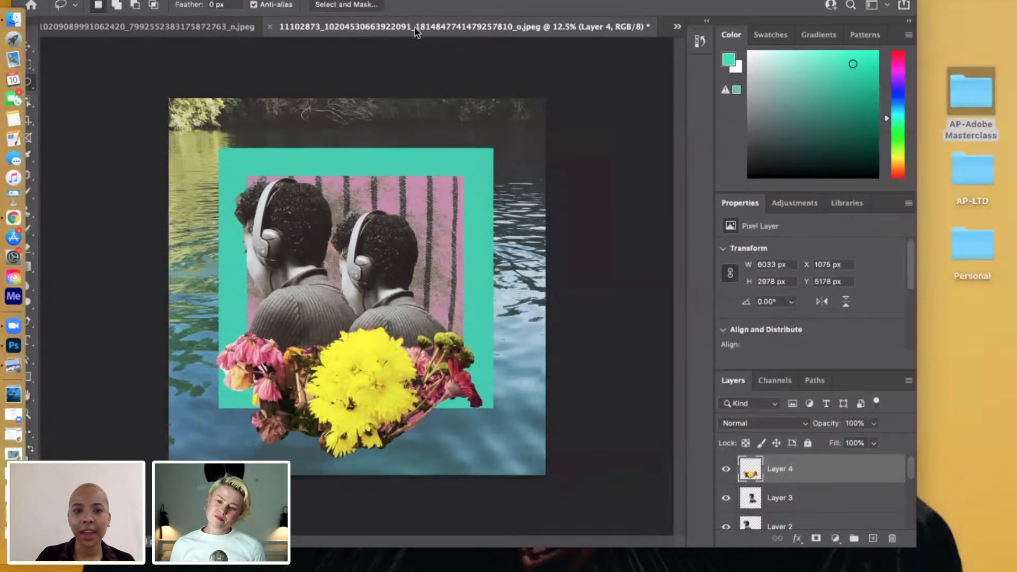
Add 23.62% Gaussian noise to the bouquet layer with the Add Noise filter.
{"action": "left_click", "coordinate": [327, 0]}
{"action": "left_click", "coordinate": [549, 166]}
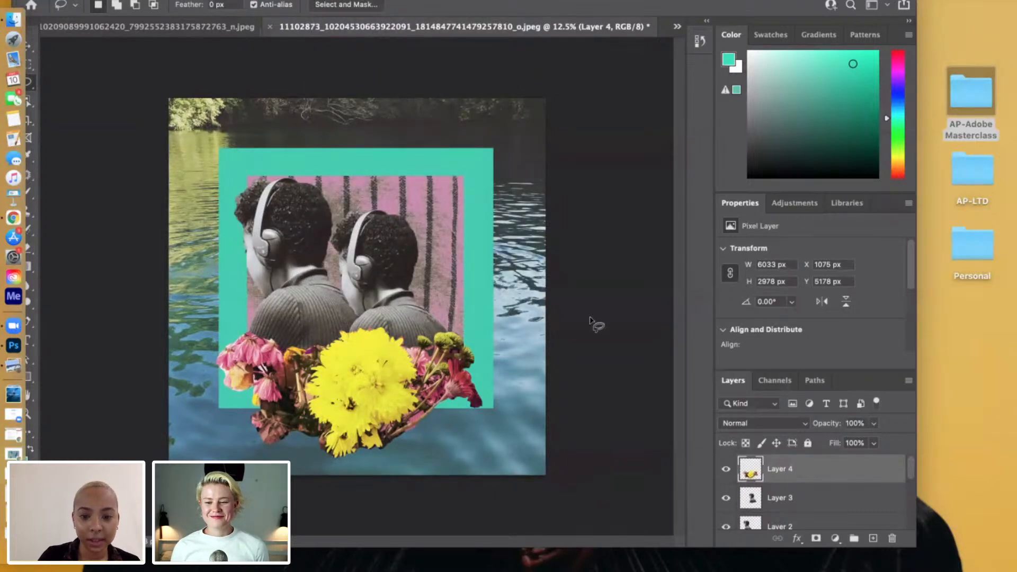
{"action": "left_click", "coordinate": [328, 0]}
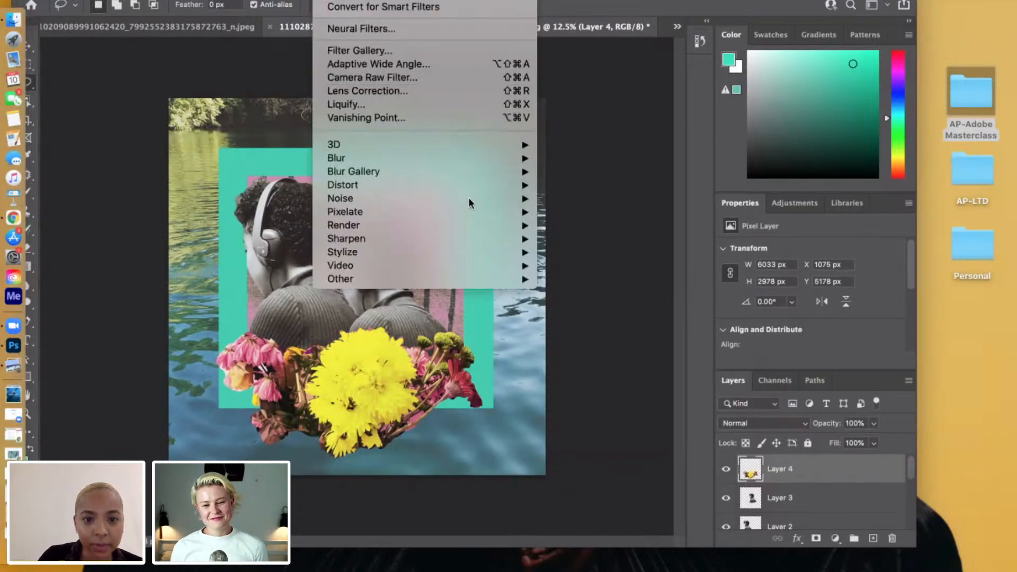
{"action": "mouse_move", "coordinate": [507, 198]}
{"action": "left_click", "coordinate": [843, 276]}
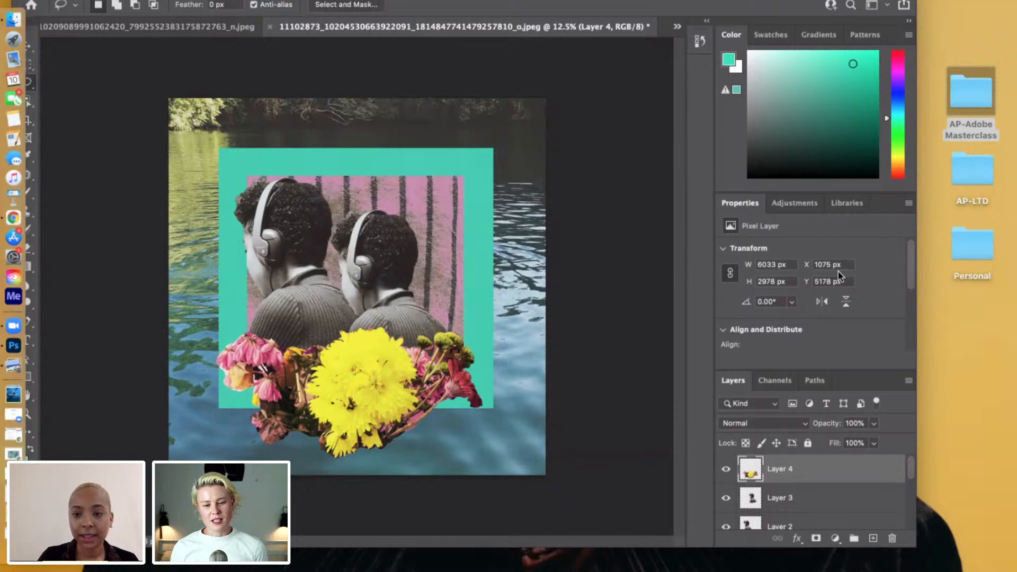
{"action": "left_click", "coordinate": [625, 332]}
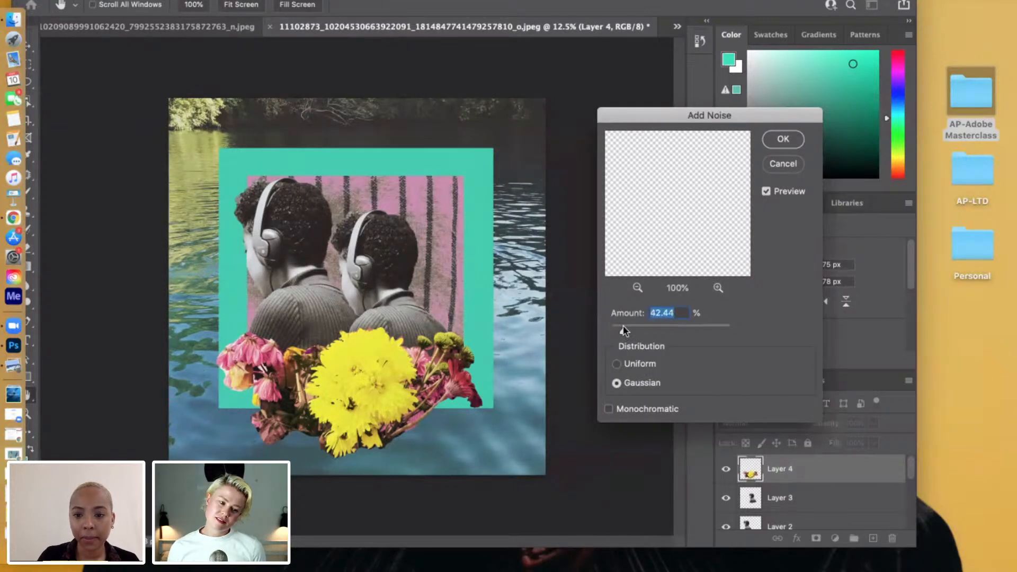
{"action": "left_click_drag", "start_coordinate": [623, 332], "coordinate": [617, 332]}
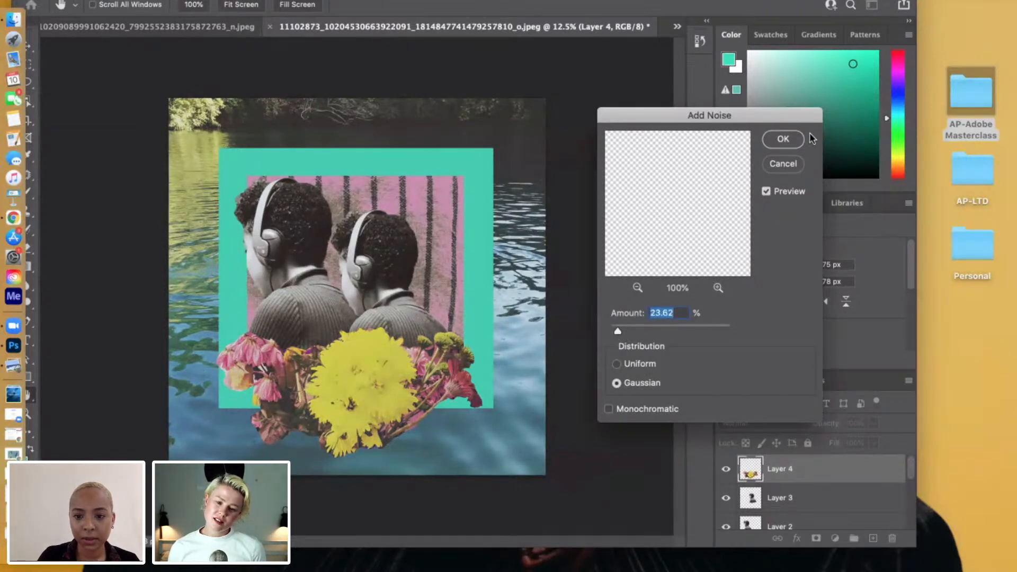
{"action": "left_click", "coordinate": [784, 140]}
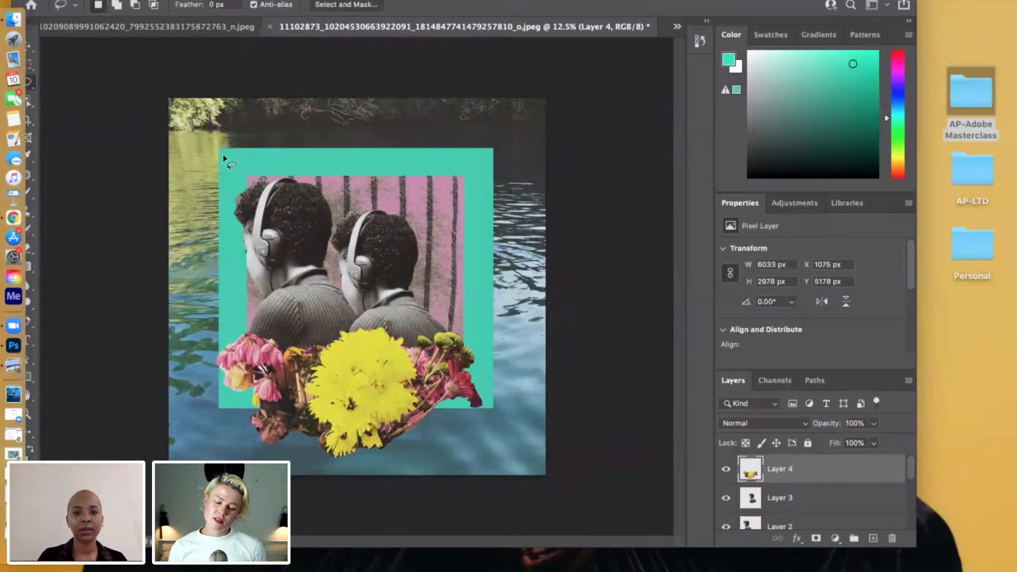
Bring up Untitled-Sabah-AP.jpg in Preview, close its window and return to the collage in Photoshop.
{"action": "left_click", "coordinate": [109, 1]}
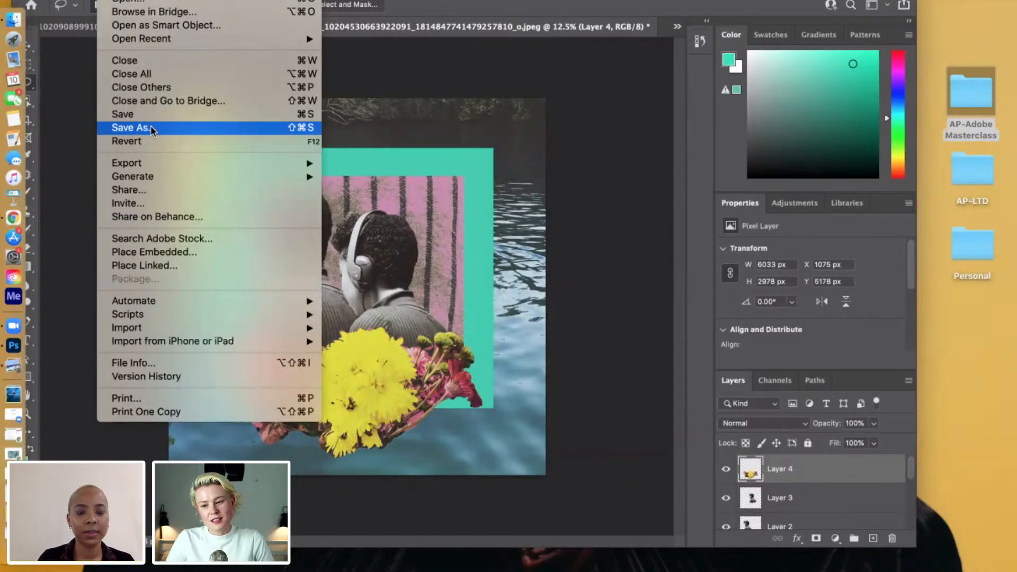
{"action": "left_click", "coordinate": [641, 168]}
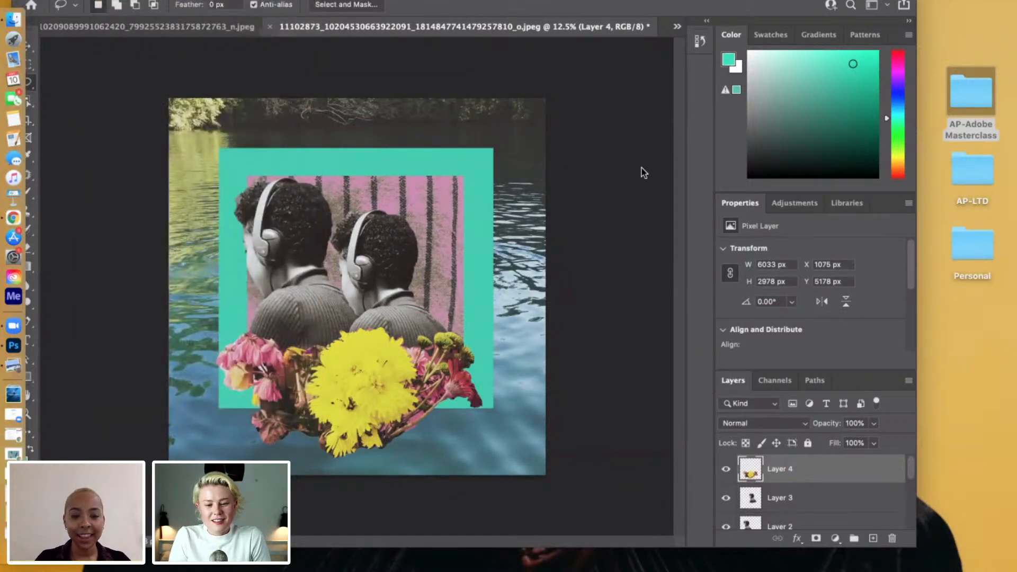
{"action": "left_click", "coordinate": [13, 365]}
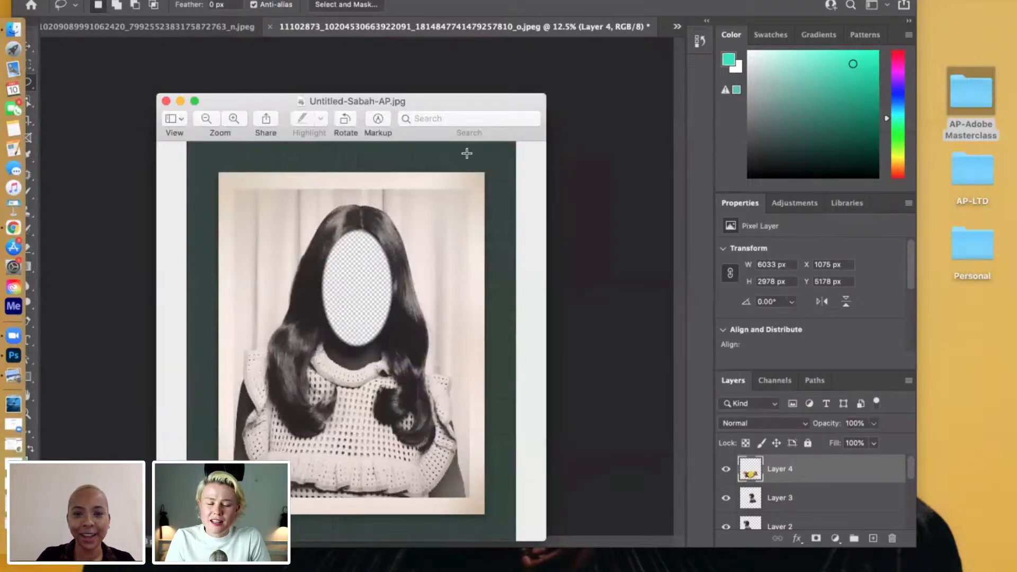
{"action": "left_click", "coordinate": [165, 101]}
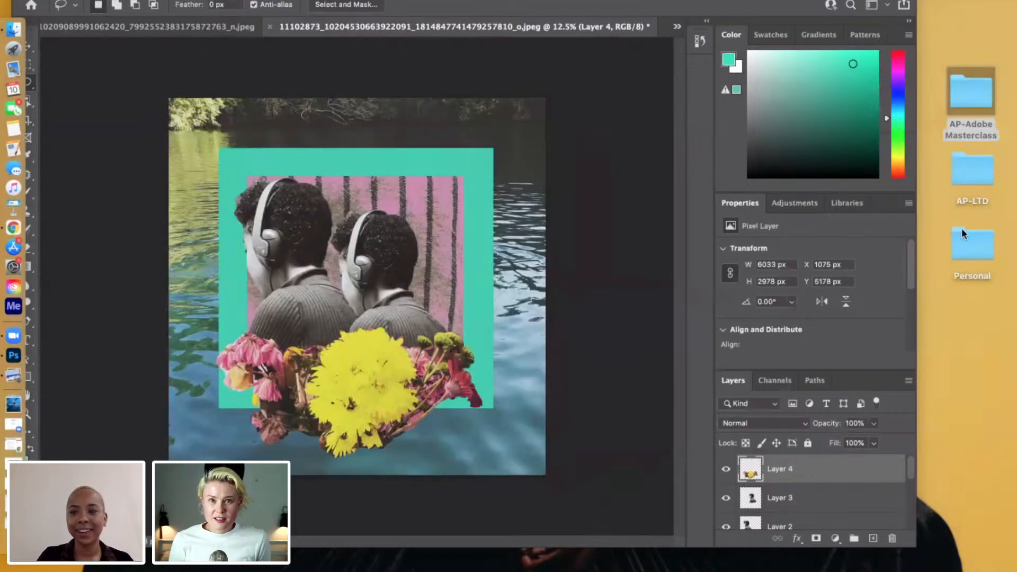
{"action": "left_click", "coordinate": [930, 205]}
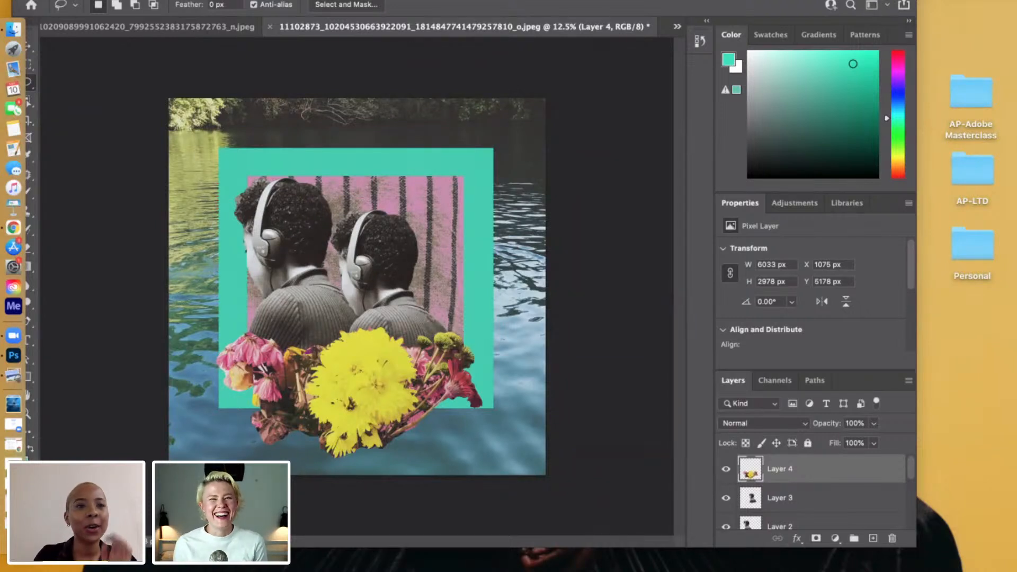
{"action": "left_click", "coordinate": [85, 2]}
{"action": "left_click", "coordinate": [84, 1]}
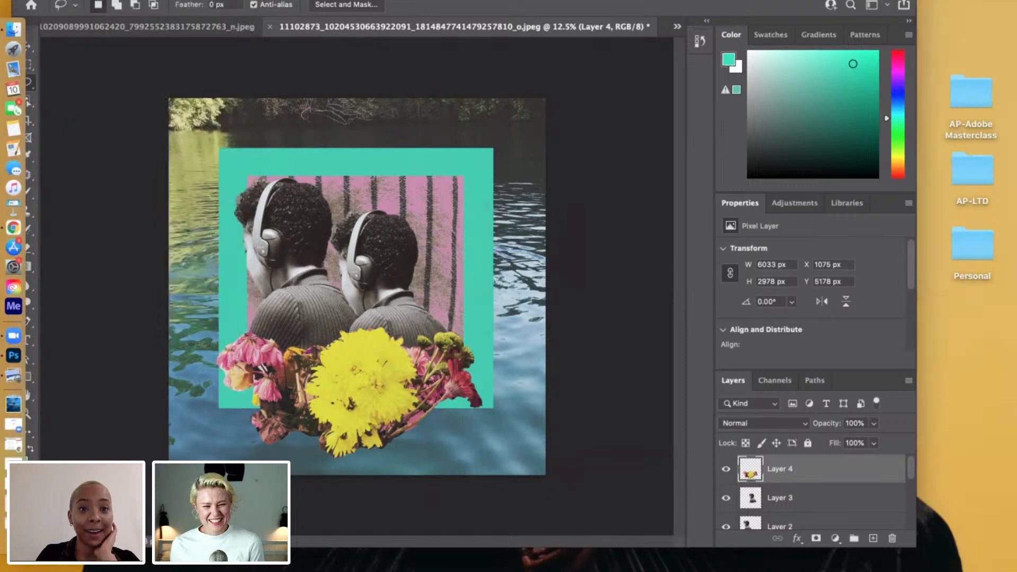
Start saving the collage as a new file on the computer, in TIFF format with layers kept.
{"action": "left_click", "coordinate": [151, 6]}
{"action": "left_click", "coordinate": [172, 151]}
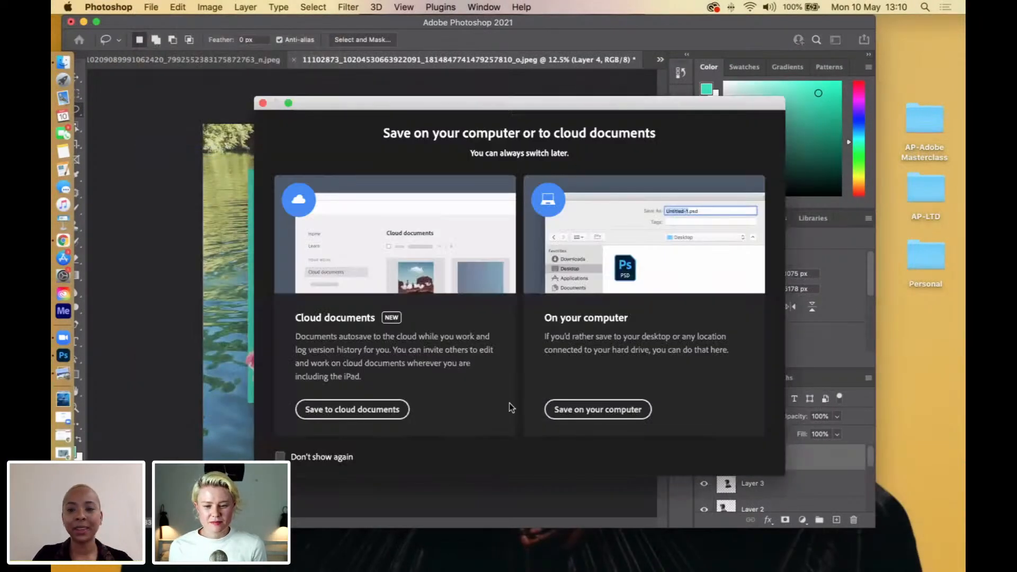
{"action": "left_click", "coordinate": [595, 412]}
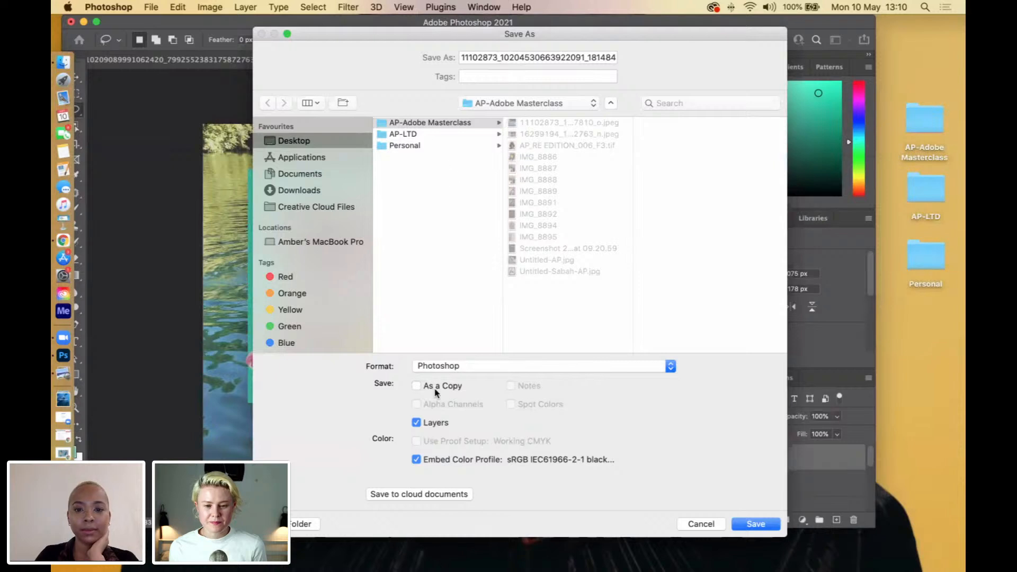
{"action": "left_click", "coordinate": [450, 367]}
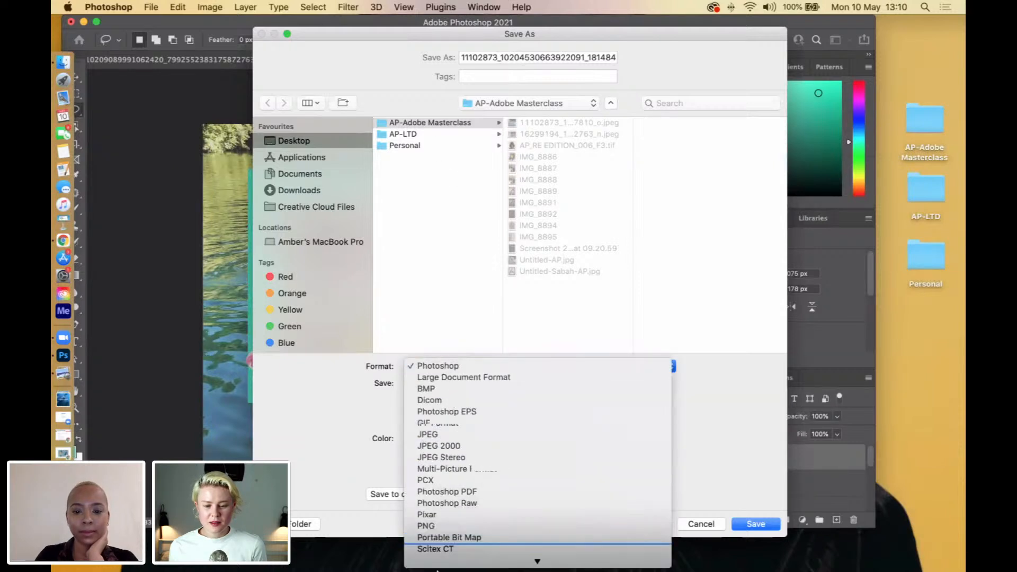
{"action": "left_click", "coordinate": [500, 248]}
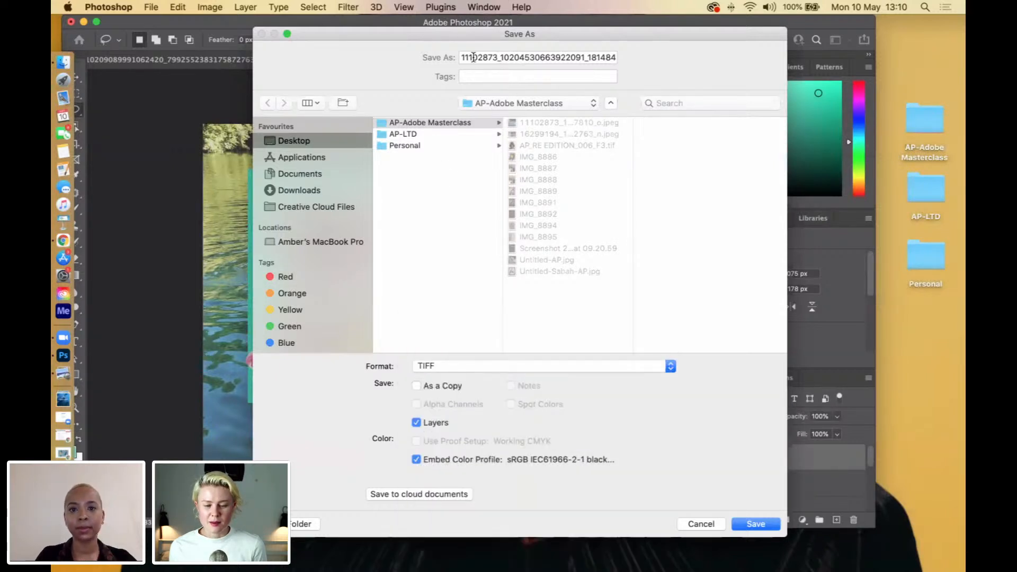
Replace the proposed file name with FlowerCollage-r.
{"action": "double_click", "coordinate": [595, 57]}
{"action": "left_click_drag", "start_coordinate": [595, 57], "coordinate": [649, 63]}
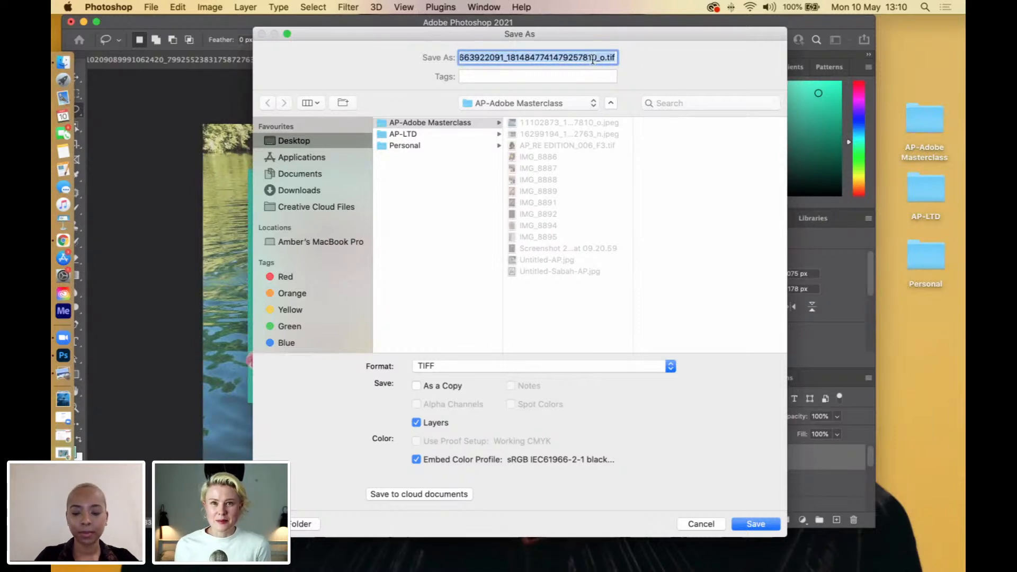
{"action": "type", "text": "FlowerC"}
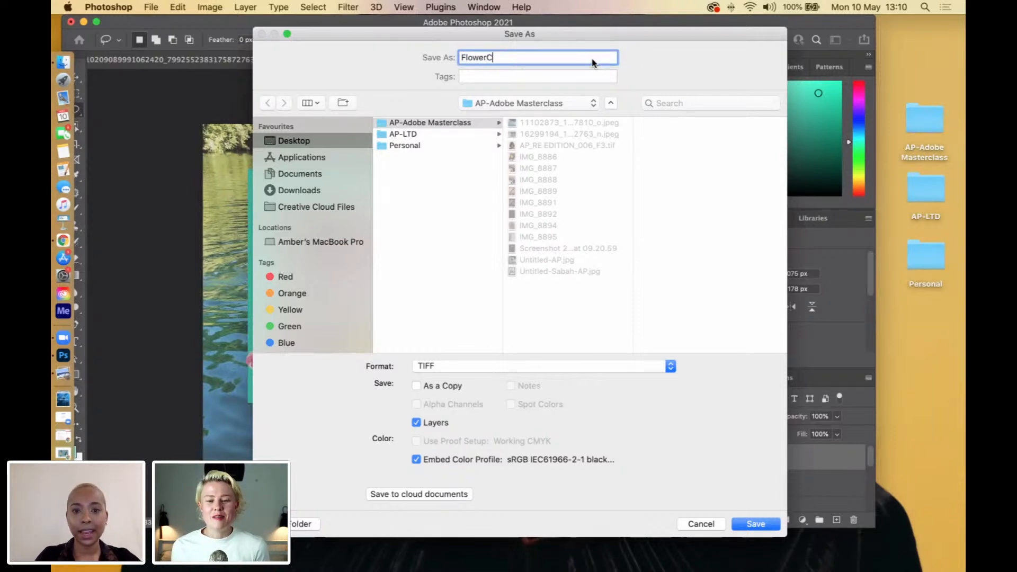
{"action": "type", "text": "ollage-r"}
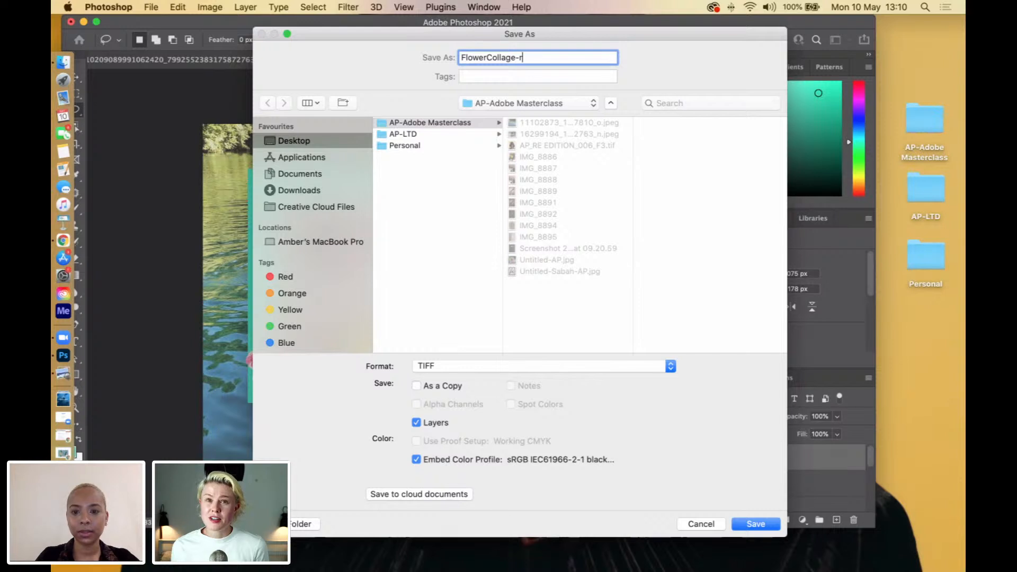
Save the layered TIFF in the AP-Adobe Masterclass folder with no image compression, IBM PC byte order and RLE layer compression.
{"action": "left_click", "coordinate": [746, 520]}
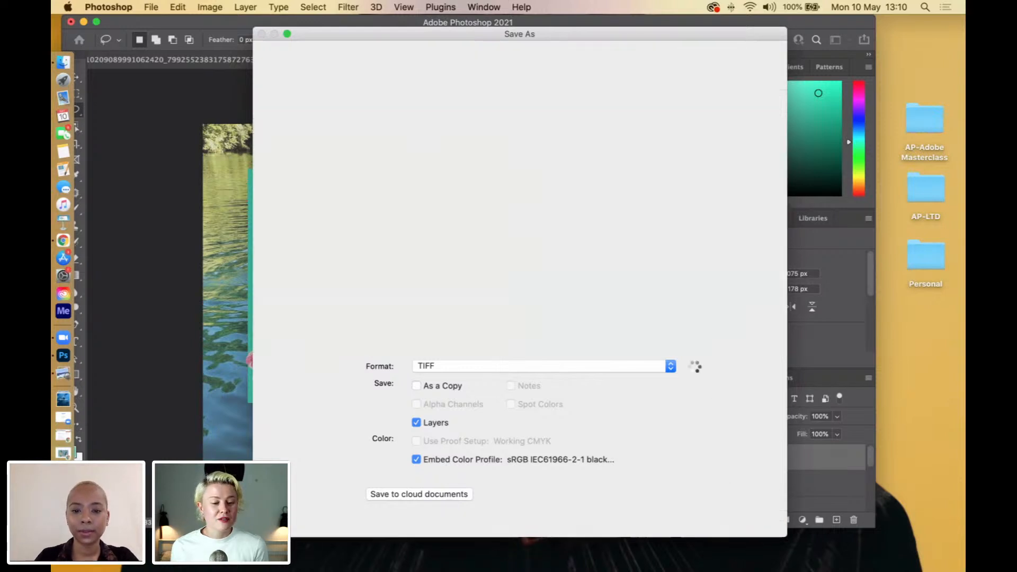
{"action": "left_click", "coordinate": [678, 222]}
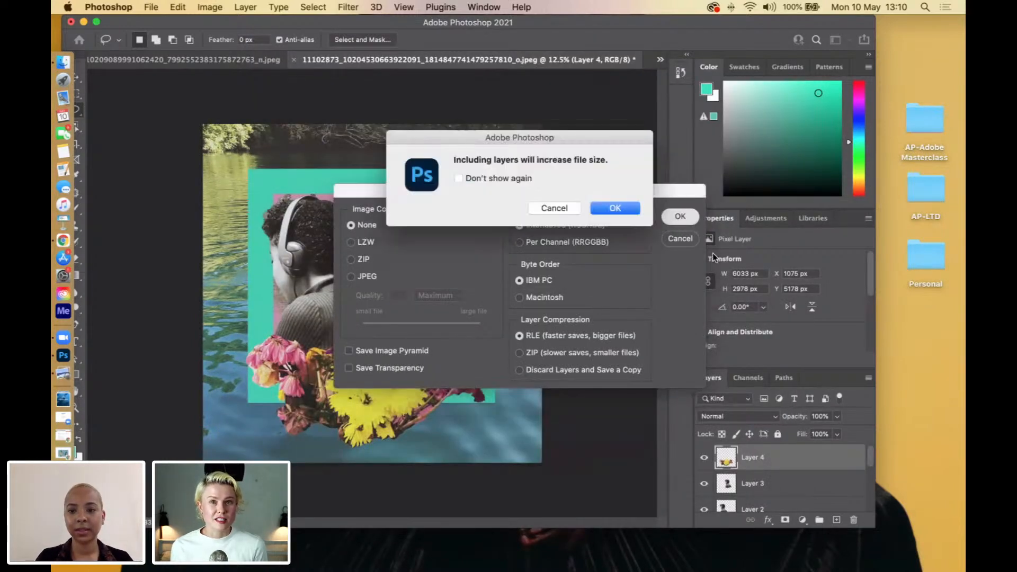
{"action": "left_click", "coordinate": [607, 208]}
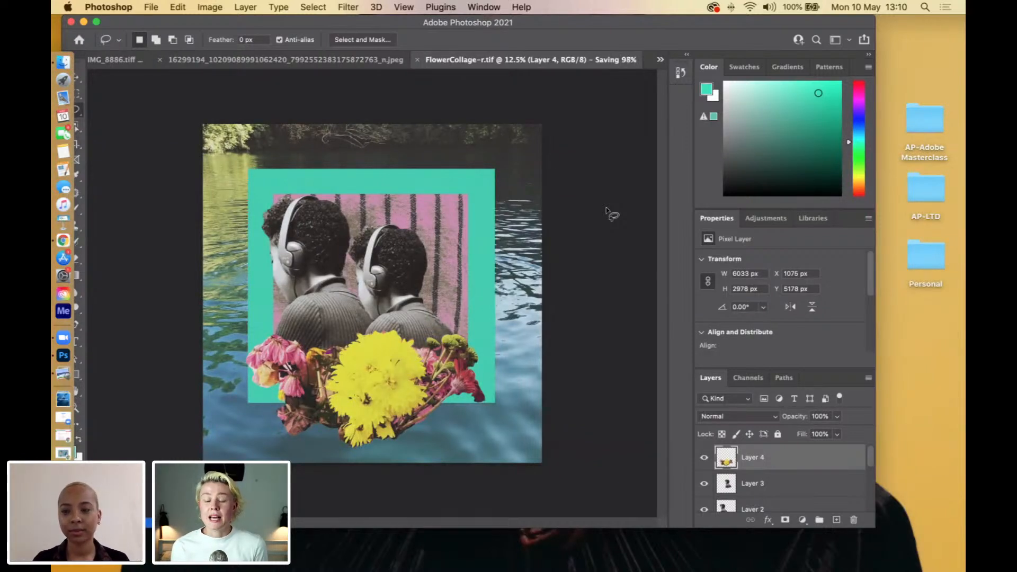
{"action": "left_click_drag", "start_coordinate": [837, 28], "coordinate": [889, 41]}
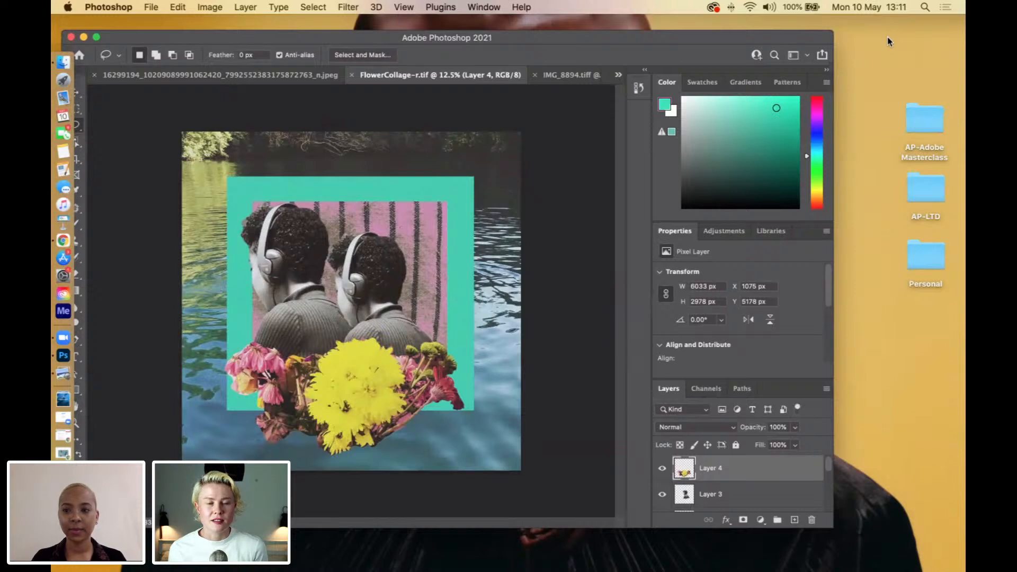